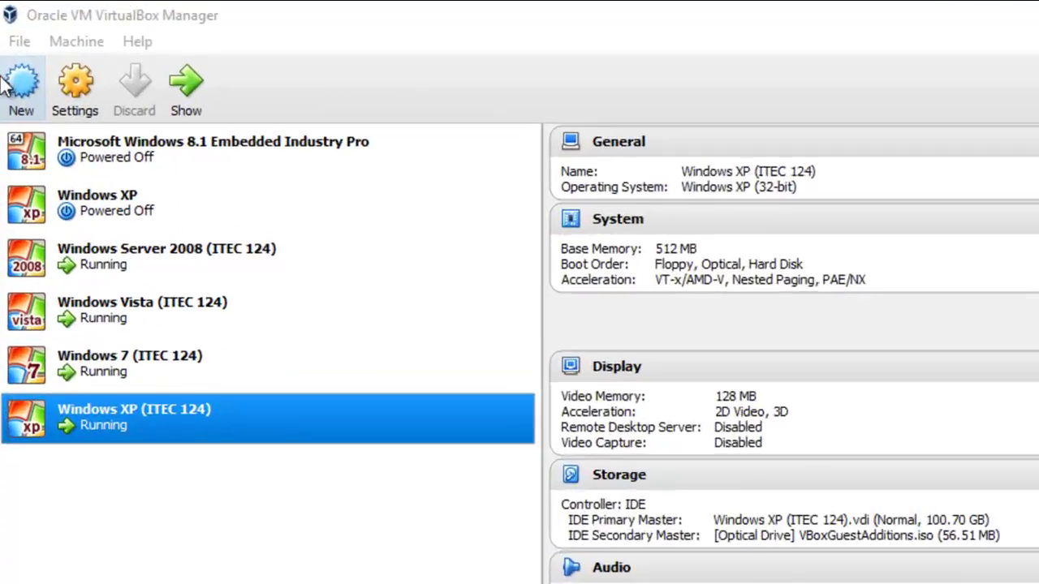
Add a new NAT network in VirtualBox's global network preferences.
{"action": "left_click", "coordinate": [12, 26]}
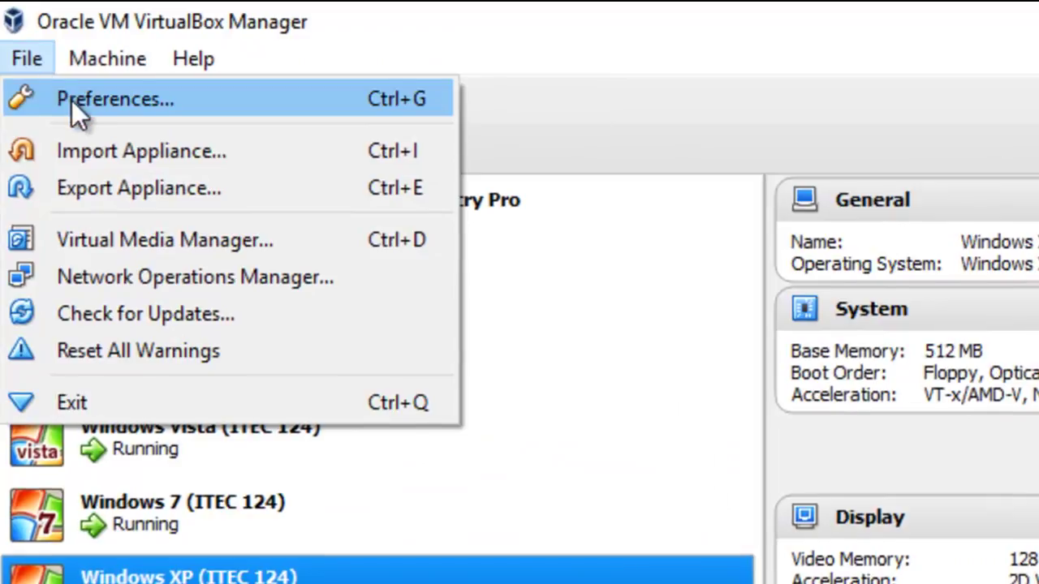
{"action": "left_click", "coordinate": [69, 92]}
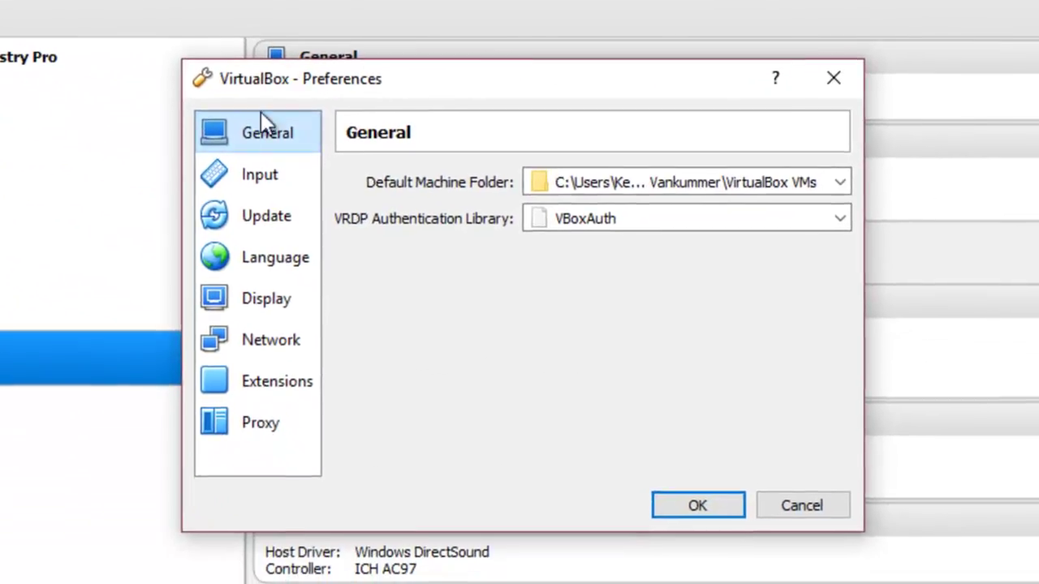
{"action": "left_click", "coordinate": [268, 340]}
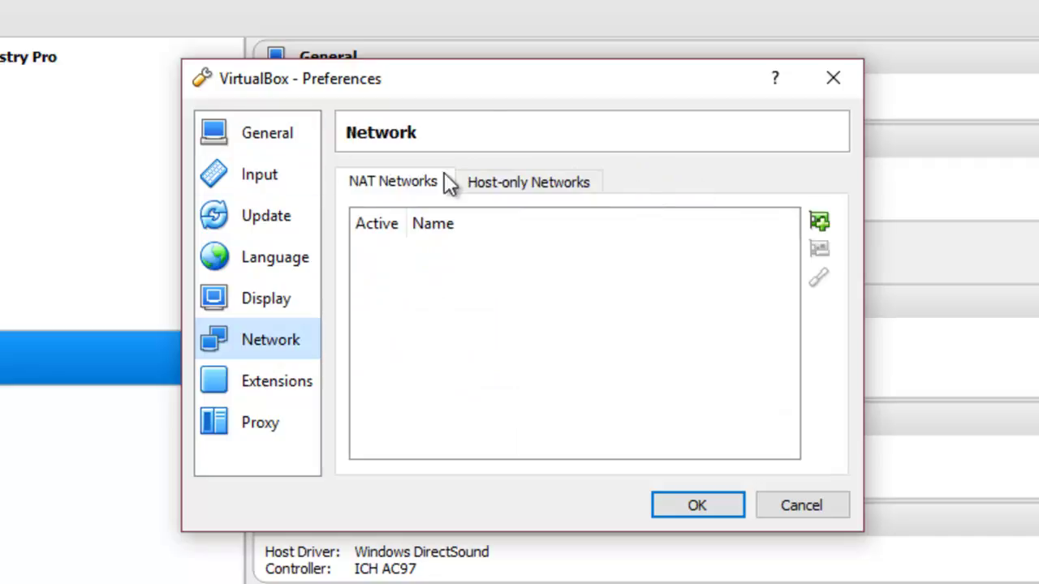
{"action": "left_click", "coordinate": [819, 224]}
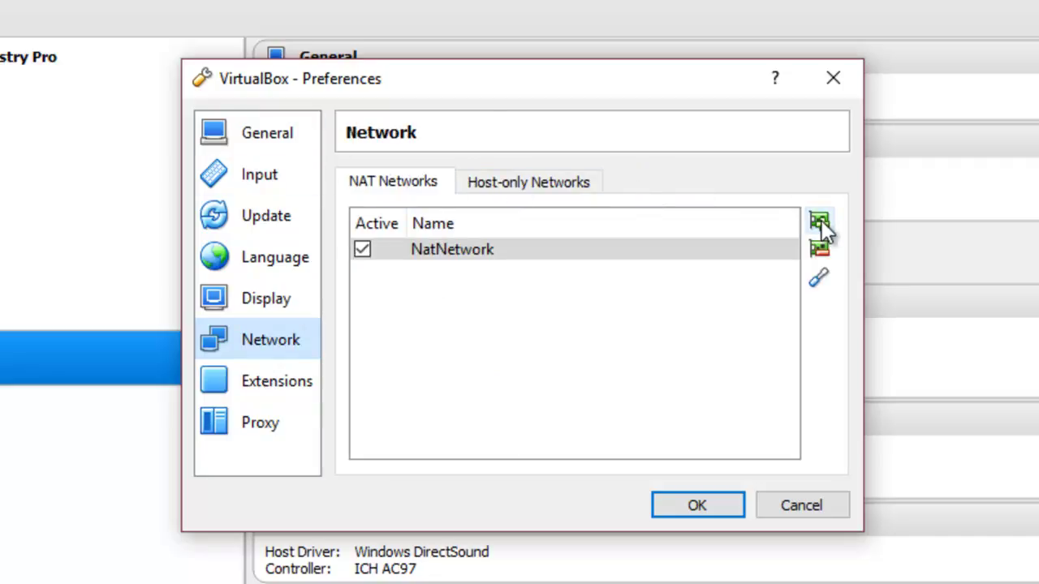
Open the new NAT network's details and rename the network as ITEC 124.
{"action": "left_click", "coordinate": [828, 281]}
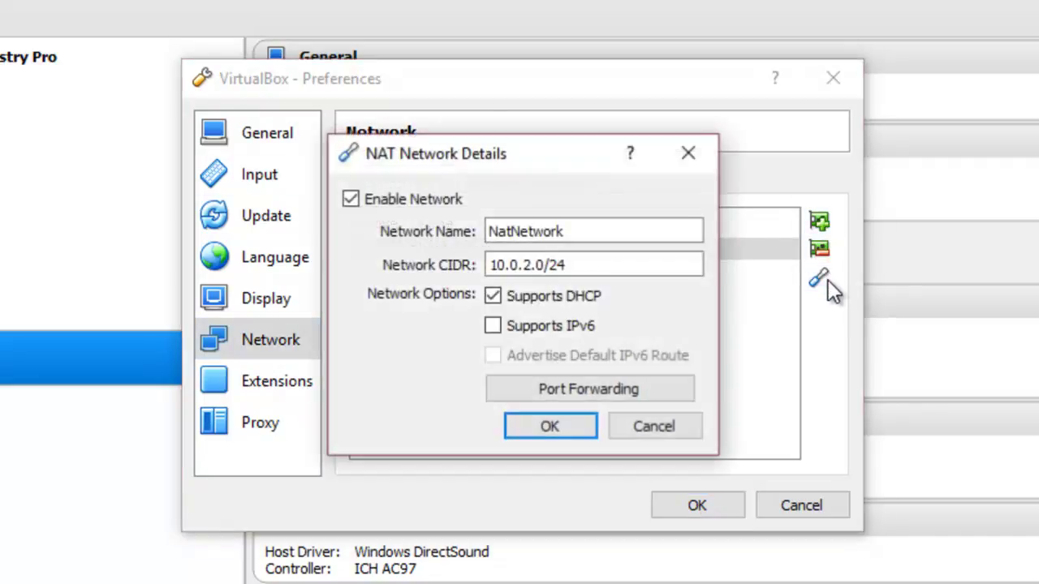
{"action": "left_click_drag", "start_coordinate": [559, 230], "coordinate": [490, 230]}
{"action": "type", "text": "ITEC "}
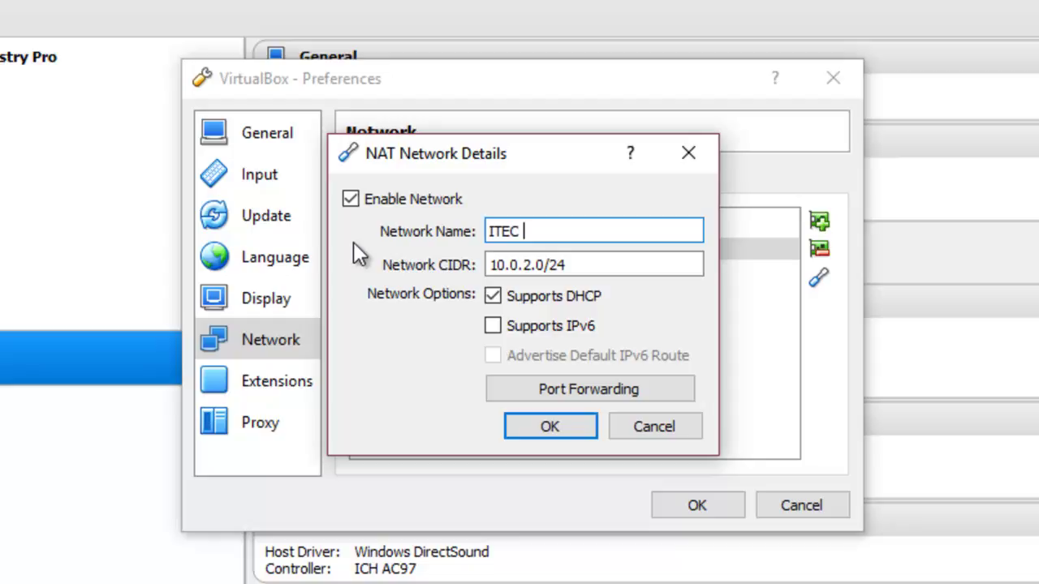
{"action": "type", "text": "124"}
Set the ITEC 124 network's CIDR to 192.168.1.0/24.
{"action": "left_click", "coordinate": [575, 262]}
{"action": "left_click_drag", "start_coordinate": [575, 261], "coordinate": [390, 226]}
{"action": "type", "text": "192"}
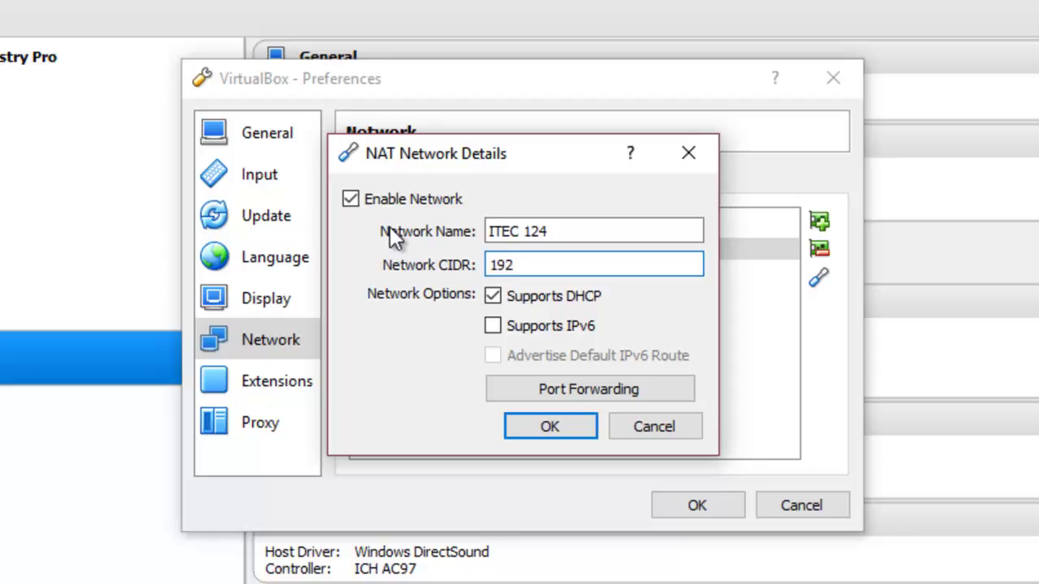
{"action": "type", "text": ".168.1.0/24"}
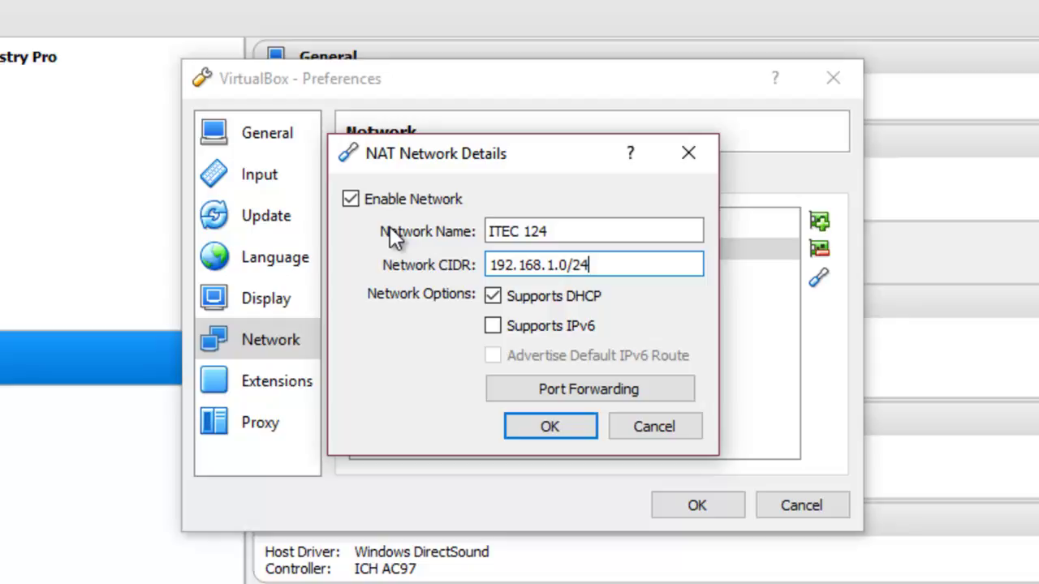
Turn off DHCP support for the ITEC 124 network and save the network details and preferences.
{"action": "left_click", "coordinate": [490, 291]}
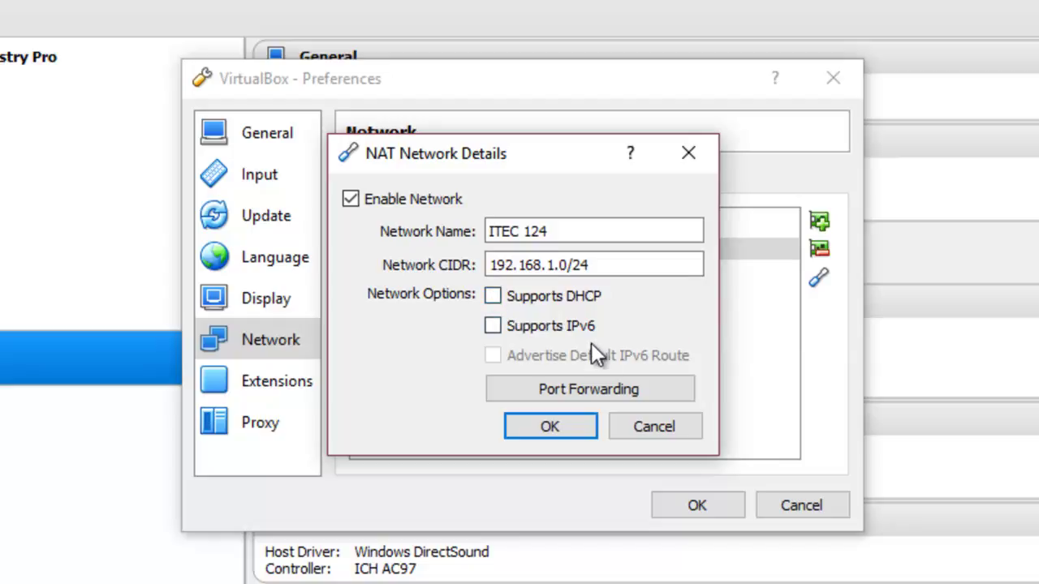
{"action": "left_click", "coordinate": [556, 424]}
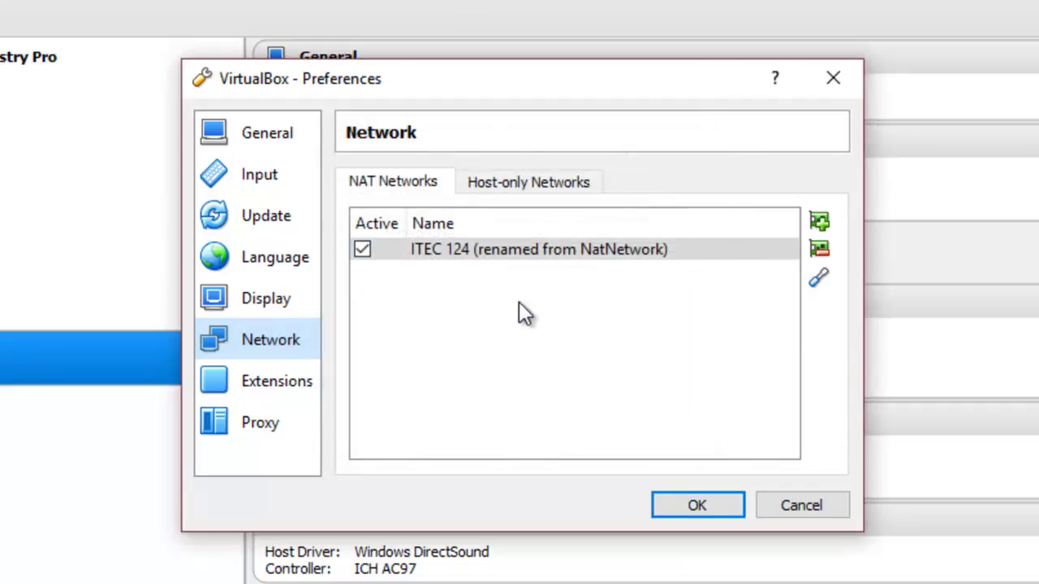
{"action": "left_click", "coordinate": [688, 503]}
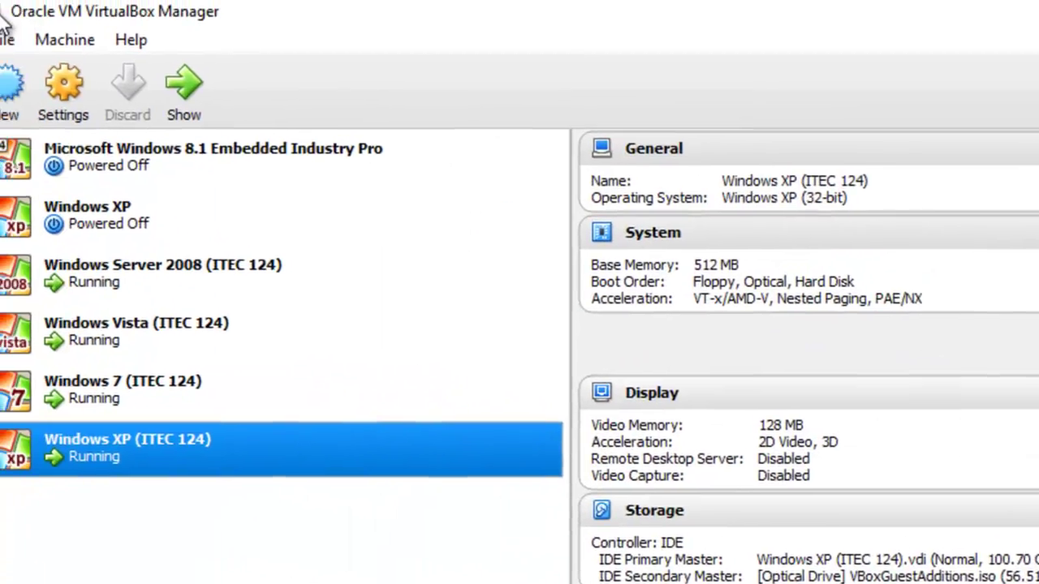
Reopen the global network preferences to check the list of NAT networks, and close them.
{"action": "left_click", "coordinate": [22, 45]}
{"action": "left_click", "coordinate": [37, 73]}
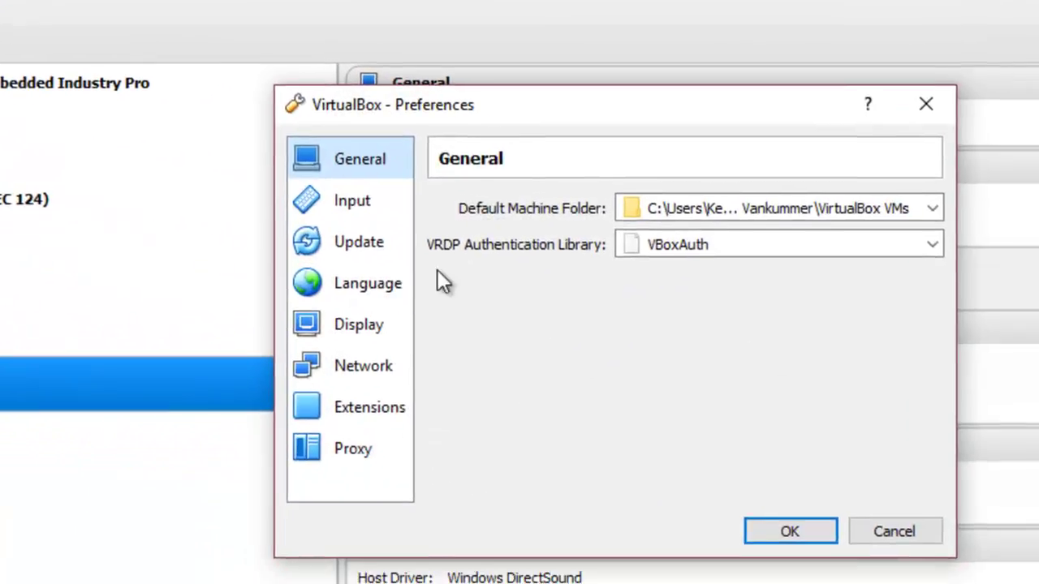
{"action": "left_click", "coordinate": [355, 359]}
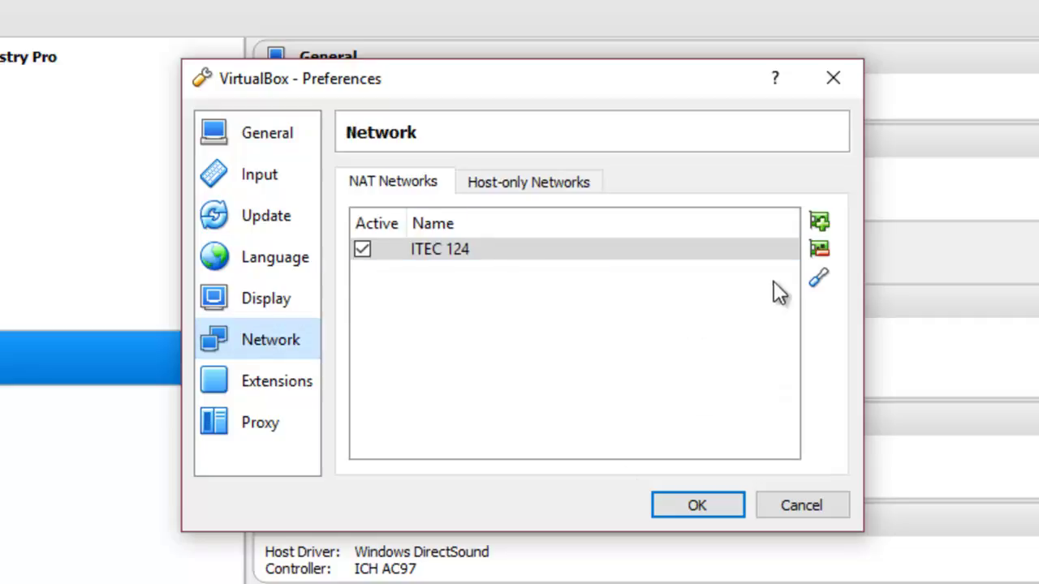
{"action": "left_click", "coordinate": [711, 502]}
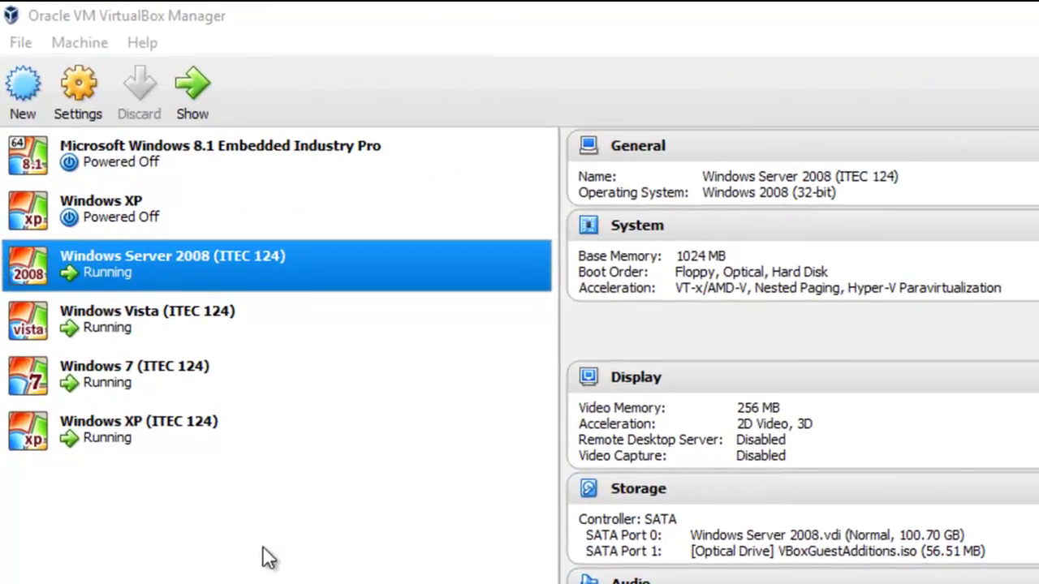
Check which network Adapter 1 of the Windows Server 2008 (ITEC 124) machine is attached to, and close its settings.
{"action": "right_click", "coordinate": [233, 265]}
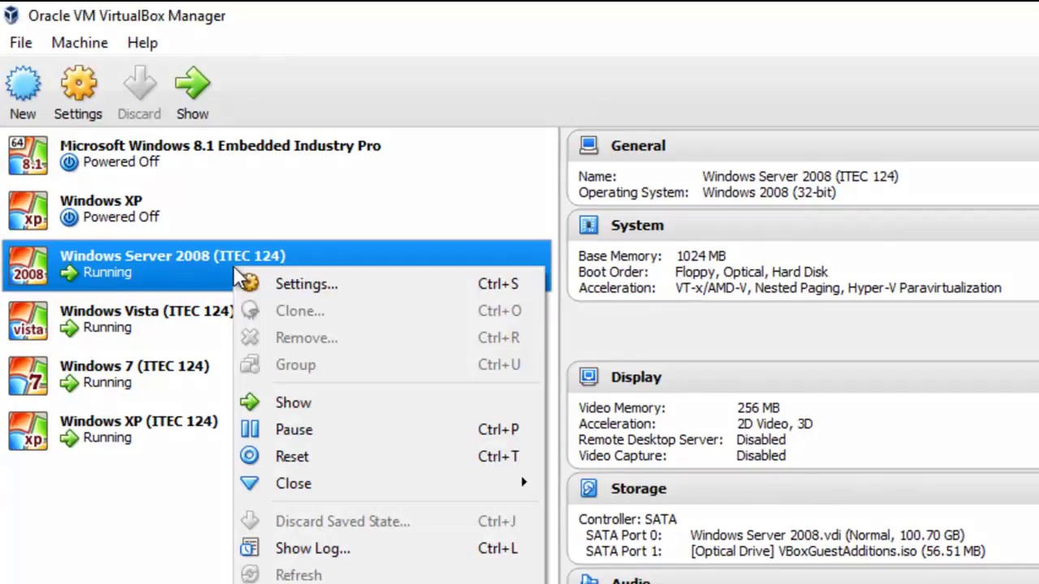
{"action": "left_click", "coordinate": [298, 283]}
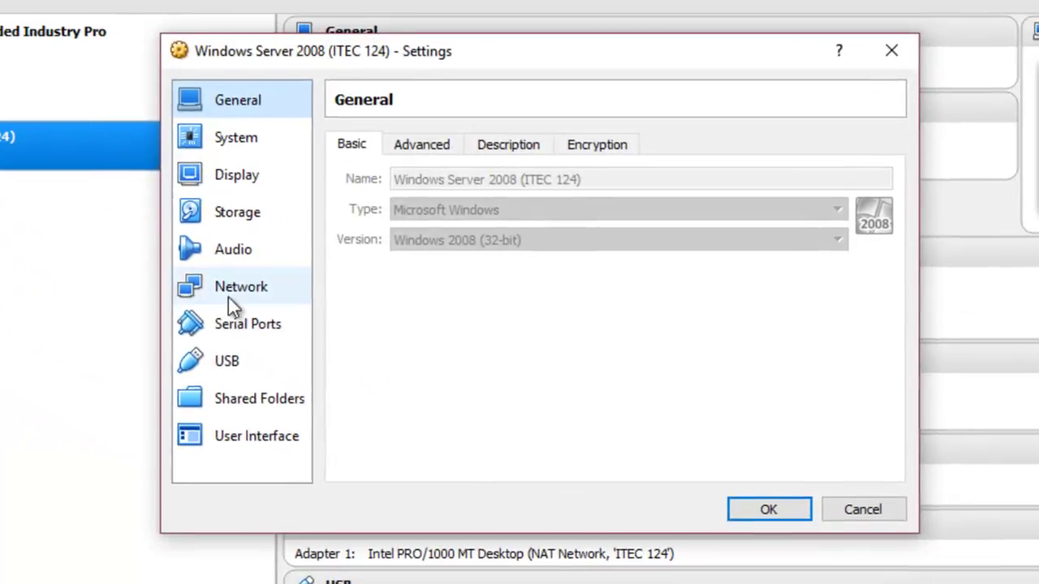
{"action": "left_click", "coordinate": [323, 336]}
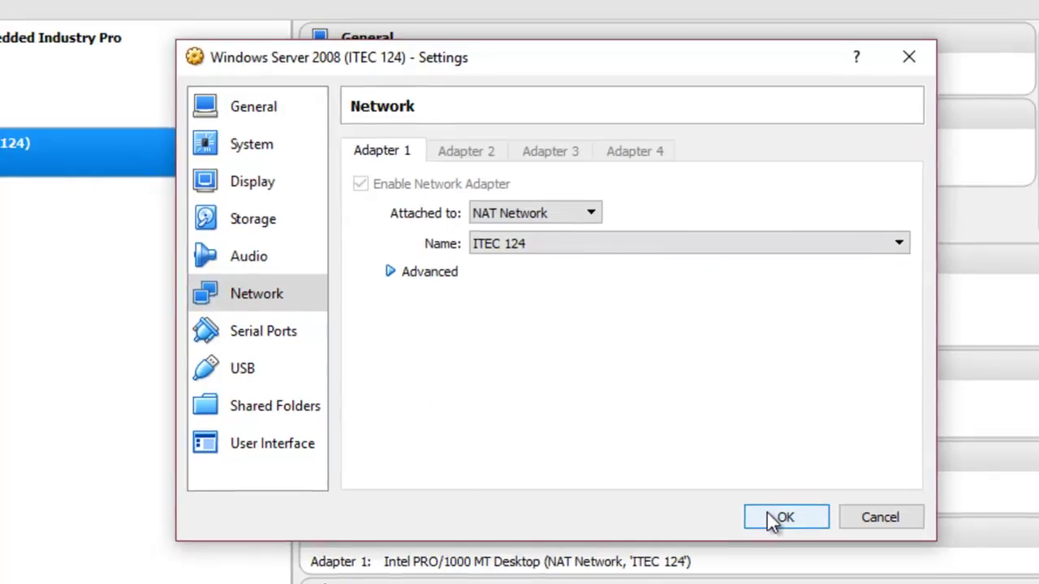
{"action": "left_click", "coordinate": [768, 509]}
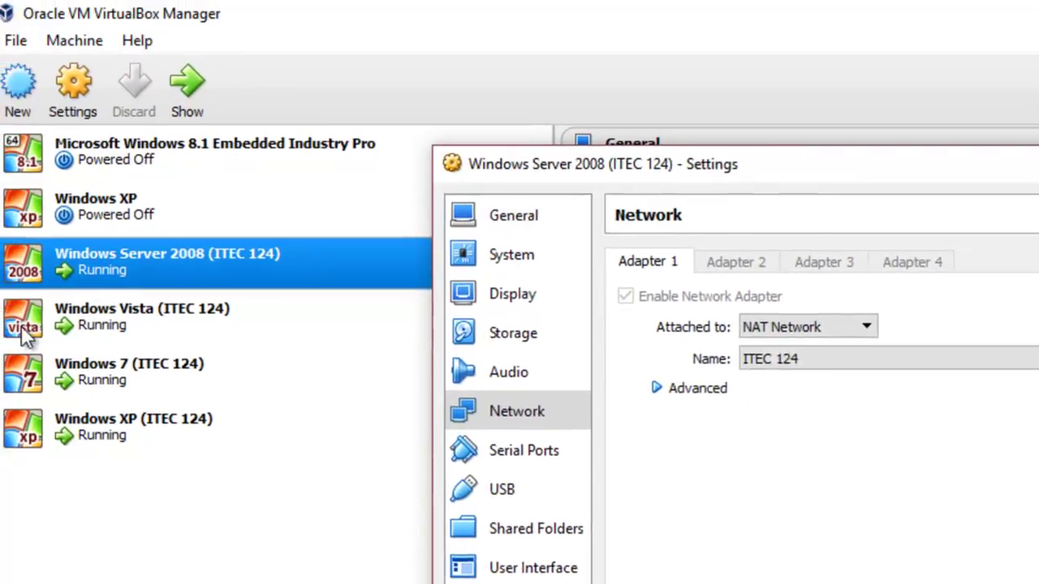
Check which network Adapter 1 of the Windows Vista (ITEC 124) machine is attached to, and close its settings.
{"action": "left_click", "coordinate": [14, 291]}
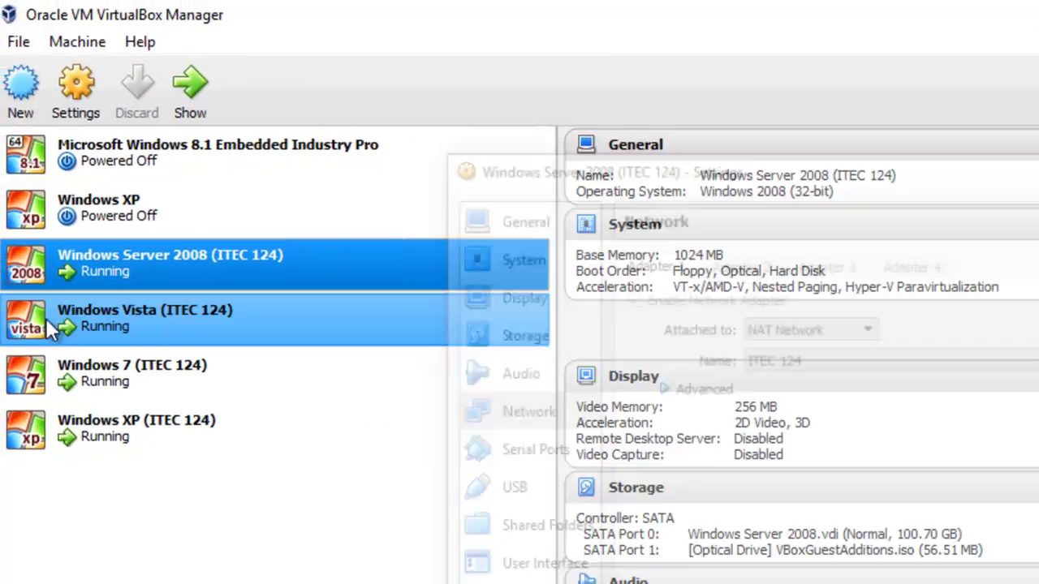
{"action": "right_click", "coordinate": [15, 290]}
{"action": "left_click", "coordinate": [9, 284]}
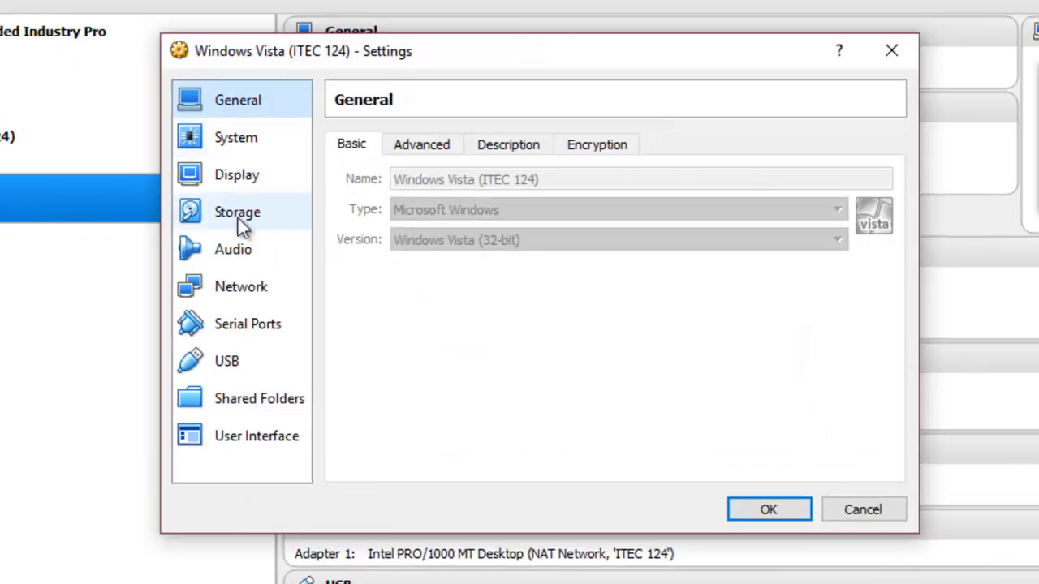
{"action": "left_click", "coordinate": [255, 289]}
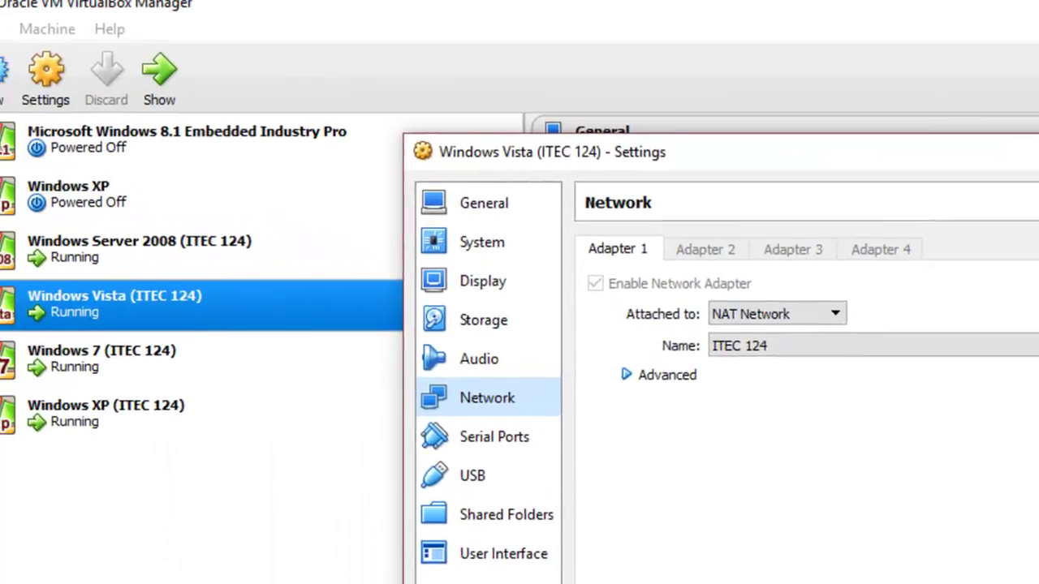
{"action": "left_click", "coordinate": [931, 65]}
Check which network Adapter 1 of the Windows 7 (ITEC 124) machine is attached to, and close its settings.
{"action": "right_click", "coordinate": [127, 378]}
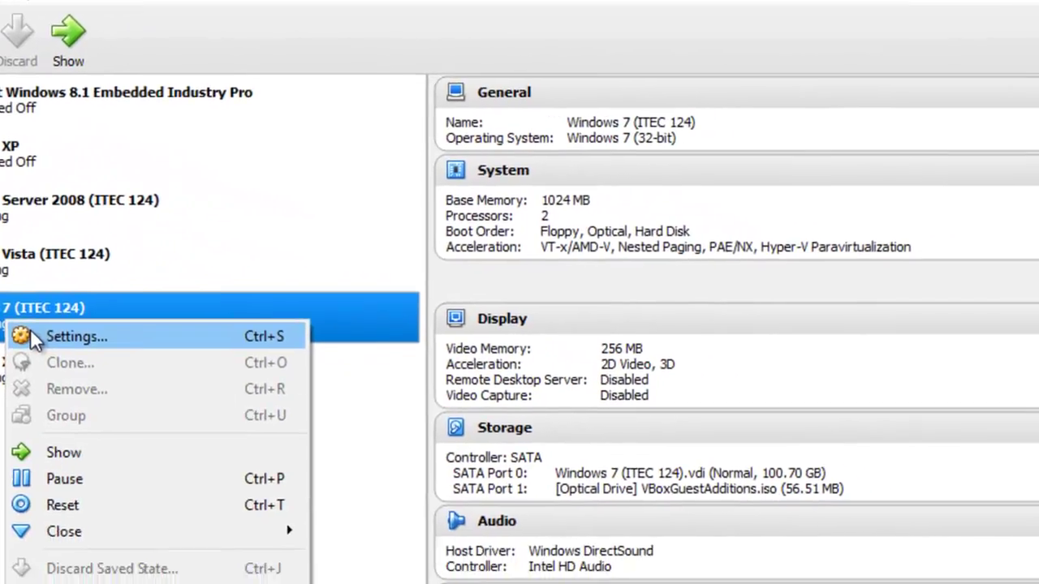
{"action": "left_click", "coordinate": [148, 394]}
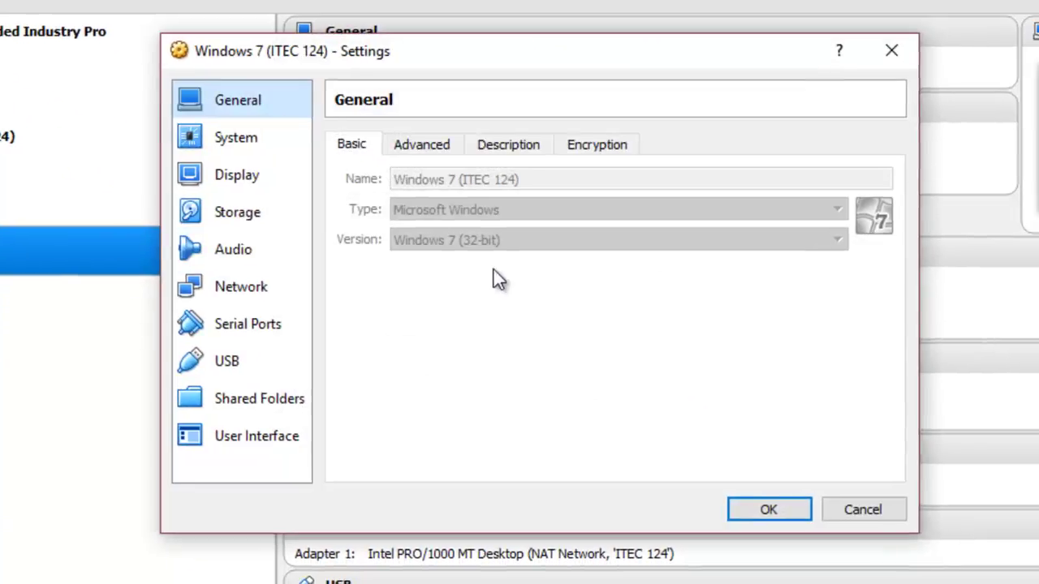
{"action": "left_click", "coordinate": [290, 310]}
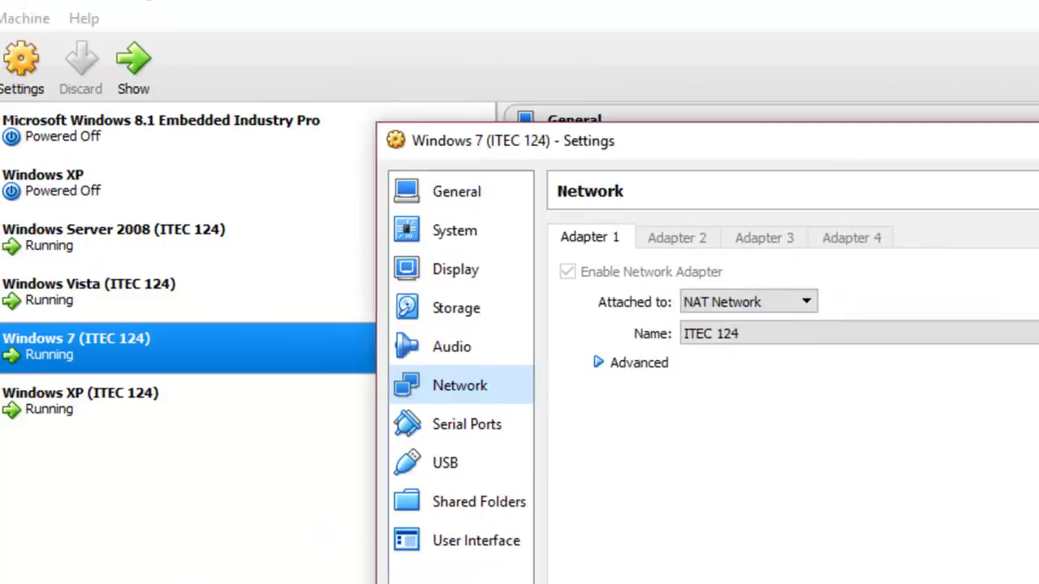
{"action": "key", "text": "Escape"}
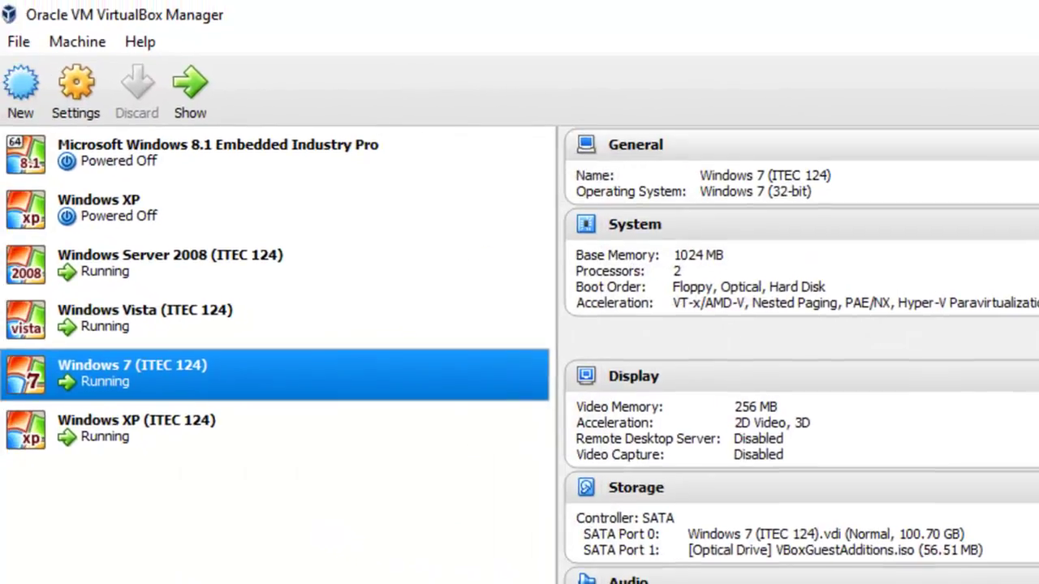
Check which network Adapter 1 of the Windows XP (ITEC 124) machine is attached to, and close its settings.
{"action": "right_click", "coordinate": [85, 408]}
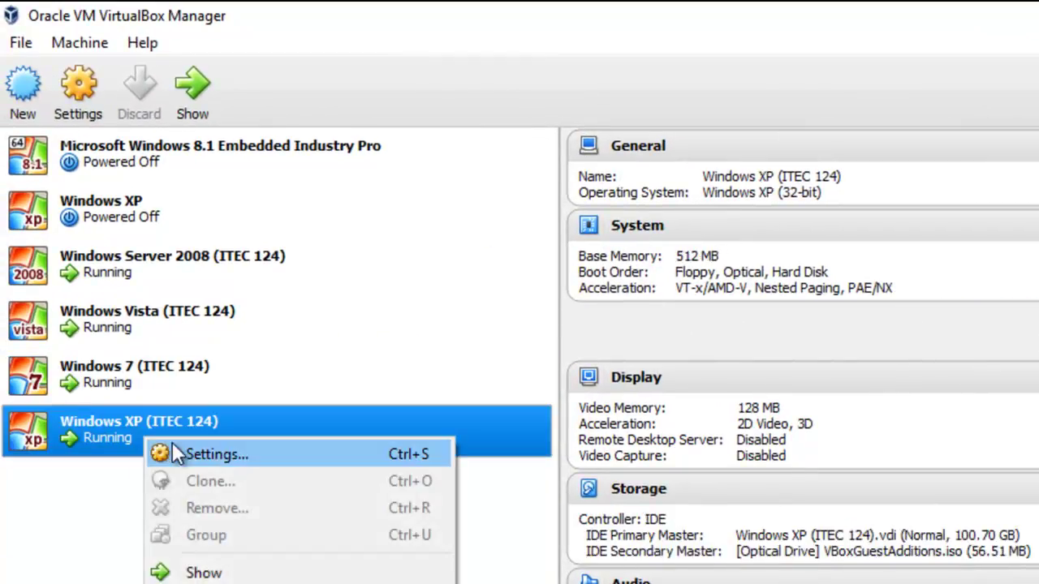
{"action": "left_click", "coordinate": [167, 451]}
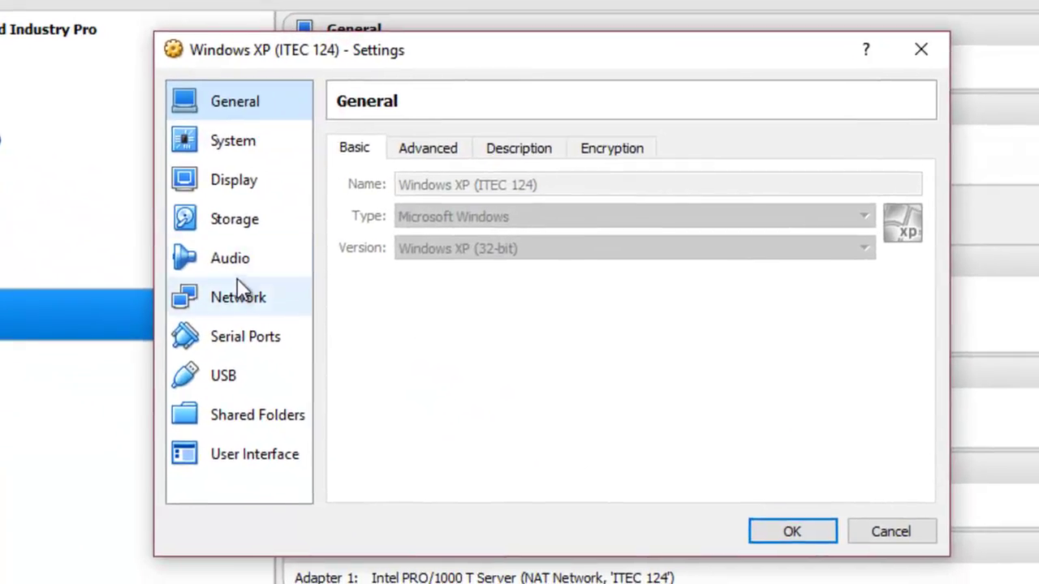
{"action": "left_click", "coordinate": [362, 338]}
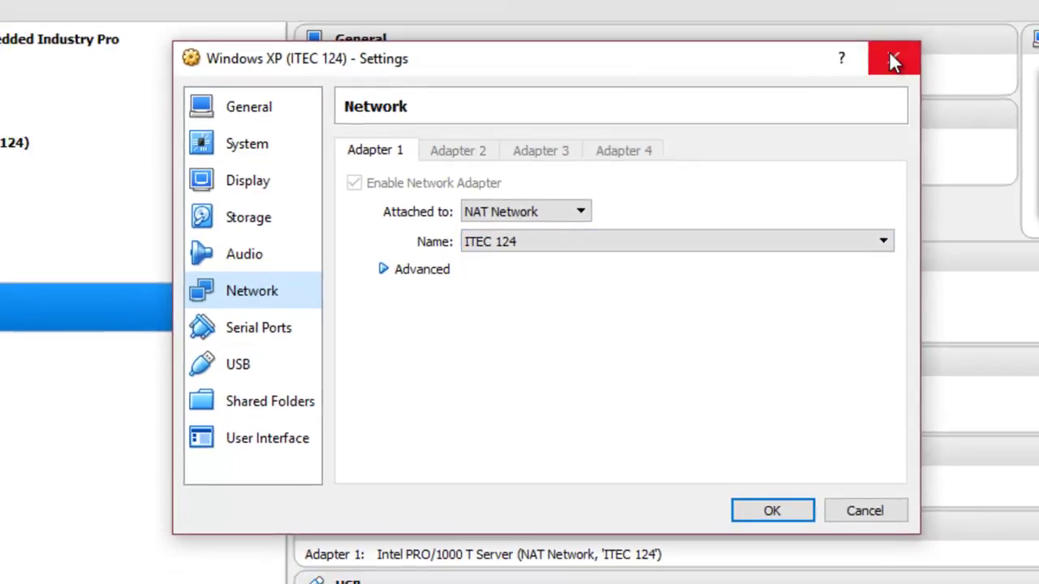
{"action": "left_click", "coordinate": [920, 50]}
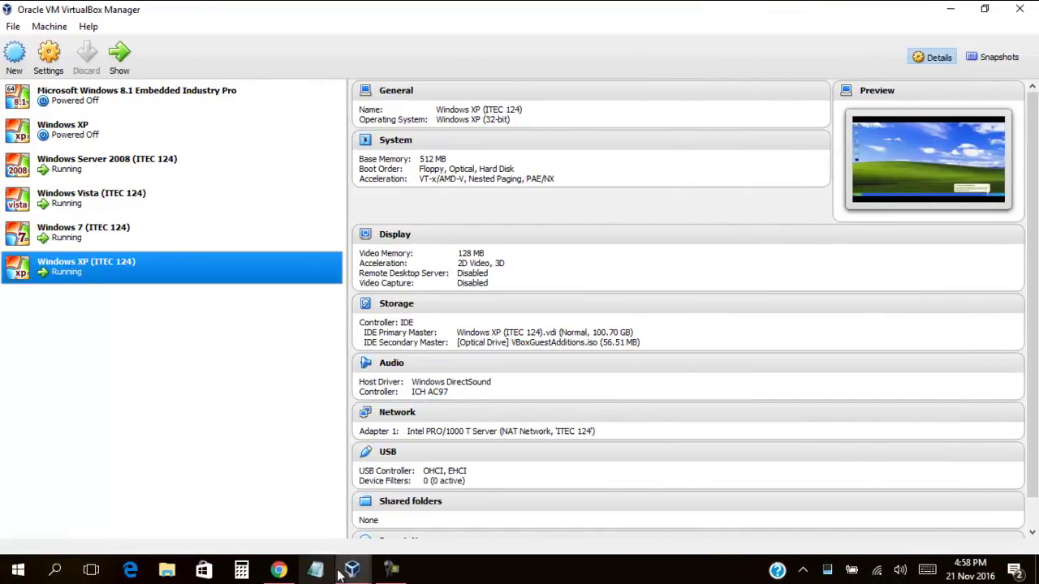
Switch to the running Windows Server 2008 virtual machine and open its Network and Sharing Center.
{"action": "left_click", "coordinate": [351, 570]}
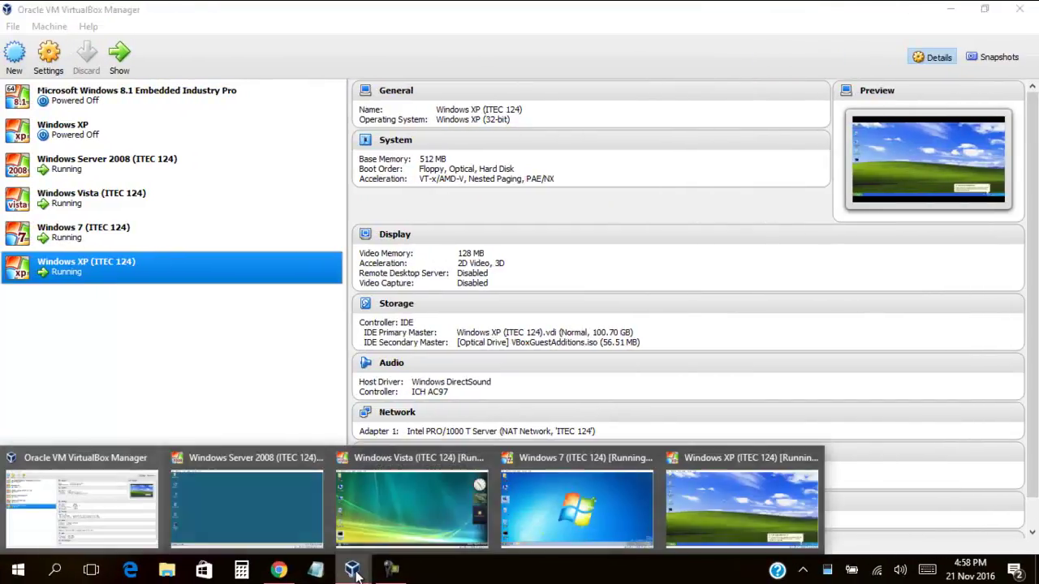
{"action": "left_click", "coordinate": [246, 492]}
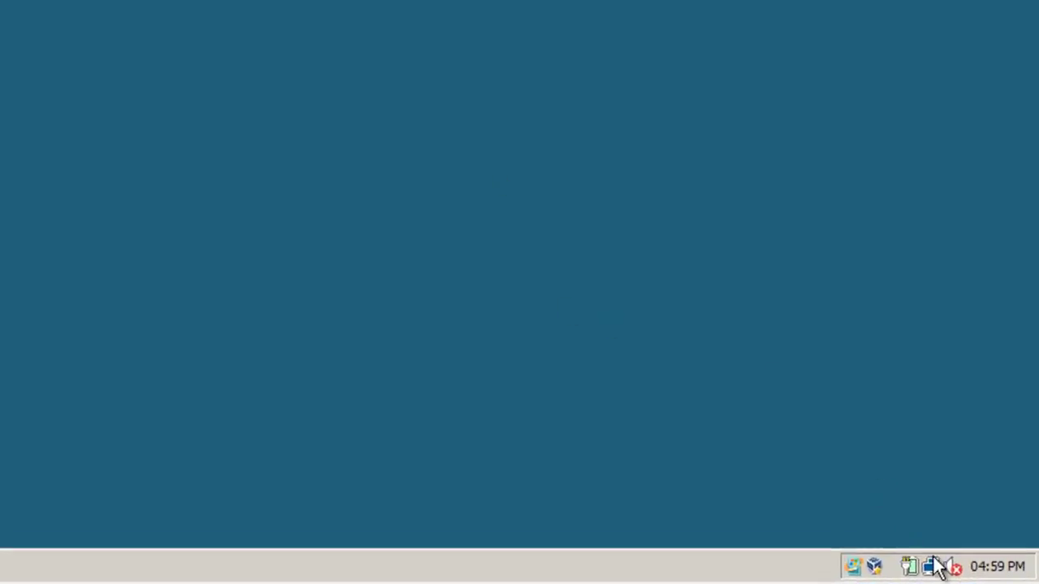
{"action": "right_click", "coordinate": [931, 566]}
{"action": "left_click", "coordinate": [981, 582]}
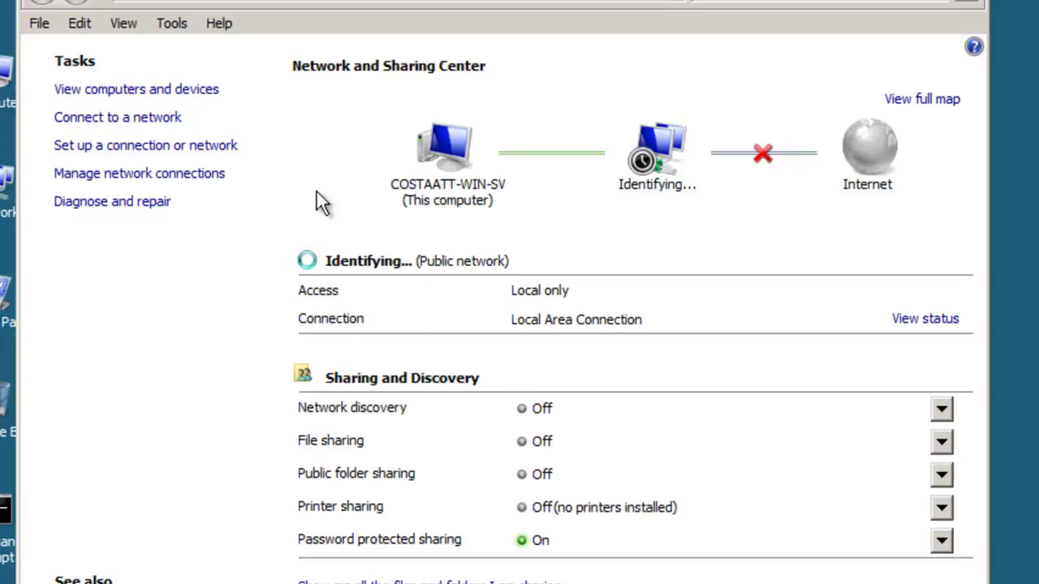
Open the properties of the server's Local Area Connection and disable Internet Protocol Version 6 (TCP/IPv6).
{"action": "left_click", "coordinate": [117, 173]}
{"action": "left_click", "coordinate": [192, 174]}
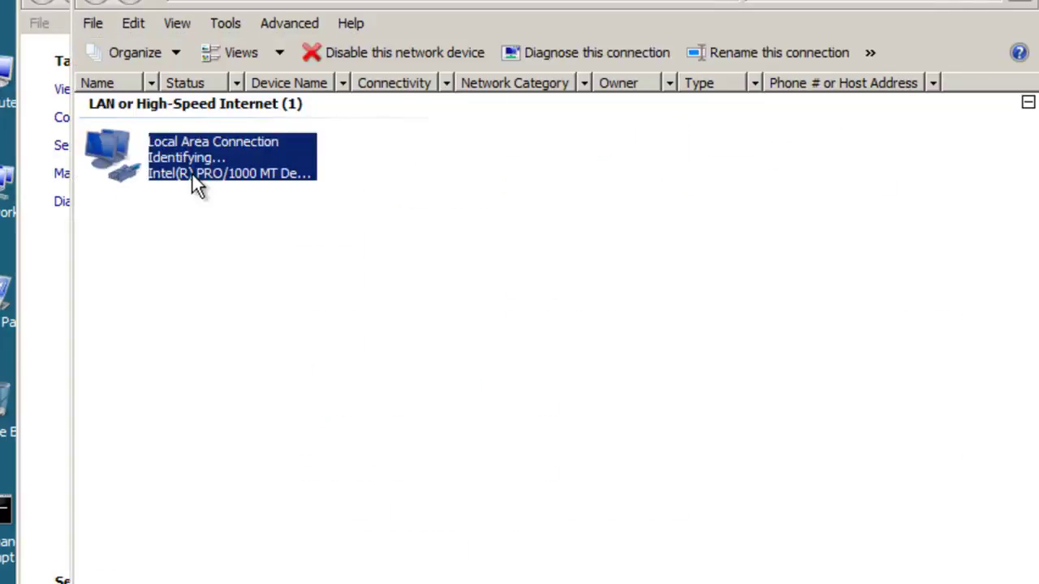
{"action": "right_click", "coordinate": [192, 175]}
{"action": "left_click", "coordinate": [251, 367]}
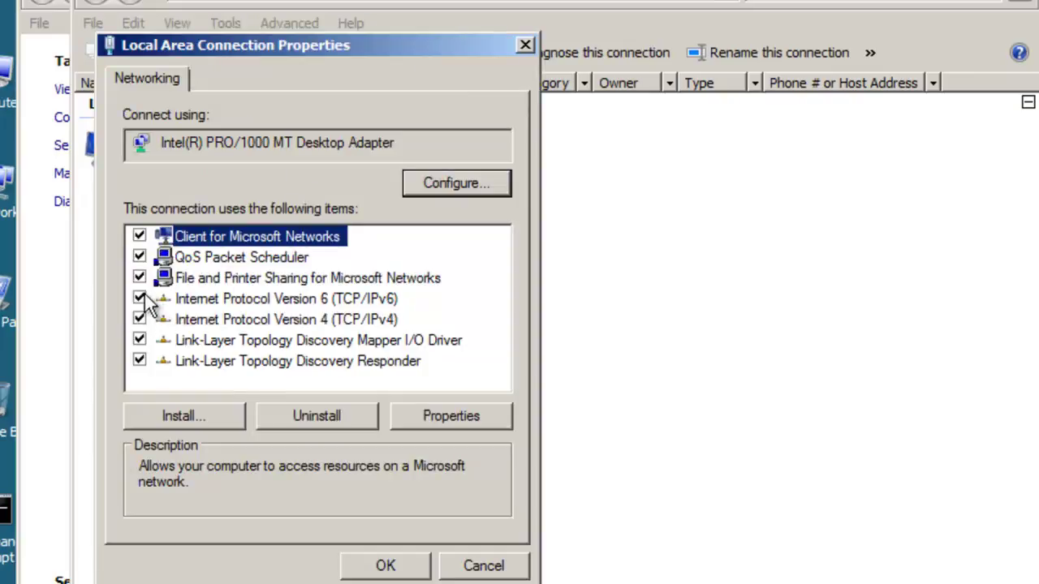
{"action": "left_click", "coordinate": [141, 298]}
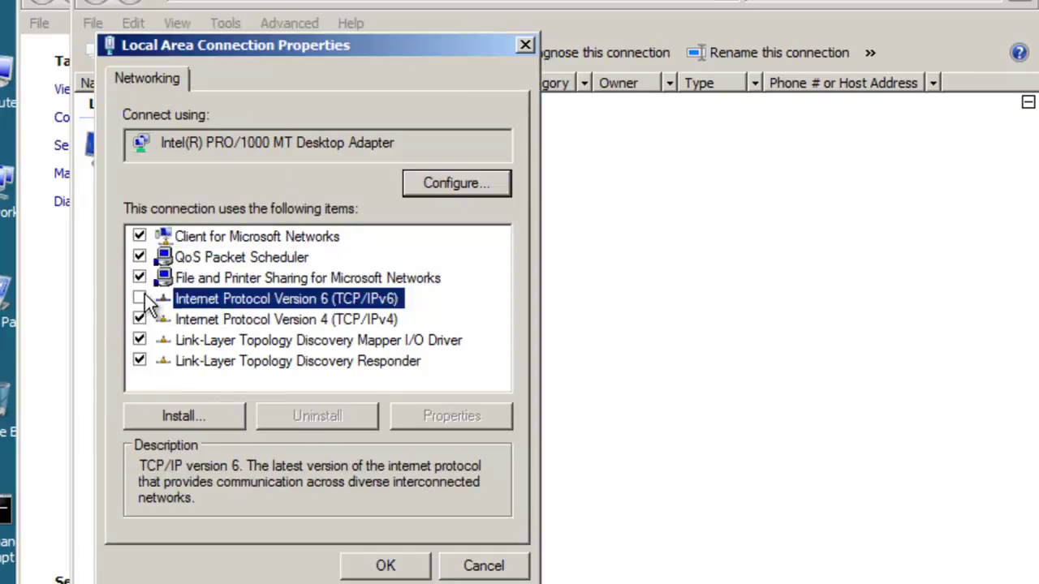
Give the server's TCP/IPv4 connection the static IP address 192.168.1.10 with subnet mask 255.255.255.0 and accept the settings.
{"action": "left_click", "coordinate": [216, 319]}
{"action": "left_click", "coordinate": [454, 418]}
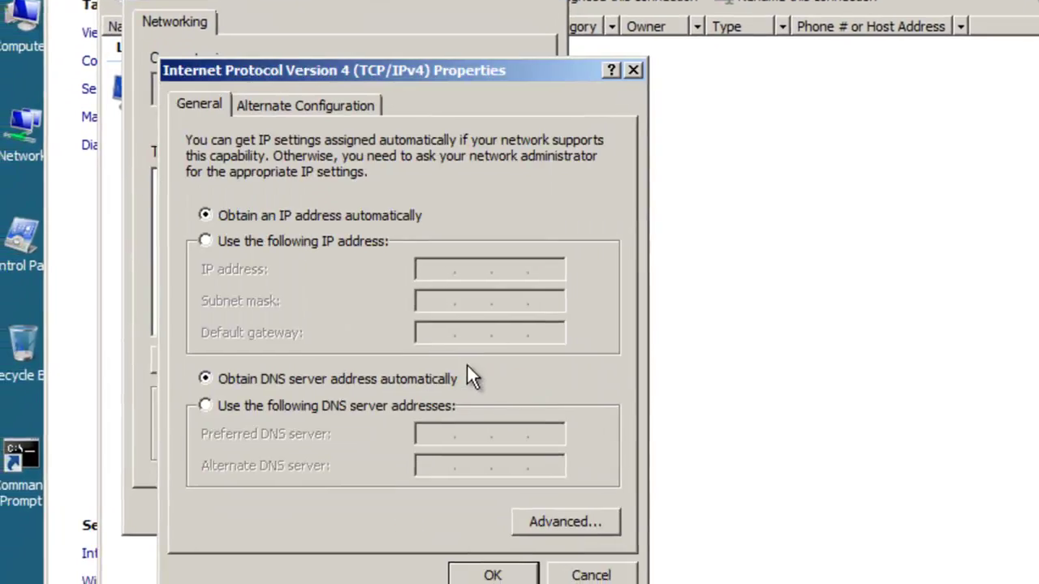
{"action": "left_click", "coordinate": [318, 199]}
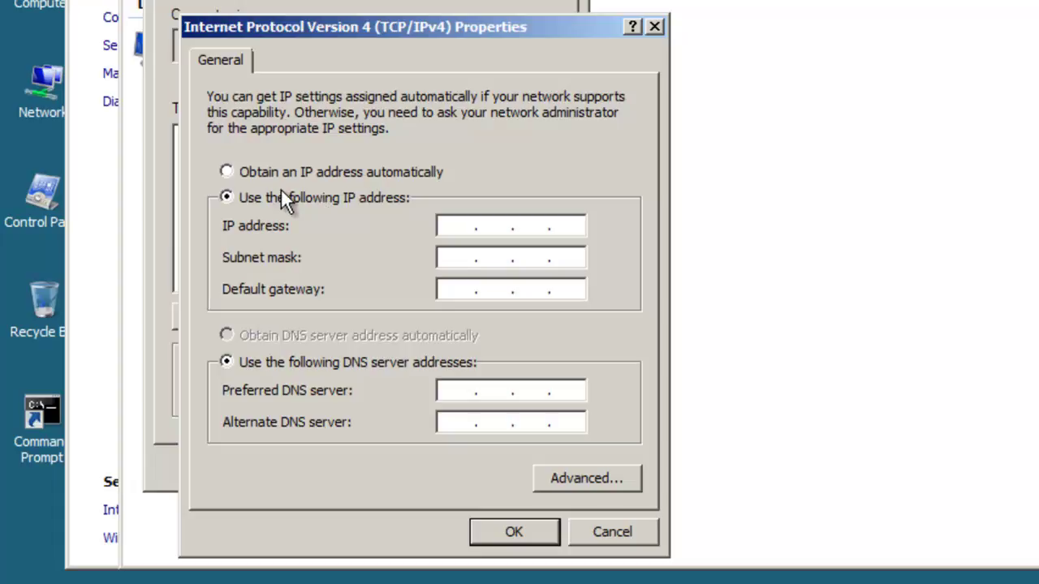
{"action": "type", "text": "192 . 168 . 1 ."}
{"action": "key", "text": "Tab"}
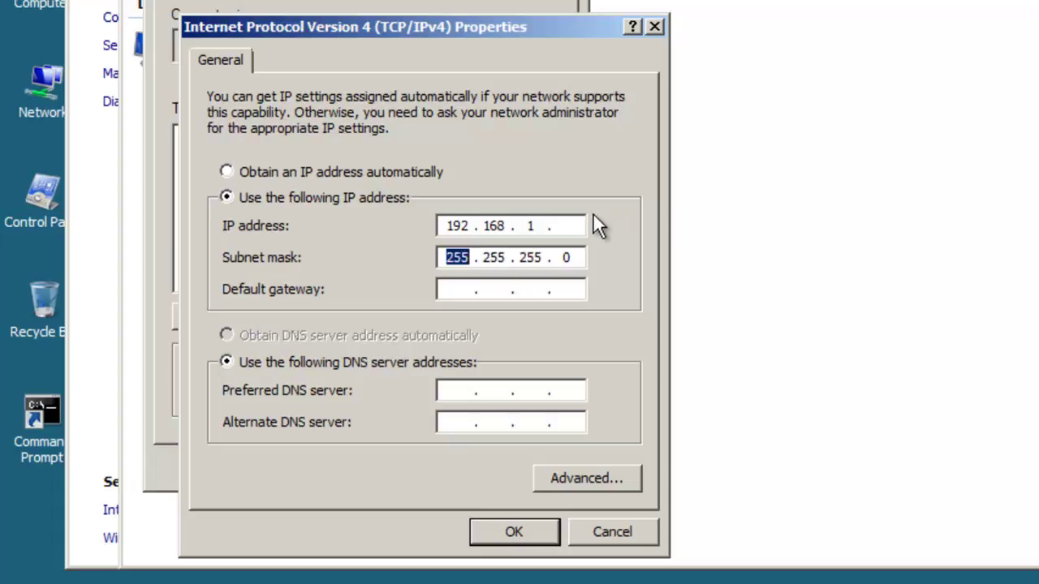
{"action": "left_click", "coordinate": [561, 225]}
{"action": "type", "text": "10"}
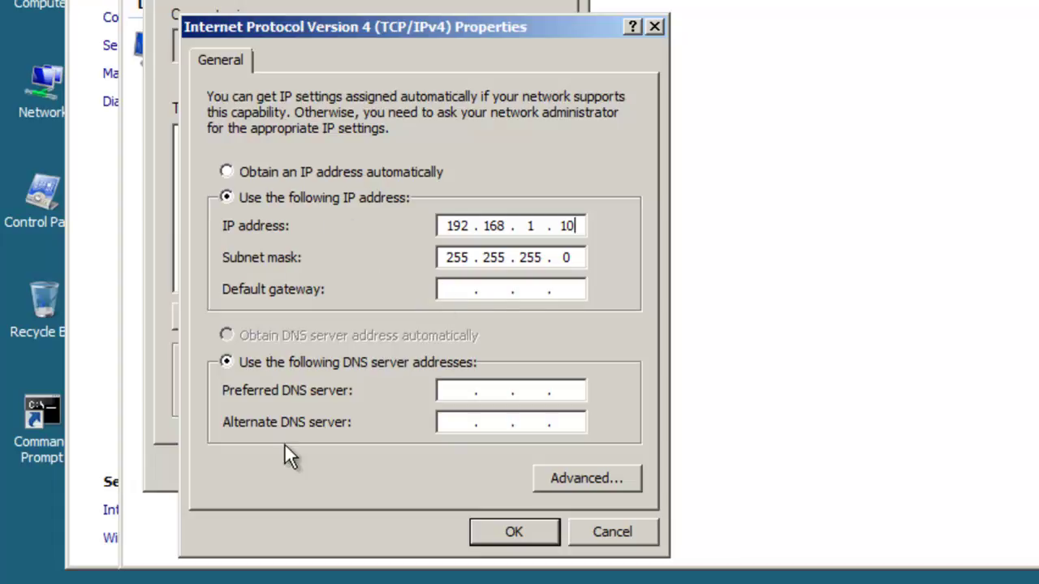
{"action": "left_click", "coordinate": [484, 531]}
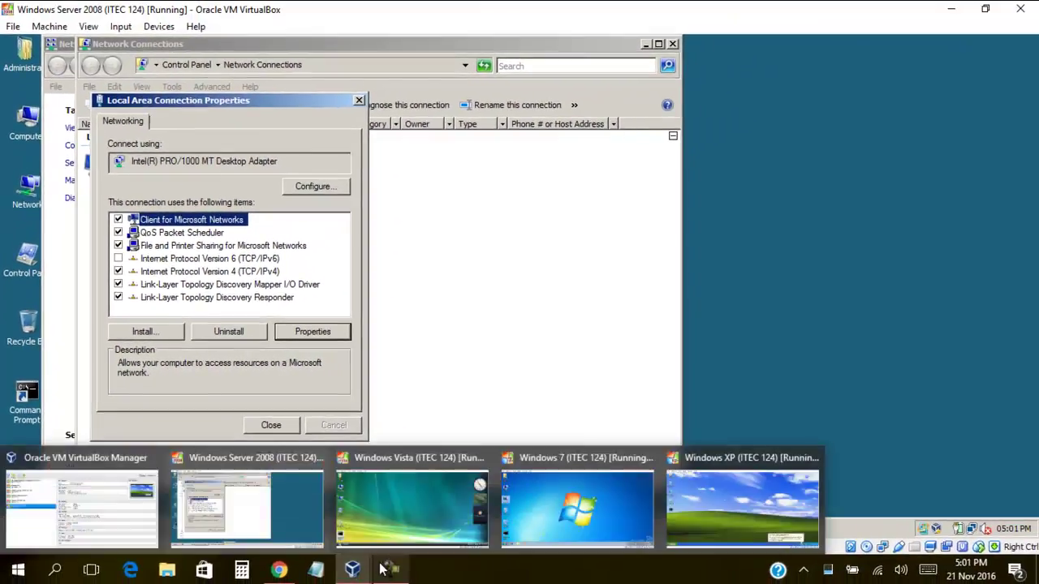
Switch to the running Windows Vista virtual machine and open its network connections through the Network and Sharing Center.
{"action": "mouse_move", "coordinate": [392, 571]}
{"action": "mouse_move", "coordinate": [353, 571]}
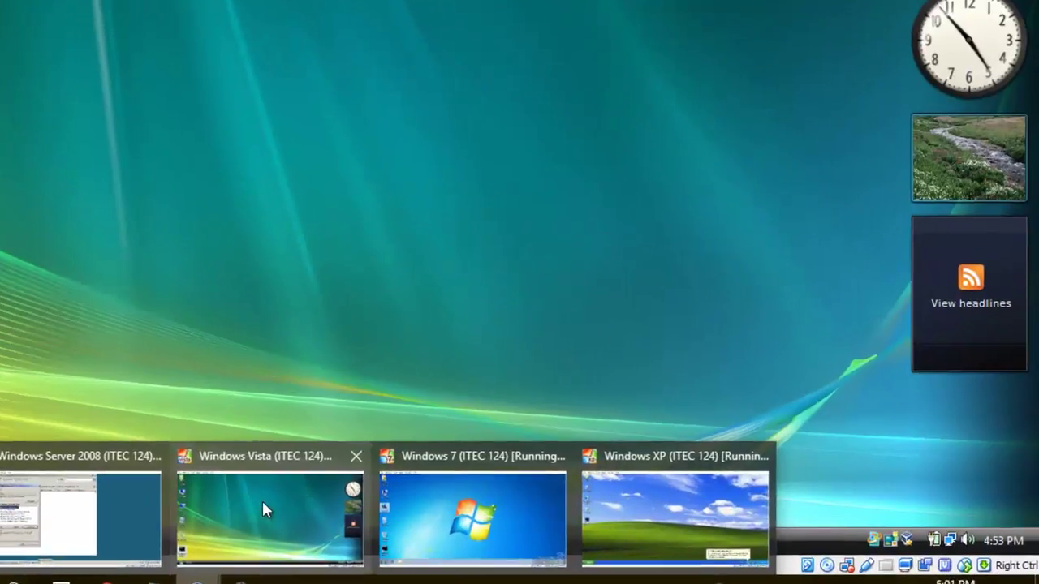
{"action": "left_click", "coordinate": [405, 493]}
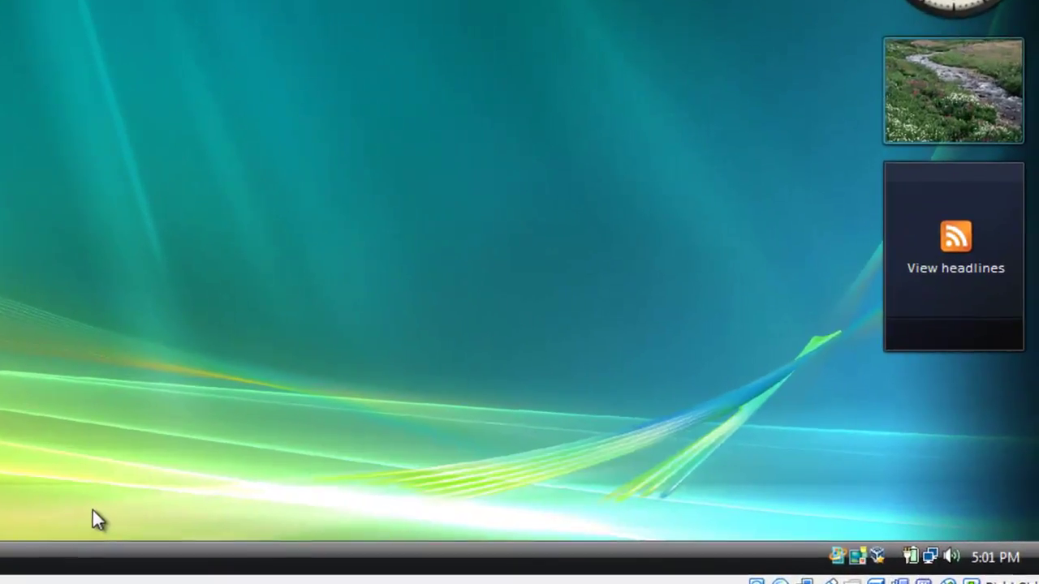
{"action": "right_click", "coordinate": [918, 567]}
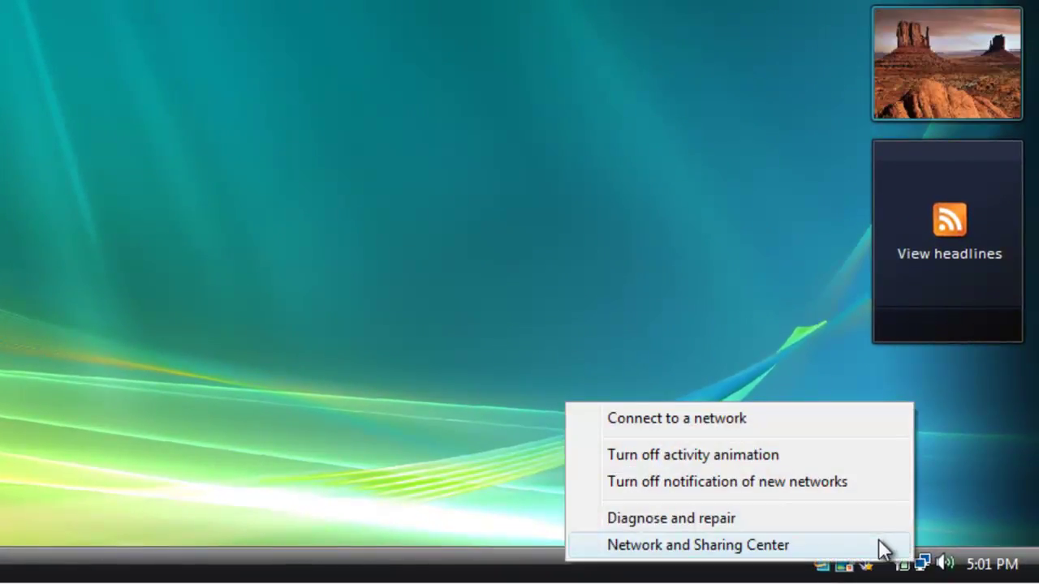
{"action": "left_click", "coordinate": [880, 544]}
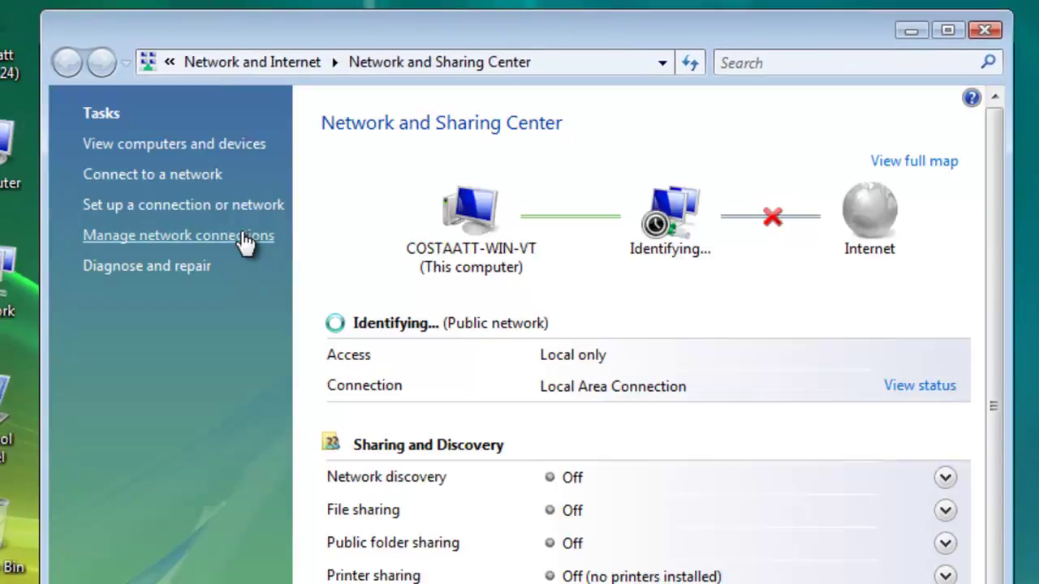
{"action": "left_click", "coordinate": [161, 240]}
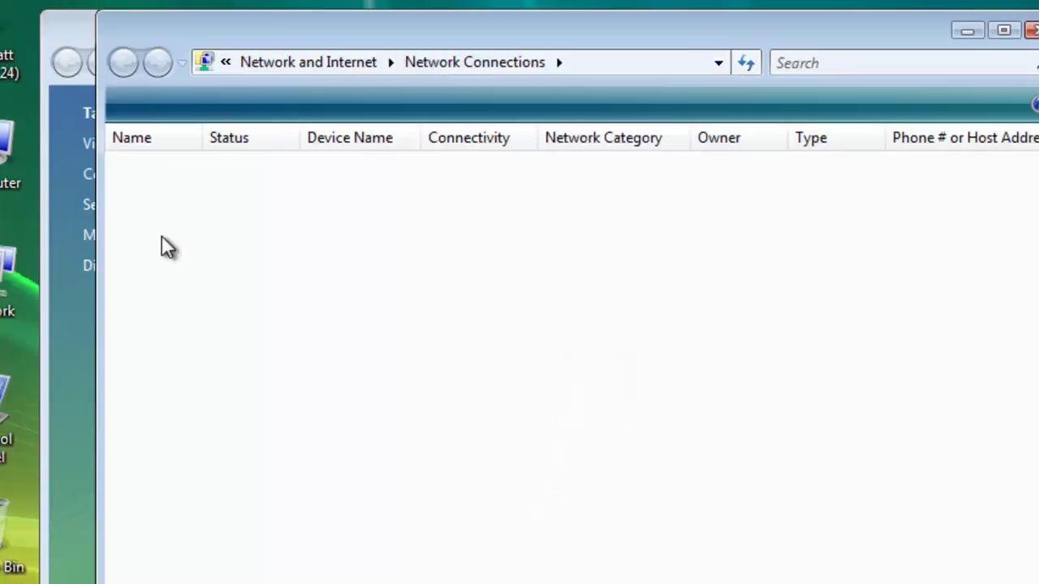
Open the properties of the Vista machine's Local Area Connection and disable Internet Protocol Version 6 (TCP/IPv6).
{"action": "right_click", "coordinate": [274, 214]}
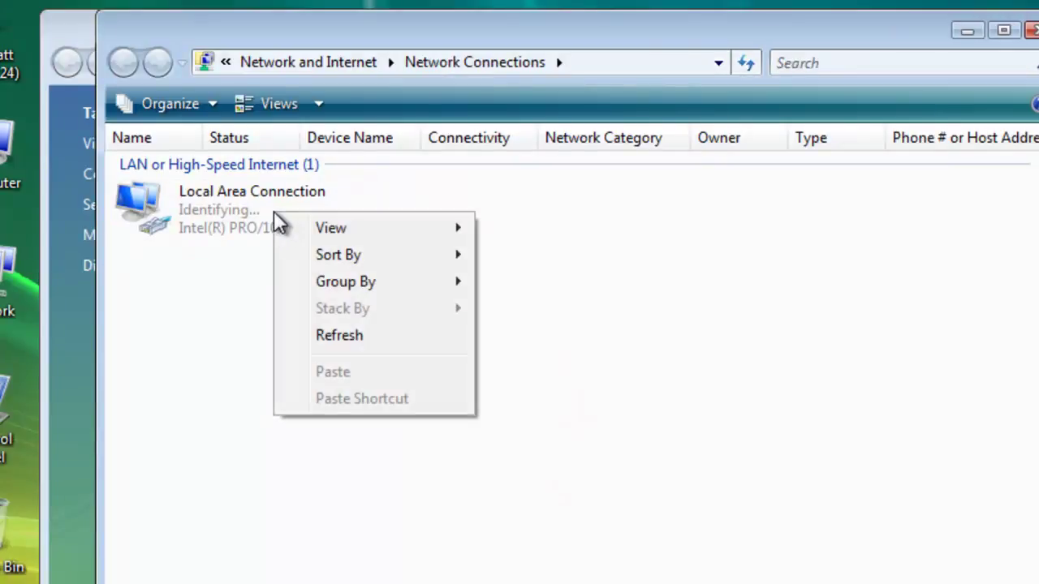
{"action": "right_click", "coordinate": [225, 229]}
{"action": "left_click", "coordinate": [270, 452]}
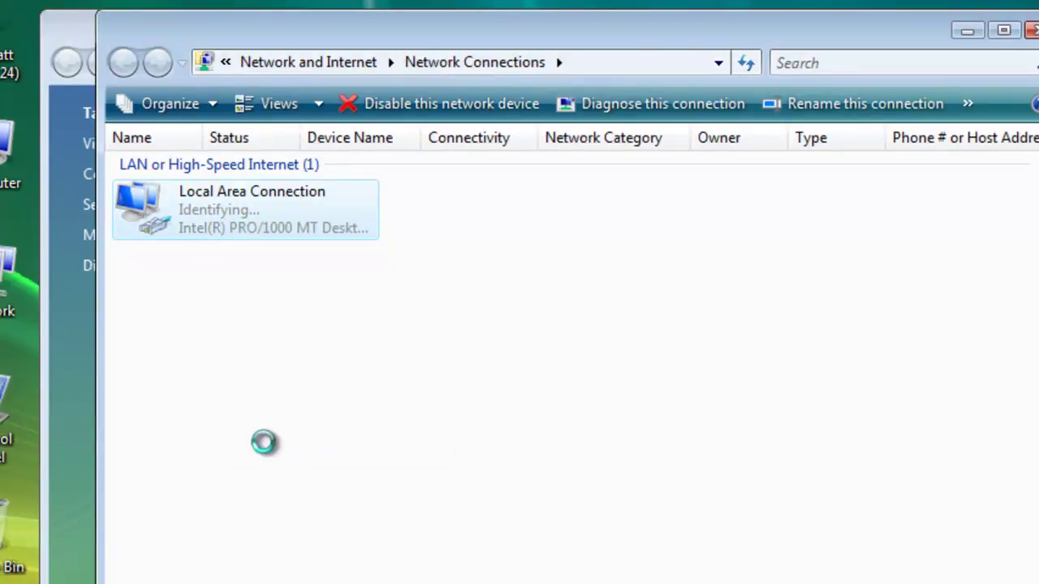
{"action": "left_click", "coordinate": [672, 440]}
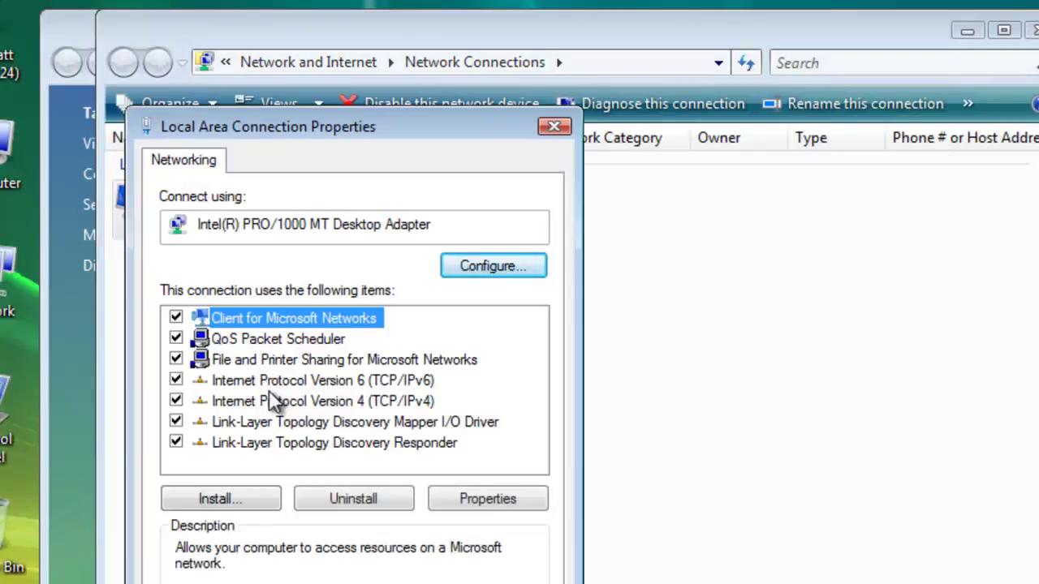
{"action": "left_click", "coordinate": [301, 383]}
{"action": "left_click", "coordinate": [176, 380]}
Give the Vista machine's TCP/IPv4 connection the static IP address 192.168.1.11 with subnet mask 255.255.255.0.
{"action": "left_click", "coordinate": [240, 401]}
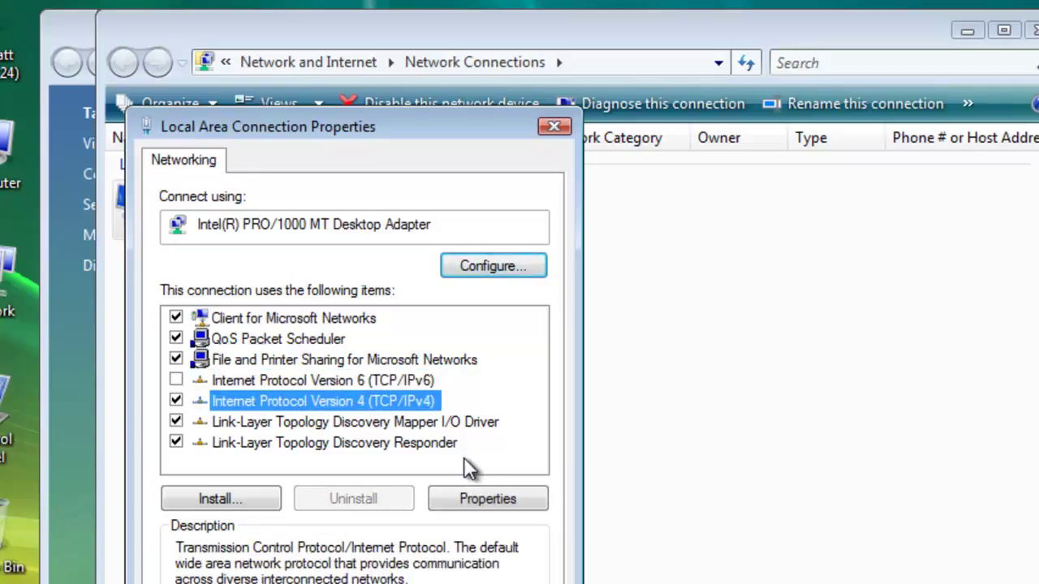
{"action": "left_click", "coordinate": [497, 498]}
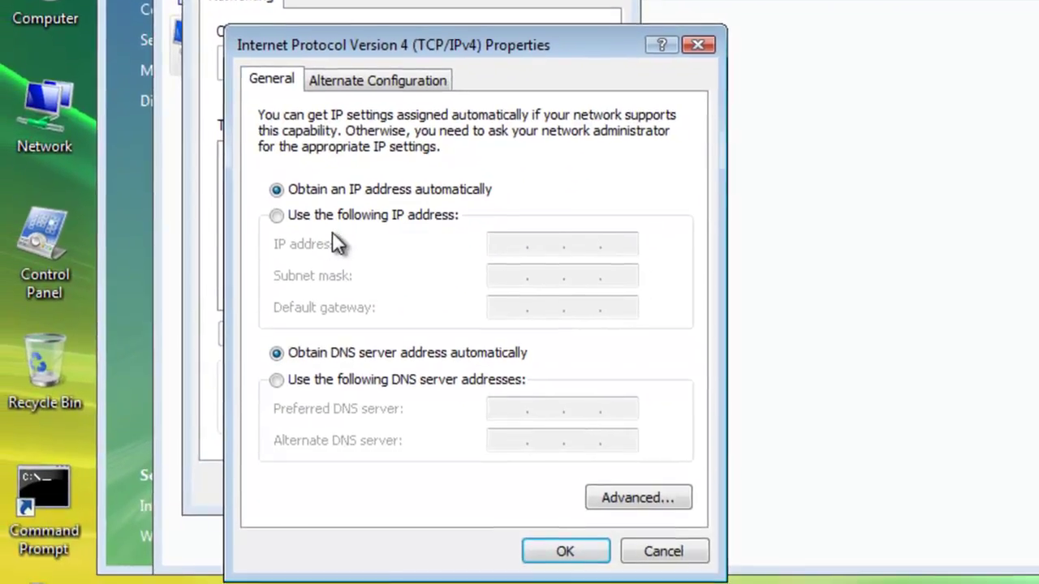
{"action": "left_click", "coordinate": [333, 219]}
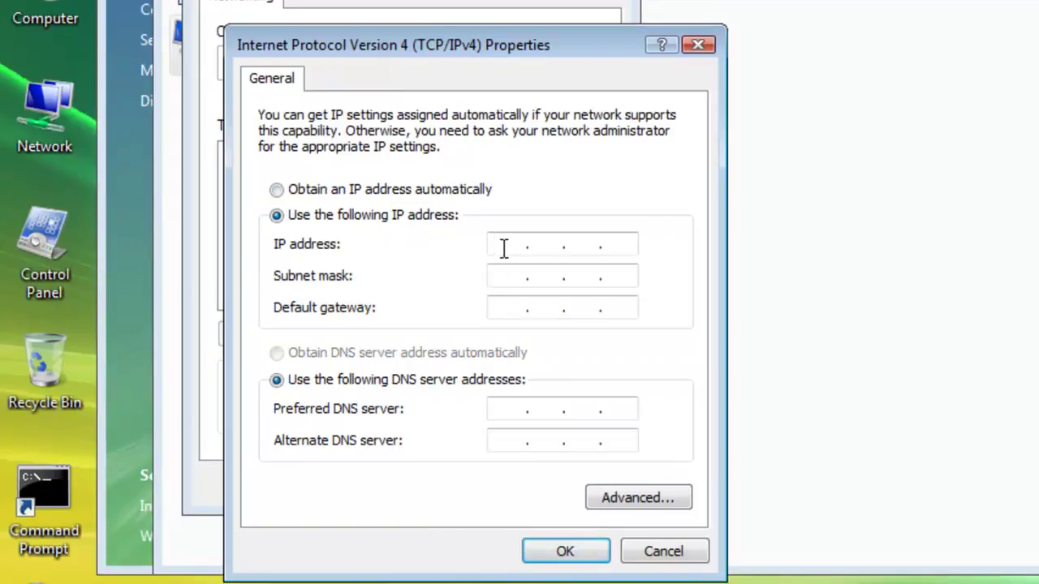
{"action": "type", "text": "192 . 168 . 1 ."}
{"action": "key", "text": "Tab"}
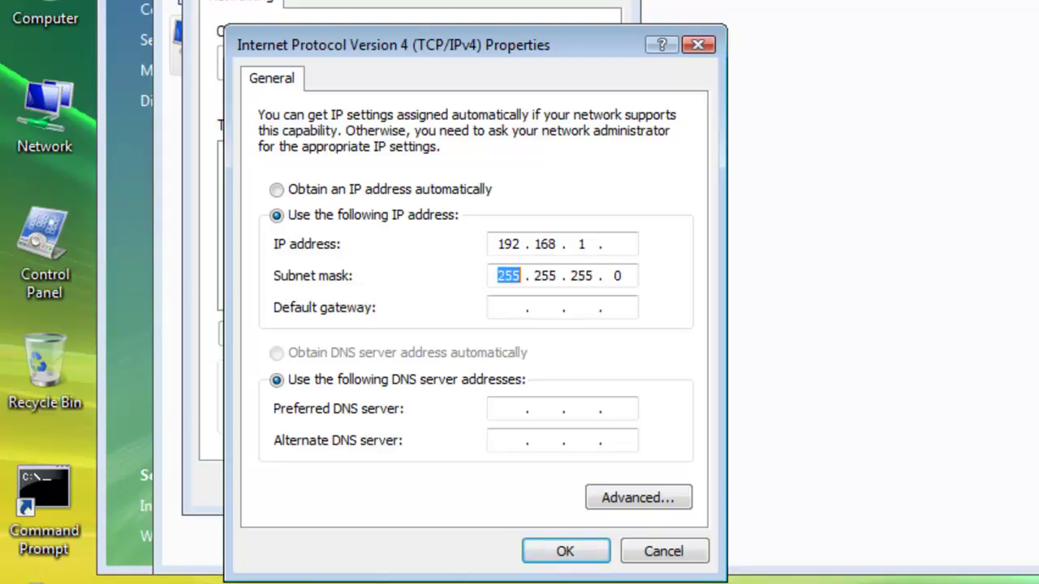
{"action": "left_click", "coordinate": [619, 244]}
{"action": "type", "text": "11"}
Set the Vista machine's preferred DNS server to 192.168.1.10 and accept the IPv4 settings.
{"action": "left_click", "coordinate": [497, 408]}
{"action": "type", "text": "192168"}
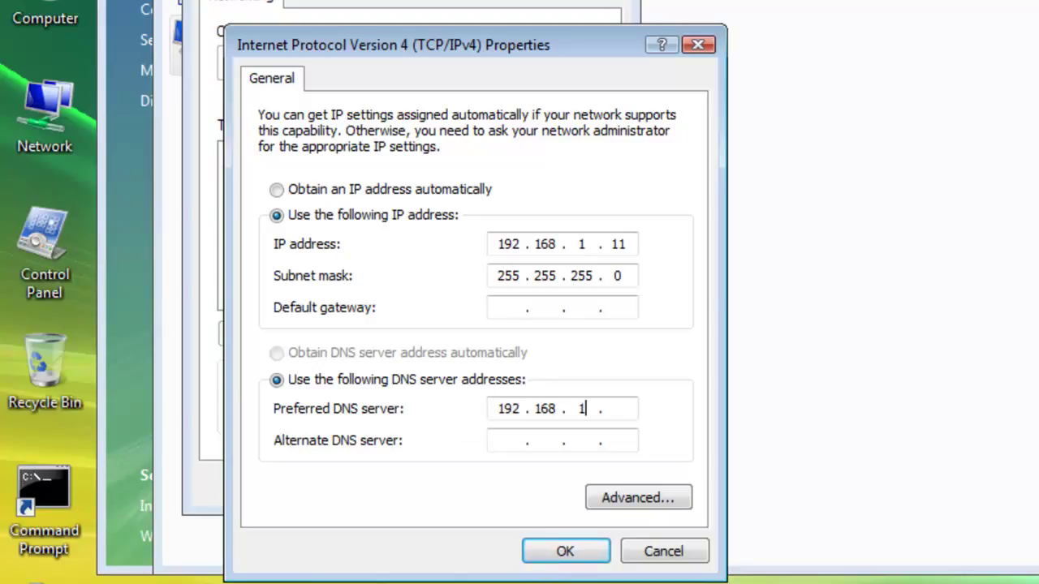
{"action": "type", "text": "10"}
{"action": "left_click", "coordinate": [557, 555]}
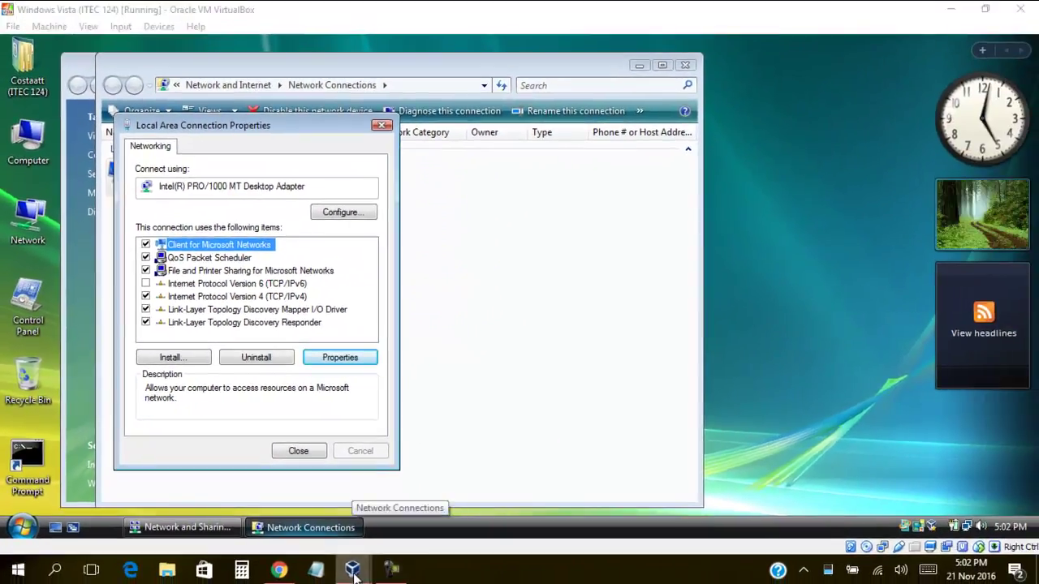
Switch to the running Windows 7 virtual machine and open its adapter settings through the Network and Sharing Center.
{"action": "mouse_move", "coordinate": [395, 574]}
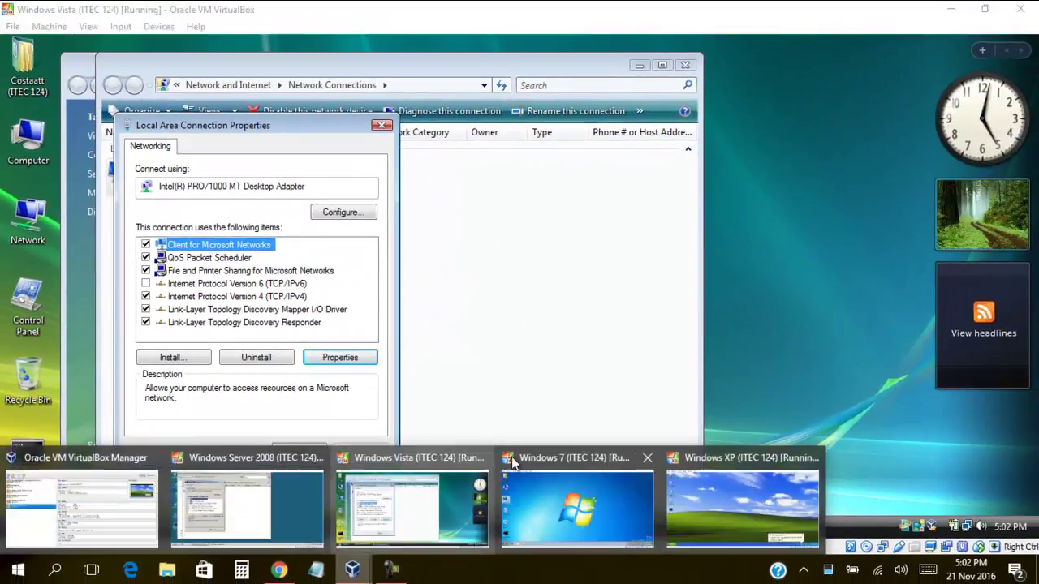
{"action": "left_click", "coordinate": [559, 491]}
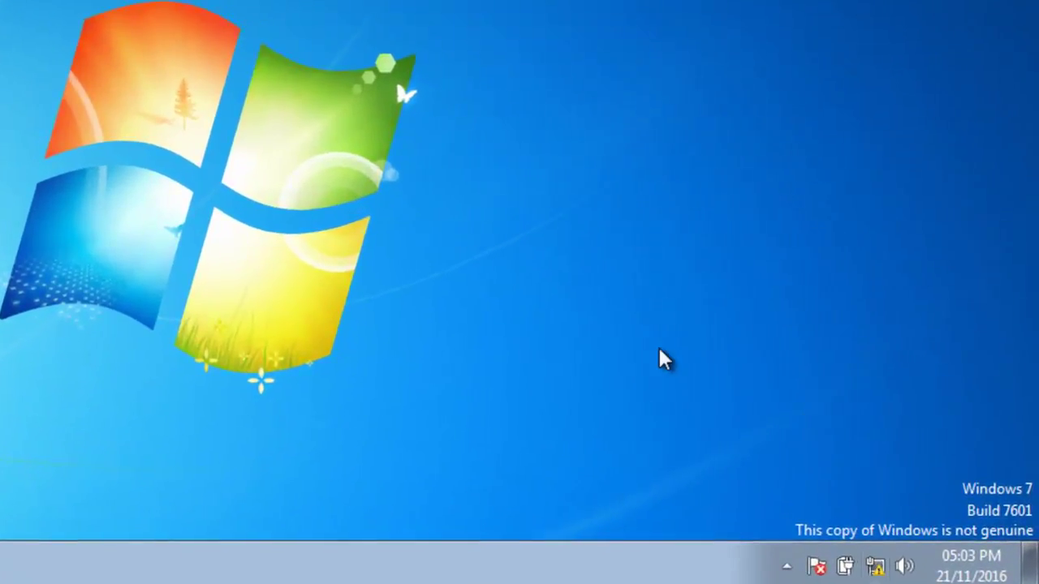
{"action": "right_click", "coordinate": [875, 566]}
{"action": "left_click", "coordinate": [889, 568]}
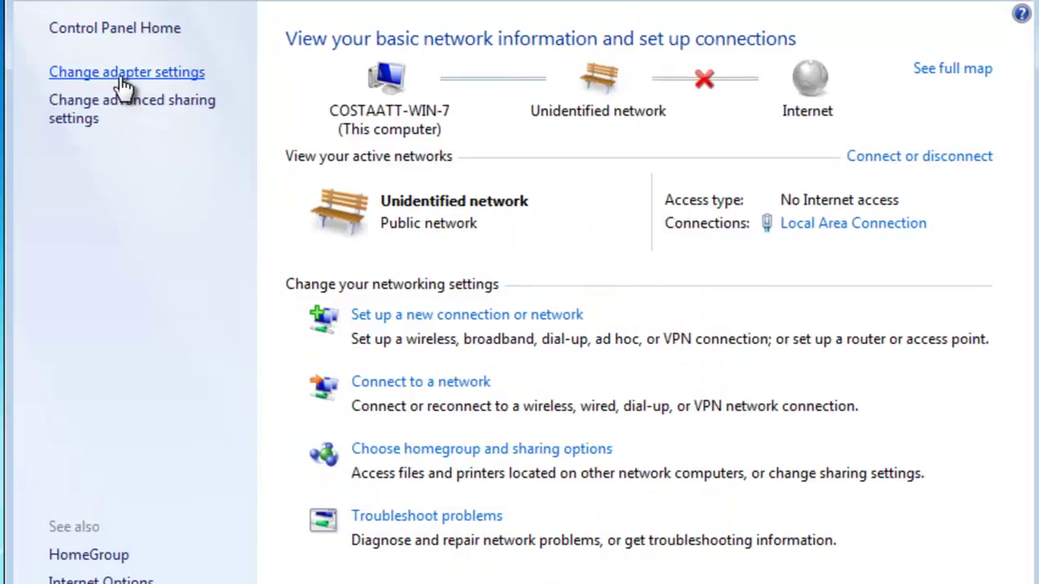
{"action": "left_click", "coordinate": [119, 77]}
Open the properties of the Windows 7 machine's Local Area Connection and disable Internet Protocol Version 6 (TCP/IPv6).
{"action": "right_click", "coordinate": [152, 77]}
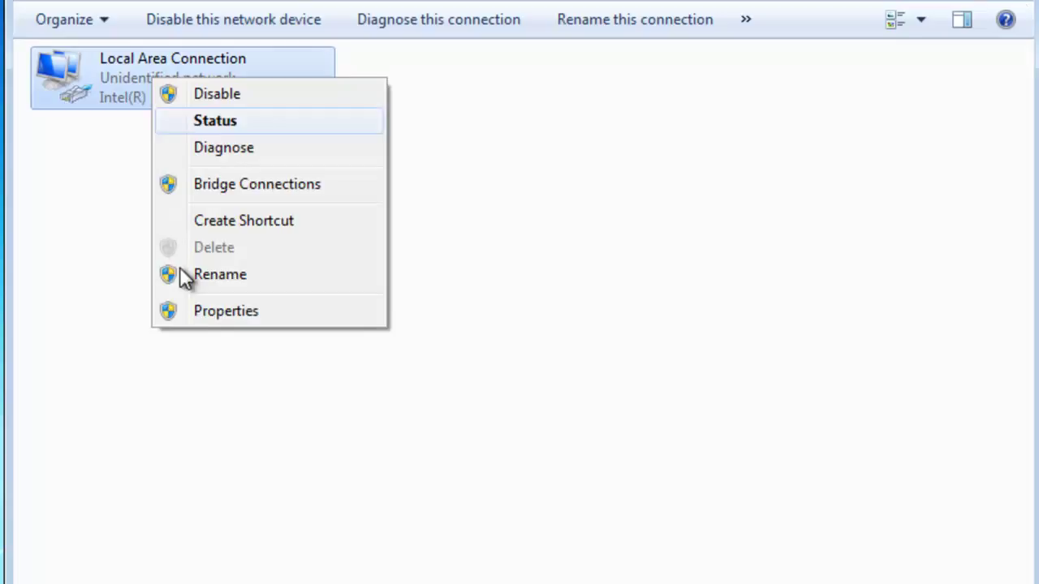
{"action": "left_click", "coordinate": [188, 311]}
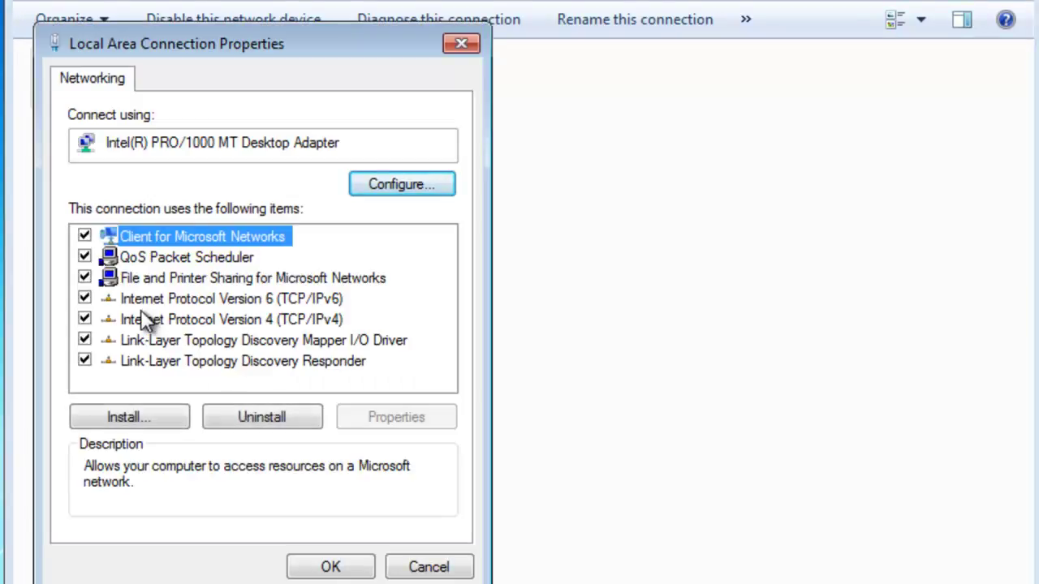
{"action": "left_click", "coordinate": [182, 304]}
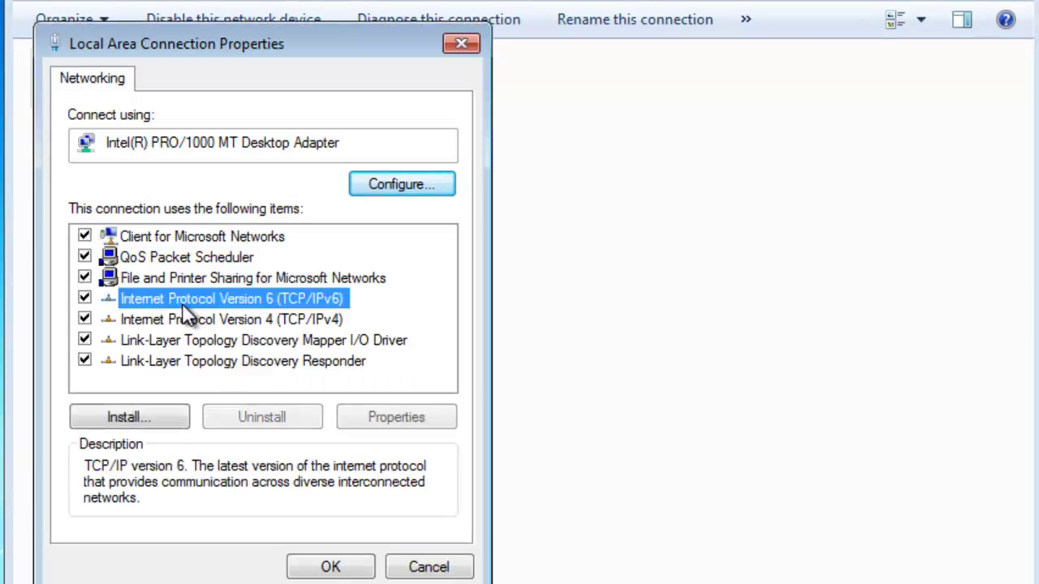
{"action": "left_click", "coordinate": [85, 299]}
Give the Windows 7 machine's TCP/IPv4 connection the static IP address 192.168.1.12 with subnet mask 255.255.255.0.
{"action": "left_click", "coordinate": [134, 319]}
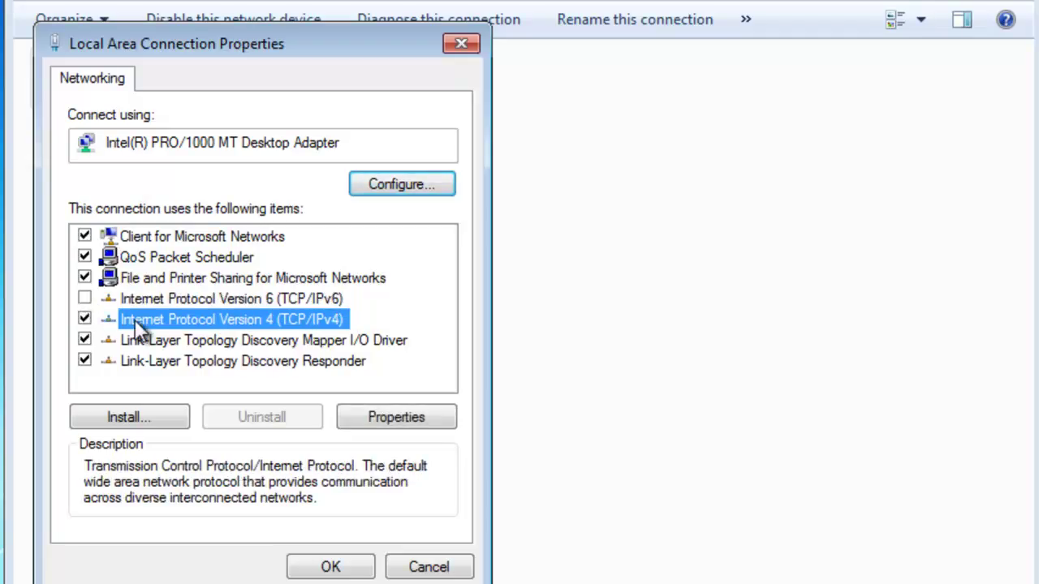
{"action": "left_click", "coordinate": [390, 416]}
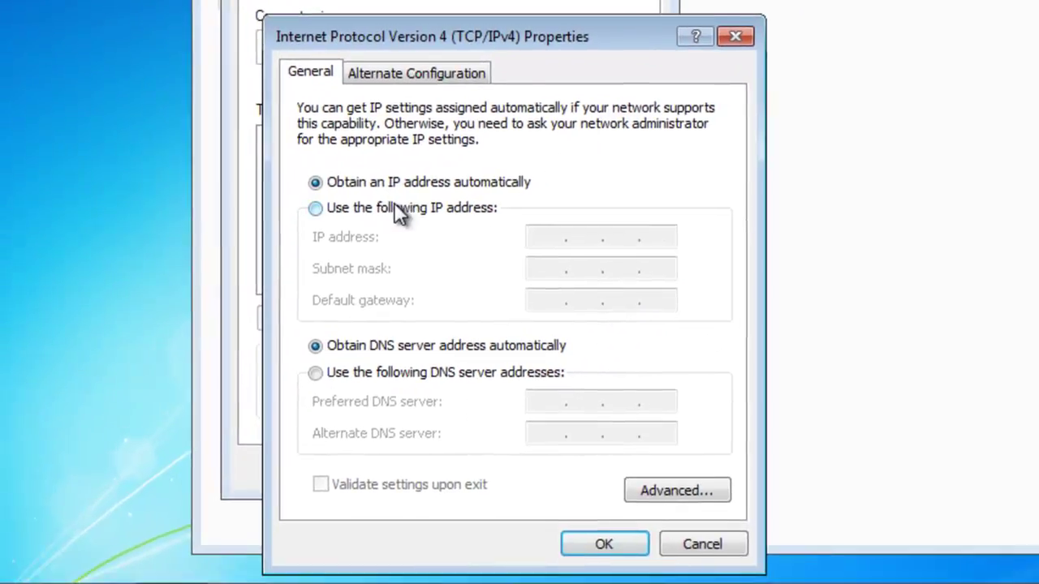
{"action": "left_click", "coordinate": [272, 270]}
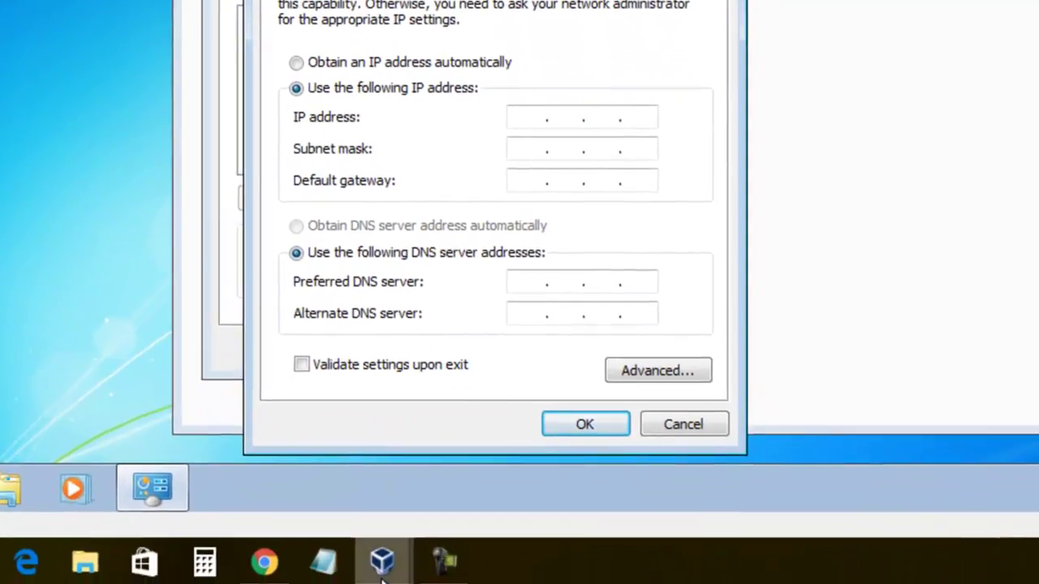
{"action": "mouse_move", "coordinate": [386, 577]}
{"action": "mouse_move", "coordinate": [205, 452]}
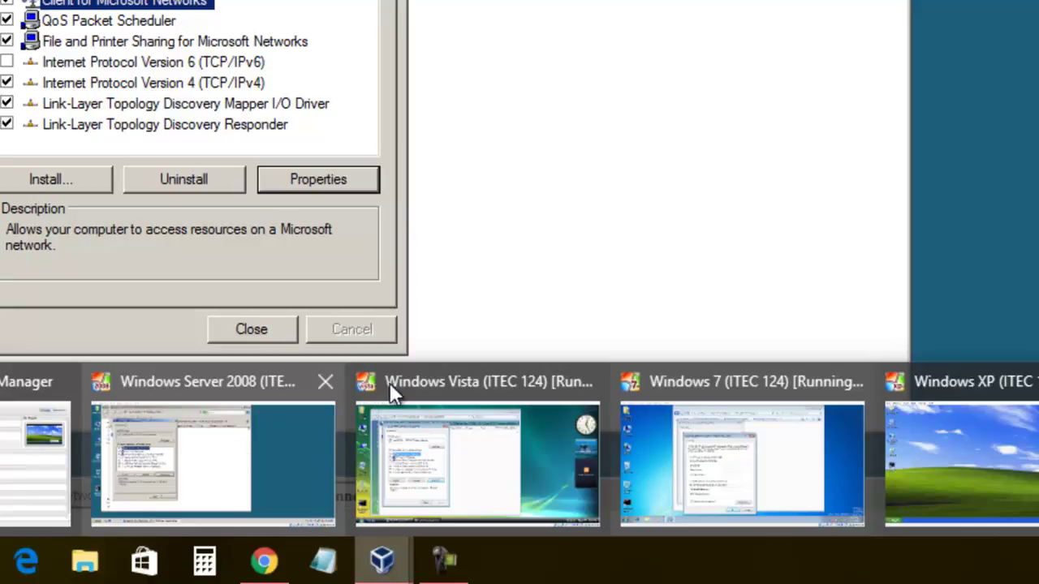
{"action": "mouse_move", "coordinate": [480, 382]}
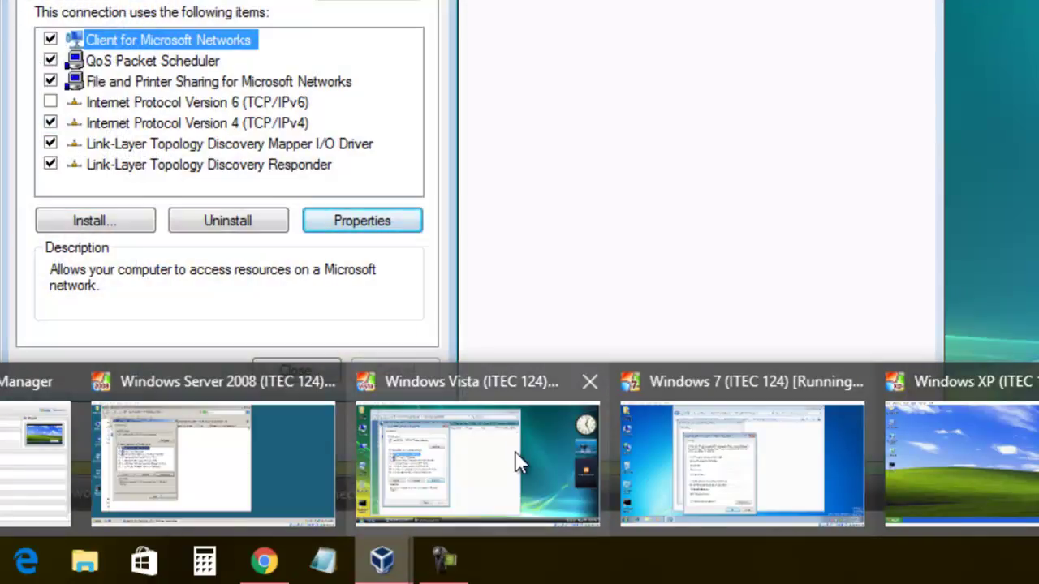
{"action": "mouse_move", "coordinate": [771, 479]}
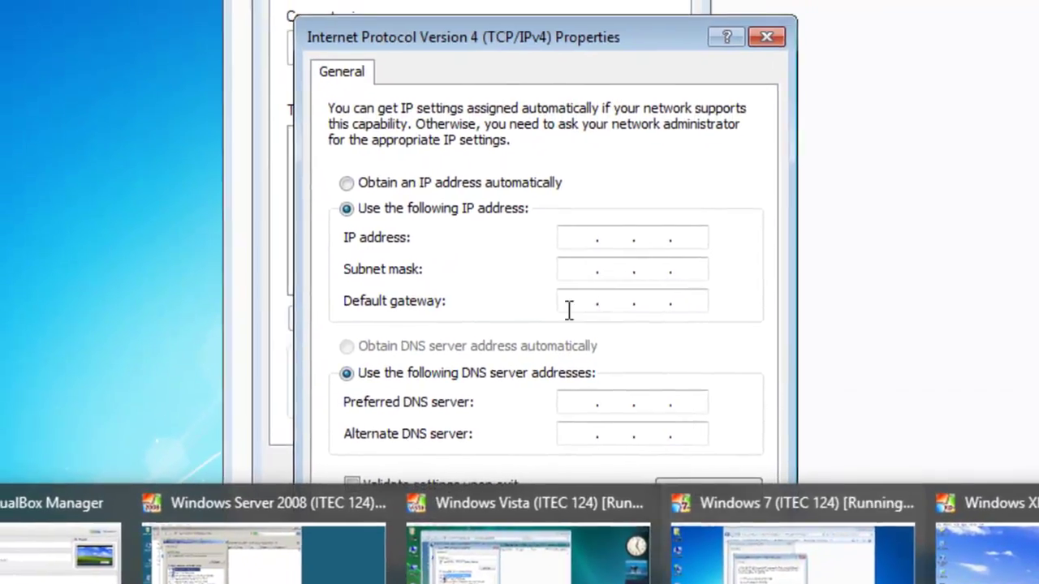
{"action": "left_click", "coordinate": [569, 309]}
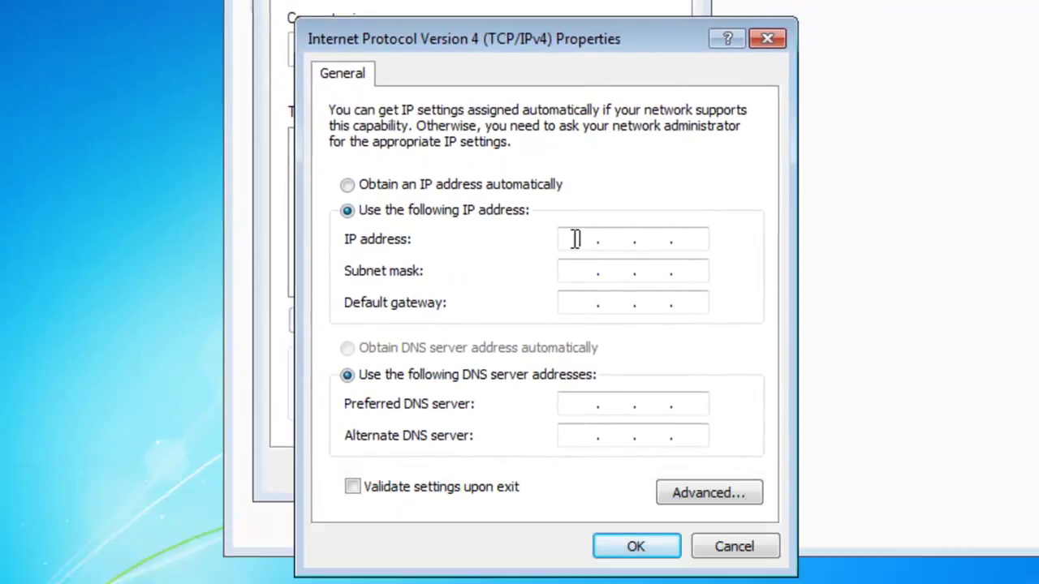
{"action": "type", "text": "192.168.1.12"}
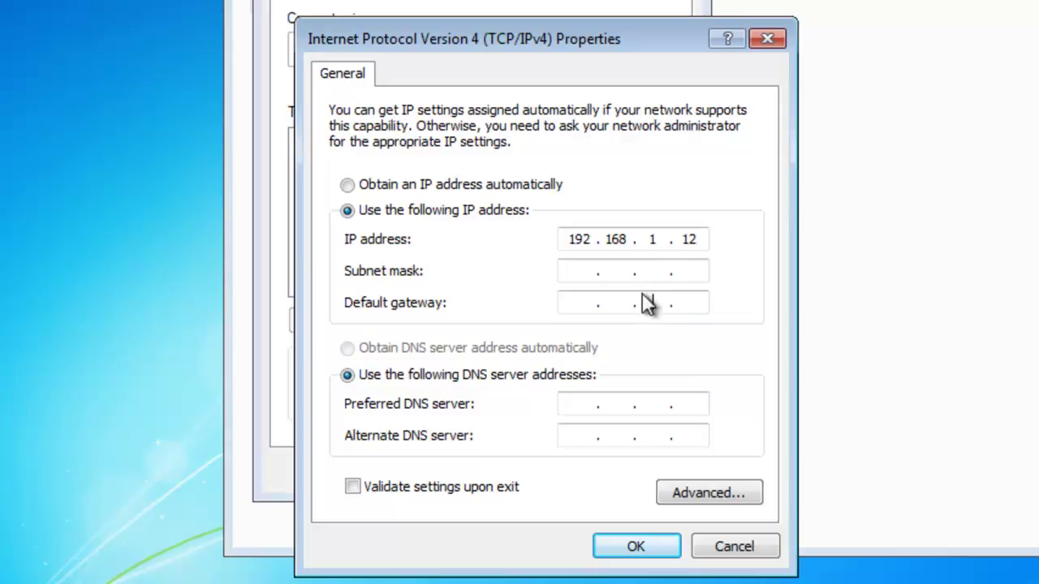
{"action": "left_click", "coordinate": [566, 270]}
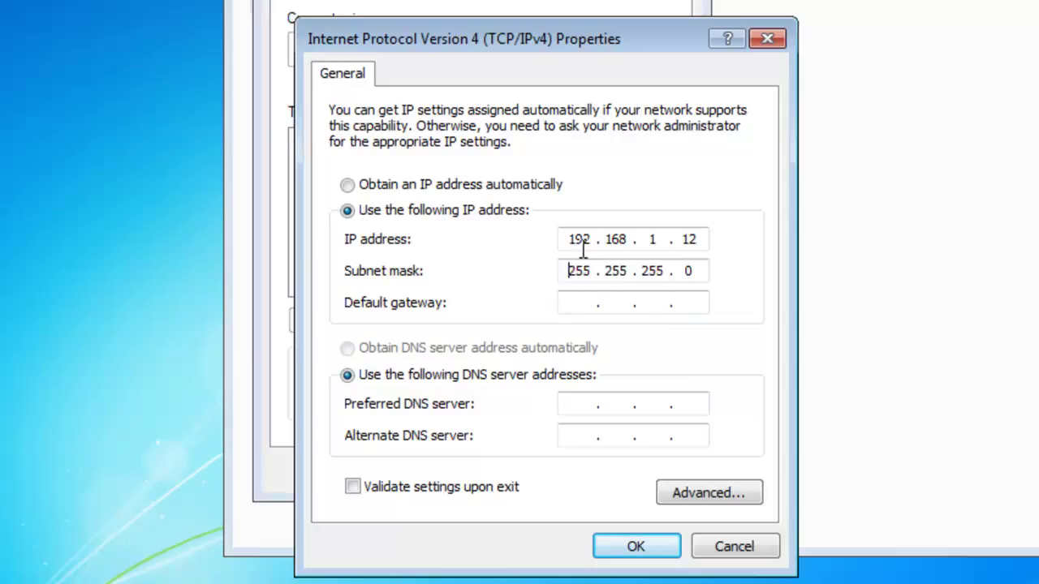
Set the Windows 7 machine's preferred DNS server to 192.168.1.10 and accept the IPv4 settings.
{"action": "left_click", "coordinate": [579, 400]}
{"action": "type", "text": "192168"}
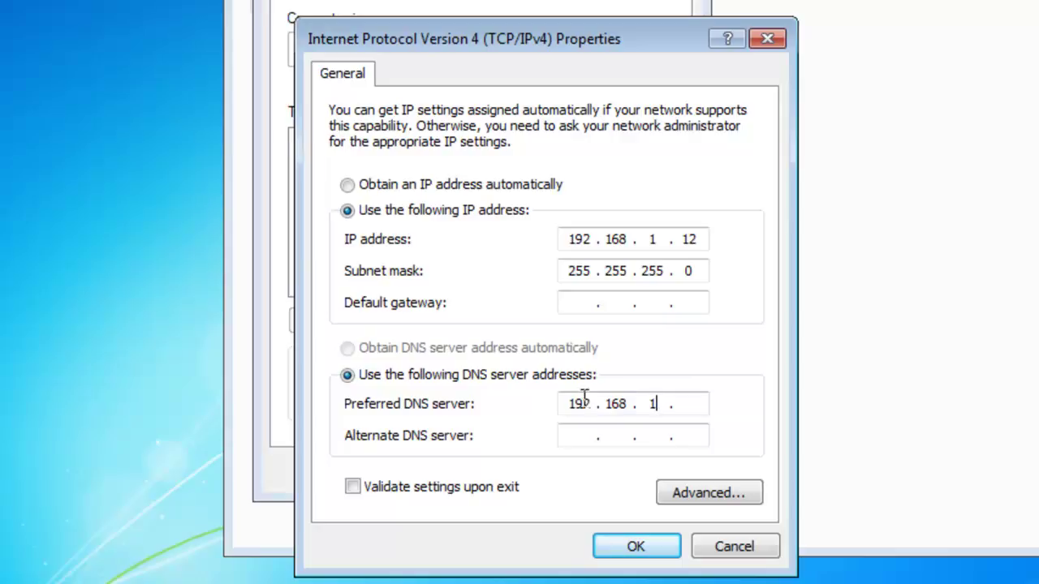
{"action": "type", "text": "1 . 10"}
{"action": "left_click", "coordinate": [635, 547]}
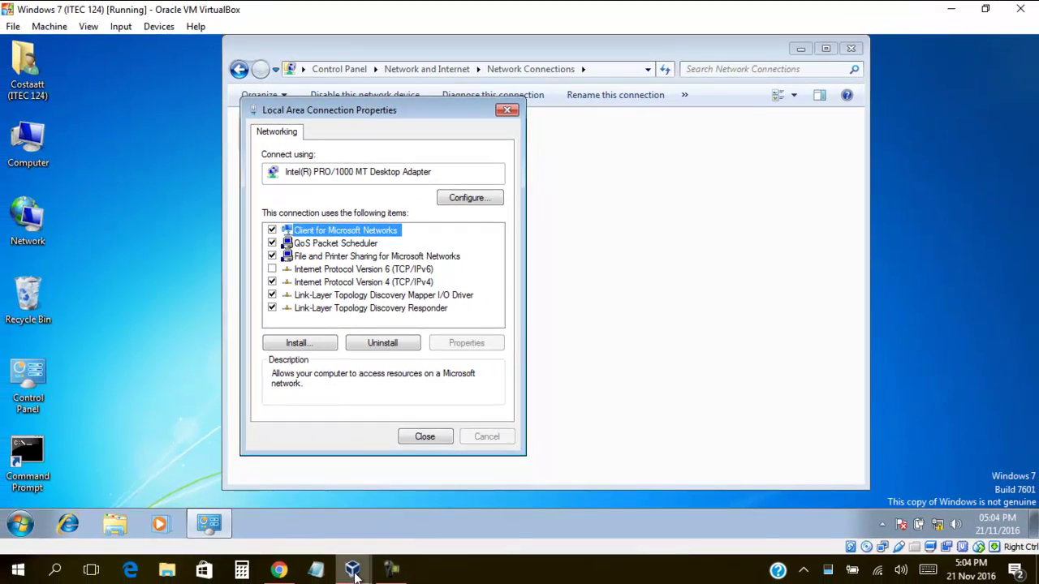
Switch to the running Windows XP virtual machine and open the properties of its Local Area Connection.
{"action": "mouse_move", "coordinate": [363, 577]}
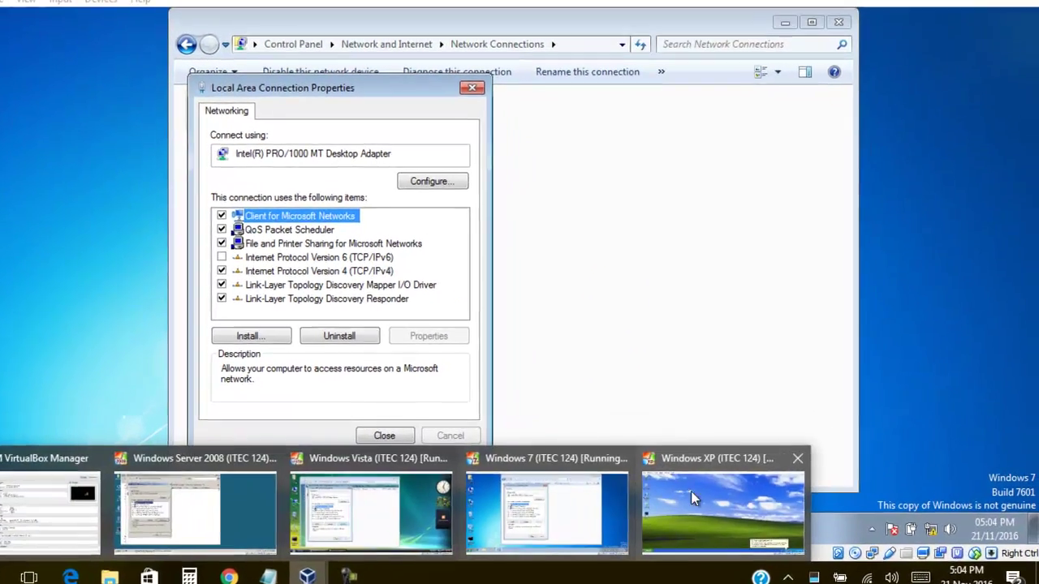
{"action": "left_click", "coordinate": [690, 491]}
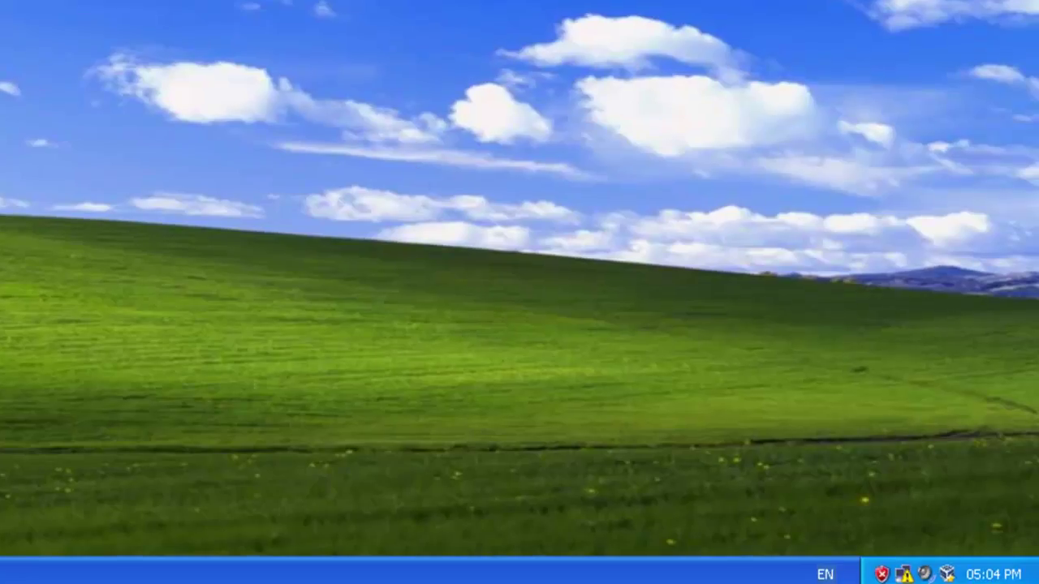
{"action": "right_click", "coordinate": [905, 574]}
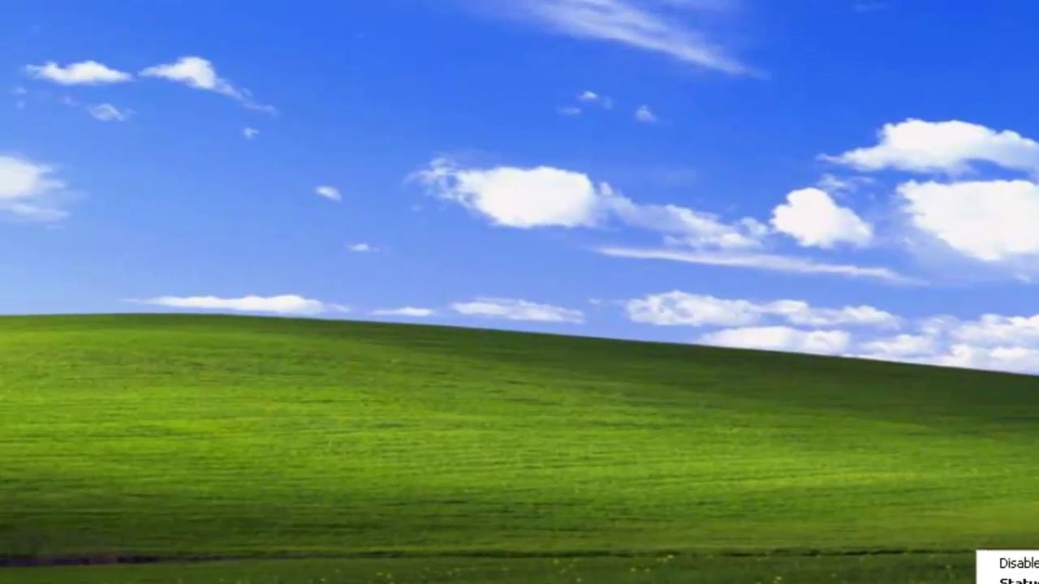
{"action": "left_click", "coordinate": [943, 581]}
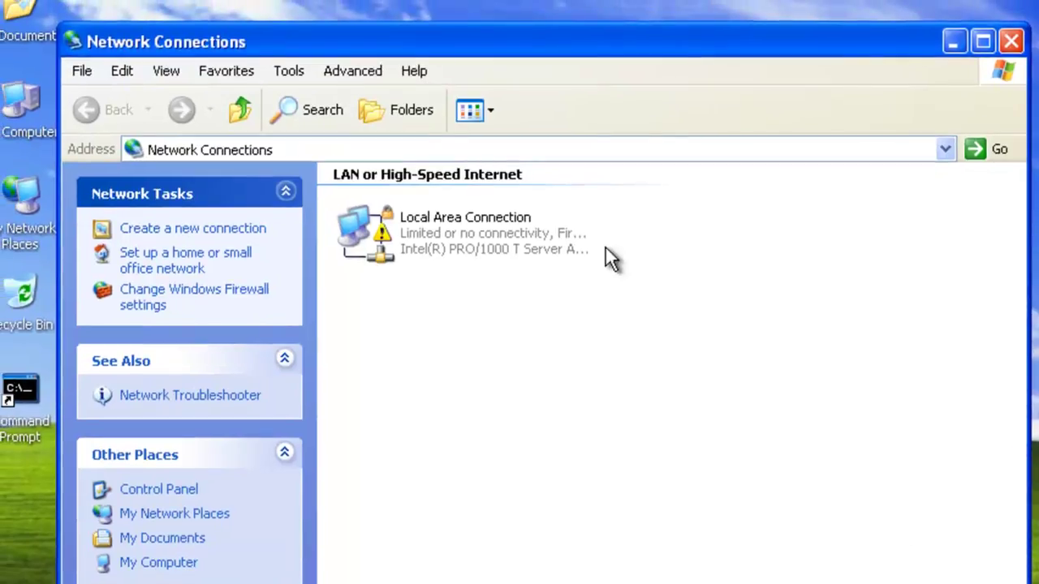
{"action": "right_click", "coordinate": [572, 233]}
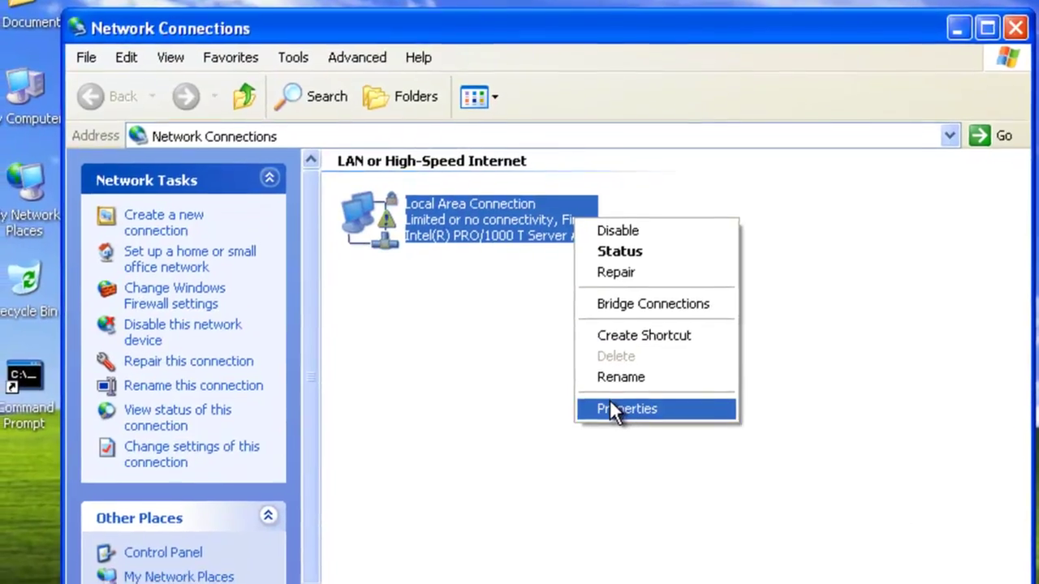
{"action": "left_click", "coordinate": [610, 407]}
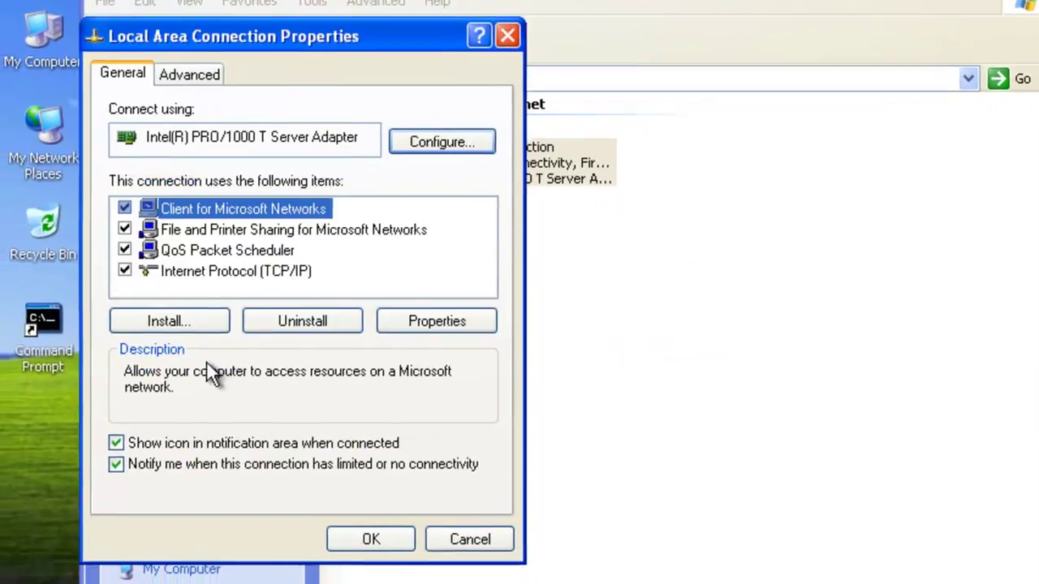
Give the XP machine's Internet Protocol (TCP/IP) connection the static IP address 192.168.1.13 with subnet mask 255.255.255.0.
{"action": "left_click", "coordinate": [227, 270]}
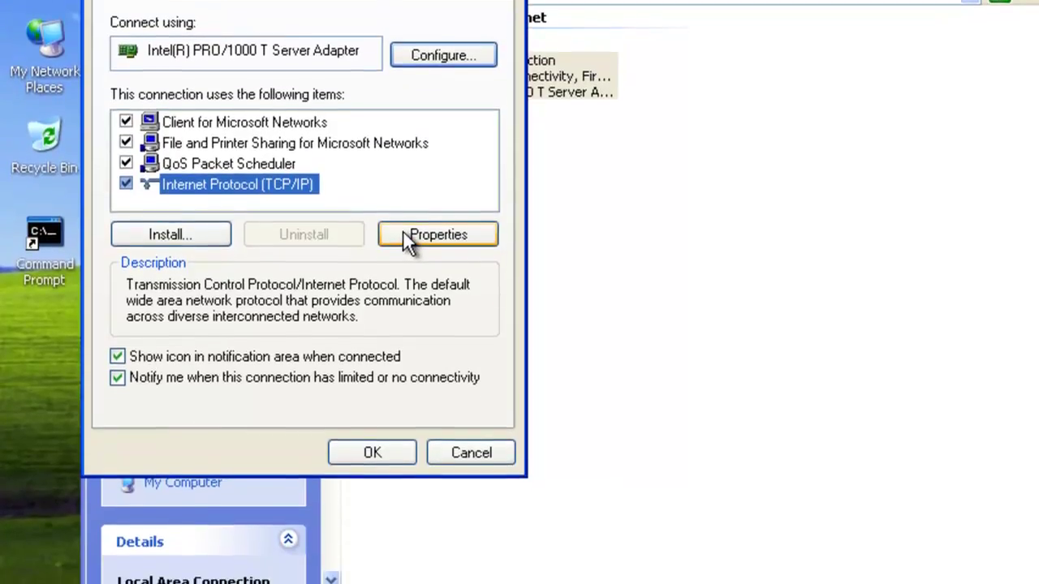
{"action": "left_click", "coordinate": [403, 233]}
{"action": "left_click", "coordinate": [292, 211]}
{"action": "left_click", "coordinate": [386, 241]}
{"action": "type", "text": "192168"}
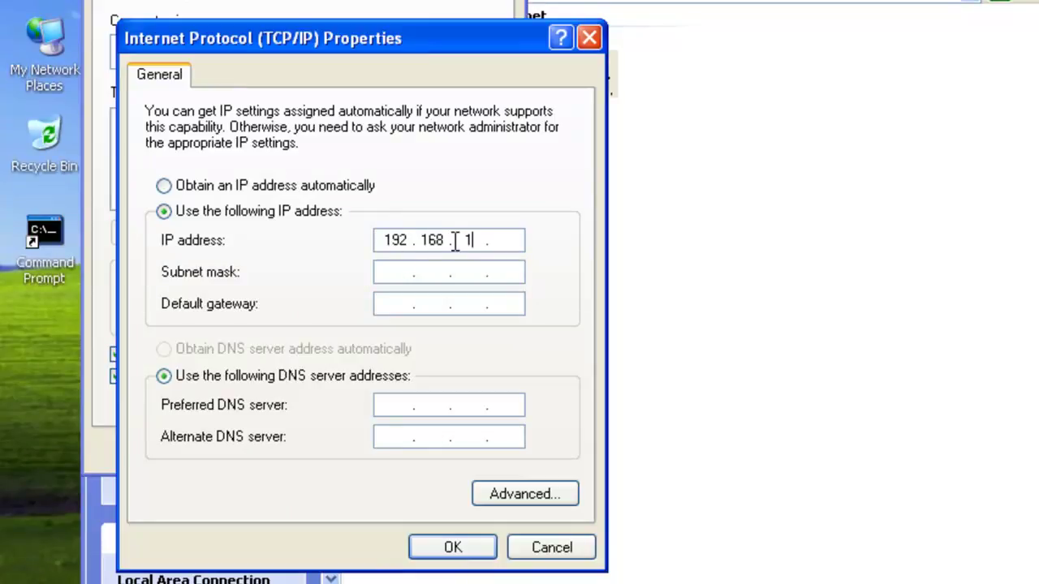
{"action": "type", "text": "13"}
{"action": "left_click", "coordinate": [390, 270]}
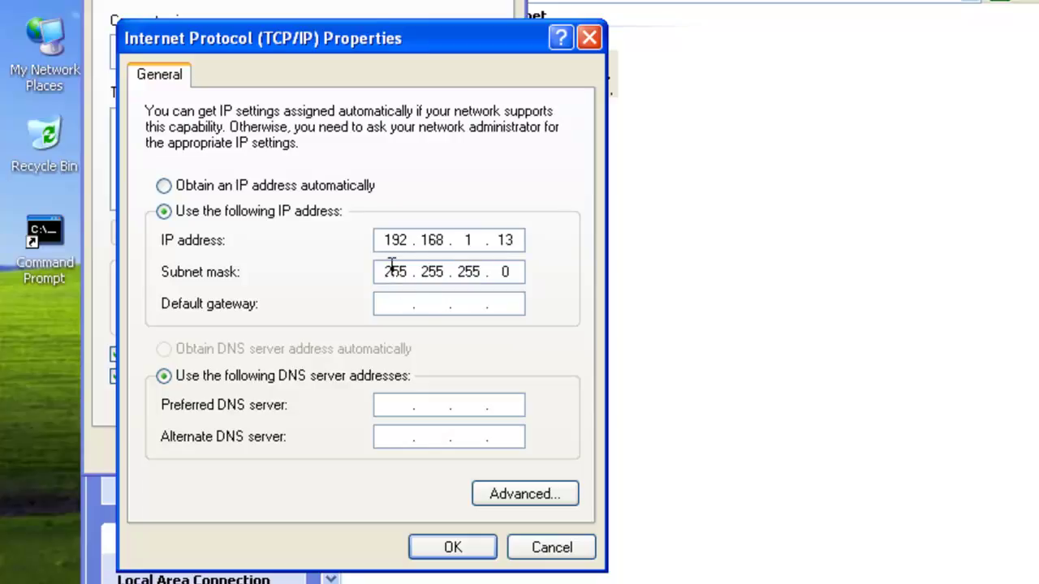
Set the XP machine's preferred DNS server to 192.168.1.10, accept the connection settings and minimize the Network Connections window.
{"action": "left_click", "coordinate": [390, 404]}
{"action": "type", "text": "192.168.1.10"}
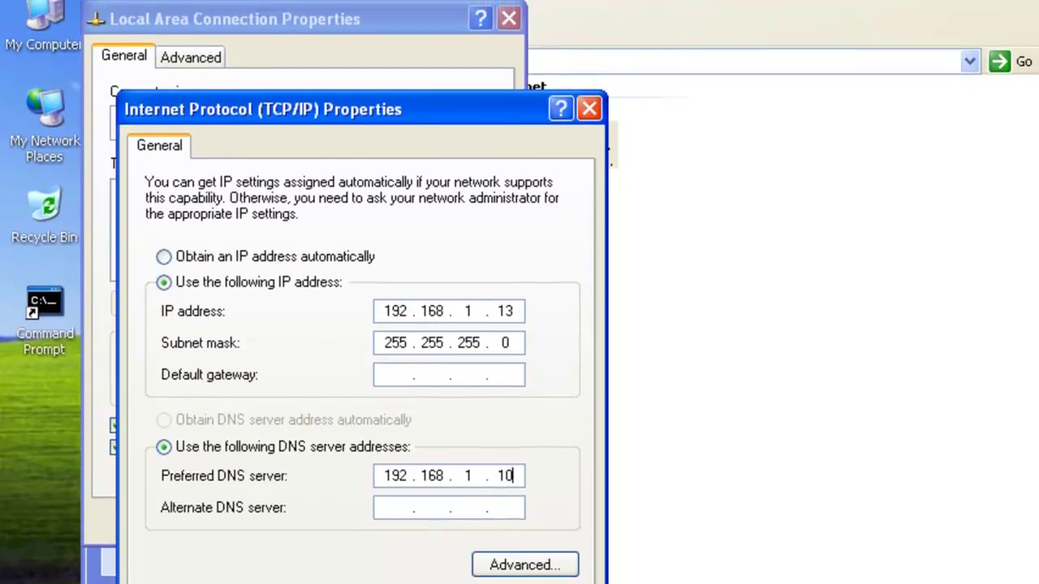
{"action": "left_click", "coordinate": [452, 551]}
{"action": "left_click", "coordinate": [350, 538]}
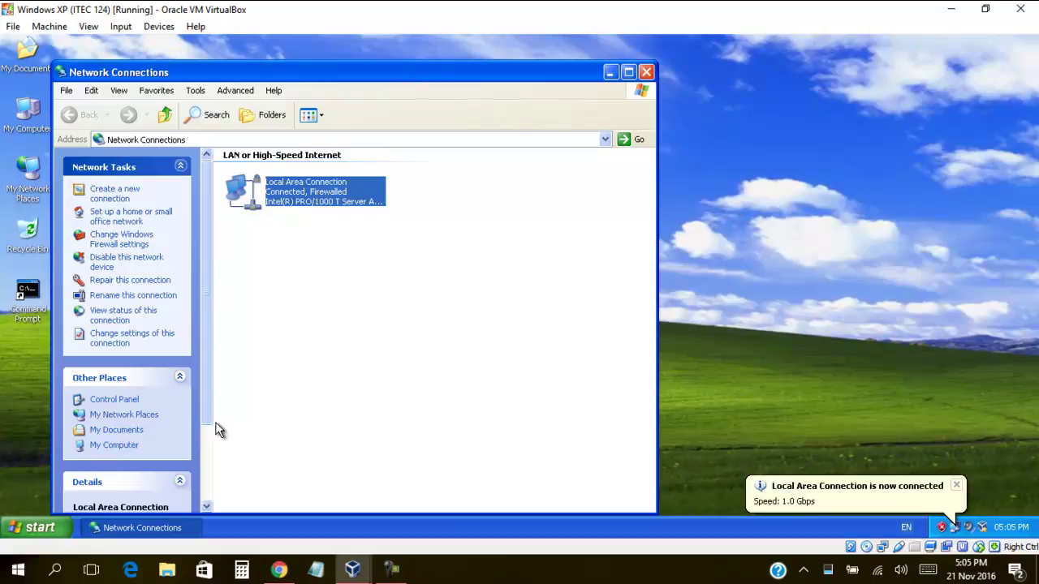
{"action": "left_click", "coordinate": [610, 73]}
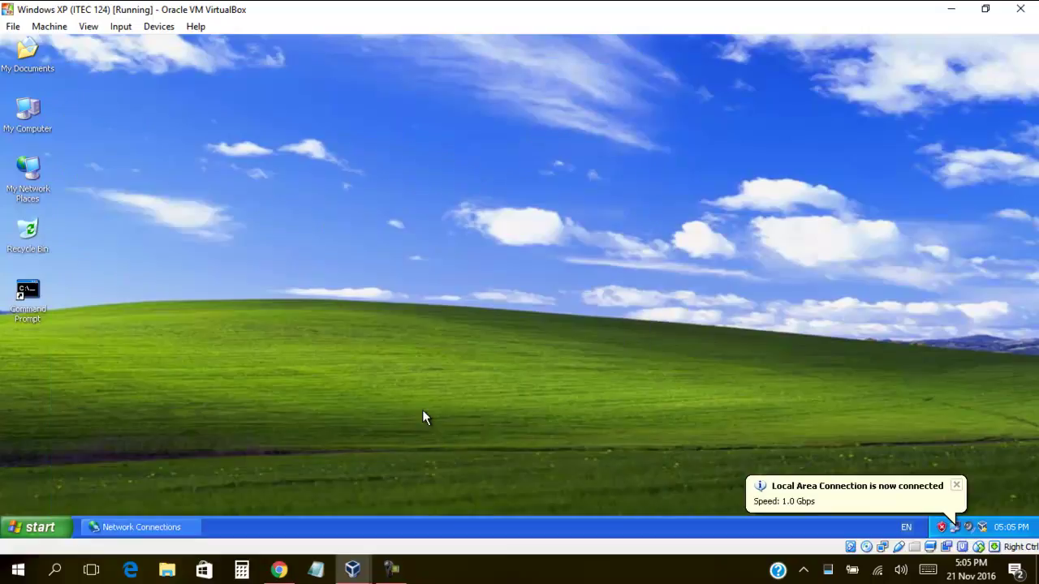
Switch to the Windows Server 2008 virtual machine and close its Local Area Connection properties and network windows.
{"action": "left_click", "coordinate": [355, 570]}
{"action": "mouse_move", "coordinate": [192, 503]}
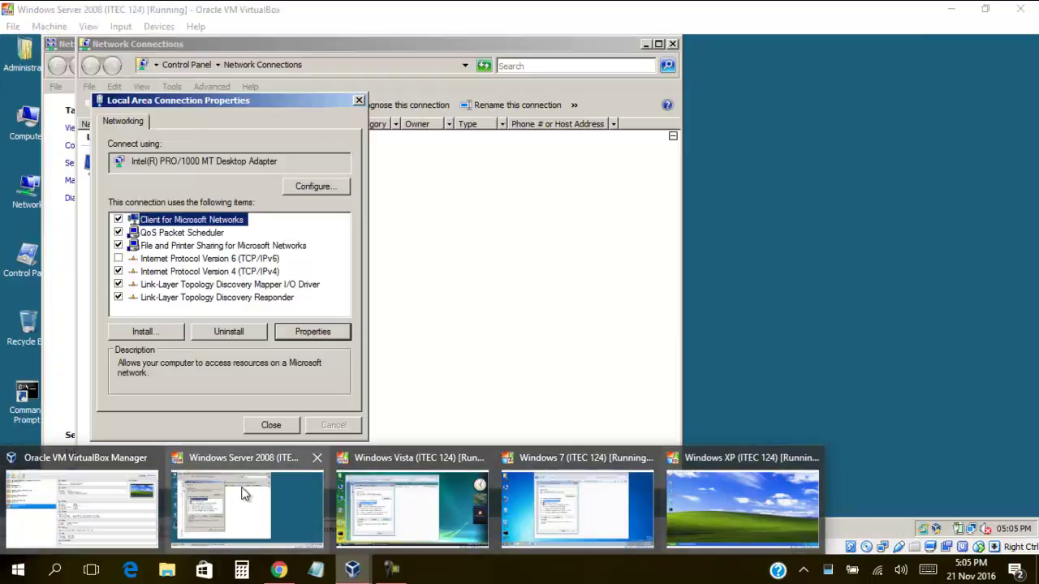
{"action": "left_click", "coordinate": [244, 494]}
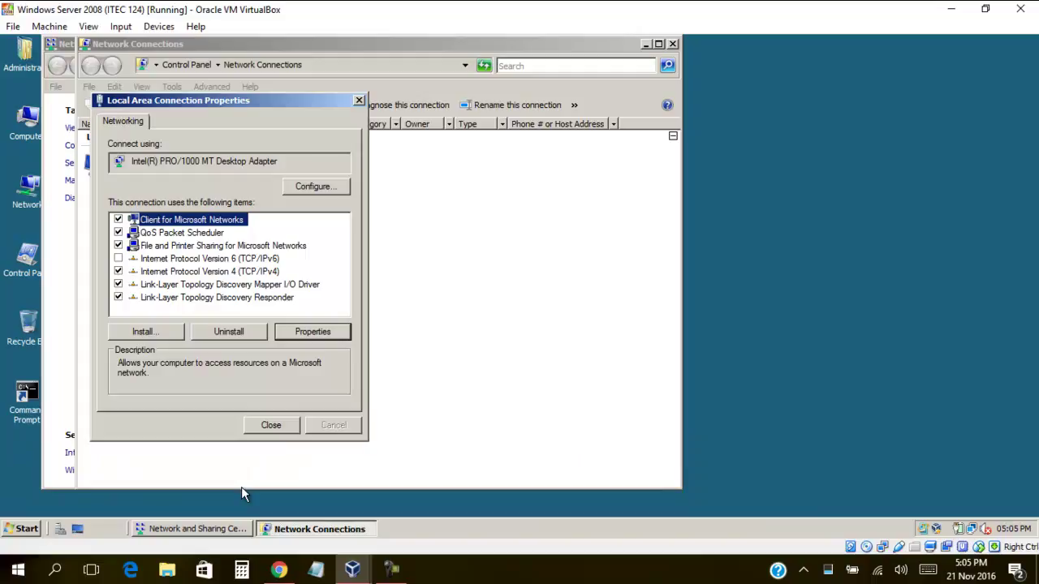
{"action": "left_click", "coordinate": [268, 425]}
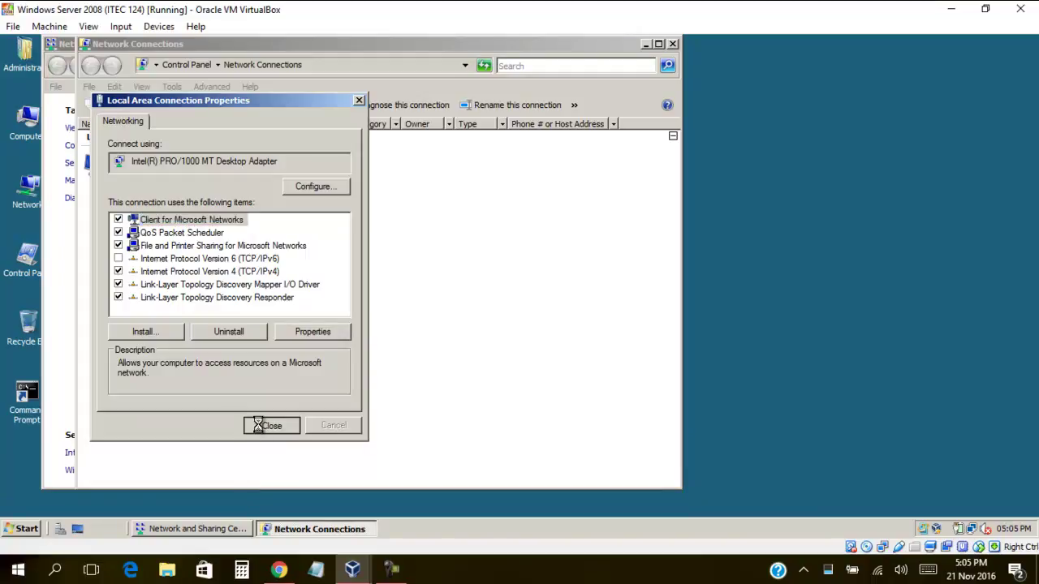
{"action": "left_click", "coordinate": [672, 44]}
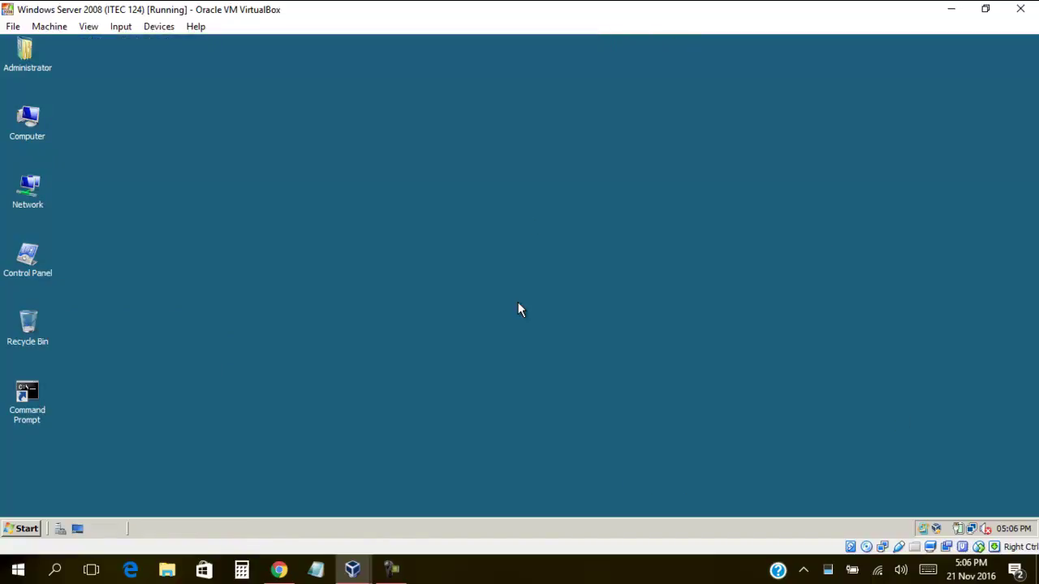
Turn on network discovery in the server's Network and Sharing Center and make the connected network private.
{"action": "right_click", "coordinate": [970, 528]}
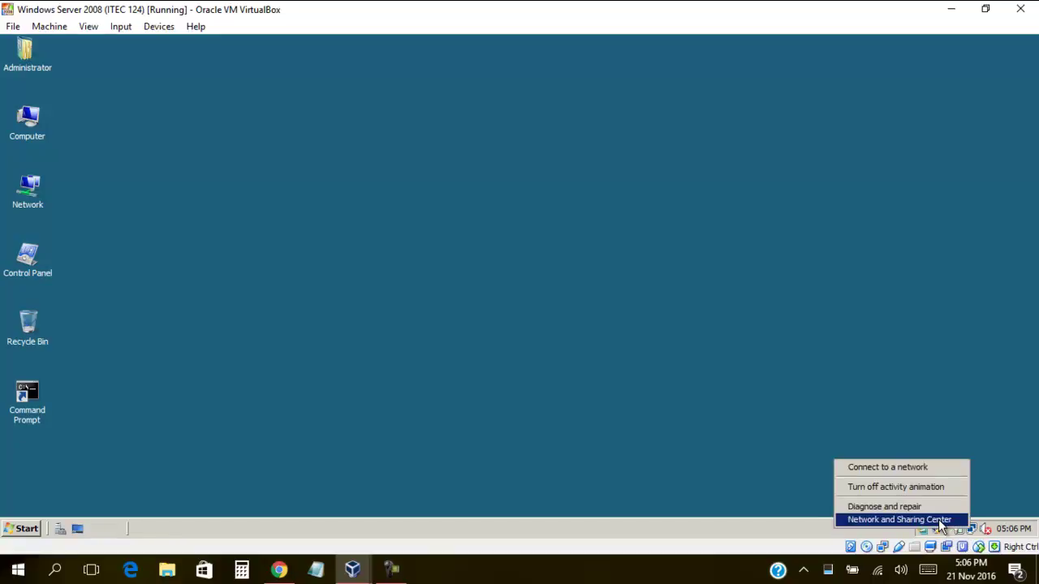
{"action": "left_click", "coordinate": [938, 519]}
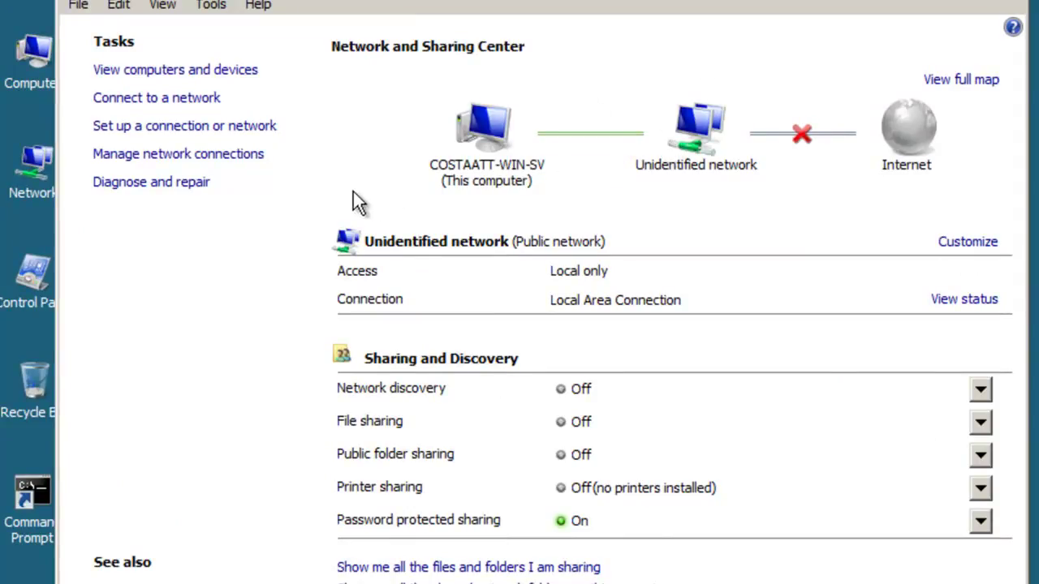
{"action": "left_click", "coordinate": [980, 389]}
{"action": "scroll", "coordinate": [409, 465], "scroll_direction": "down", "scroll_amount": 1}
{"action": "scroll", "coordinate": [409, 467], "scroll_direction": "down", "scroll_amount": 1}
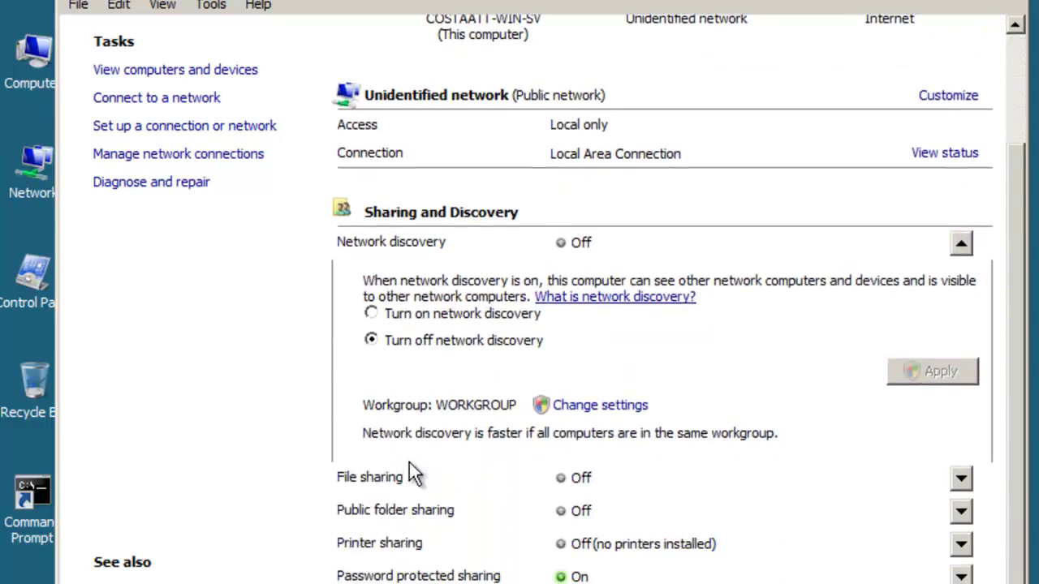
{"action": "left_click", "coordinate": [446, 316]}
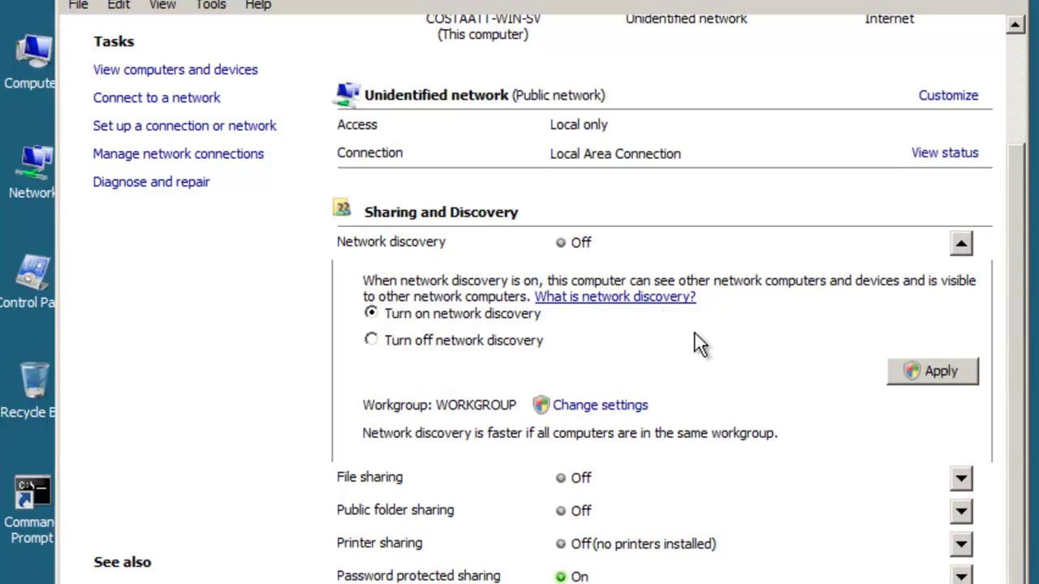
{"action": "left_click", "coordinate": [941, 372]}
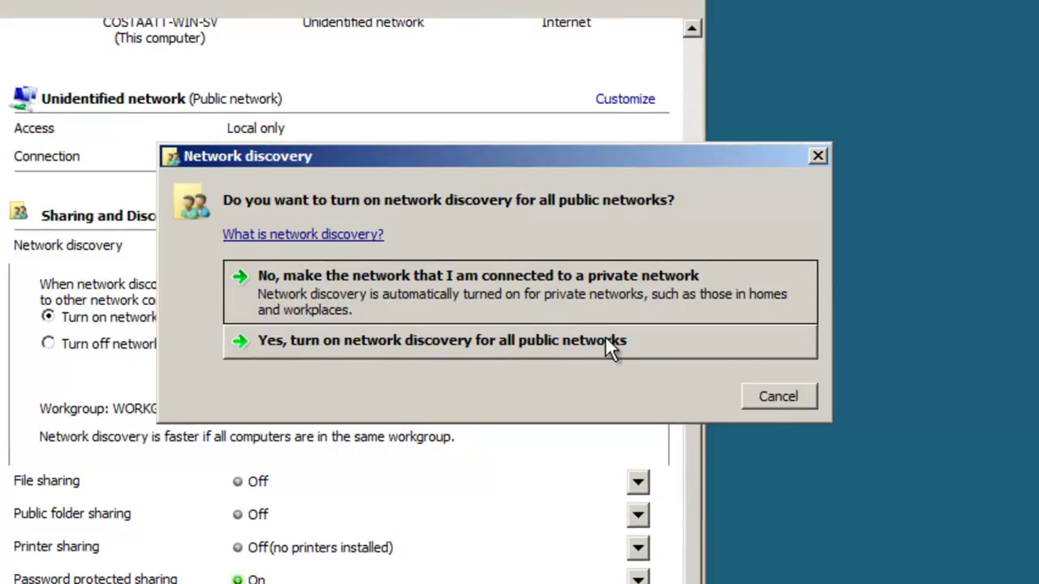
{"action": "left_click", "coordinate": [445, 280]}
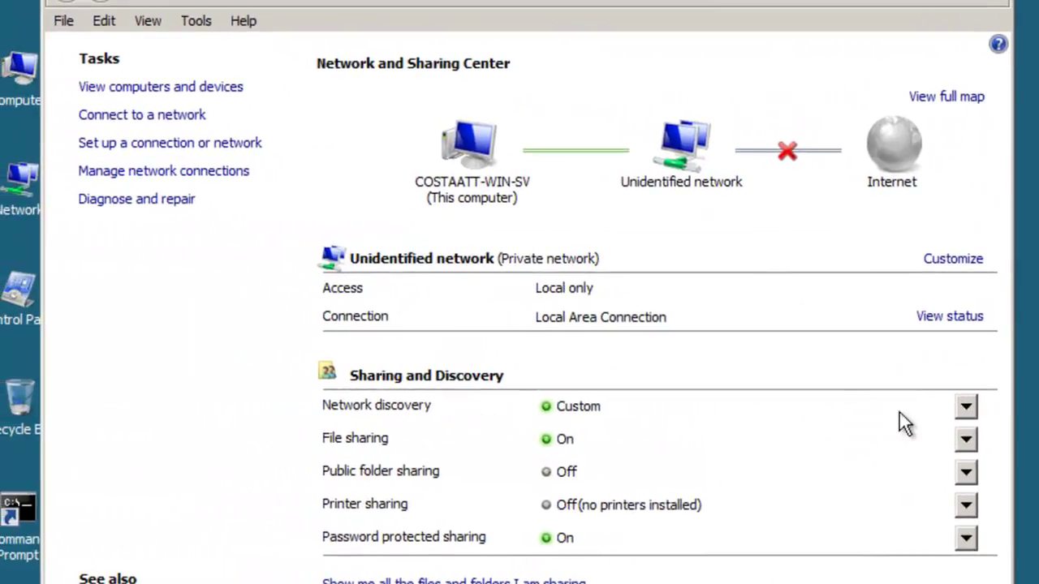
Try the turn-off option in the server's file sharing settings and restore it to turned on.
{"action": "left_click", "coordinate": [964, 439]}
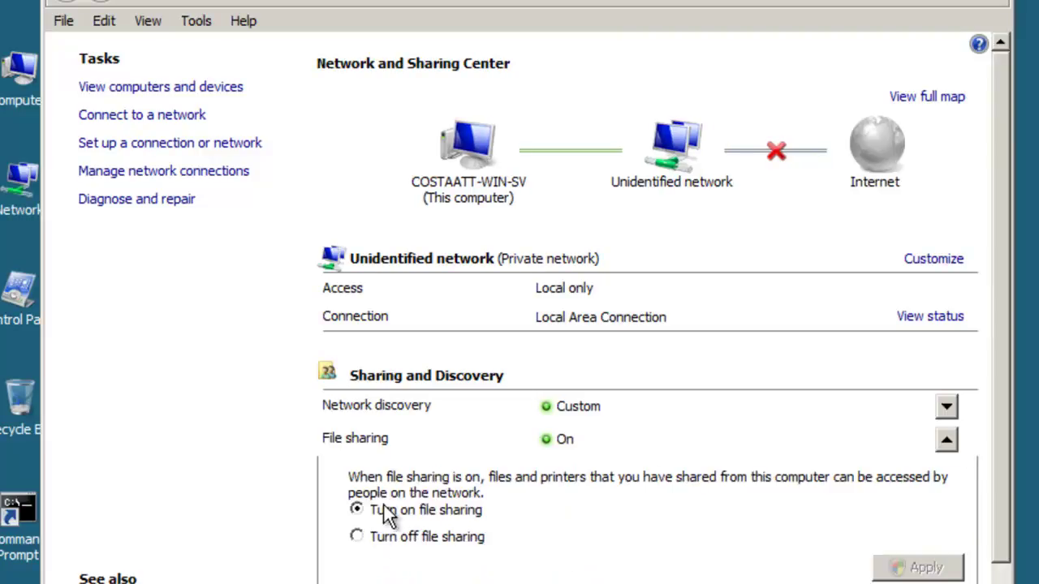
{"action": "left_click", "coordinate": [383, 536]}
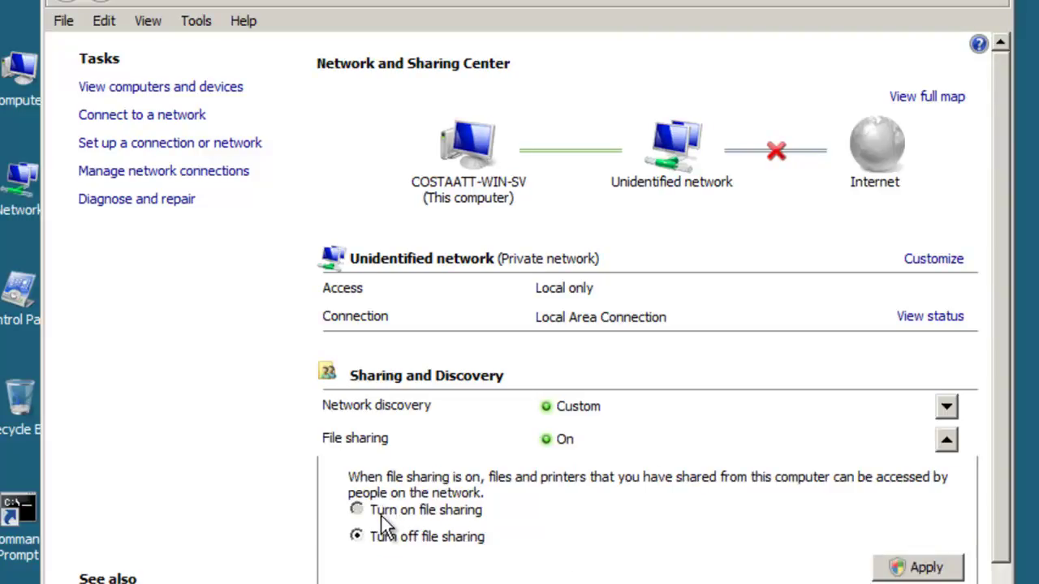
{"action": "left_click", "coordinate": [382, 516]}
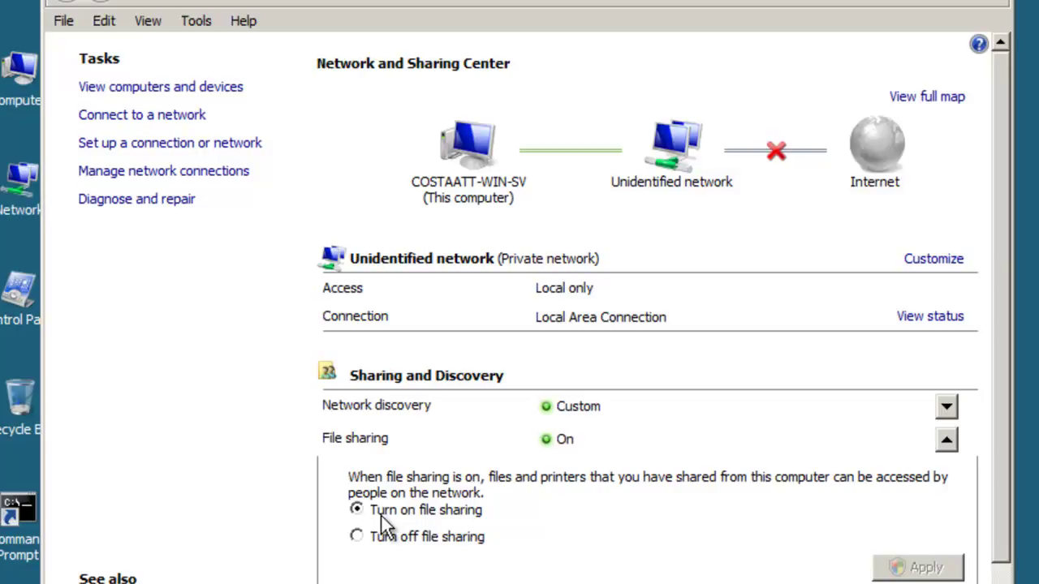
{"action": "left_click", "coordinate": [947, 440]}
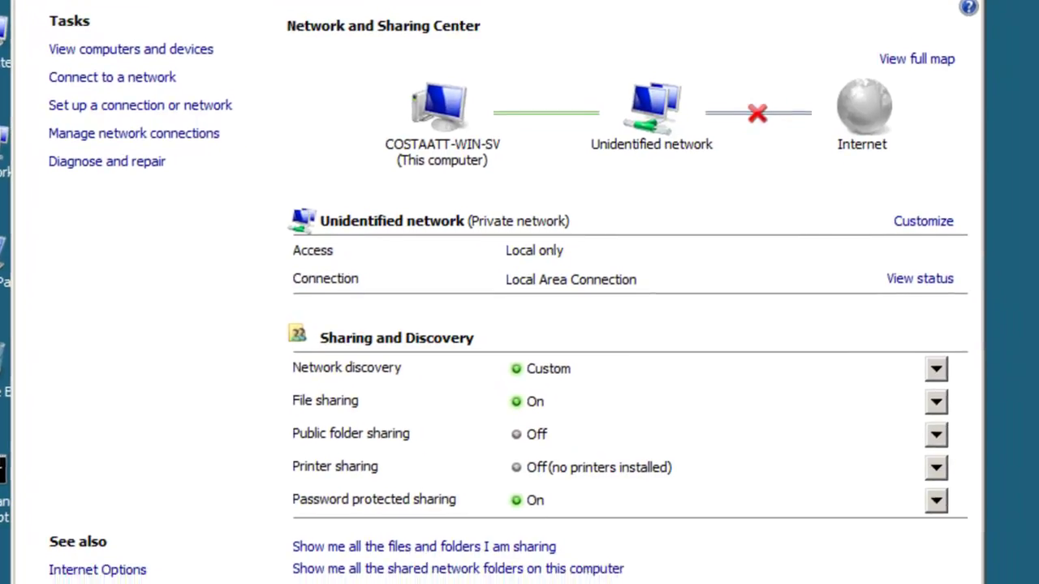
Switch to the Windows Vista virtual machine and close its Local Area Connection properties and the Network Connections window.
{"action": "mouse_move", "coordinate": [378, 572]}
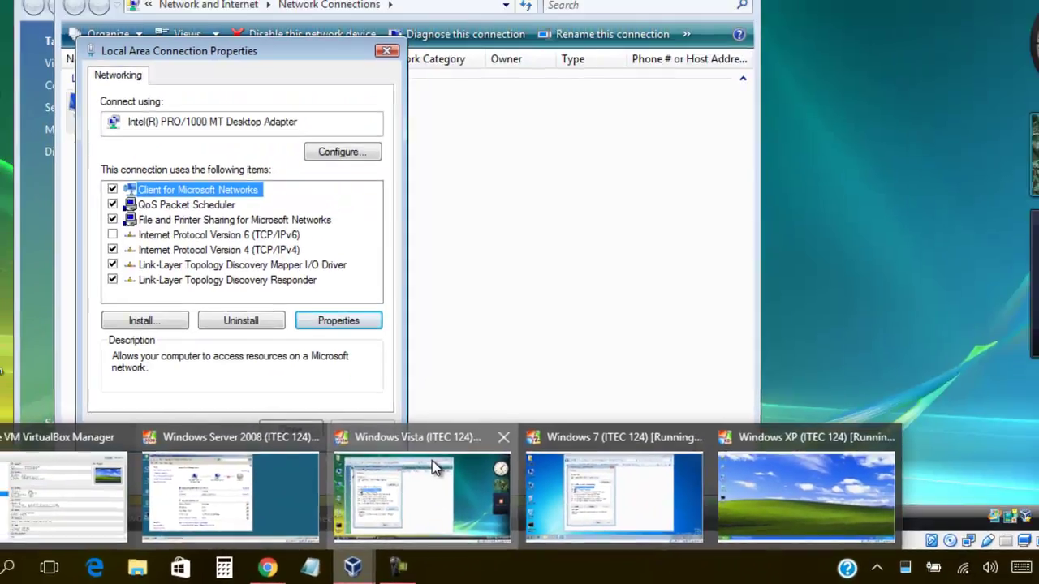
{"action": "left_click", "coordinate": [442, 454]}
{"action": "left_click", "coordinate": [296, 451]}
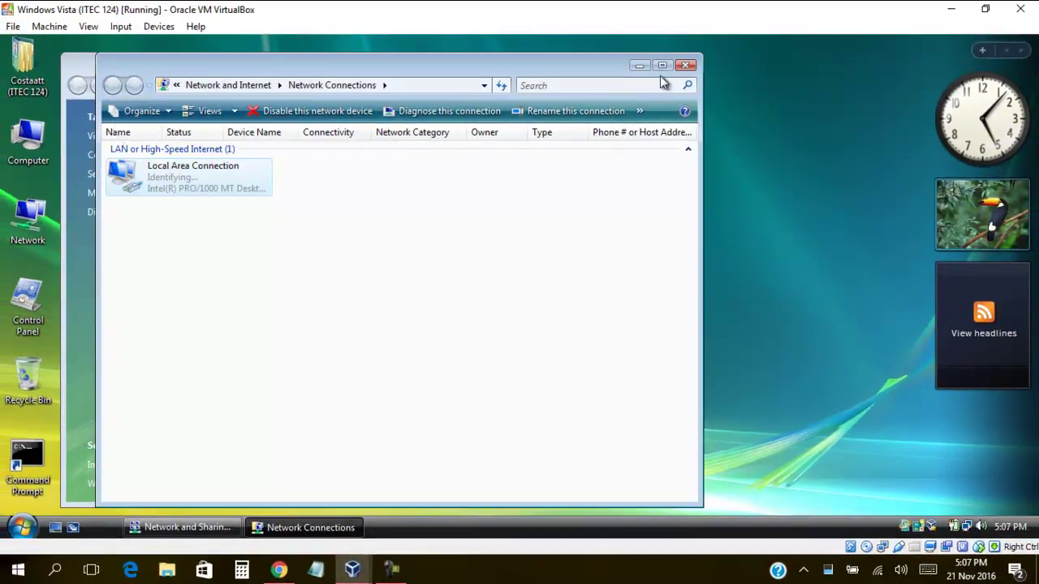
{"action": "left_click", "coordinate": [684, 66]}
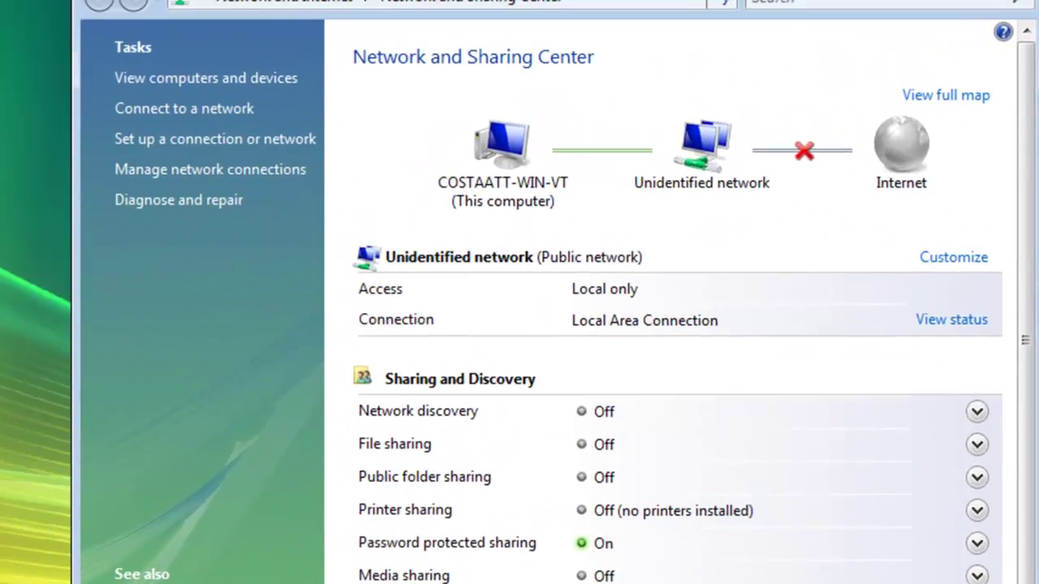
Turn on network discovery on the Vista machine, permit the change and make the connected network private.
{"action": "left_click", "coordinate": [976, 412]}
{"action": "left_click", "coordinate": [433, 489]}
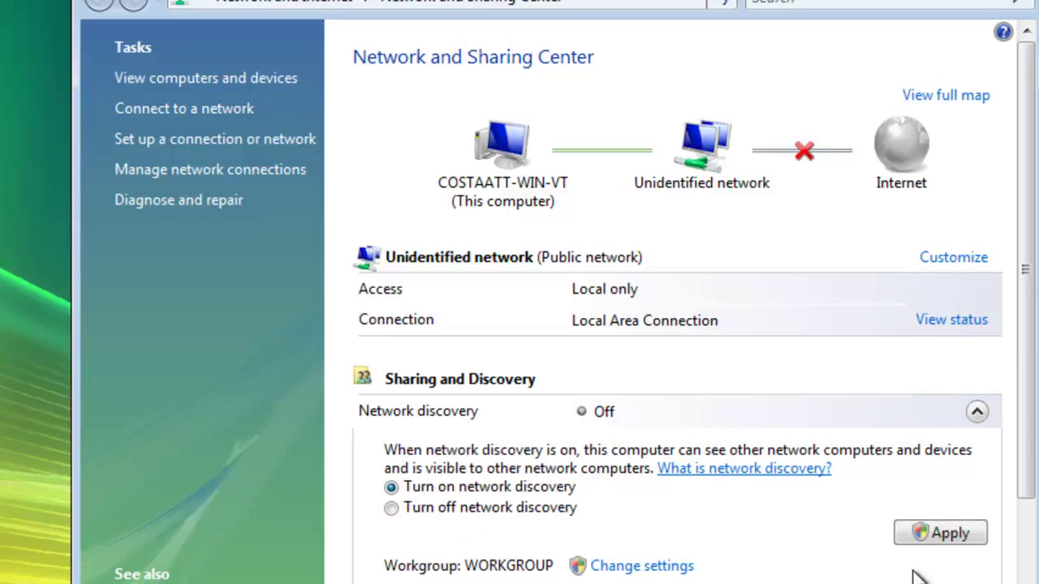
{"action": "left_click", "coordinate": [946, 542]}
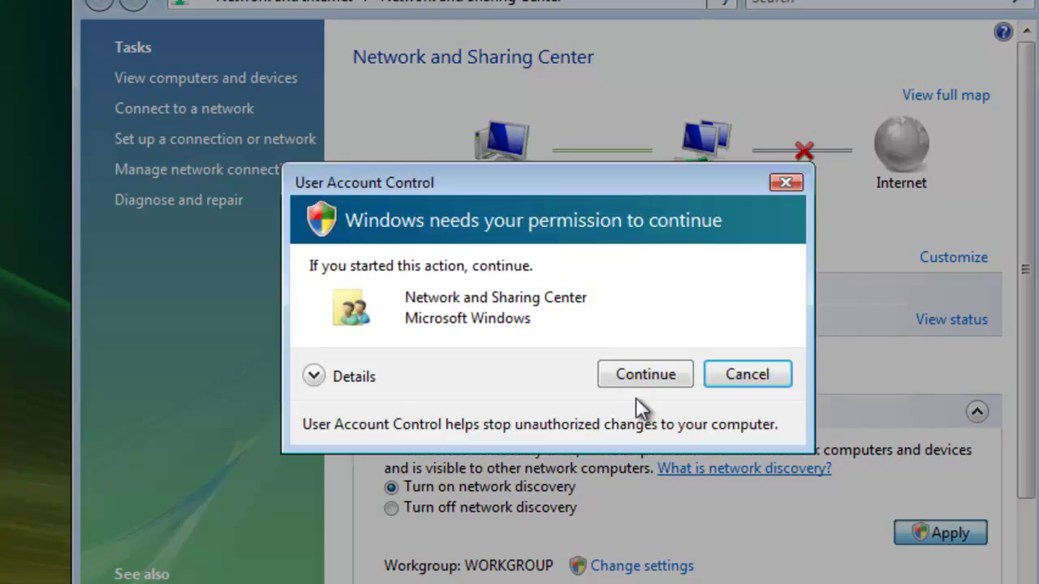
{"action": "left_click", "coordinate": [621, 378]}
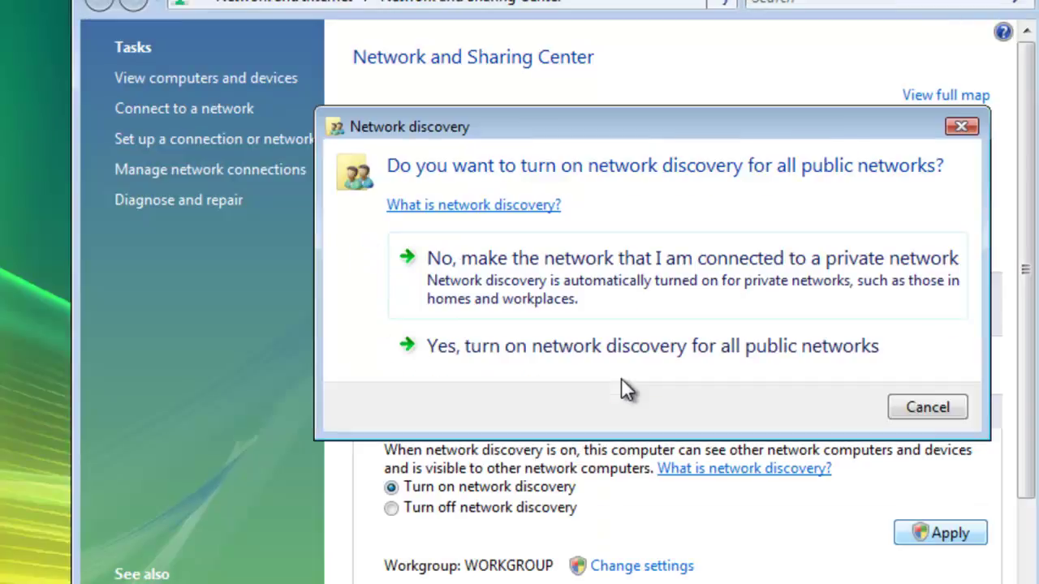
{"action": "left_click", "coordinate": [632, 268]}
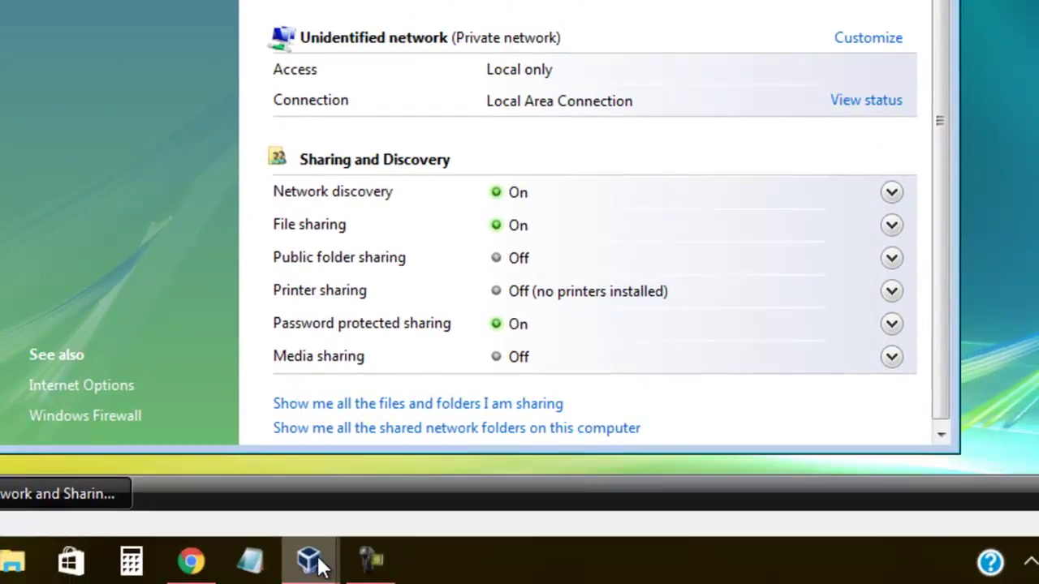
Switch to the Windows 7 virtual machine and close its Local Area Connection properties and the Network Connections window.
{"action": "mouse_move", "coordinate": [317, 560]}
{"action": "left_click", "coordinate": [656, 469]}
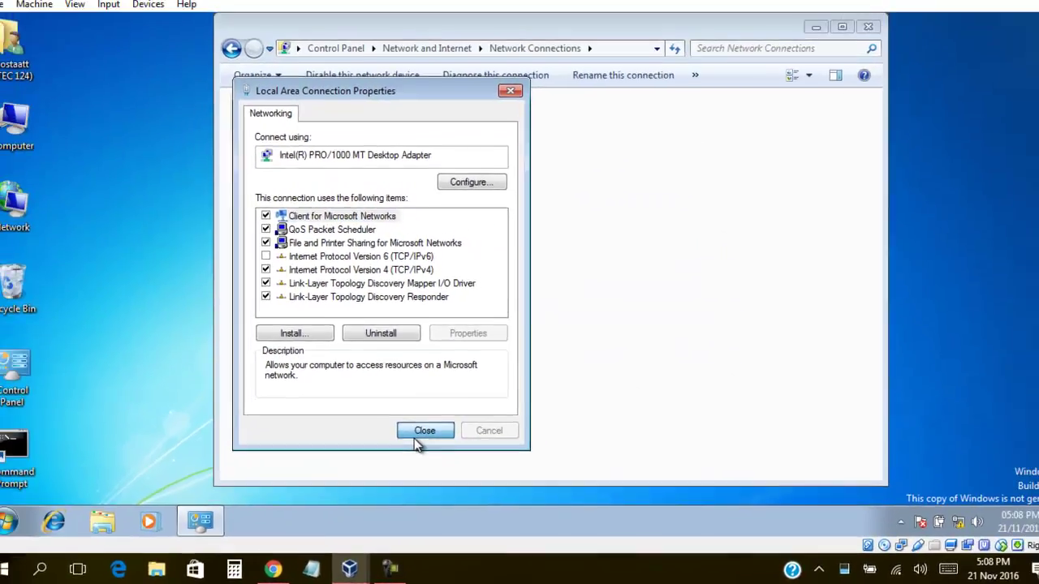
{"action": "left_click", "coordinate": [418, 369]}
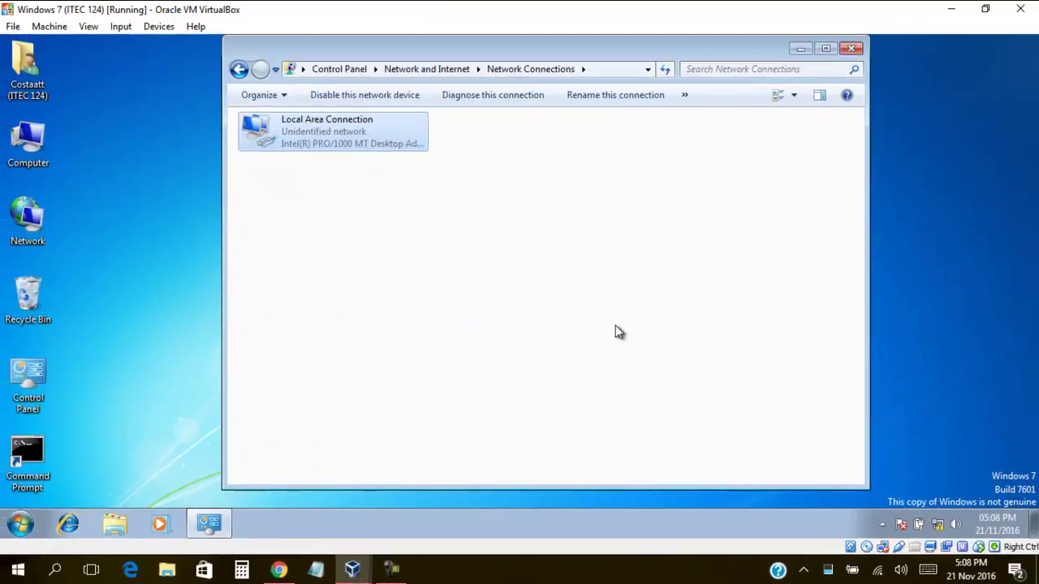
{"action": "left_click", "coordinate": [846, 51]}
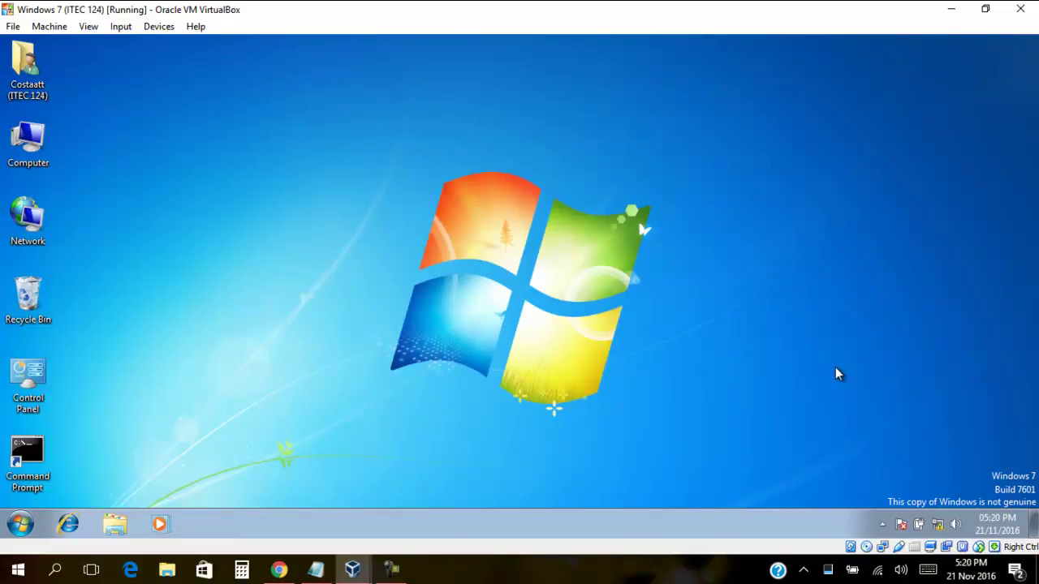
Set the Windows 7 machine's network location to Home network and close the homegroup windows without creating a homegroup.
{"action": "right_click", "coordinate": [937, 524]}
{"action": "left_click", "coordinate": [930, 511]}
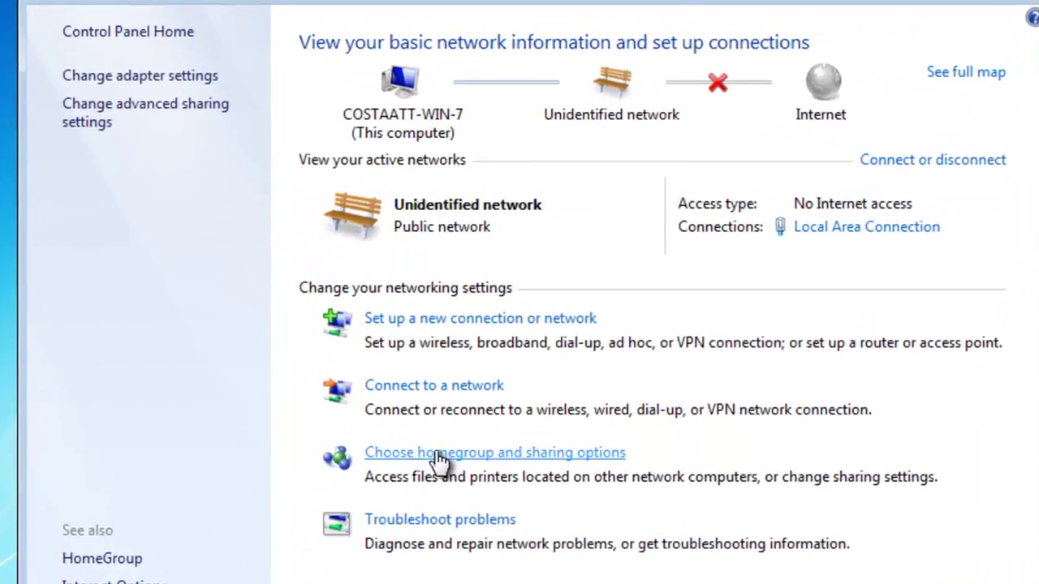
{"action": "left_click", "coordinate": [434, 453]}
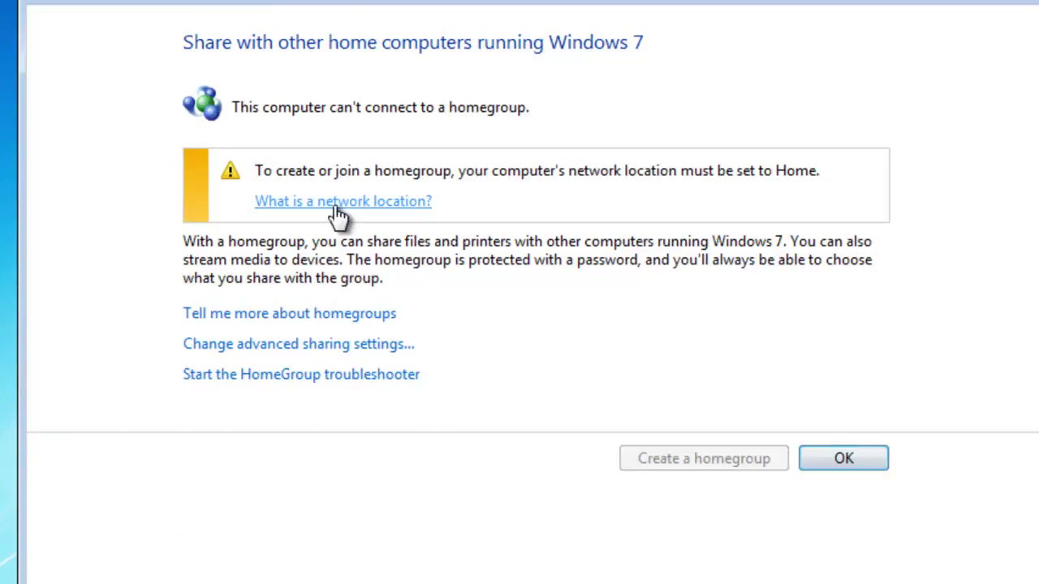
{"action": "left_click", "coordinate": [397, 207]}
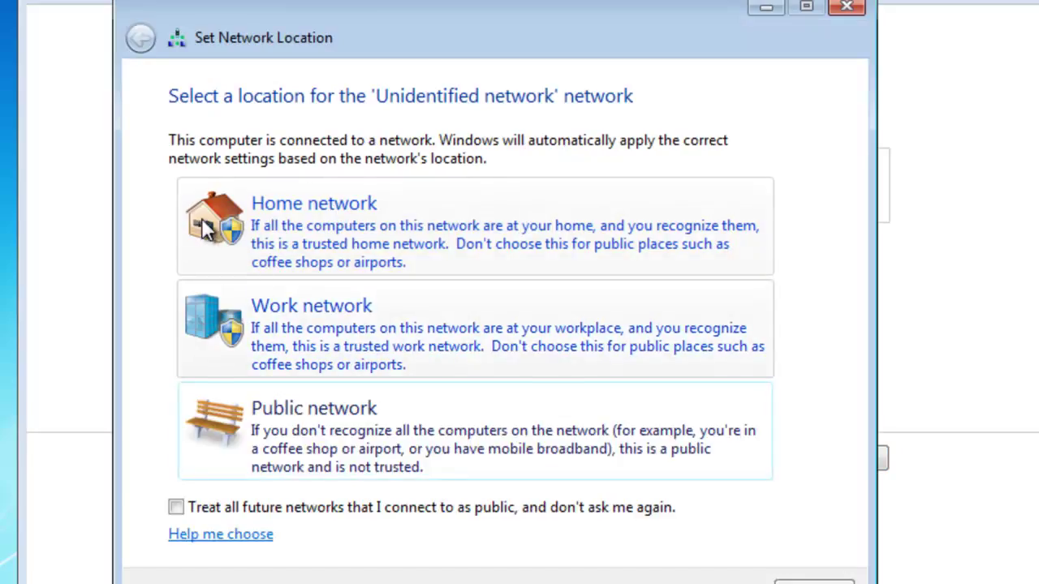
{"action": "left_click", "coordinate": [308, 239]}
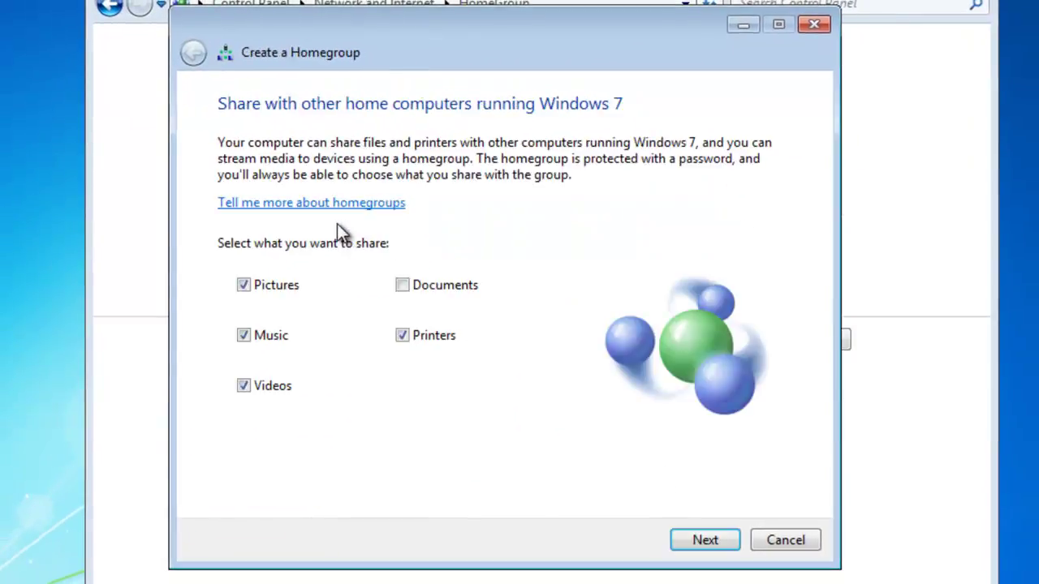
{"action": "left_click", "coordinate": [401, 285]}
{"action": "left_click", "coordinate": [785, 539]}
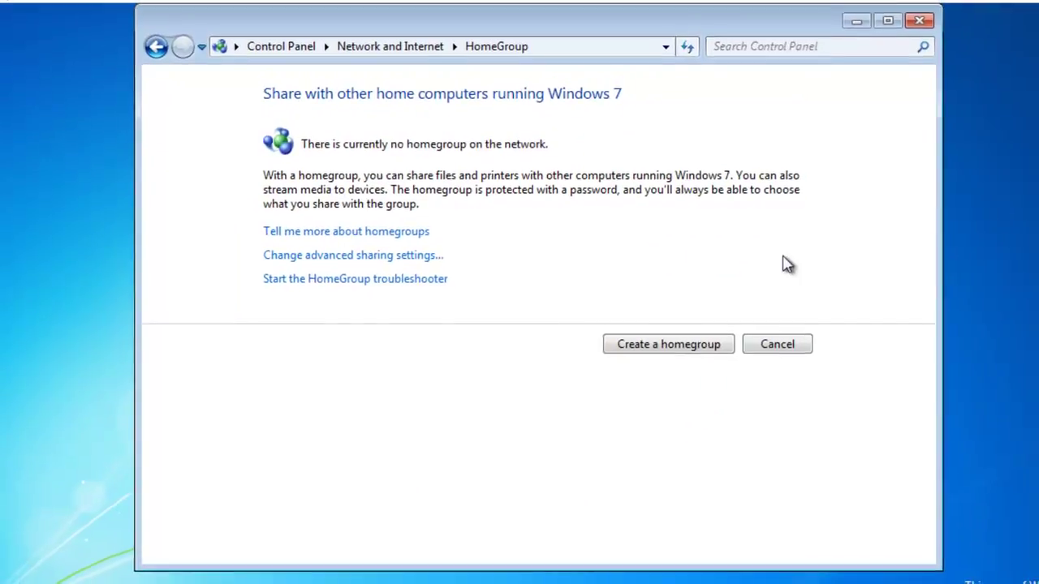
{"action": "left_click", "coordinate": [935, 7]}
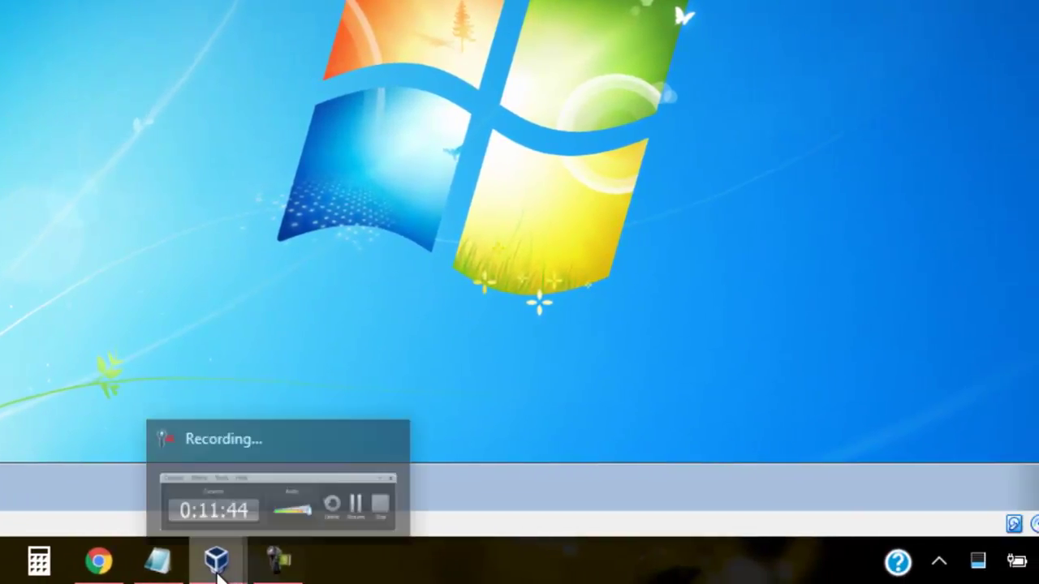
Switch to the Windows XP virtual machine and open its Network Connections window with no connection selected.
{"action": "mouse_move", "coordinate": [269, 564]}
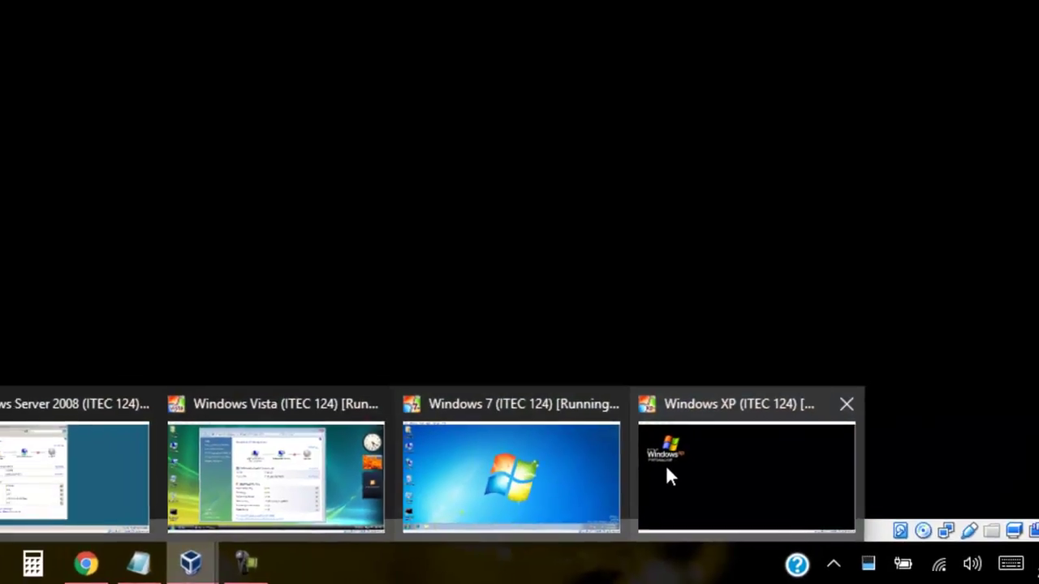
{"action": "left_click", "coordinate": [657, 467]}
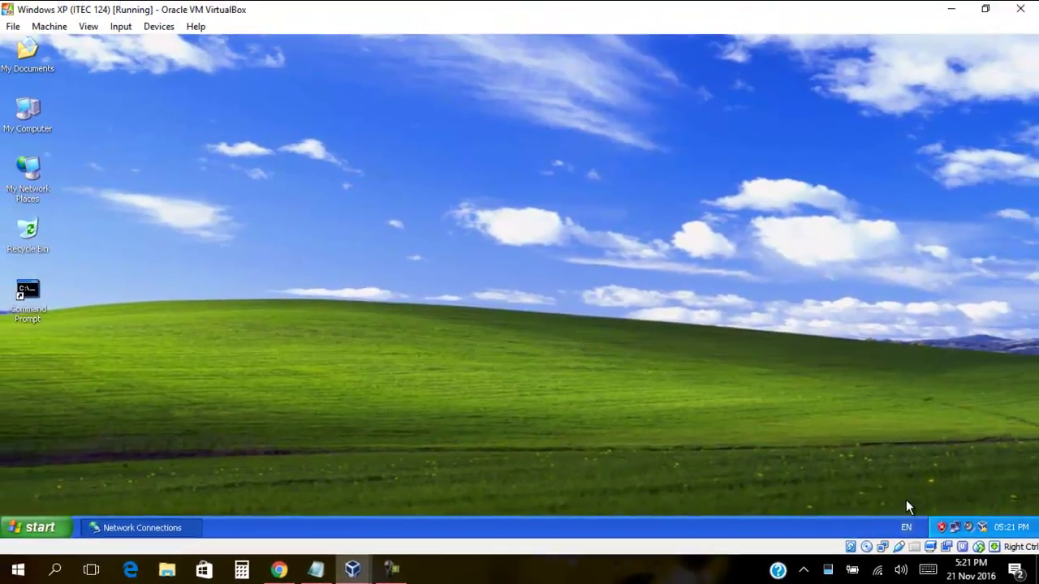
{"action": "right_click", "coordinate": [955, 527]}
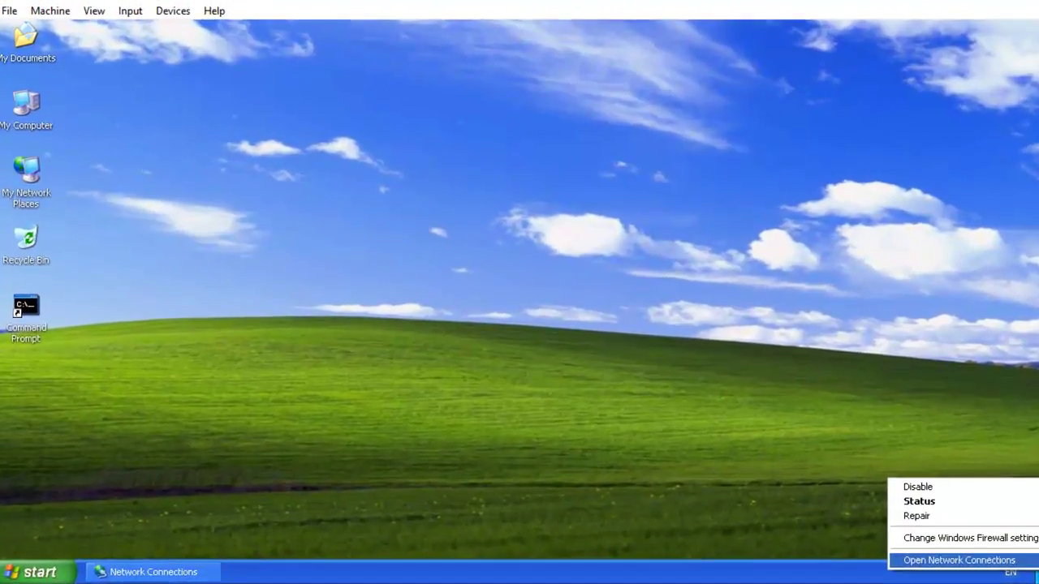
{"action": "left_click", "coordinate": [863, 517]}
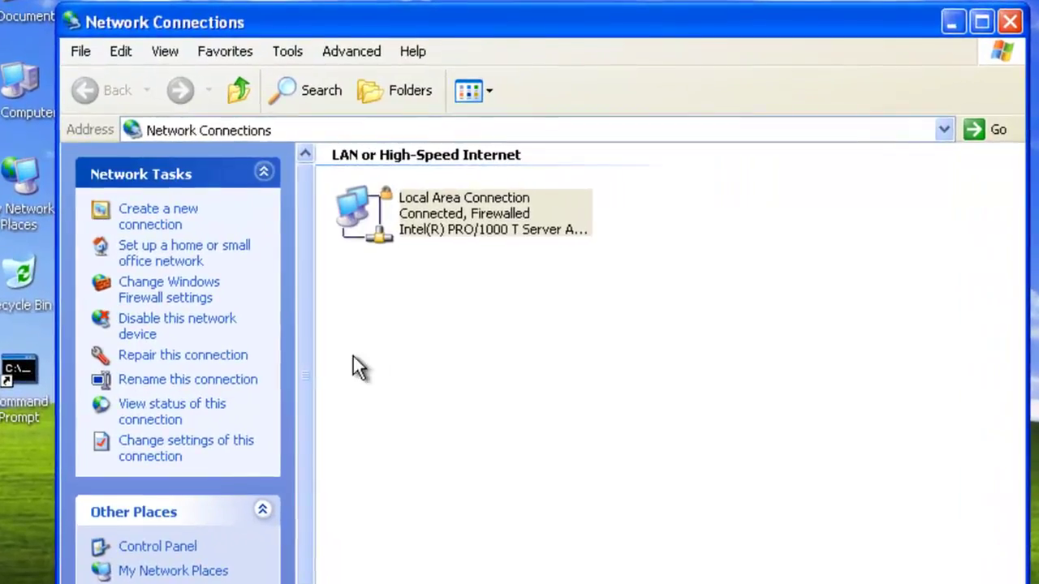
{"action": "left_click", "coordinate": [434, 370]}
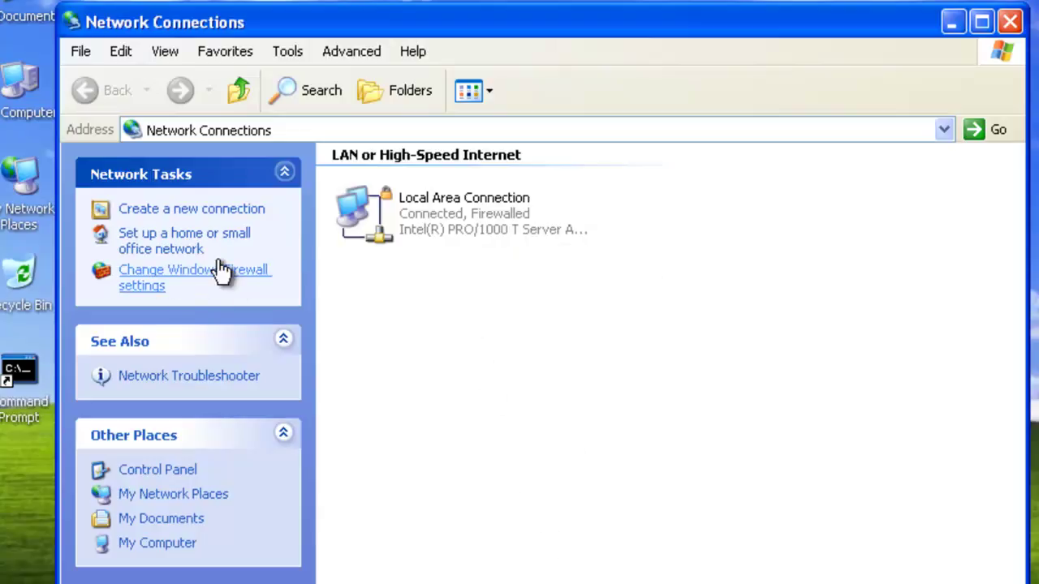
Start the Network Setup Wizard for a home or small office network and choose connecting through a residential gateway or another computer.
{"action": "left_click", "coordinate": [186, 248]}
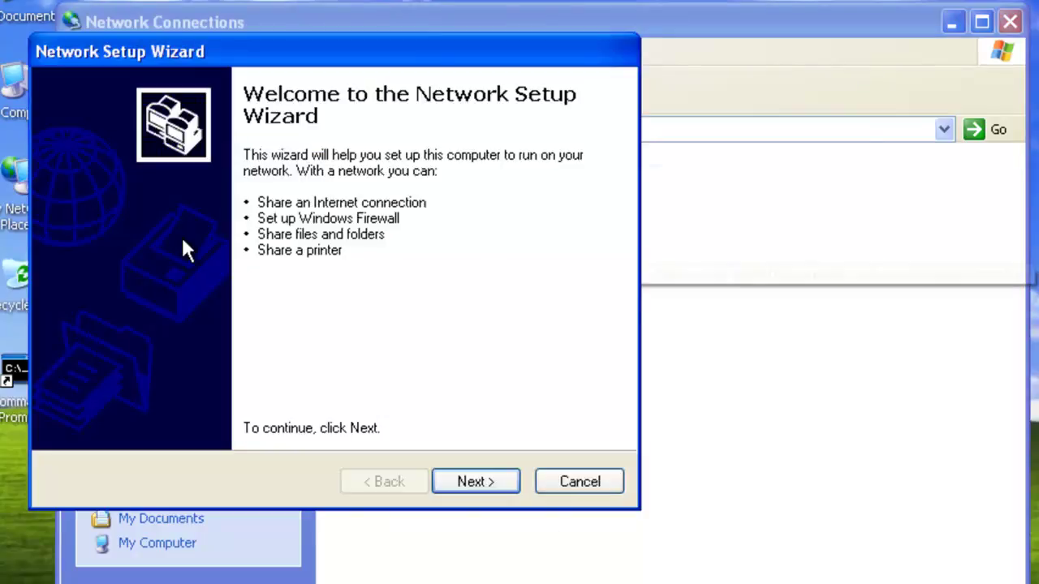
{"action": "left_click", "coordinate": [476, 482]}
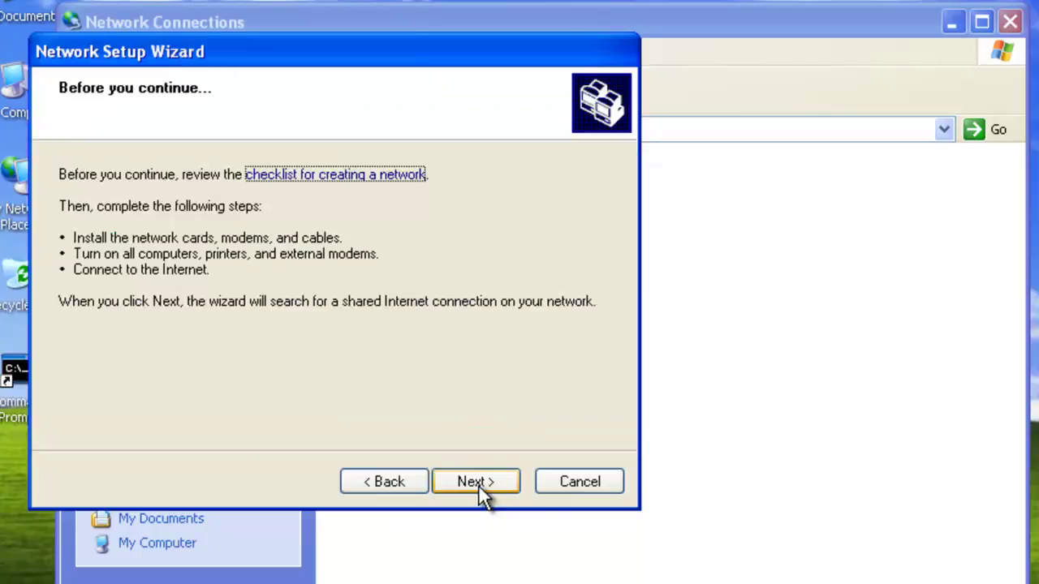
{"action": "left_click", "coordinate": [477, 485]}
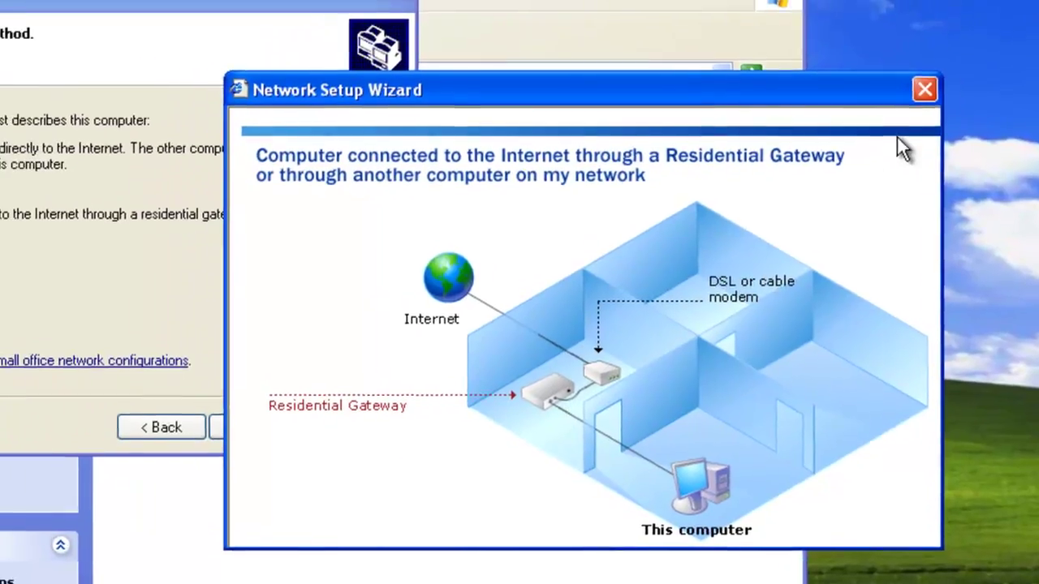
{"action": "key", "text": "alt+F4"}
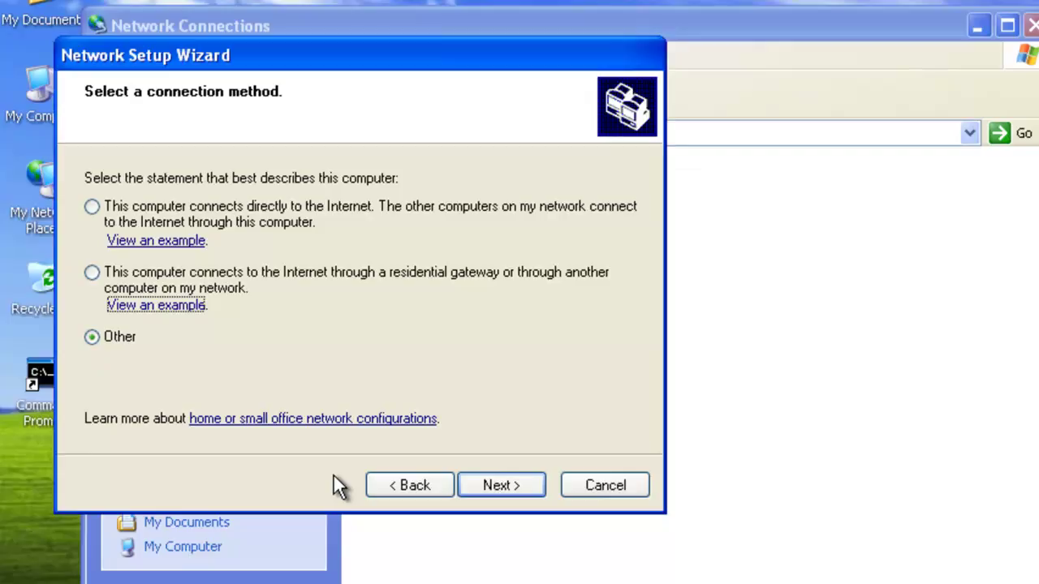
{"action": "left_click", "coordinate": [192, 271]}
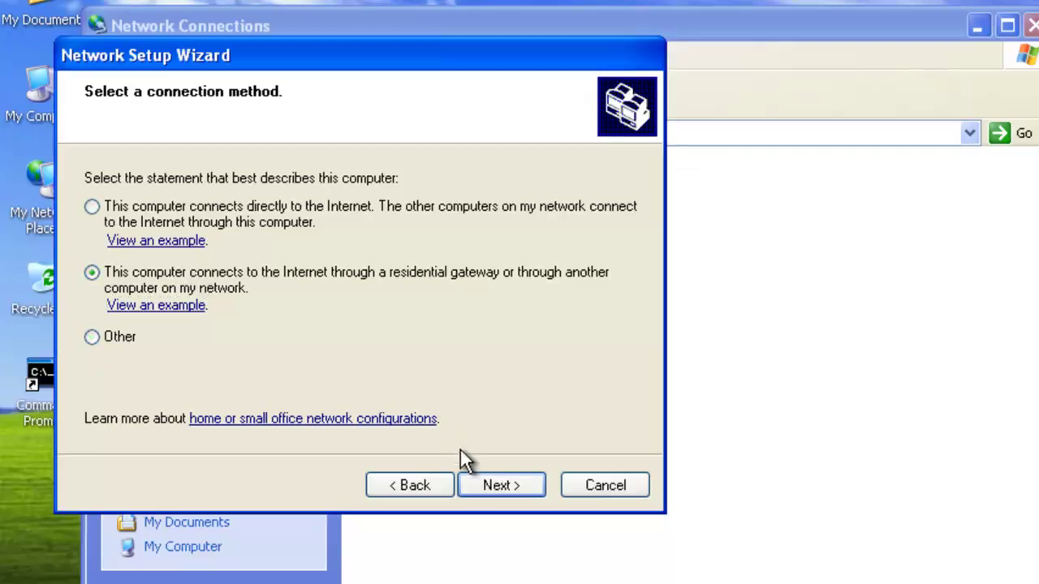
{"action": "left_click", "coordinate": [477, 487]}
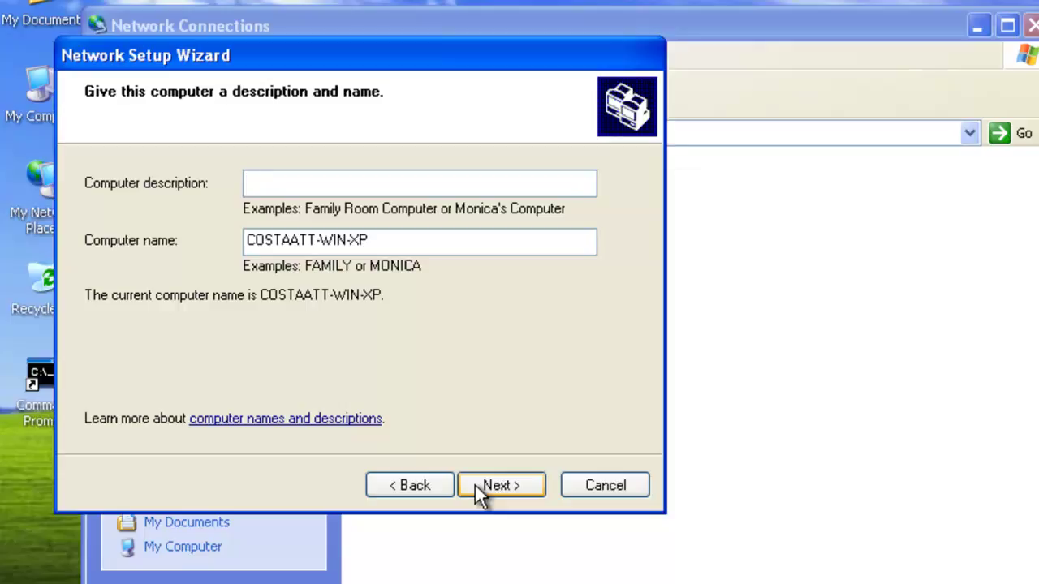
Set the workgroup name to WORKGROUP and apply the wizard's network settings with file and printer sharing turned on.
{"action": "left_click", "coordinate": [477, 489]}
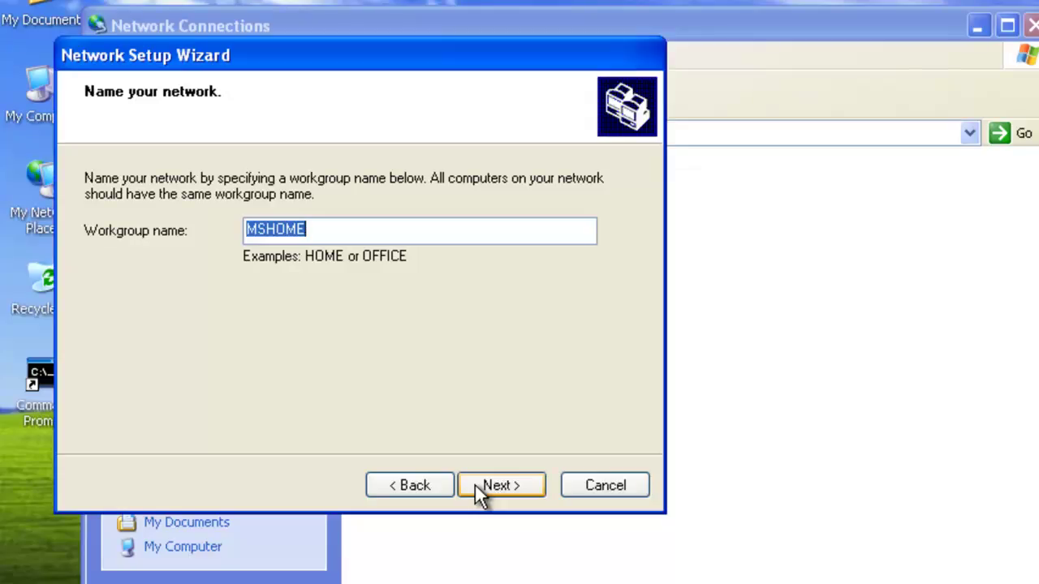
{"action": "type", "text": "WORK"}
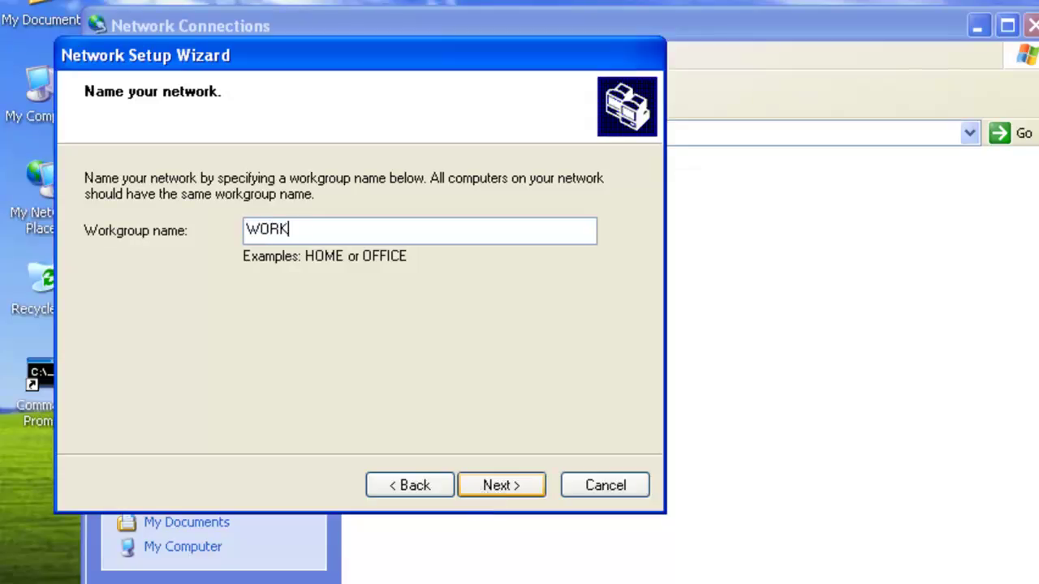
{"action": "type", "text": "GROUP"}
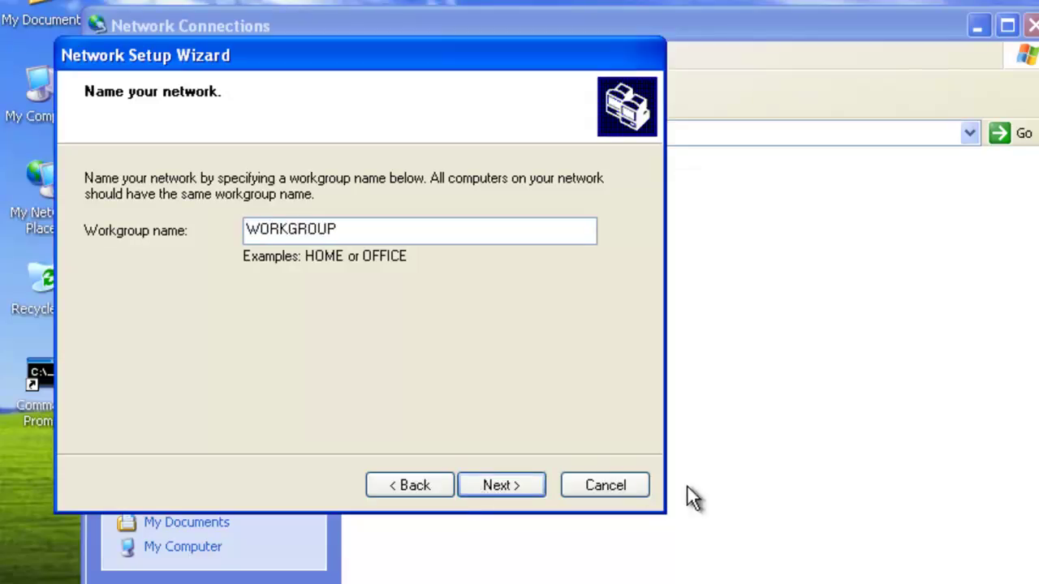
{"action": "left_click", "coordinate": [502, 490]}
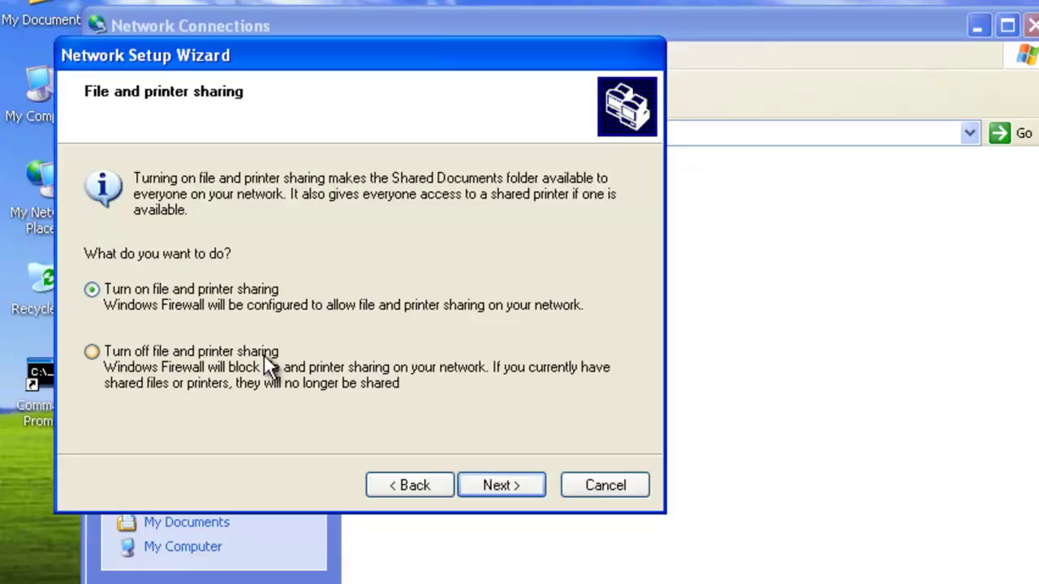
{"action": "left_click", "coordinate": [485, 475]}
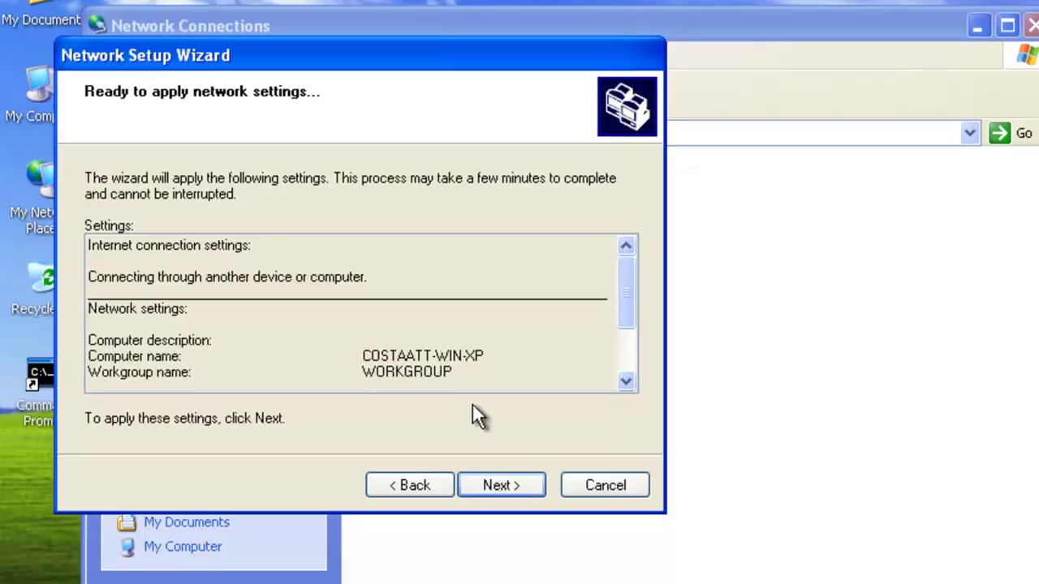
{"action": "left_click", "coordinate": [485, 490]}
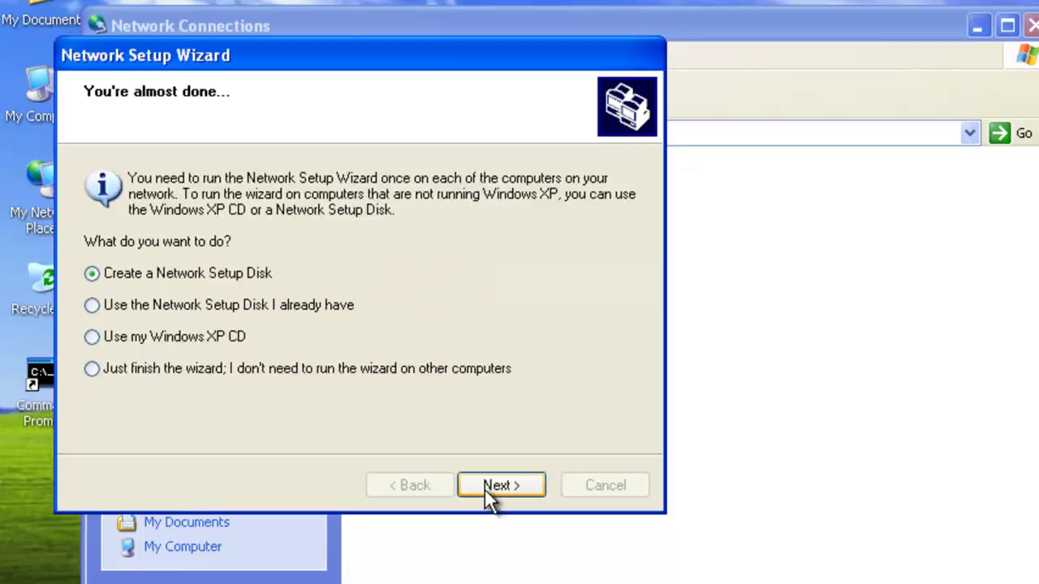
Finish the wizard without running it on other computers, and close the Network Connections window.
{"action": "left_click", "coordinate": [346, 369]}
{"action": "left_click", "coordinate": [490, 487]}
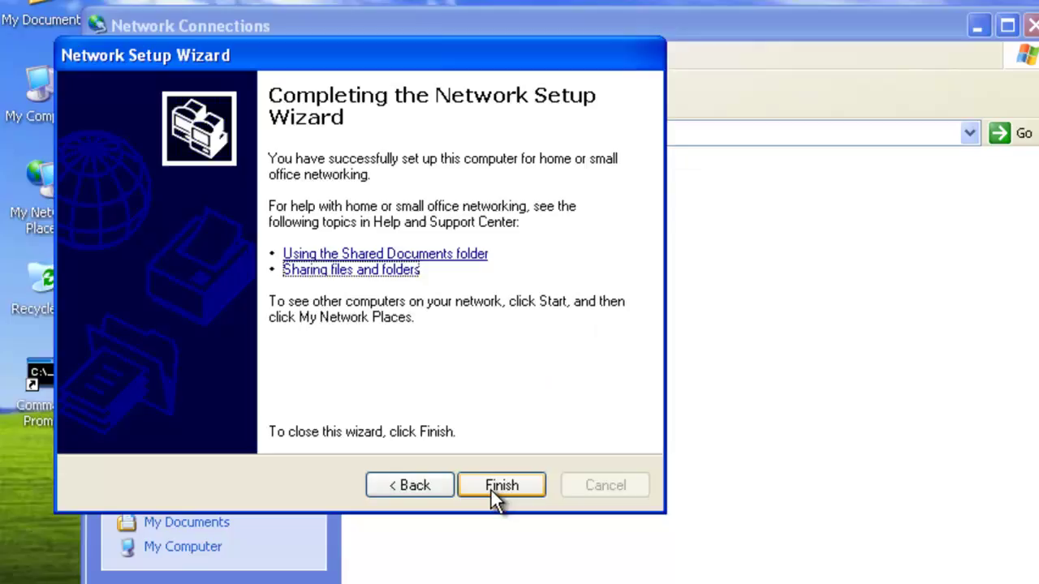
{"action": "left_click", "coordinate": [491, 490]}
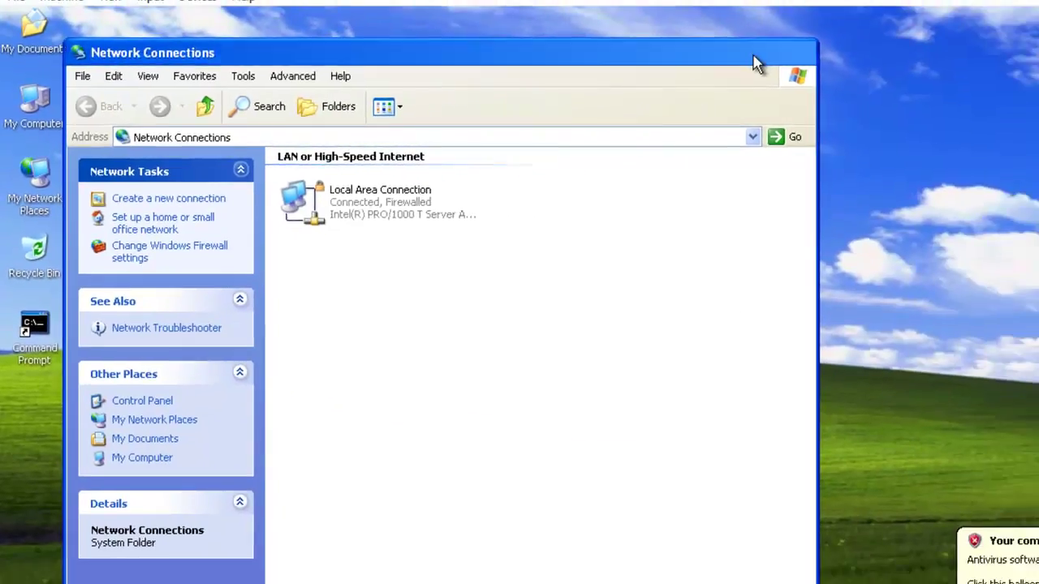
{"action": "left_click", "coordinate": [977, 26]}
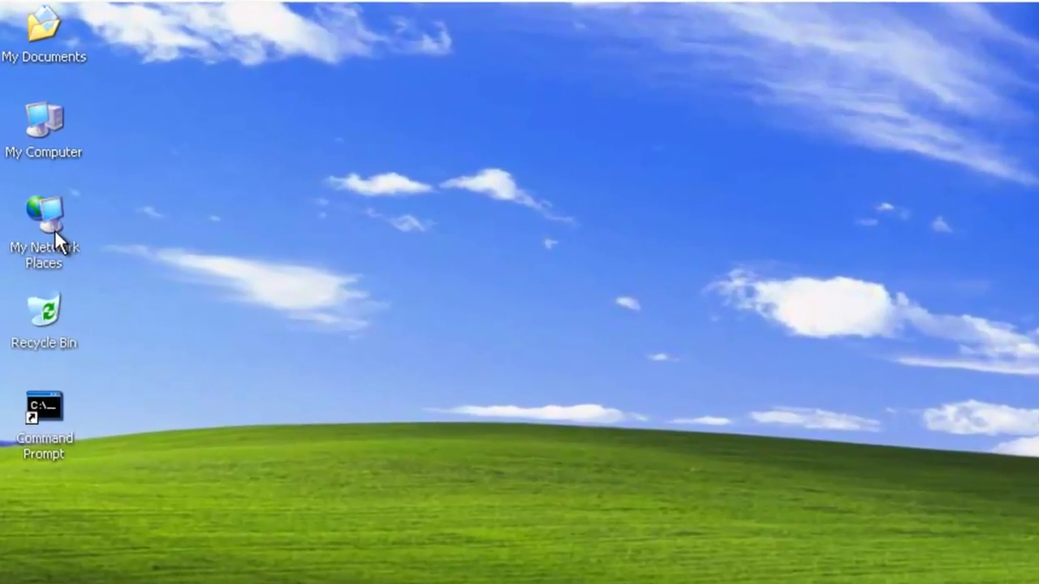
View the workgroup computers in My Network Places and open the SharedDocs folder on Costaatt-win-xp.
{"action": "double_click", "coordinate": [51, 217]}
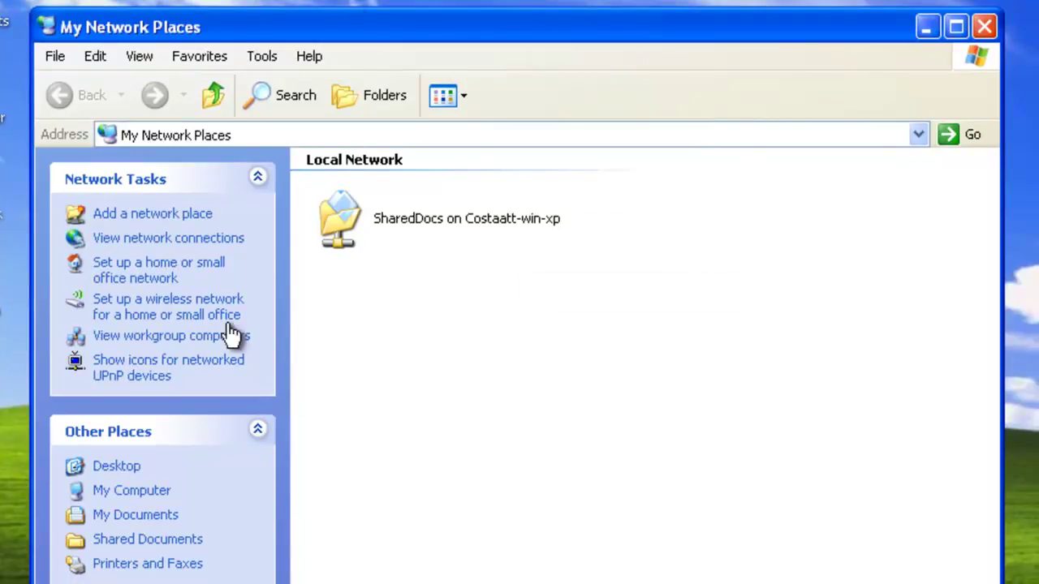
{"action": "left_click", "coordinate": [168, 335]}
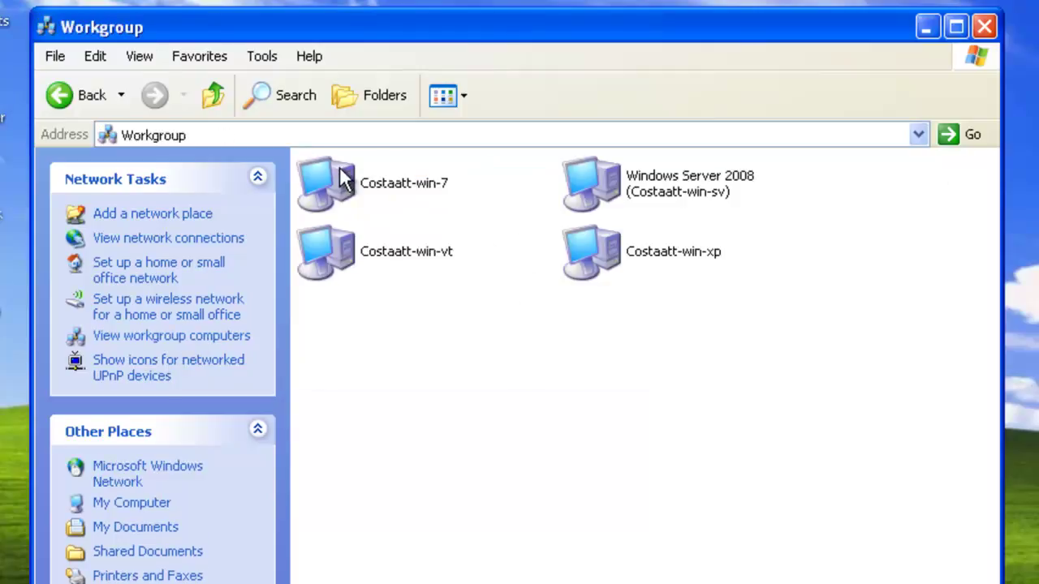
{"action": "left_click", "coordinate": [344, 177]}
{"action": "left_click", "coordinate": [621, 175]}
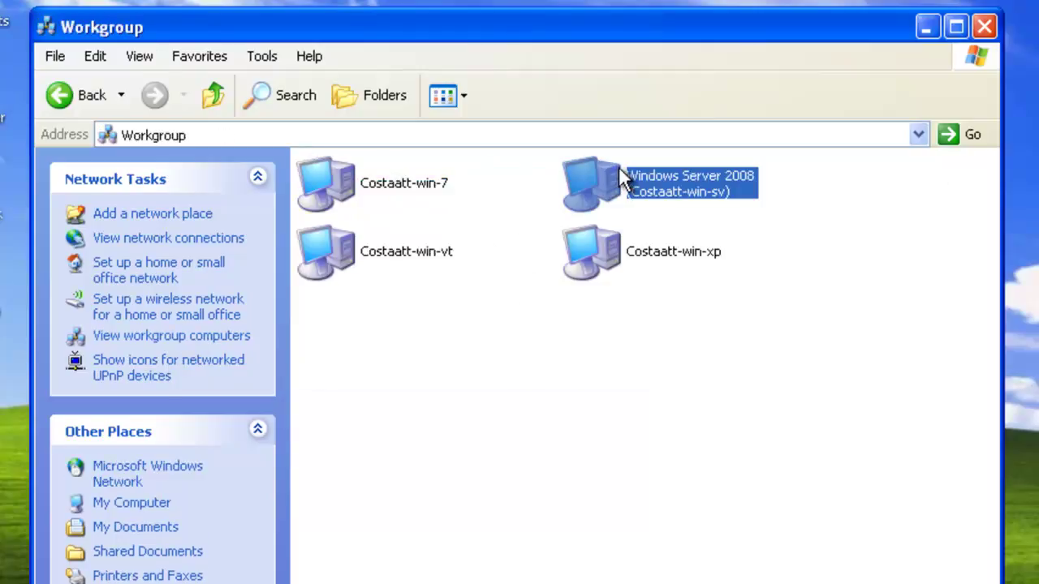
{"action": "left_click", "coordinate": [666, 262]}
{"action": "left_click", "coordinate": [398, 260]}
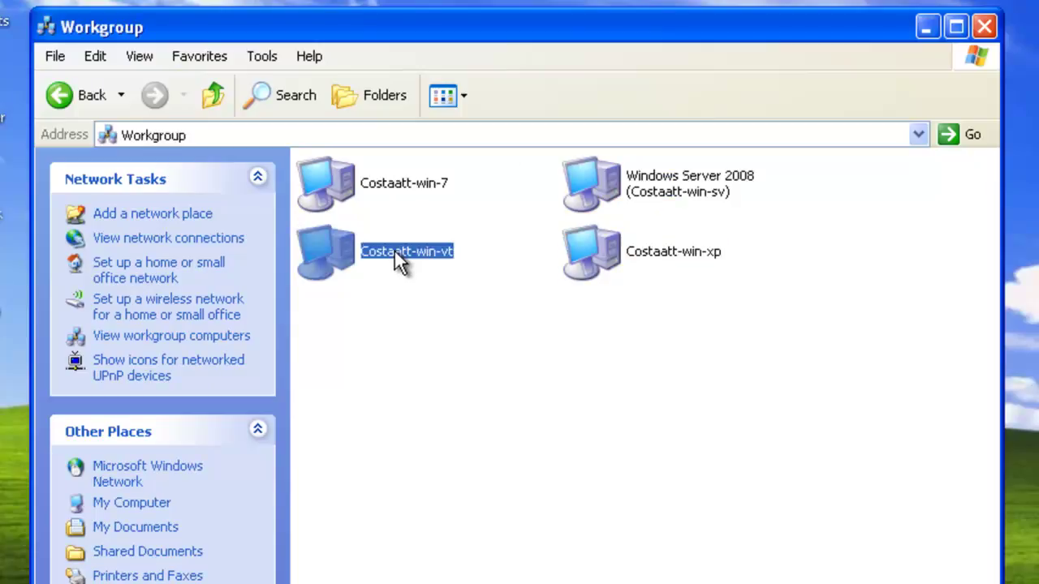
{"action": "double_click", "coordinate": [661, 263]}
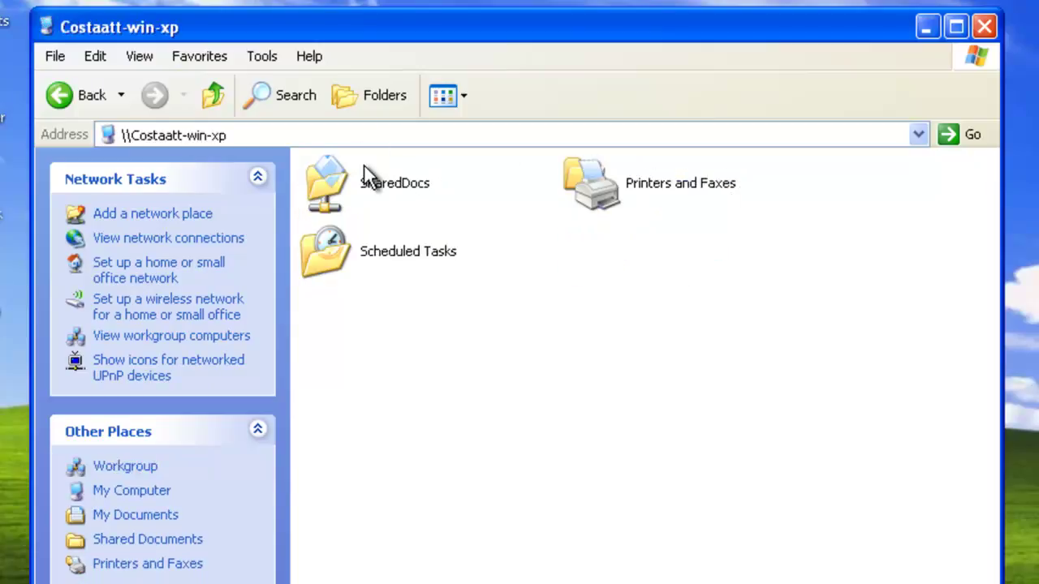
{"action": "double_click", "coordinate": [369, 188]}
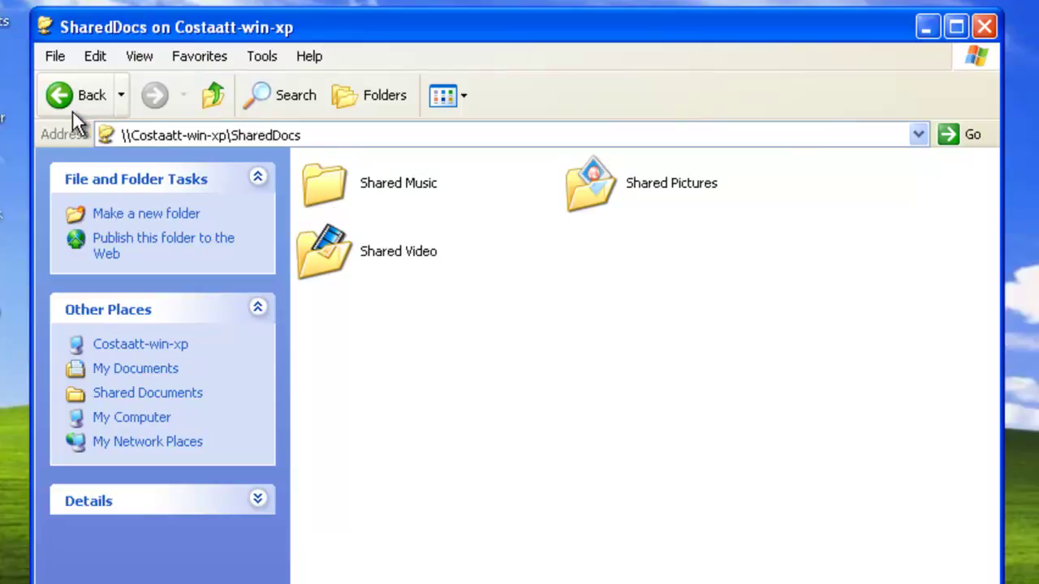
Return from the SharedDocs folder to the list of workgroup computers on Windows XP.
{"action": "left_click", "coordinate": [64, 99]}
{"action": "left_click", "coordinate": [64, 99]}
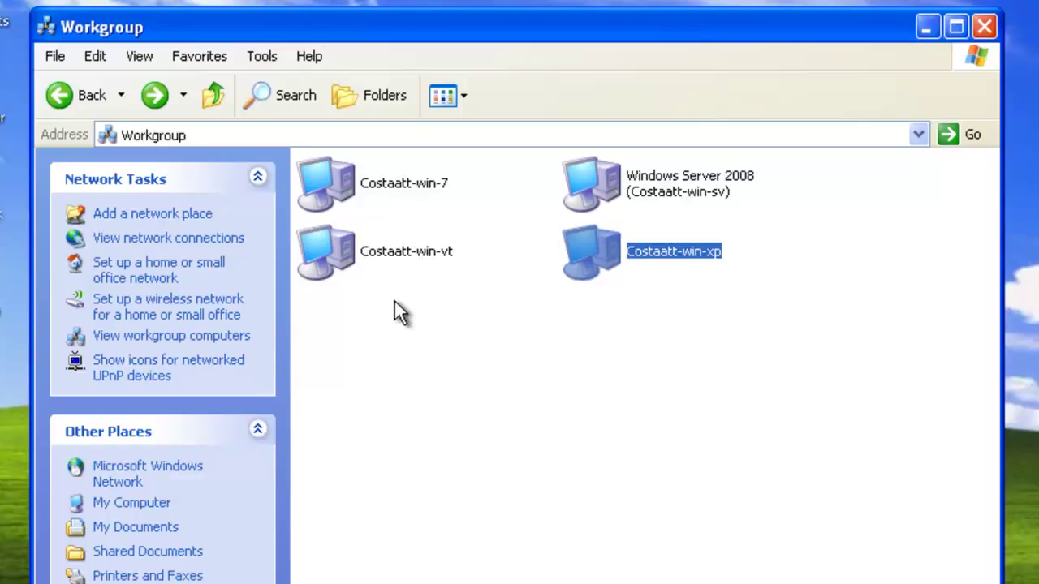
{"action": "left_click", "coordinate": [677, 560]}
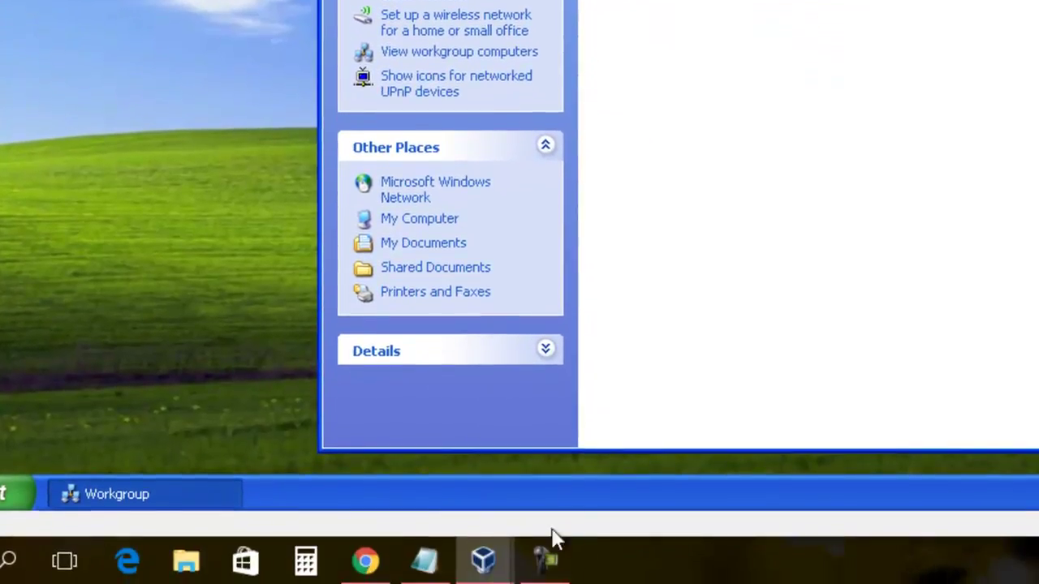
Switch to the Windows 7 virtual machine, open its Network folder and refresh the list of computers.
{"action": "mouse_move", "coordinate": [481, 560]}
{"action": "left_click", "coordinate": [823, 454]}
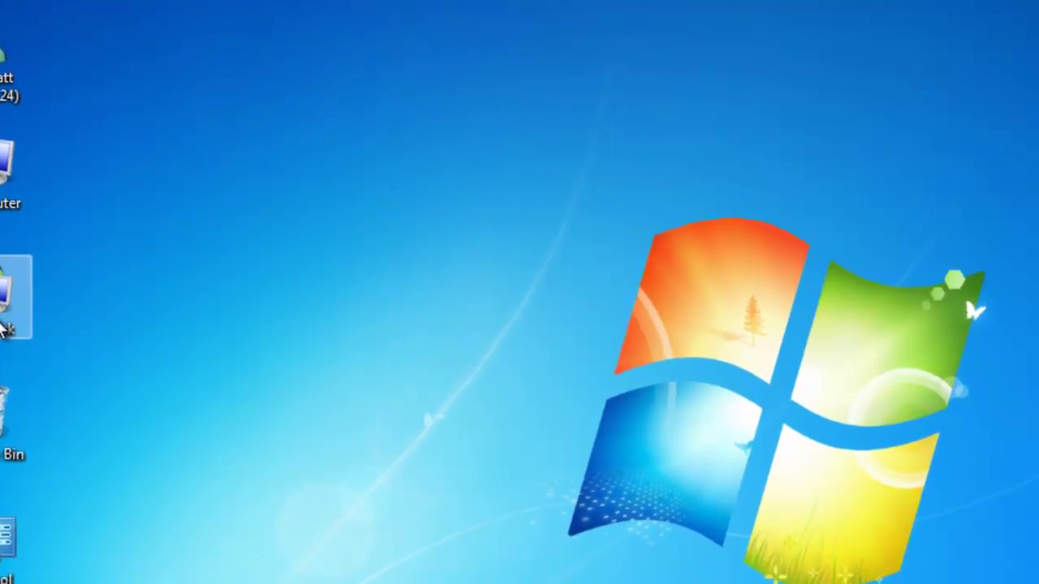
{"action": "double_click", "coordinate": [4, 324]}
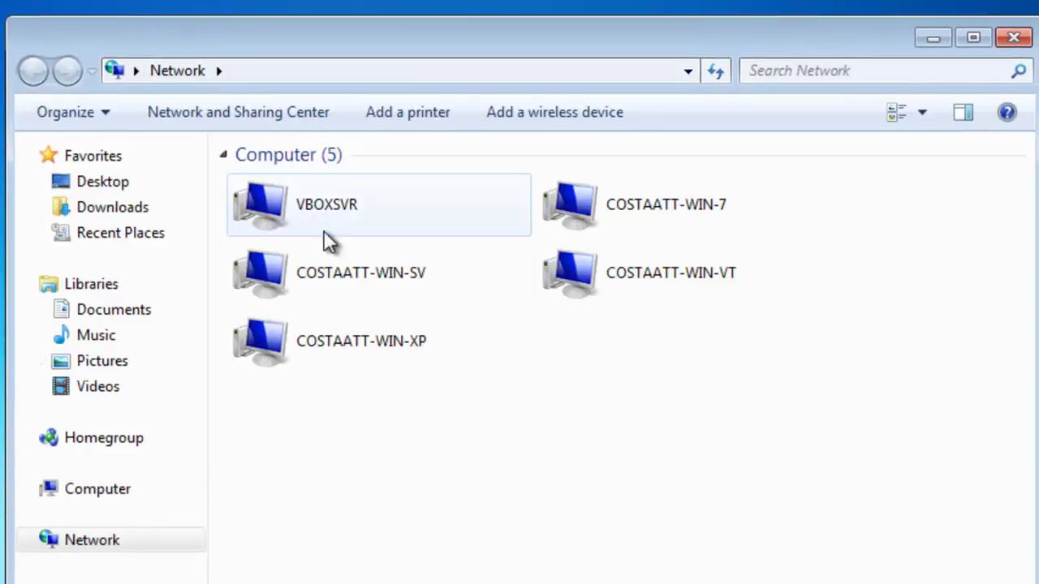
{"action": "left_click", "coordinate": [709, 72]}
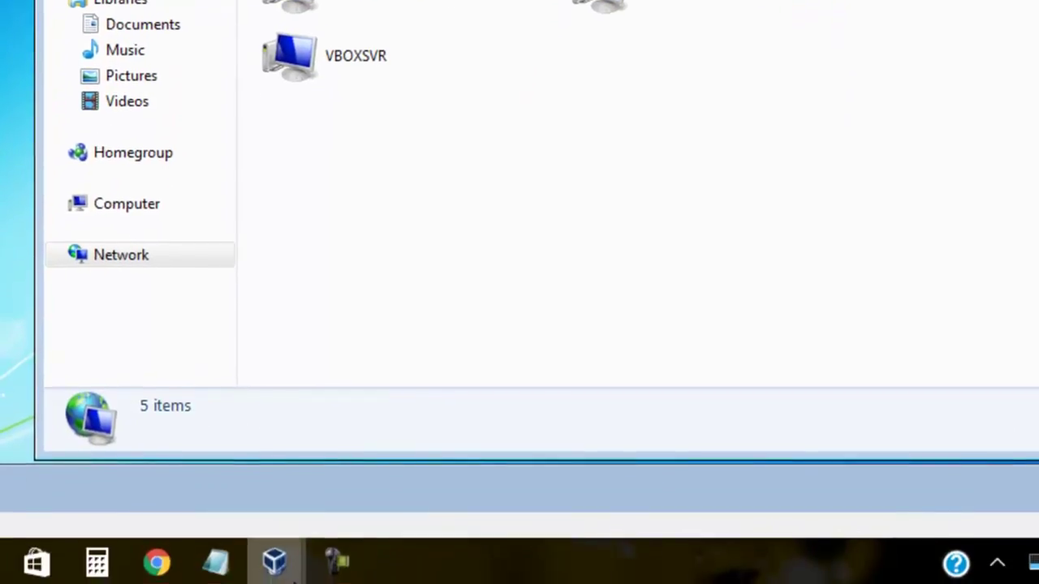
Switch to the Windows Vista virtual machine, close Network and Sharing Center and open the Network folder to view the computers.
{"action": "mouse_move", "coordinate": [279, 568]}
{"action": "mouse_move", "coordinate": [358, 468]}
{"action": "left_click", "coordinate": [391, 579]}
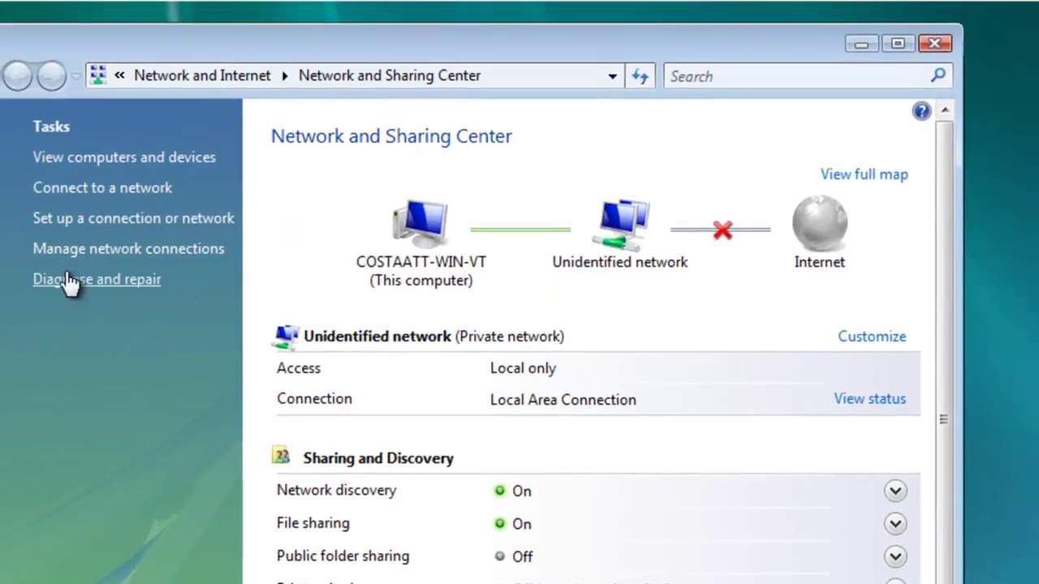
{"action": "left_click", "coordinate": [934, 43]}
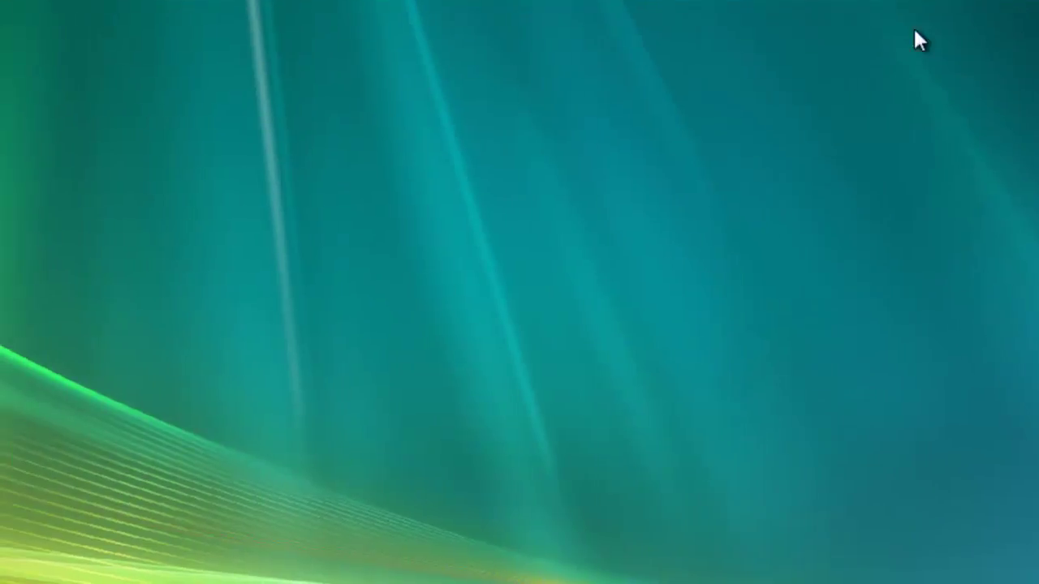
{"action": "double_click", "coordinate": [58, 280]}
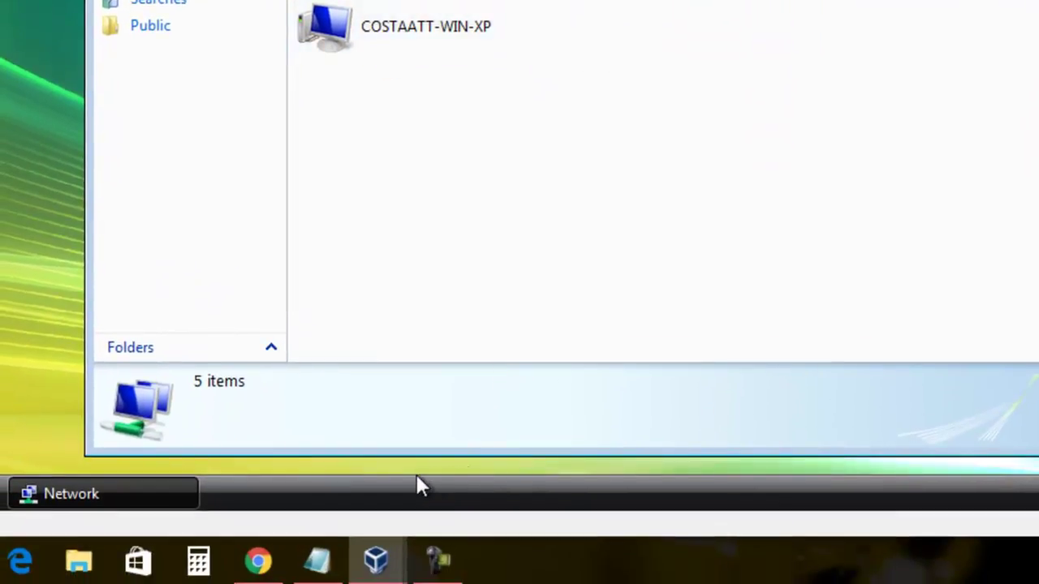
Switch to the Windows Server 2008 virtual machine, open its Network folder and reposition the window to view the computers.
{"action": "mouse_move", "coordinate": [376, 560]}
{"action": "left_click", "coordinate": [280, 495]}
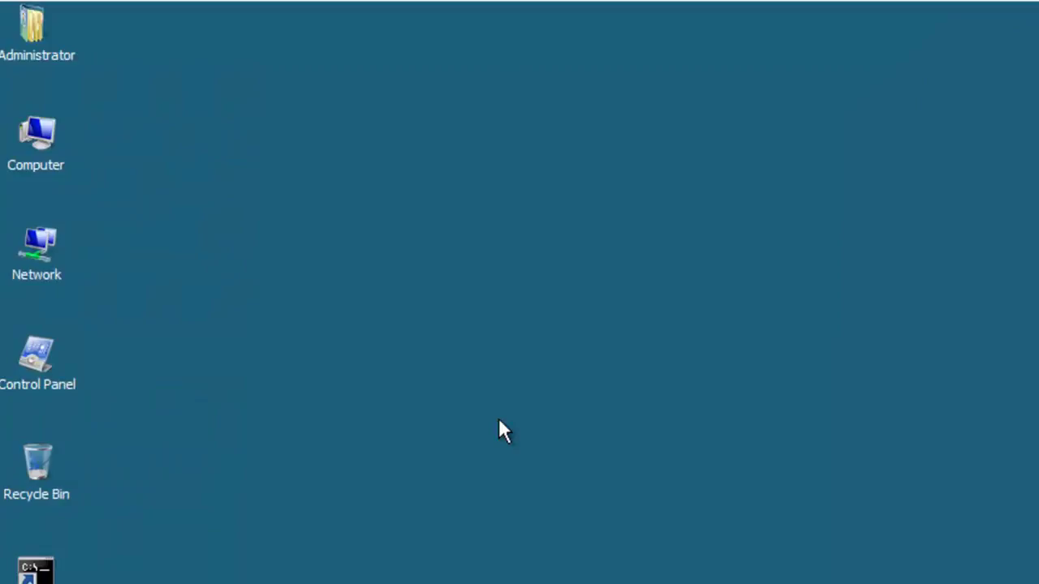
{"action": "double_click", "coordinate": [49, 258]}
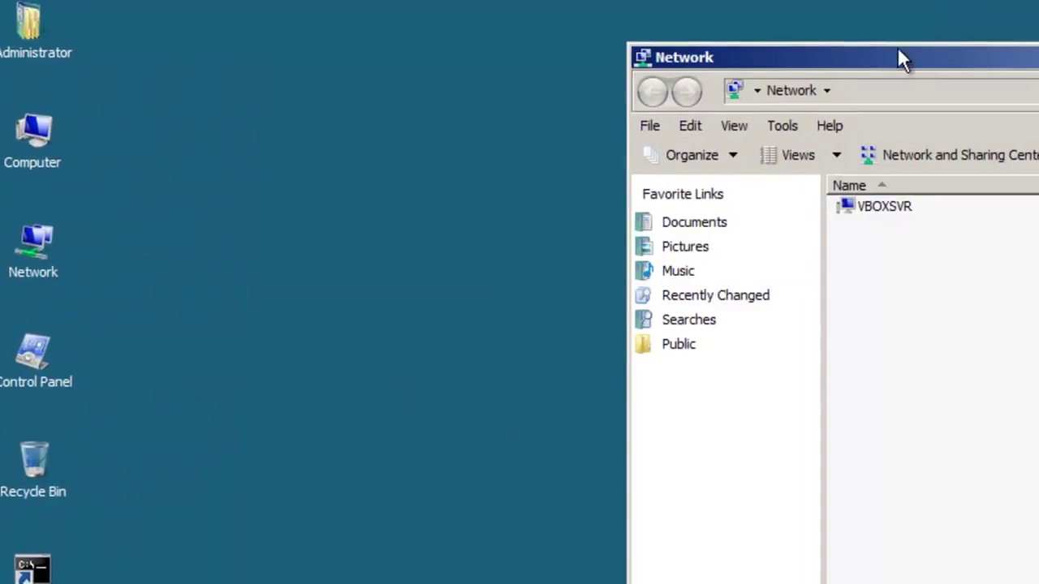
{"action": "left_click_drag", "start_coordinate": [902, 54], "coordinate": [771, 27]}
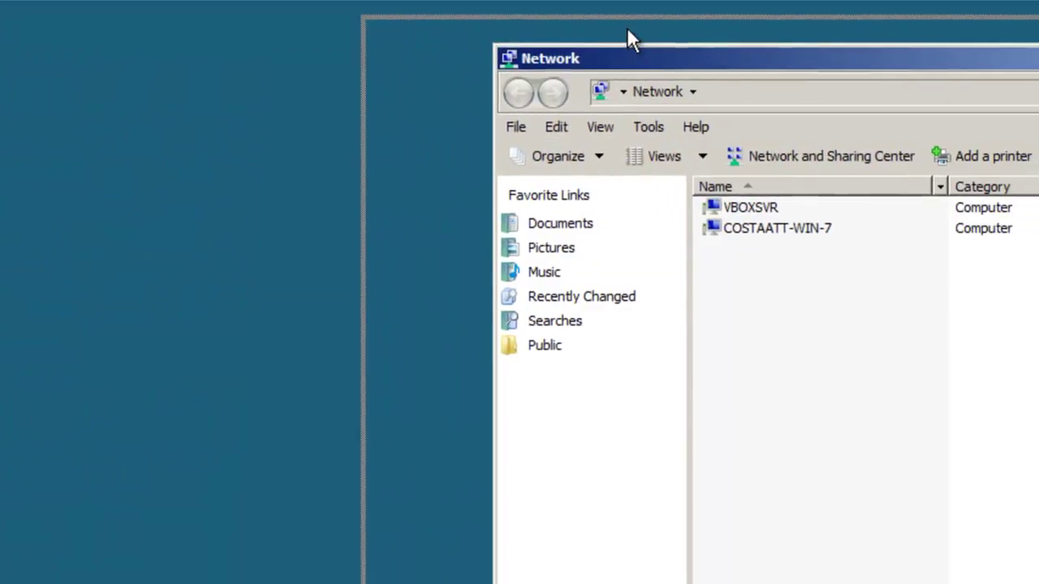
{"action": "left_click_drag", "start_coordinate": [627, 30], "coordinate": [627, 31]}
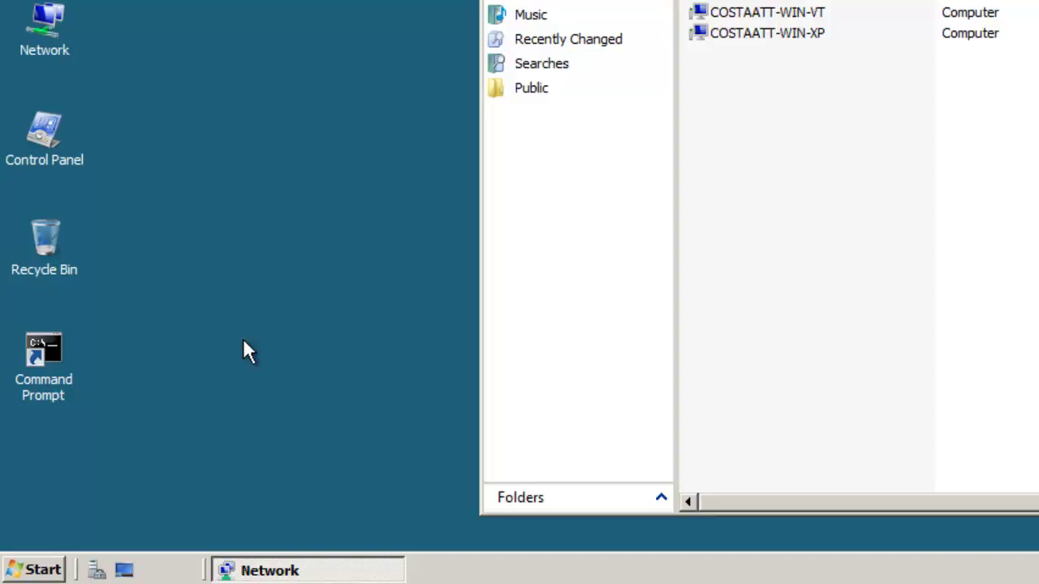
Open Command Prompt on the server, move its window into clear view and ping 192.168.1.11.
{"action": "double_click", "coordinate": [35, 352]}
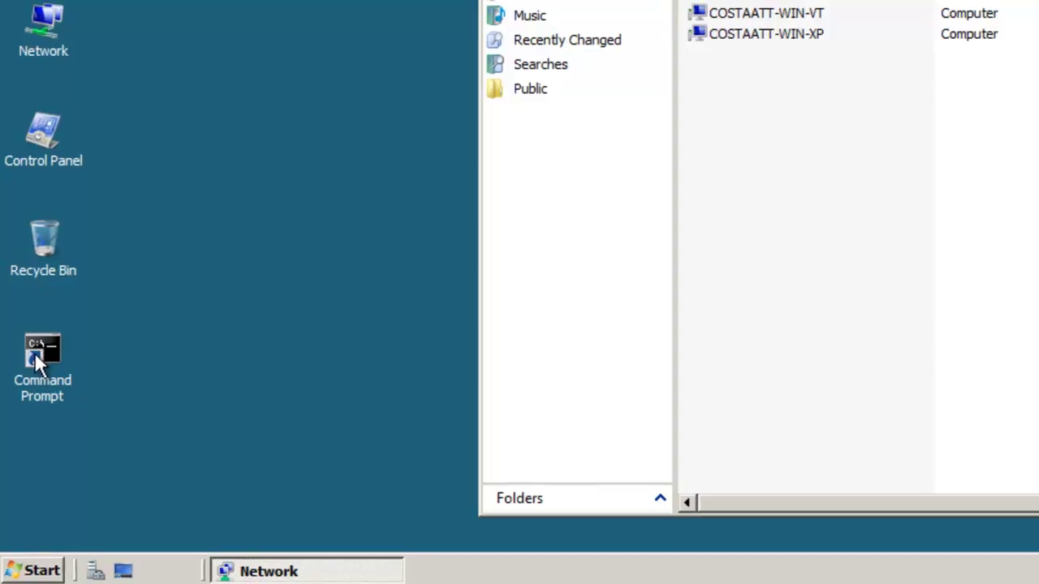
{"action": "left_click_drag", "start_coordinate": [249, 0], "coordinate": [465, 82]}
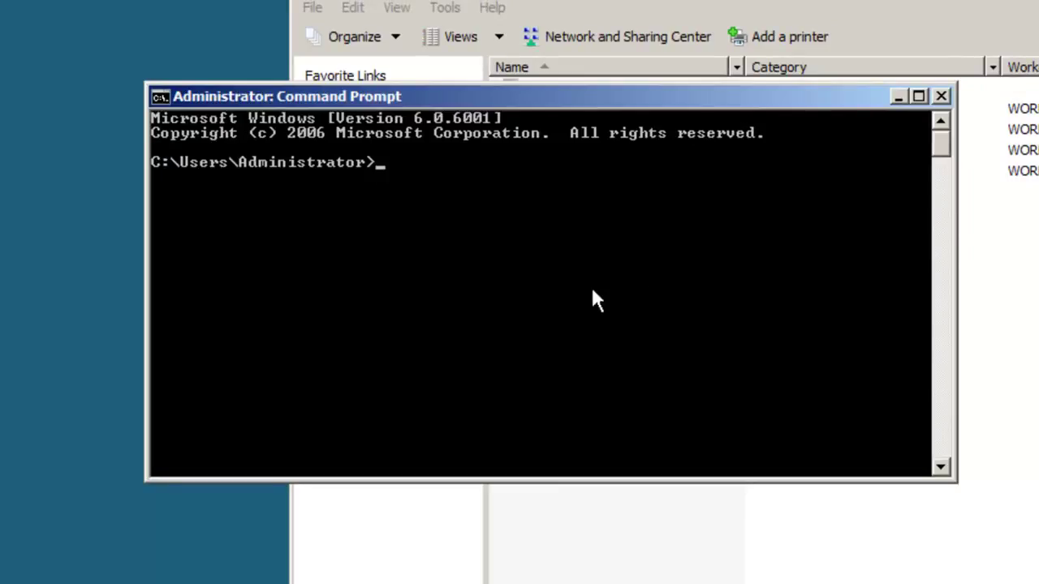
{"action": "type", "text": "ping 192.168.1.11"}
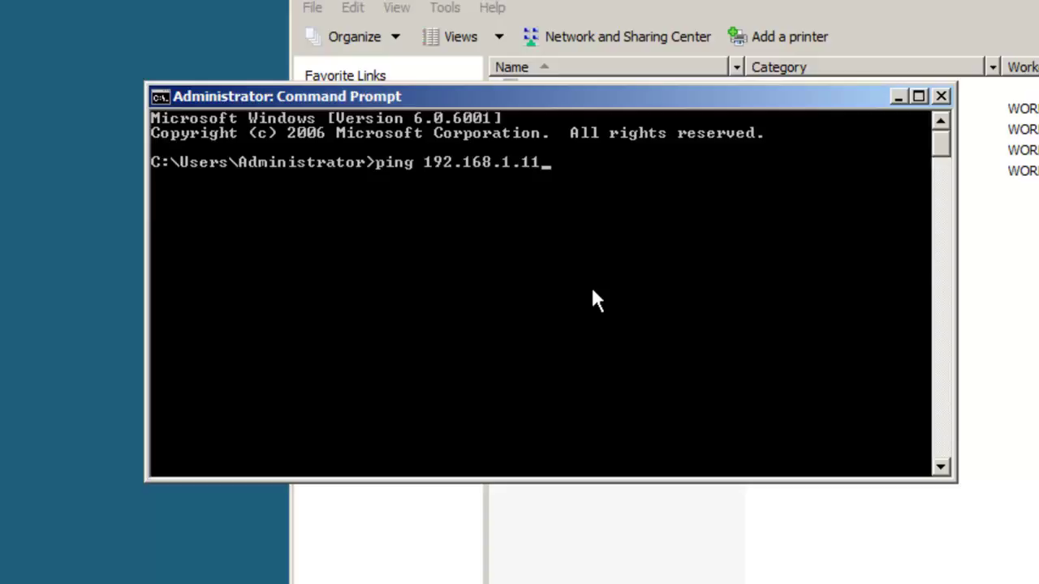
{"action": "mouse_move", "coordinate": [340, 573]}
{"action": "mouse_move", "coordinate": [422, 425]}
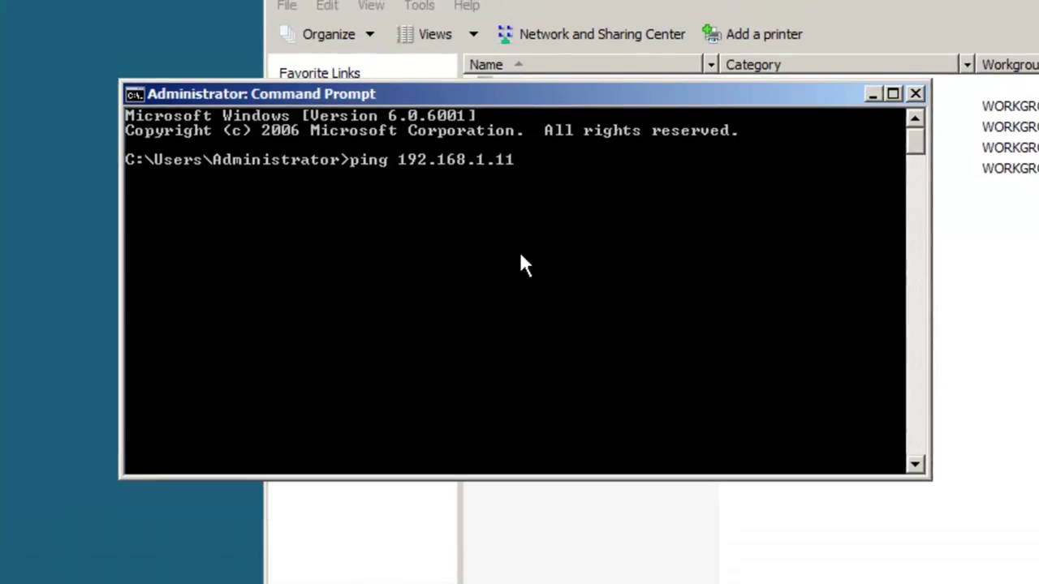
{"action": "key", "text": "Return"}
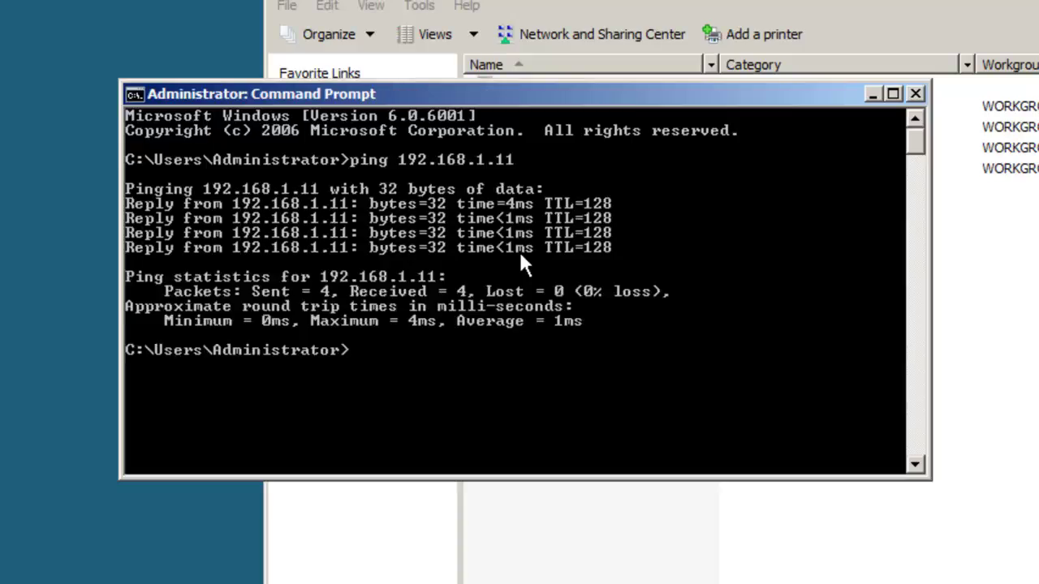
Ping 192.168.1.12 from the server's Command Prompt.
{"action": "key", "text": "Up"}
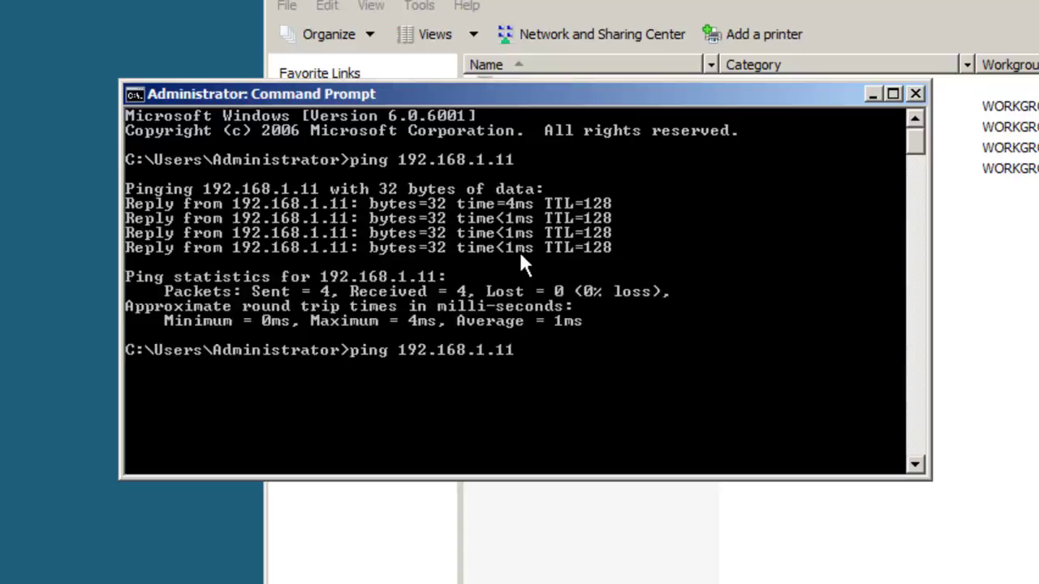
{"action": "key", "text": "BackSpace"}
{"action": "type", "text": "2"}
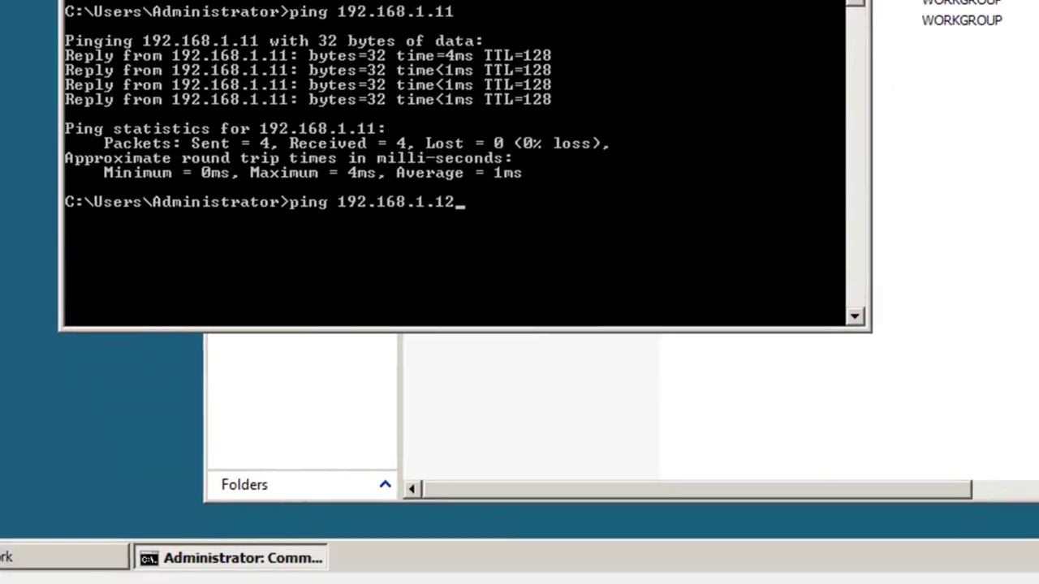
{"action": "mouse_move", "coordinate": [267, 568]}
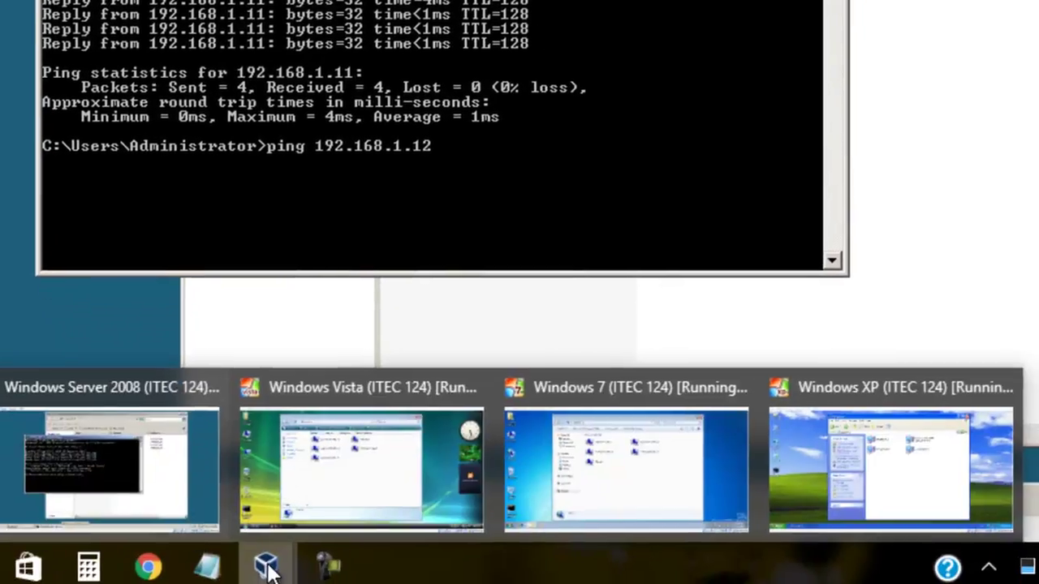
{"action": "left_click", "coordinate": [654, 457]}
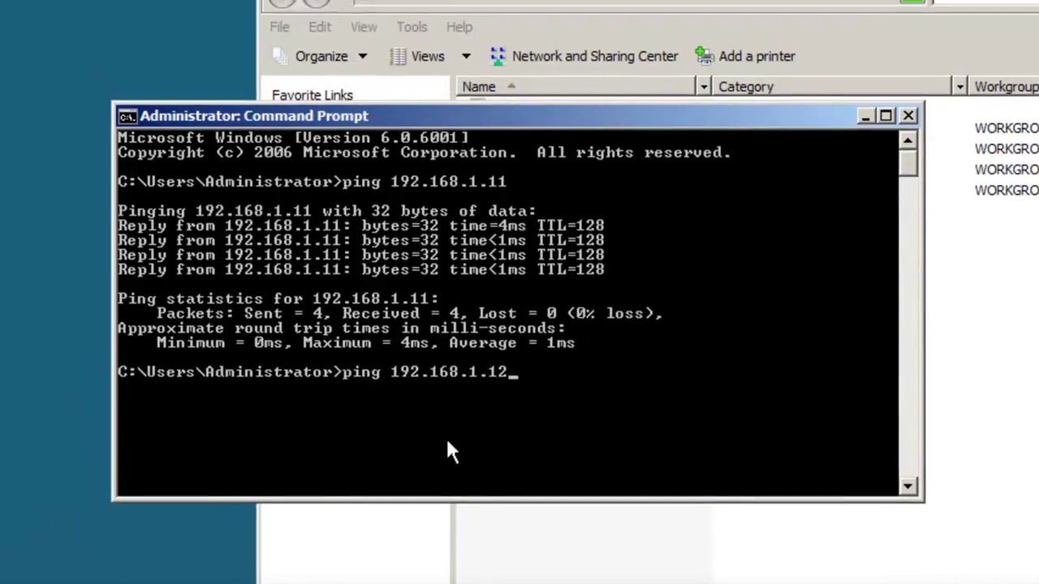
{"action": "key", "text": "Return"}
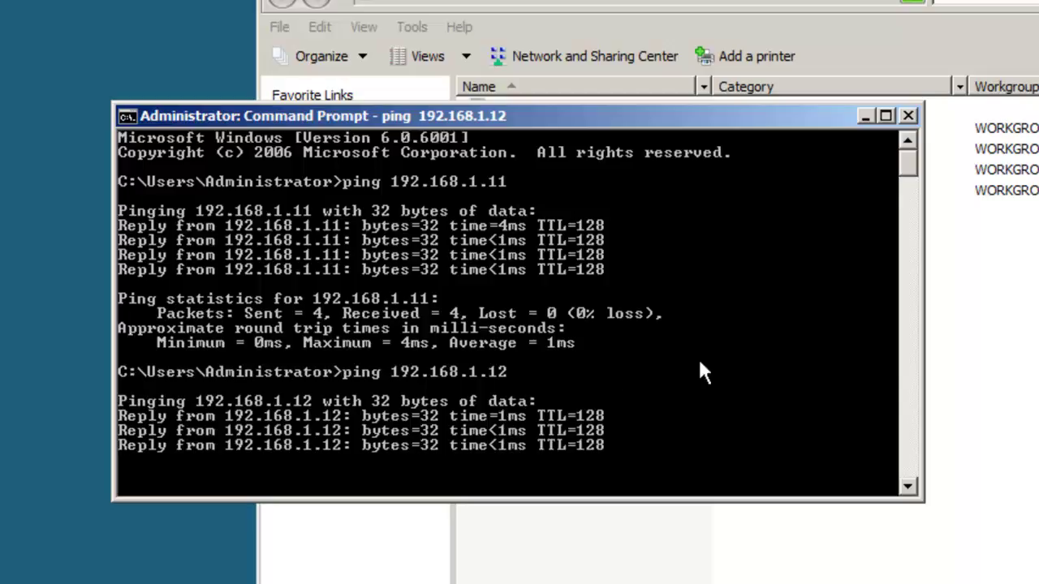
Ping 192.168.1.13 from the server's Command Prompt by reusing the previous ping command.
{"action": "type", "text": "ping"}
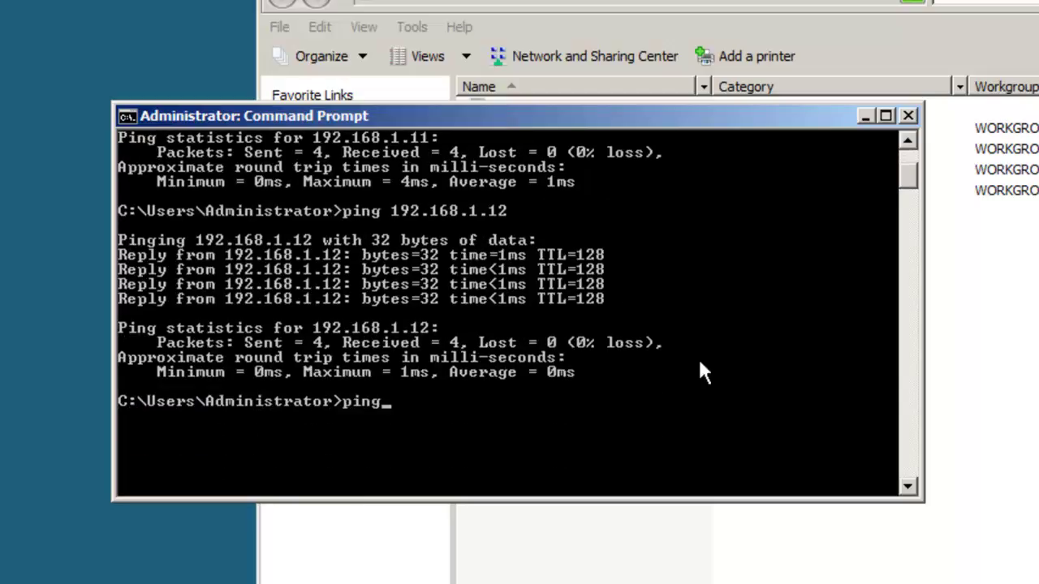
{"action": "key", "text": "BackSpace"}
{"action": "key", "text": "BackSpace"}
{"action": "key", "text": "BackSpace"}
{"action": "key", "text": "BackSpace"}
{"action": "key", "text": "Up"}
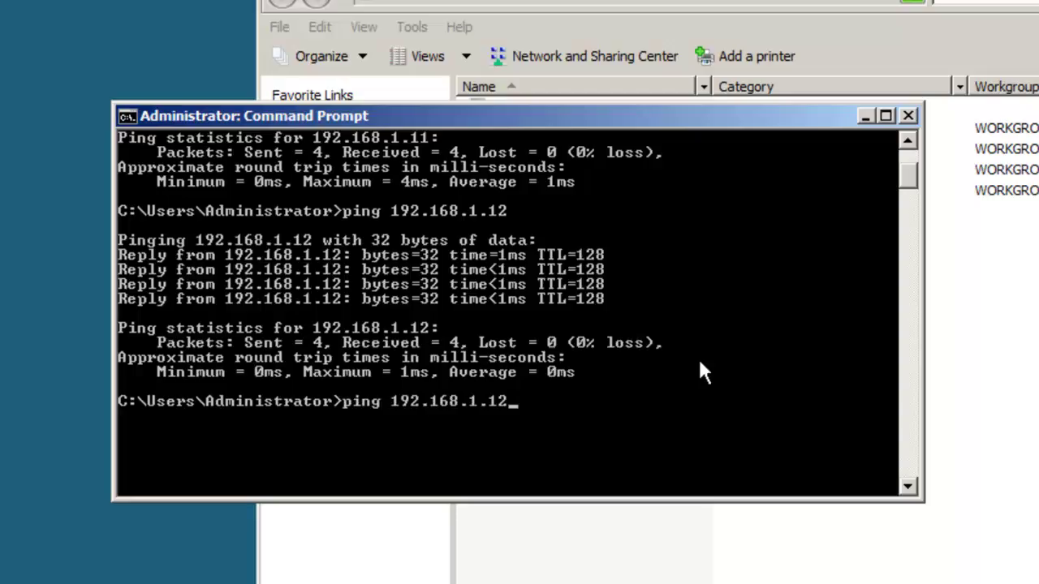
{"action": "key", "text": "BackSpace"}
{"action": "type", "text": "3"}
{"action": "key", "text": "Return"}
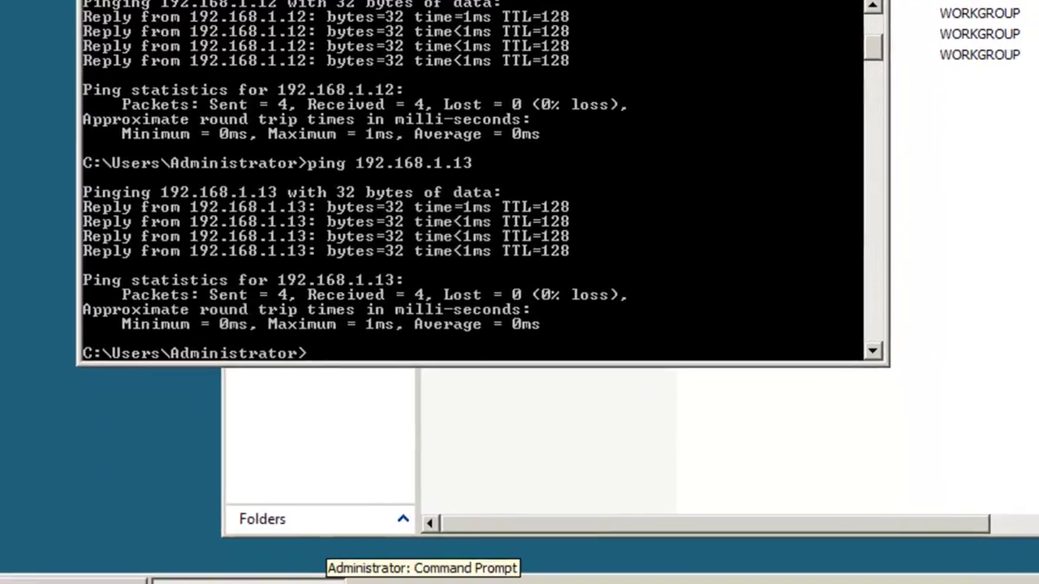
Switch to the Windows 7 virtual machine, open Command Prompt and ping 192.168.1.13.
{"action": "mouse_move", "coordinate": [406, 581]}
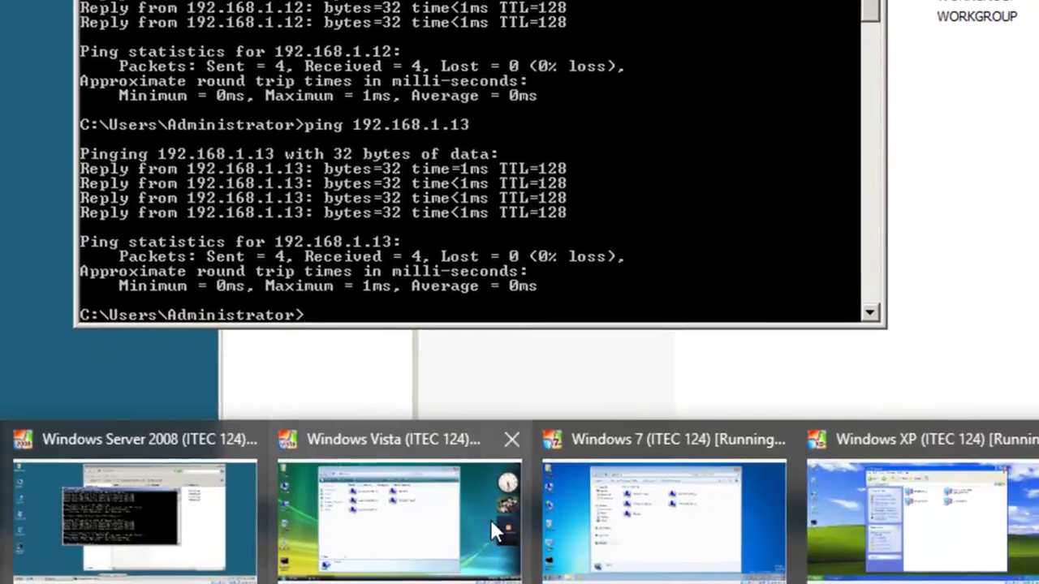
{"action": "left_click", "coordinate": [648, 535]}
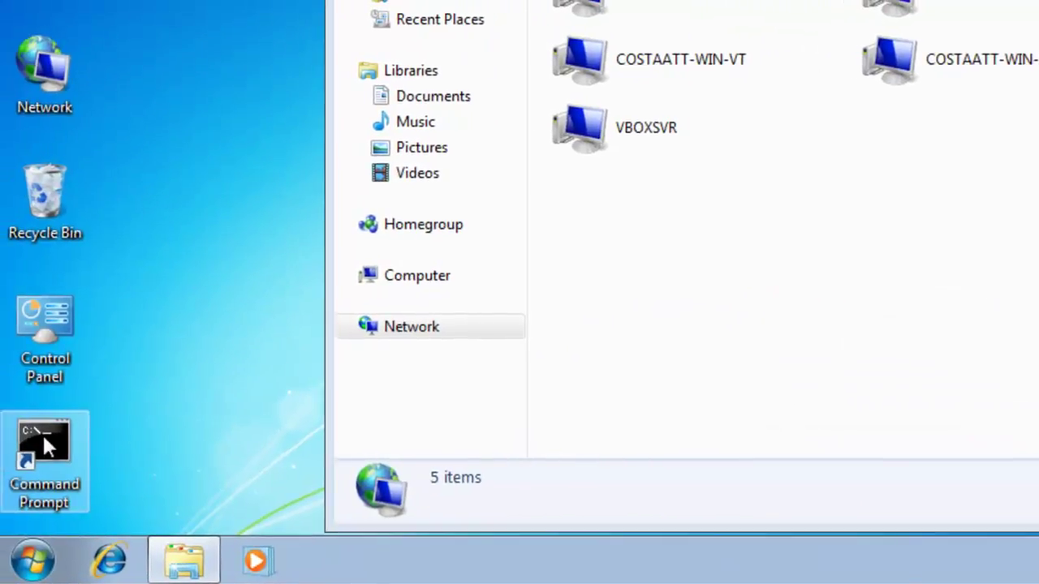
{"action": "double_click", "coordinate": [42, 432]}
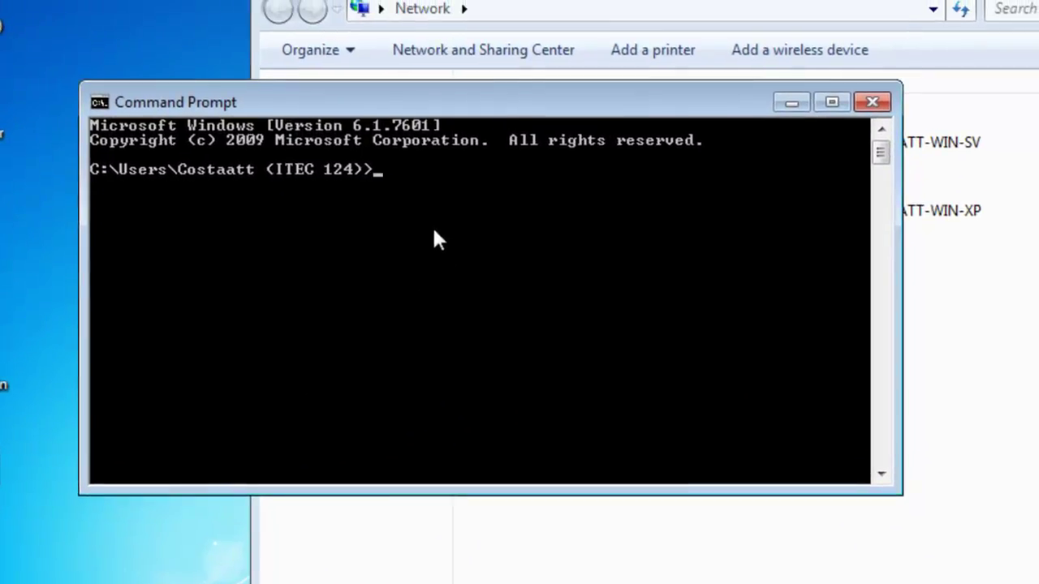
{"action": "type", "text": "ping 192.168."}
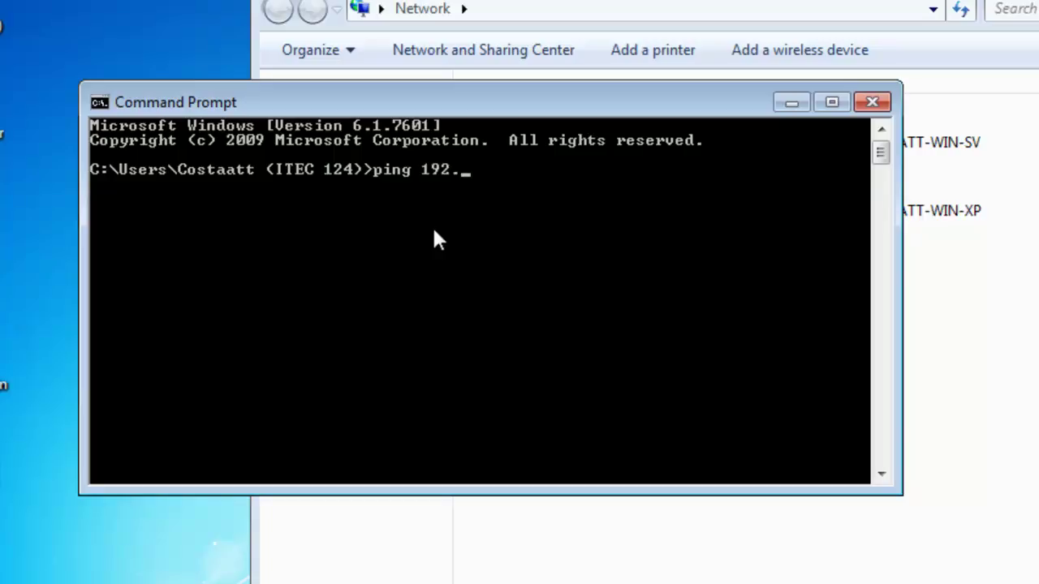
{"action": "type", "text": "1.13"}
{"action": "key", "text": "Return"}
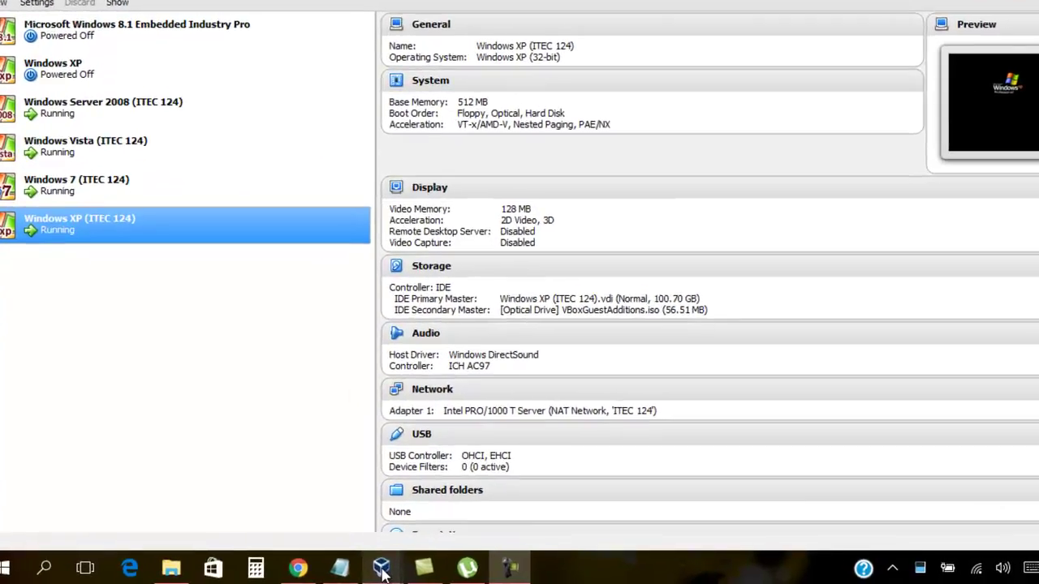
On the Windows Server 2008 virtual machine, start the Add Roles Wizard, select the DNS Server role and continue to its introduction.
{"action": "mouse_move", "coordinate": [354, 568]}
{"action": "left_click", "coordinate": [280, 512]}
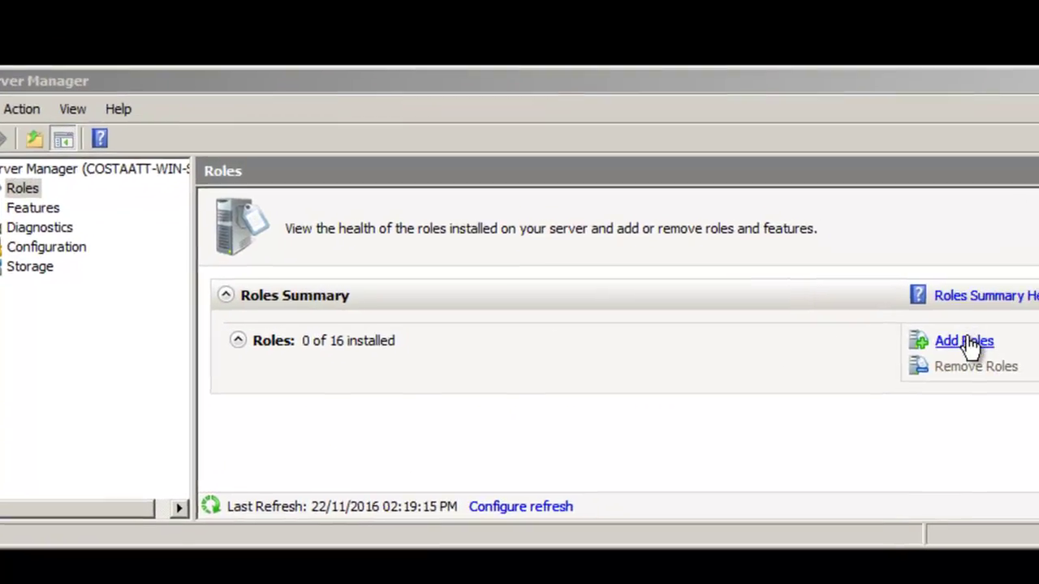
{"action": "left_click", "coordinate": [967, 339]}
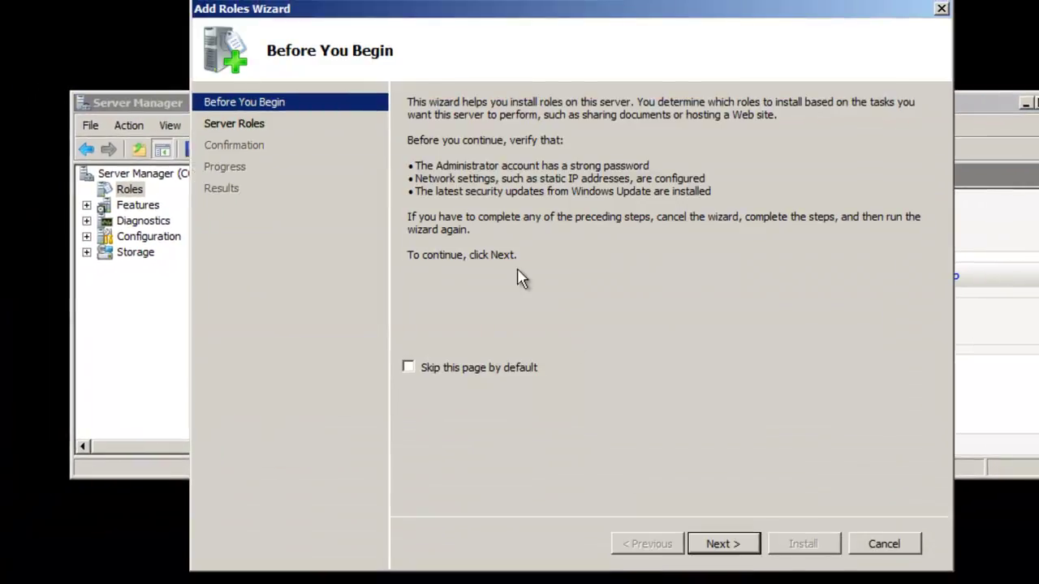
{"action": "left_click", "coordinate": [718, 544]}
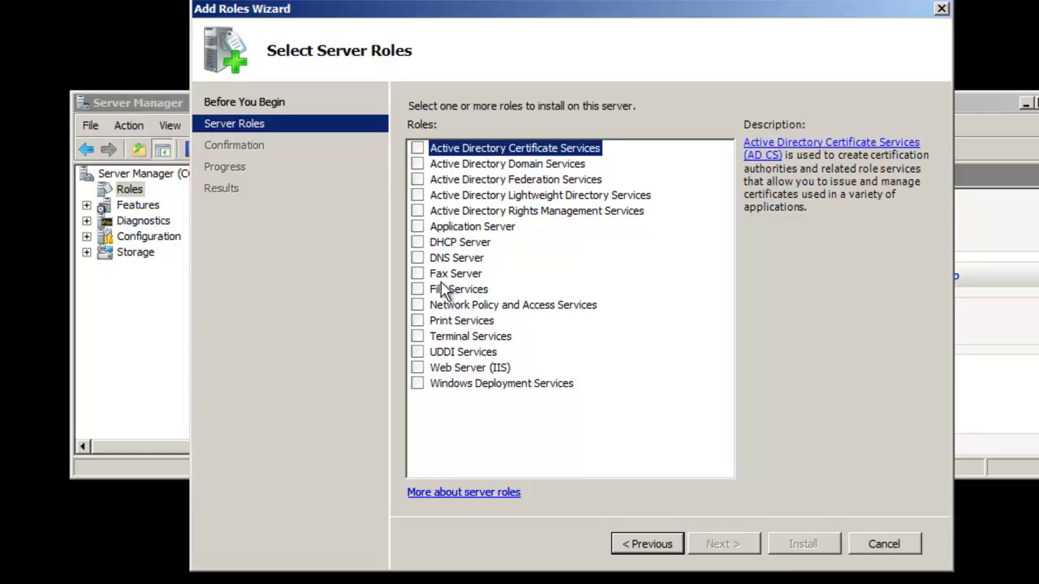
{"action": "left_click", "coordinate": [416, 259]}
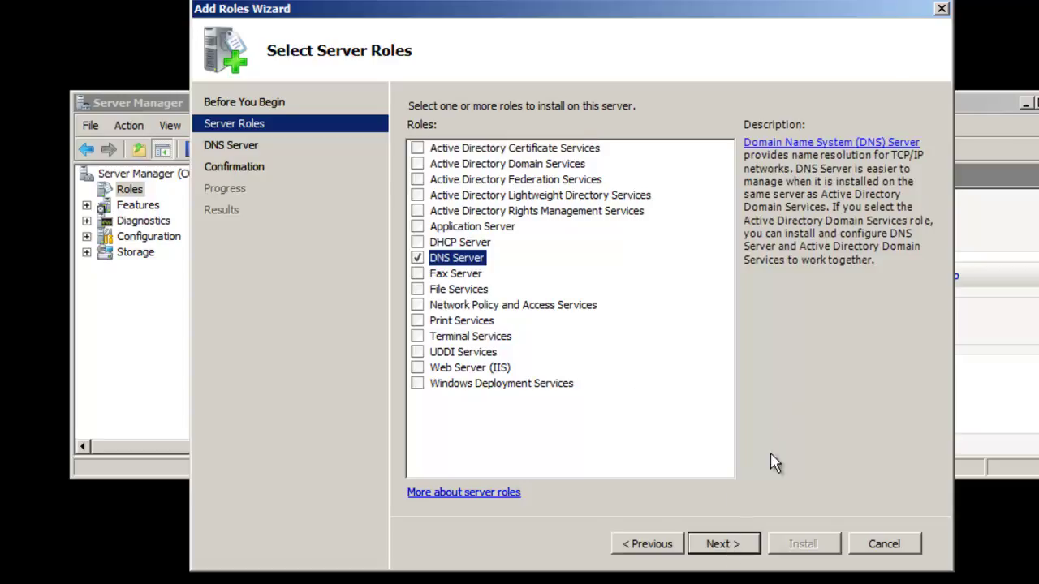
{"action": "left_click", "coordinate": [722, 543]}
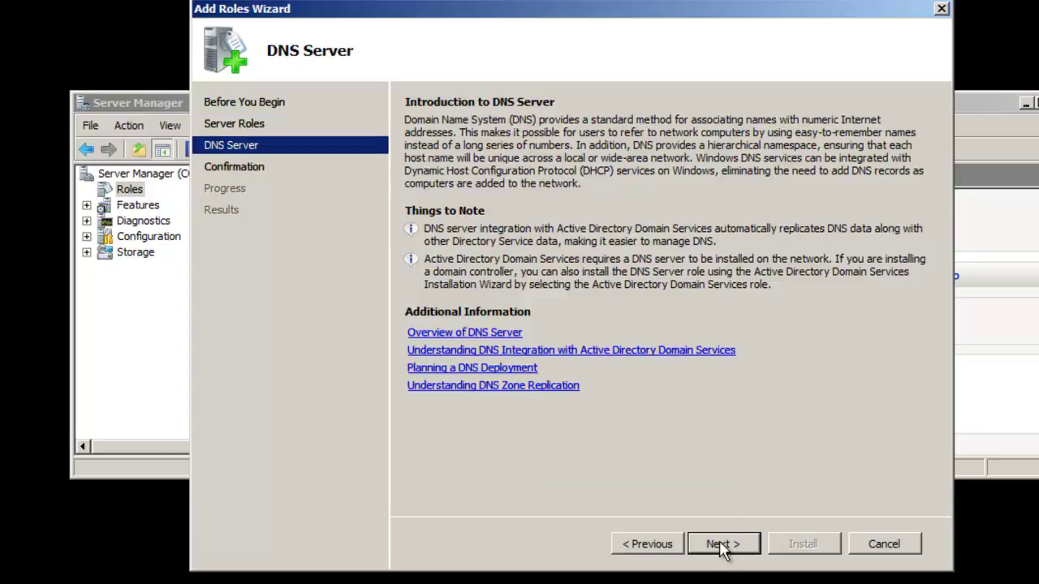
Confirm and install the DNS Server role, then close the Add Roles Wizard.
{"action": "left_click", "coordinate": [726, 546]}
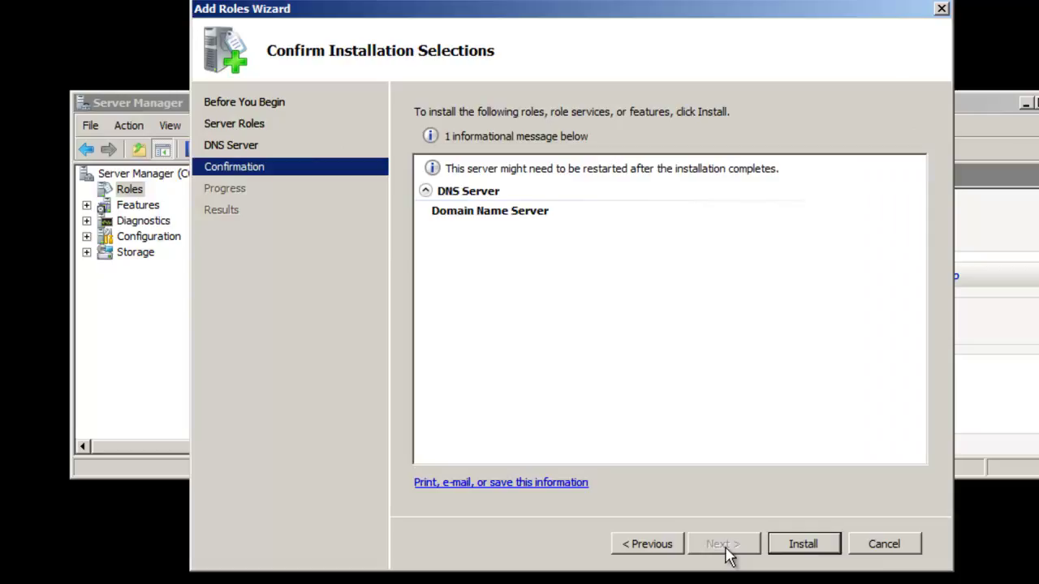
{"action": "left_click", "coordinate": [792, 552]}
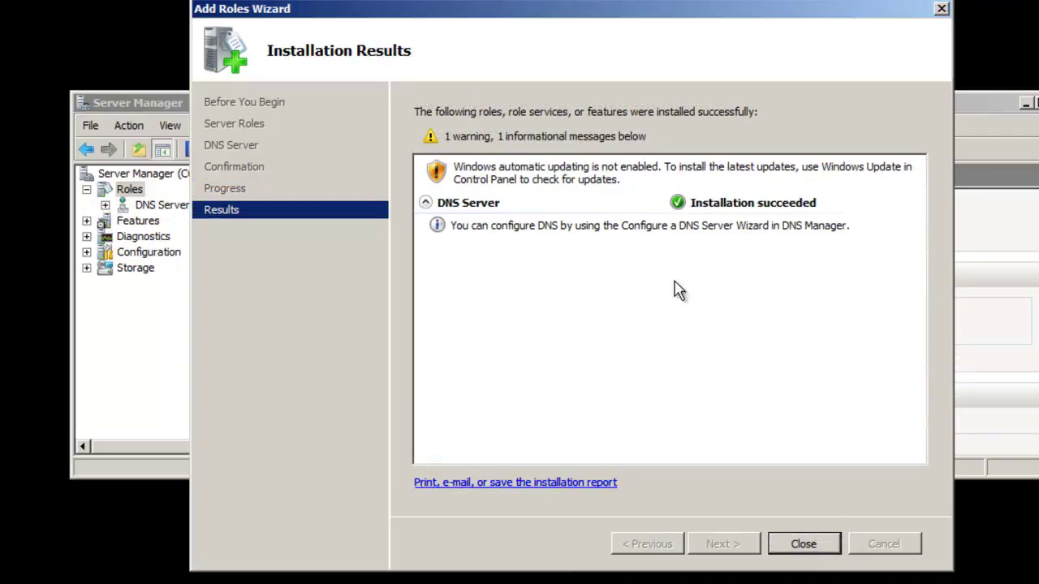
{"action": "left_click", "coordinate": [801, 545]}
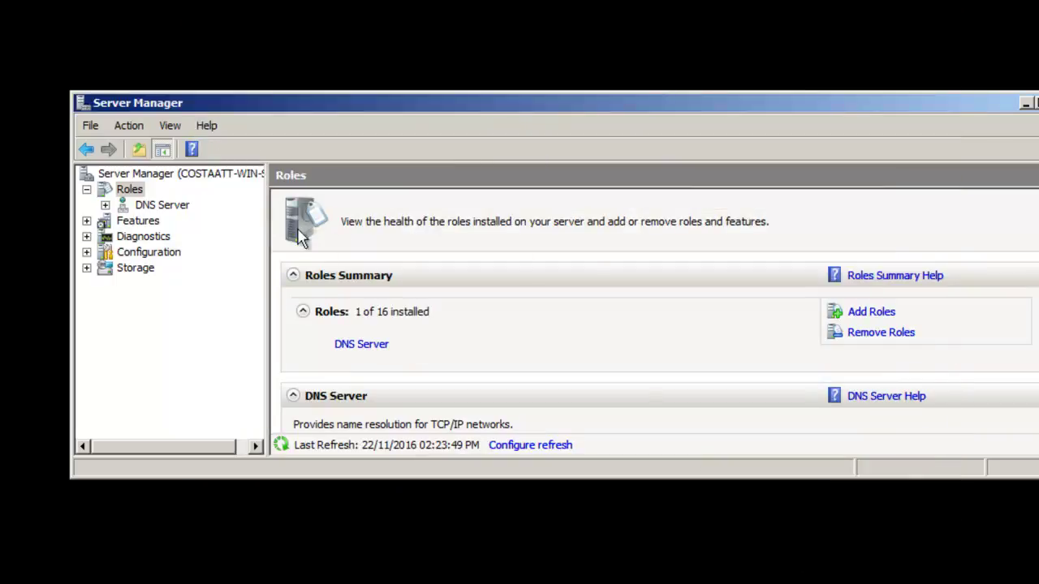
Add the Active Directory Domain Services role to the server and run its installation.
{"action": "left_click", "coordinate": [869, 315]}
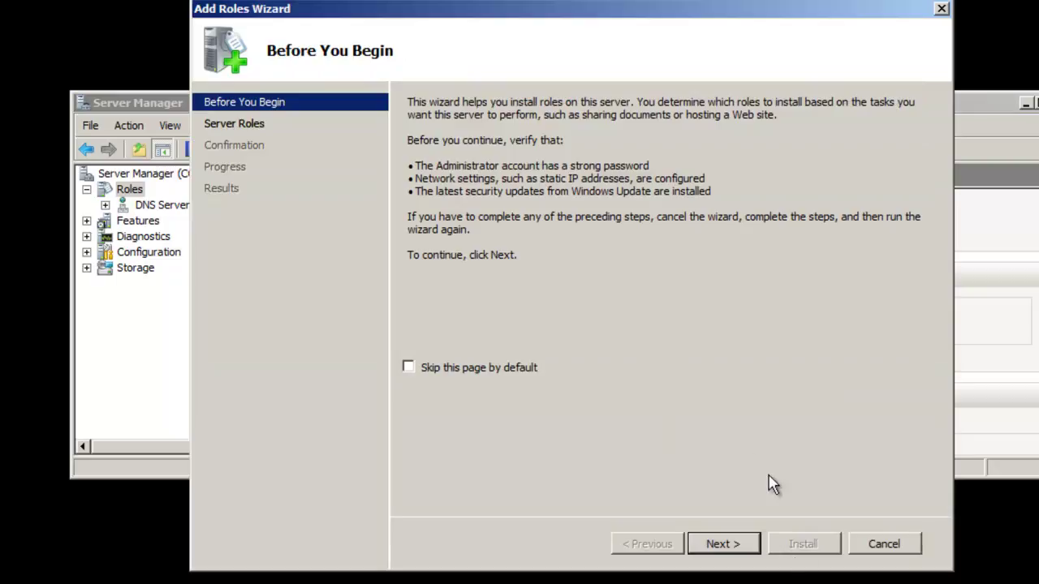
{"action": "left_click", "coordinate": [734, 544]}
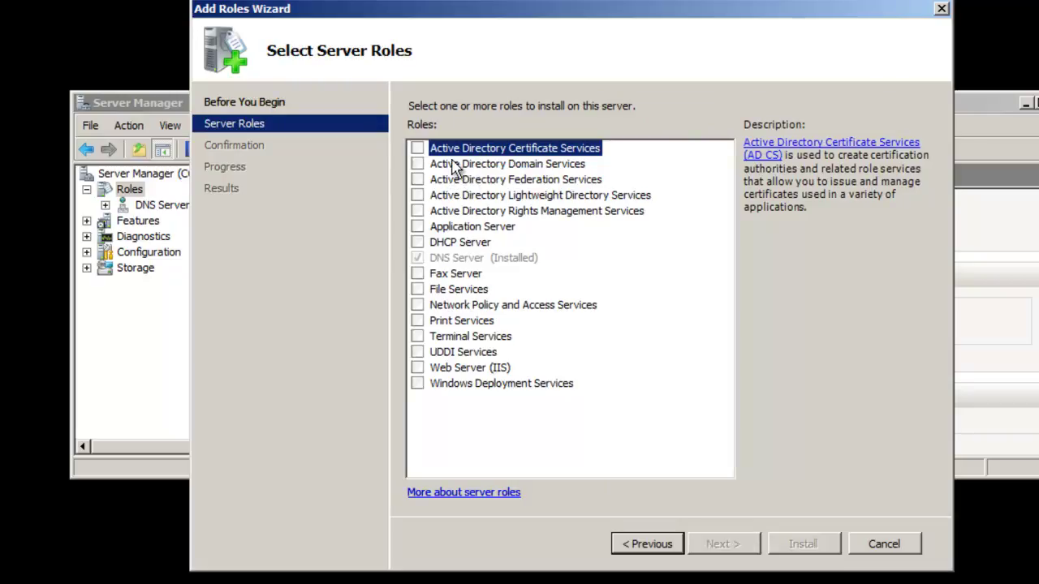
{"action": "left_click", "coordinate": [417, 164]}
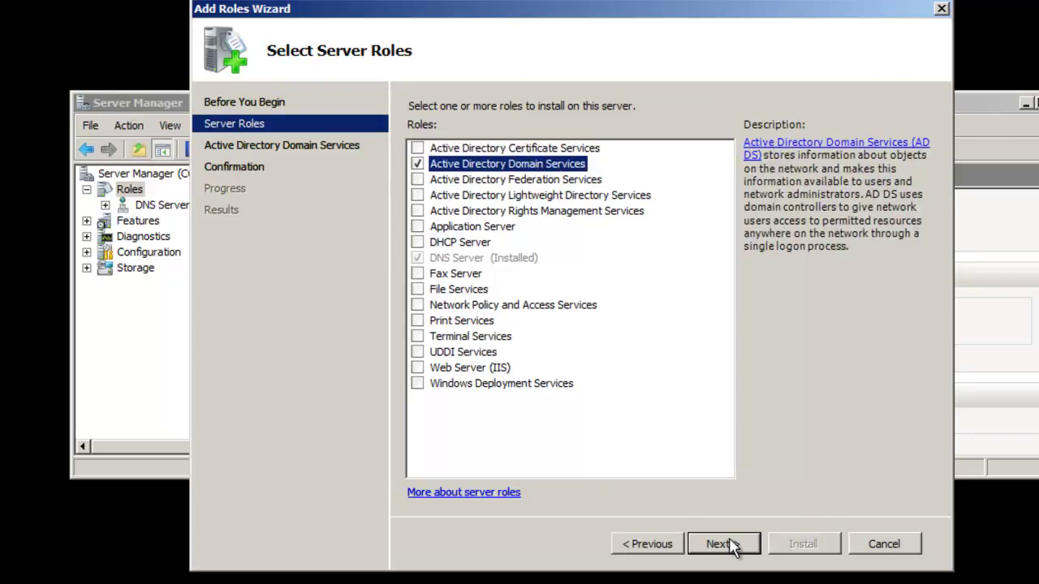
{"action": "left_click", "coordinate": [722, 543]}
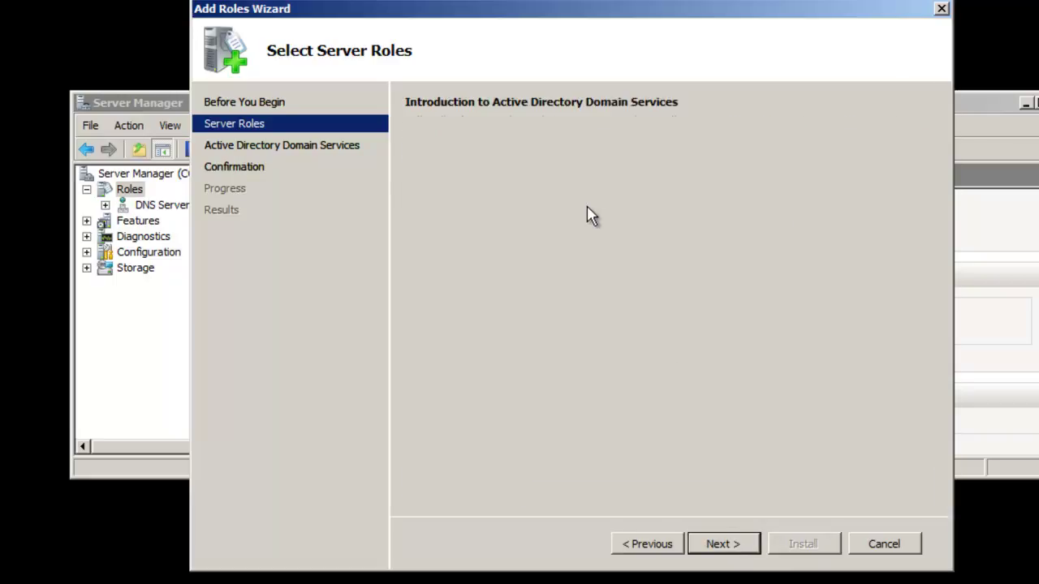
{"action": "left_click", "coordinate": [747, 544]}
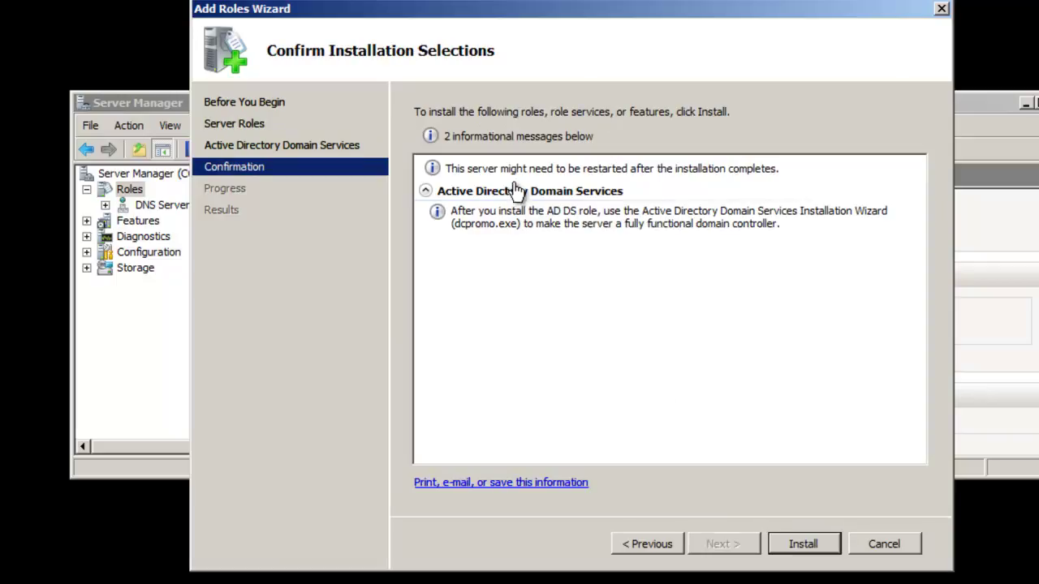
{"action": "left_click", "coordinate": [795, 549]}
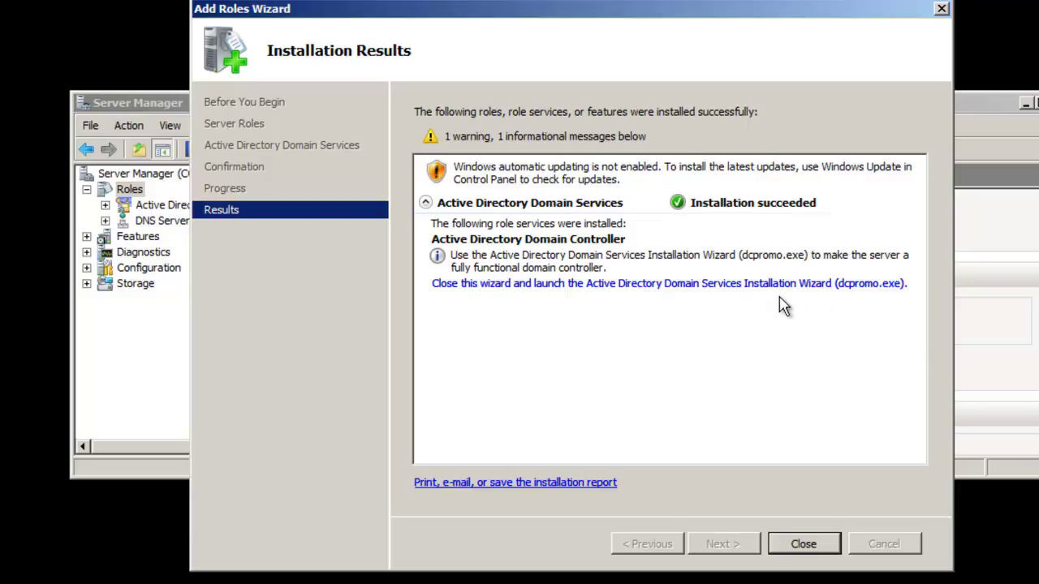
Launch the Active Directory Domain Services Installation Wizard (dcpromo.exe) and choose to create a new domain in a new forest.
{"action": "left_click", "coordinate": [801, 284]}
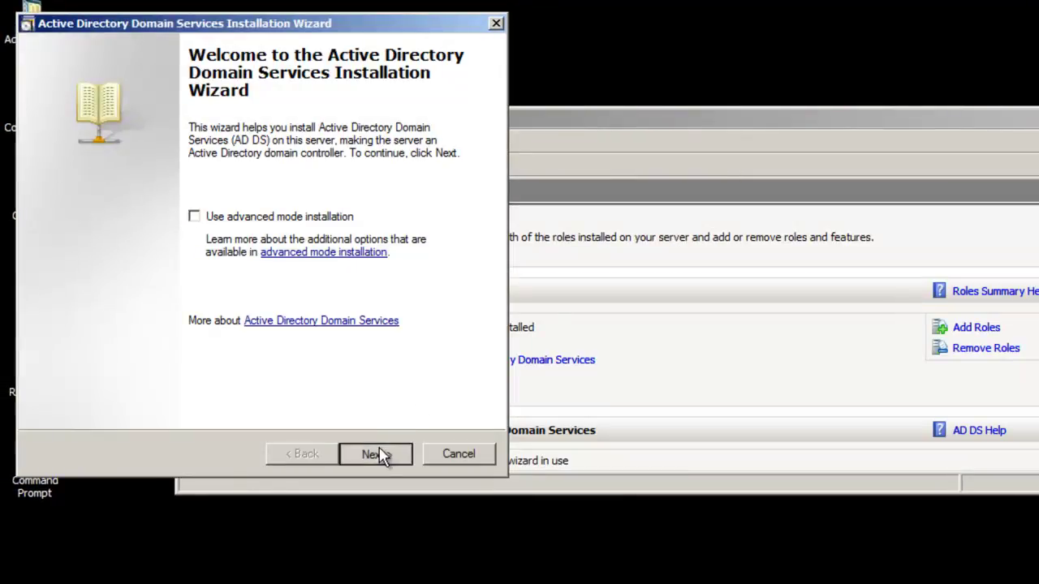
{"action": "left_click", "coordinate": [378, 453]}
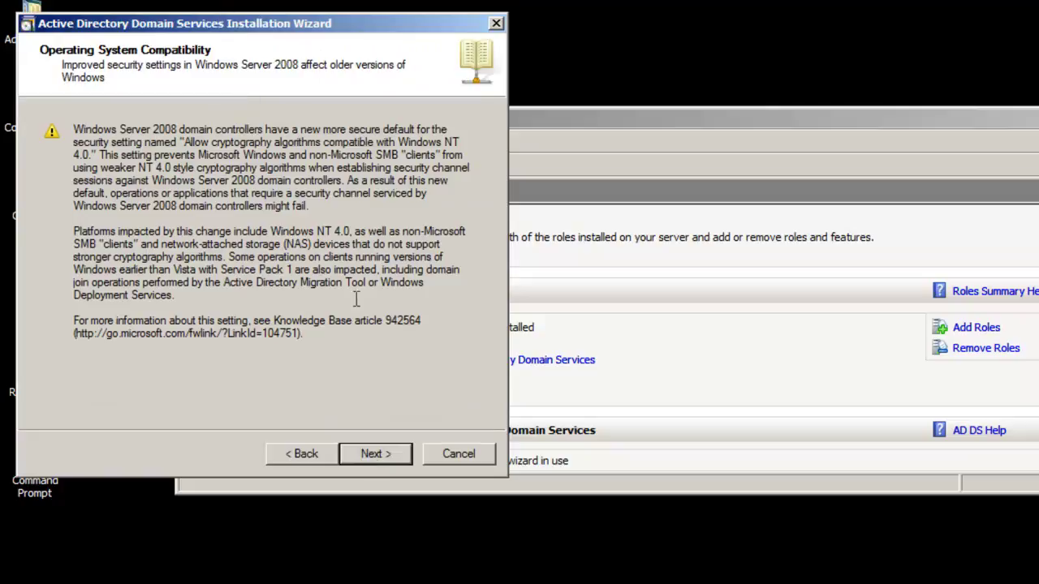
{"action": "left_click", "coordinate": [371, 456]}
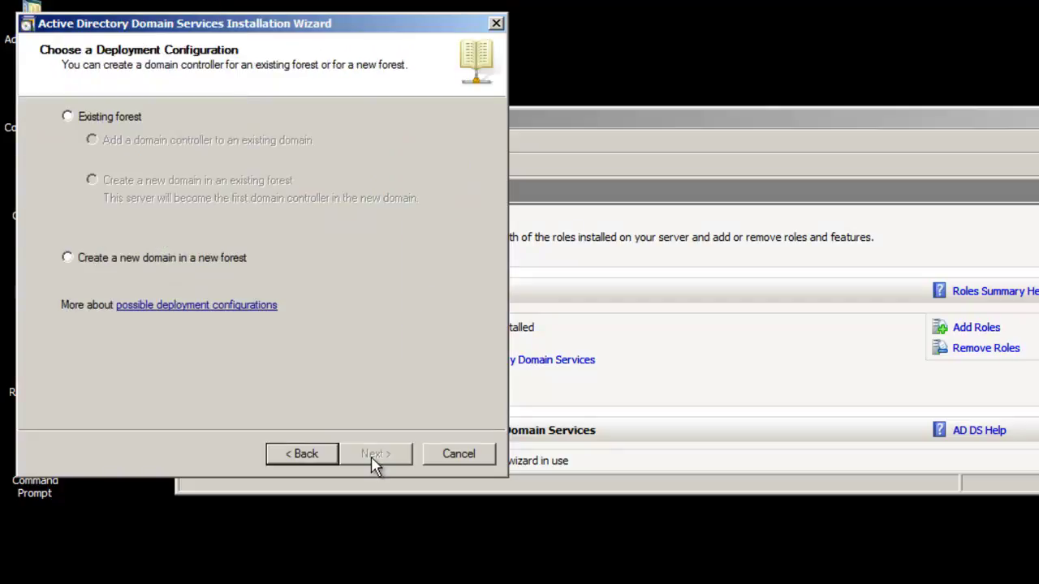
{"action": "left_click", "coordinate": [173, 260]}
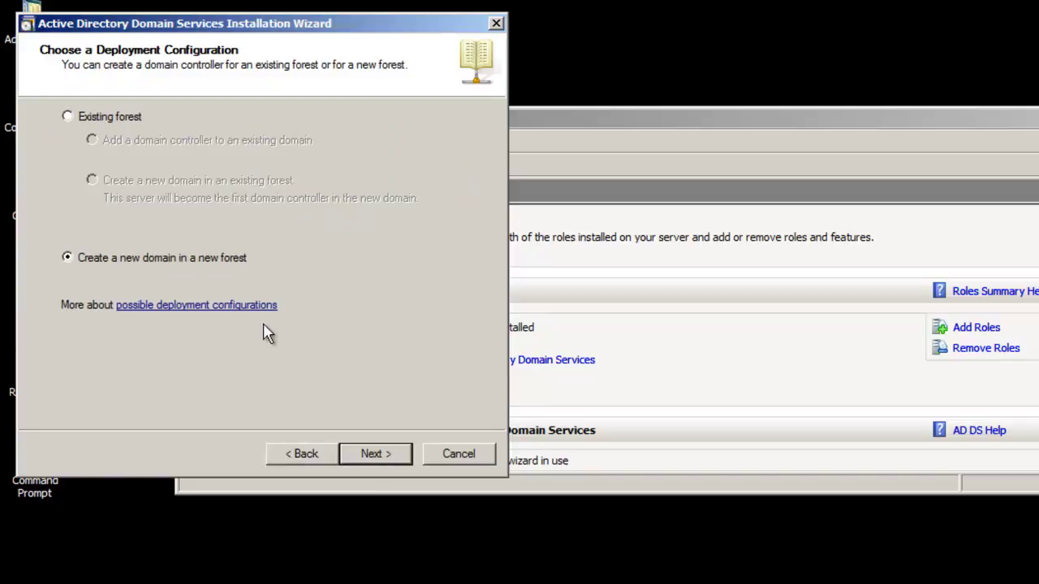
{"action": "left_click", "coordinate": [366, 459]}
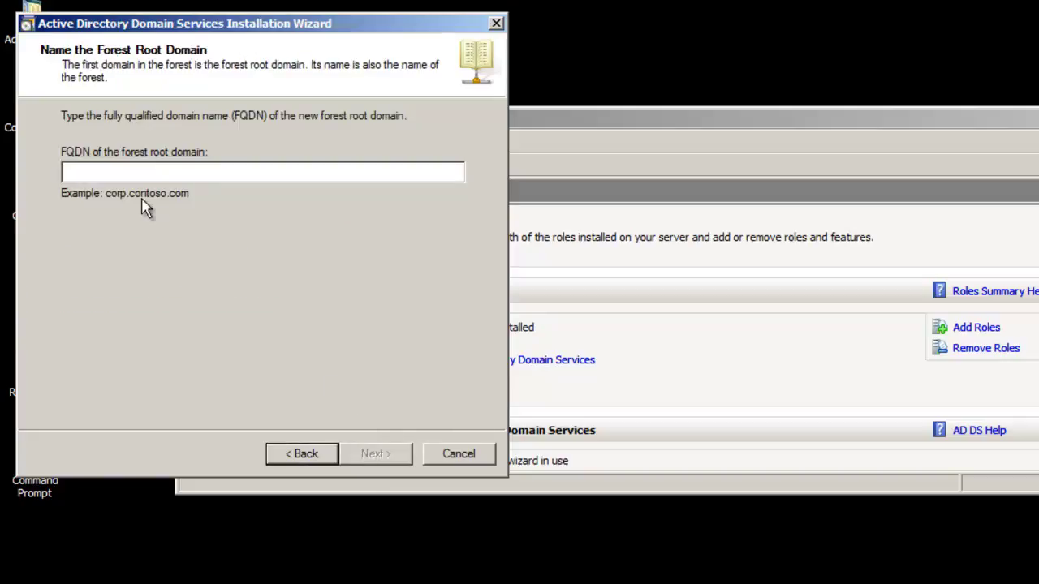
Name the forest root domain costaatt.itec124.com and set the forest functional level to Windows Server 2008.
{"action": "type", "text": "costaatt.itec124.com"}
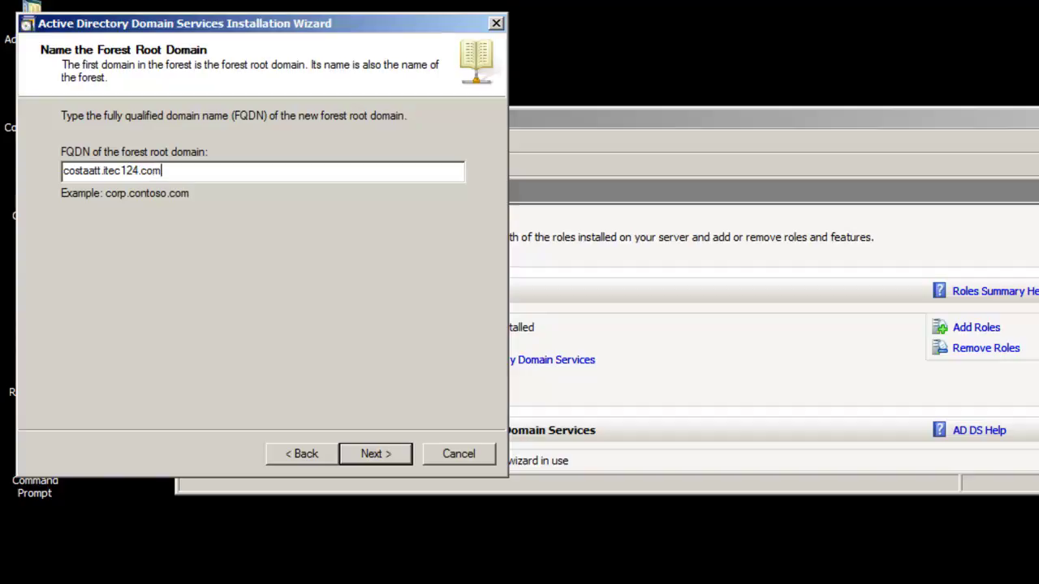
{"action": "left_click", "coordinate": [387, 462]}
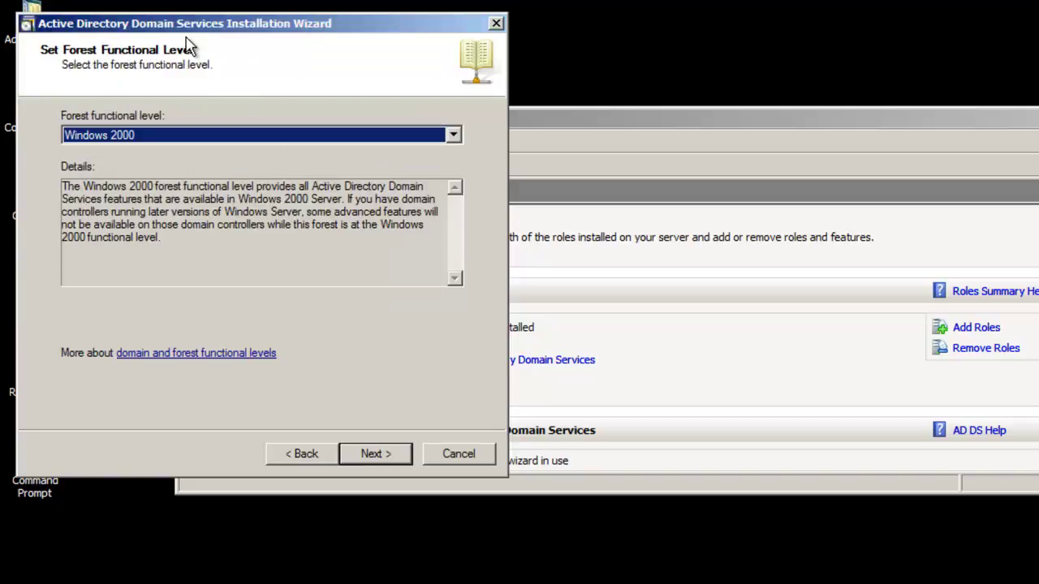
{"action": "left_click", "coordinate": [193, 133]}
{"action": "left_click", "coordinate": [203, 178]}
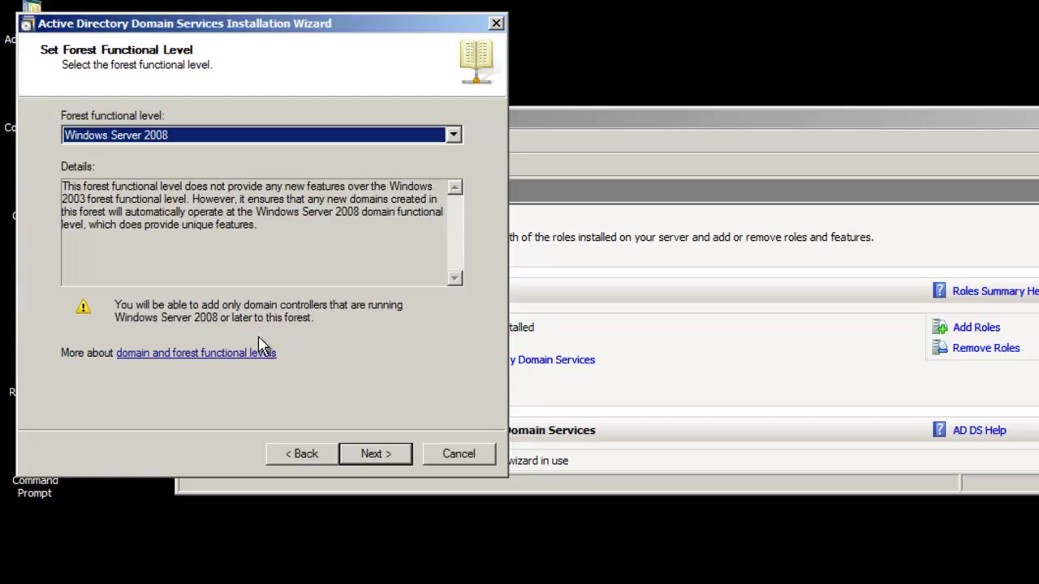
{"action": "left_click", "coordinate": [395, 467]}
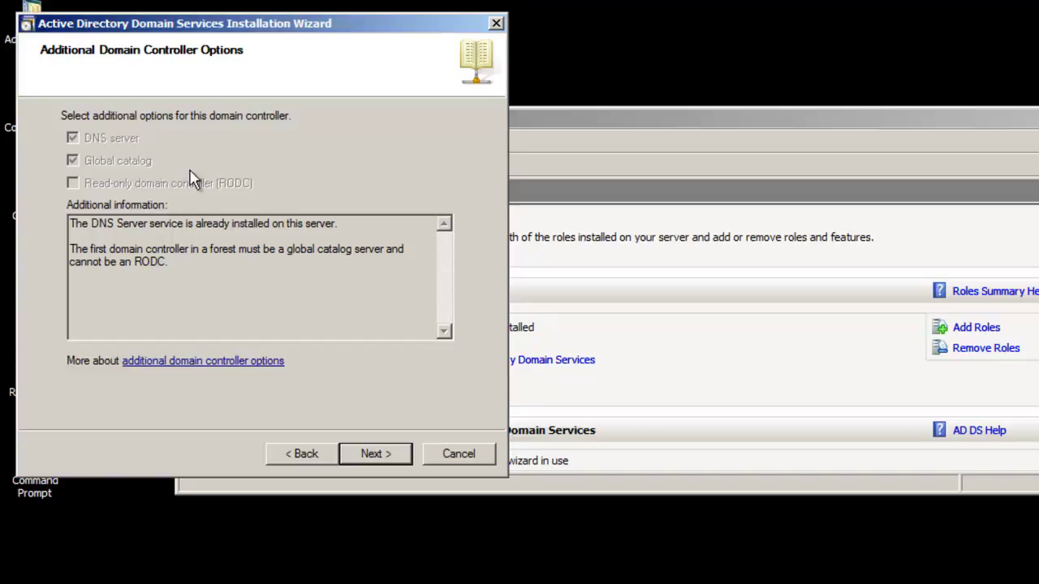
Accept the additional domain controller options, continue without a DNS delegation, and keep the default database, log files and SYSVOL folders.
{"action": "left_click", "coordinate": [375, 455]}
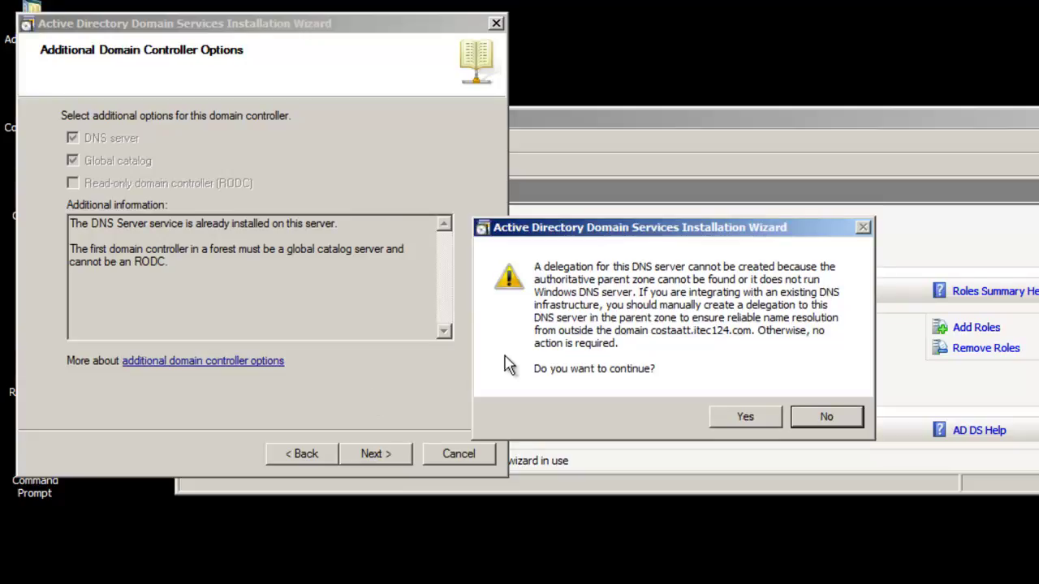
{"action": "left_click", "coordinate": [733, 418]}
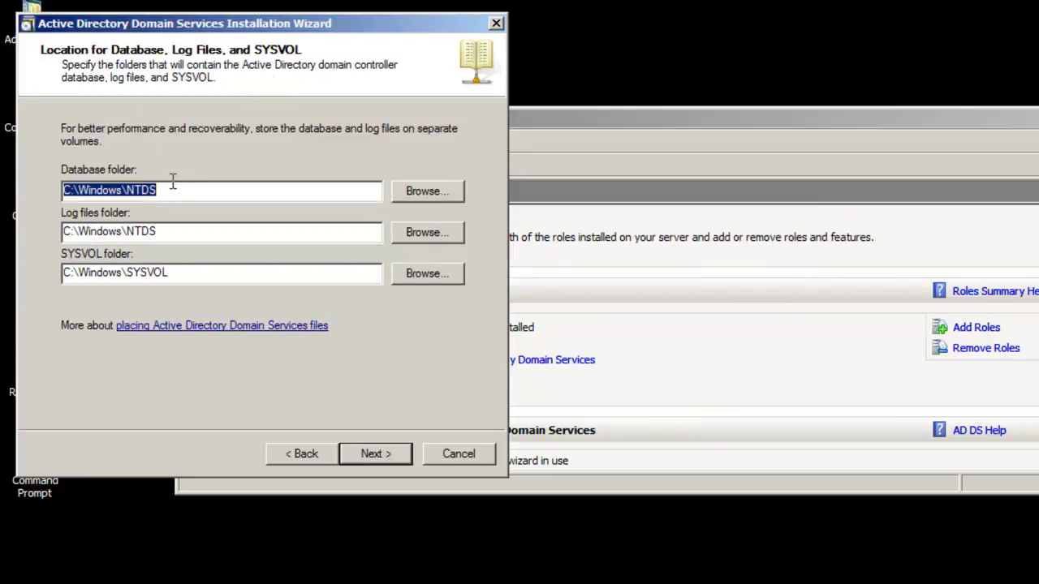
{"action": "left_click", "coordinate": [182, 232]}
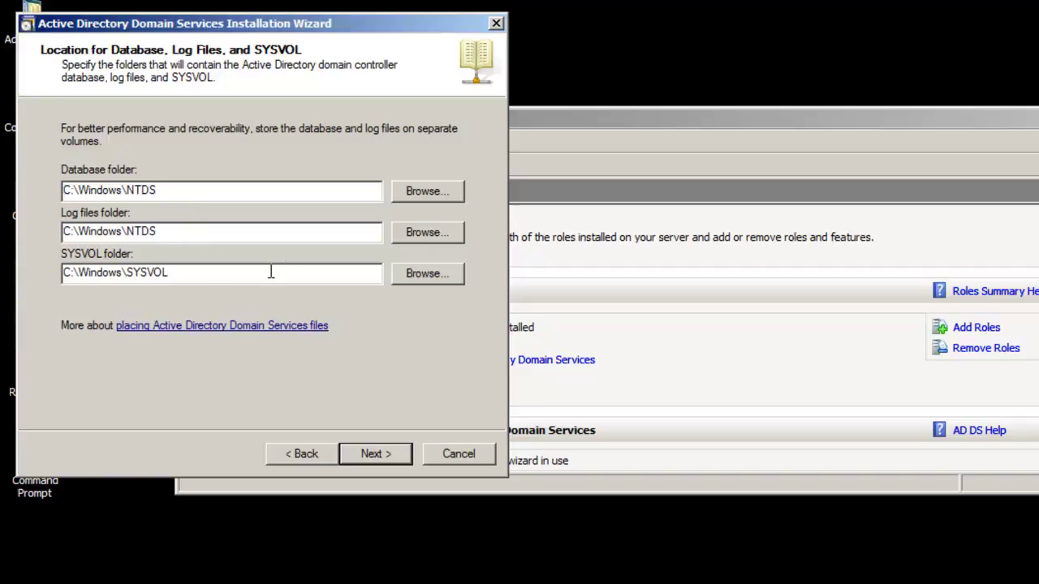
{"action": "left_click", "coordinate": [367, 456]}
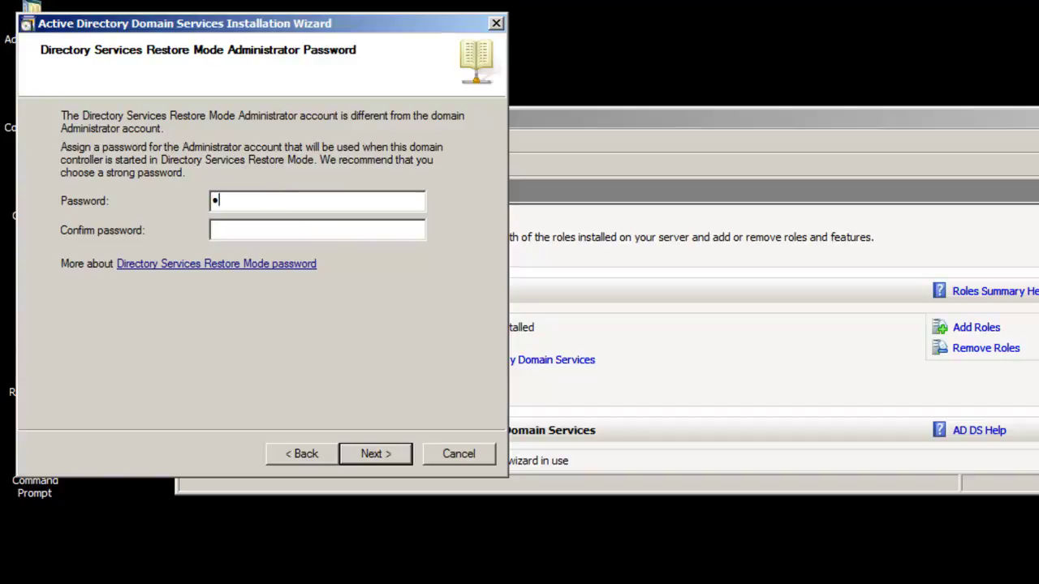
Enter and confirm the Directory Services Restore Mode administrator password and continue to the summary.
{"action": "type", "text": "•••"}
{"action": "key", "text": "Tab"}
{"action": "type", "text": "••"}
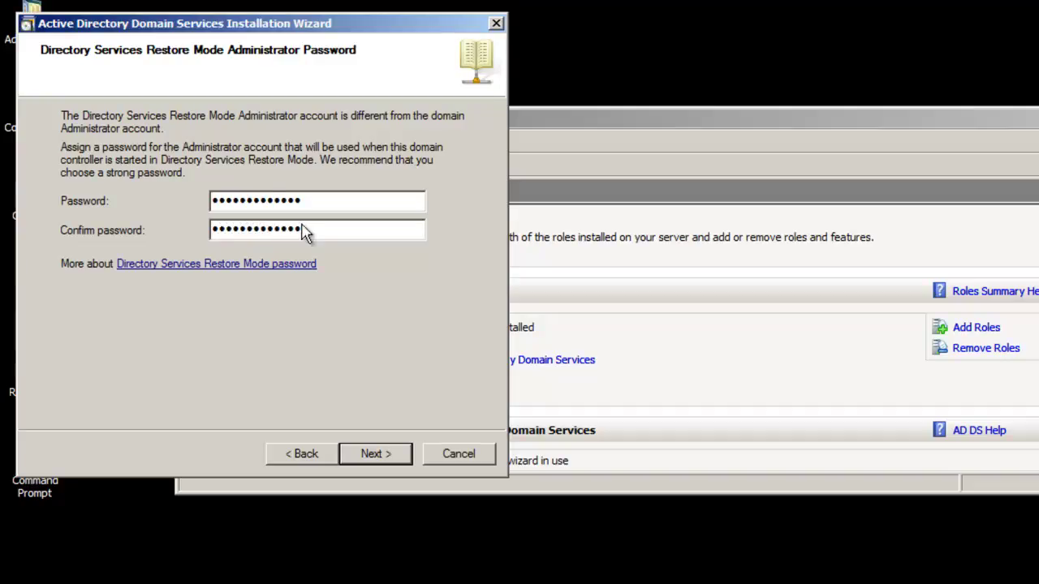
{"action": "left_click", "coordinate": [389, 454]}
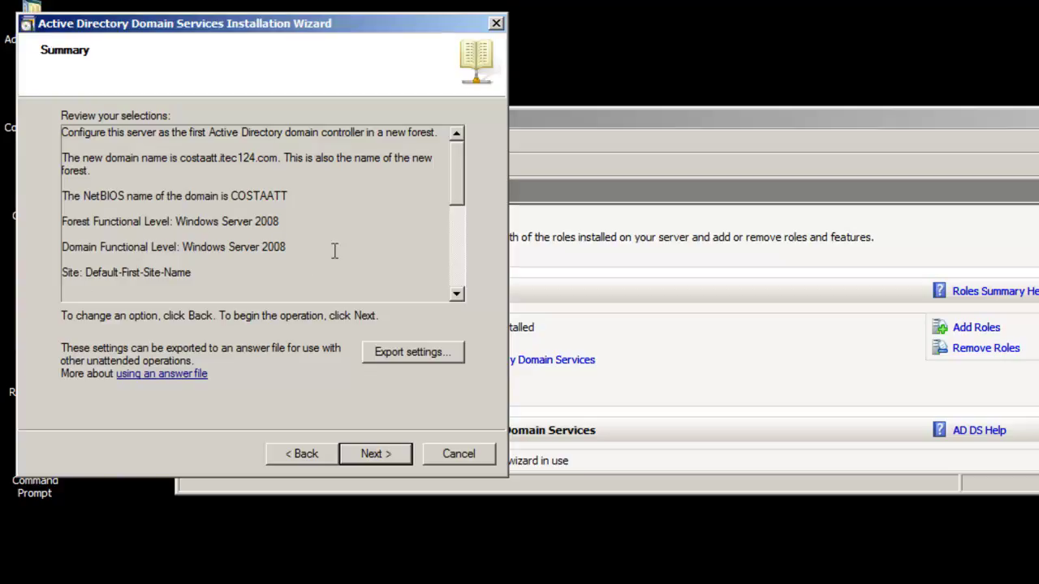
Review the summary of selections, start the domain controller configuration and enable reboot on completion.
{"action": "left_click_drag", "start_coordinate": [458, 185], "coordinate": [466, 122]}
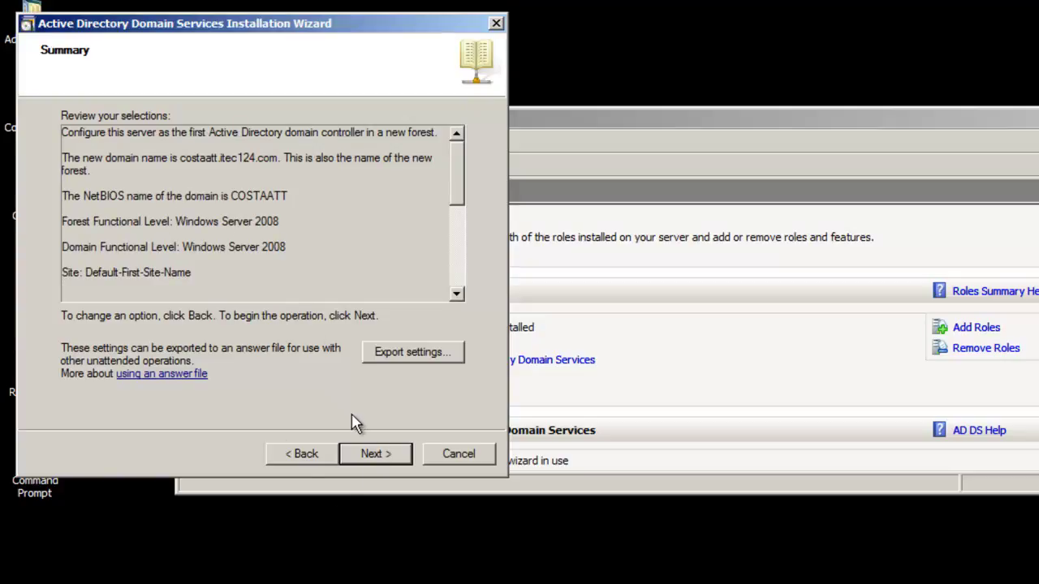
{"action": "left_click", "coordinate": [364, 456]}
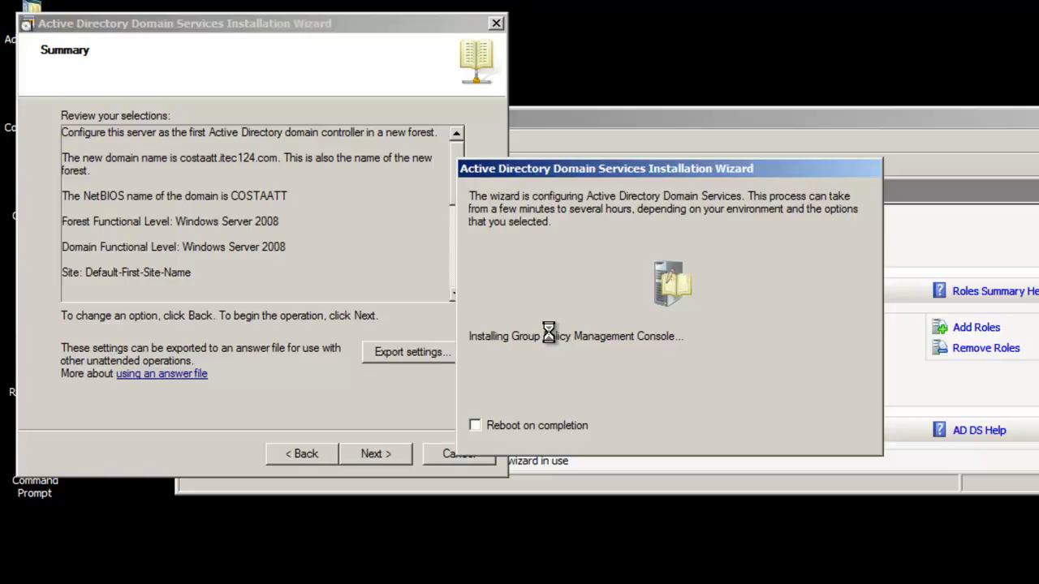
{"action": "left_click", "coordinate": [532, 432]}
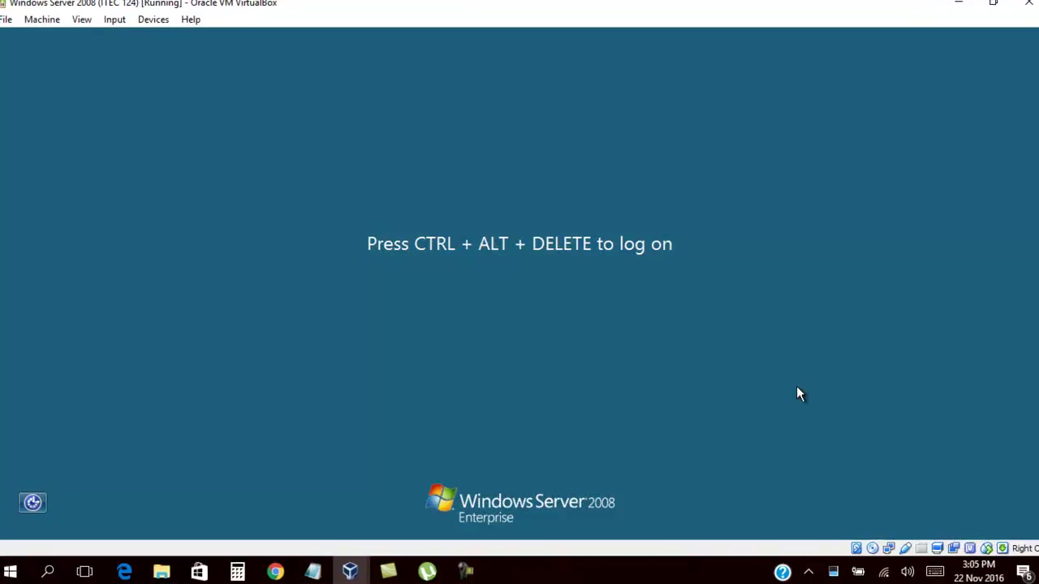
Log on to the restarted Windows Server 2008 machine as the domain administrator by entering the account password.
{"action": "key", "text": "ctrl+alt+Delete"}
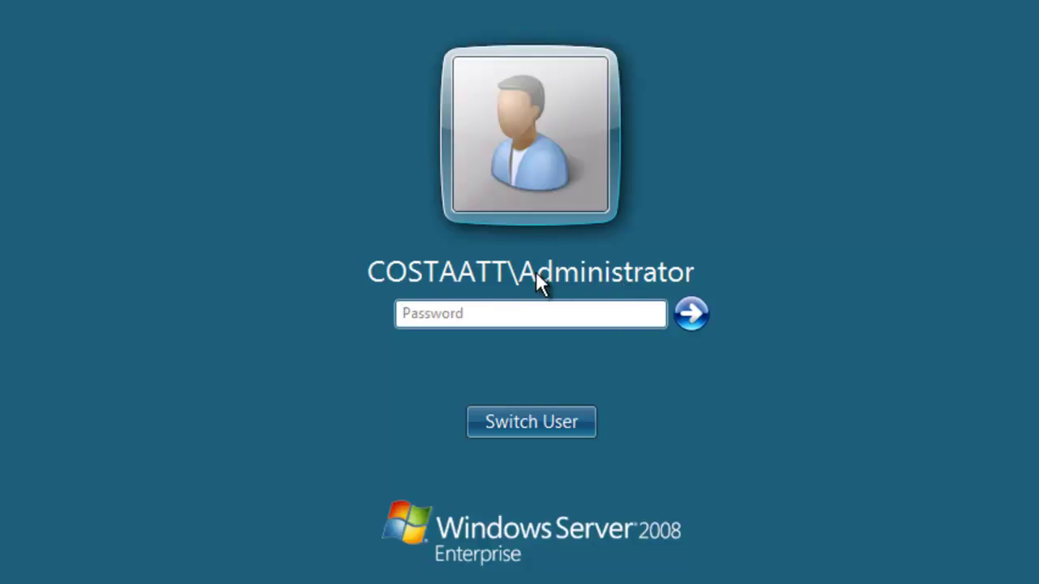
{"action": "left_click", "coordinate": [515, 305]}
{"action": "type", "text": "*******"}
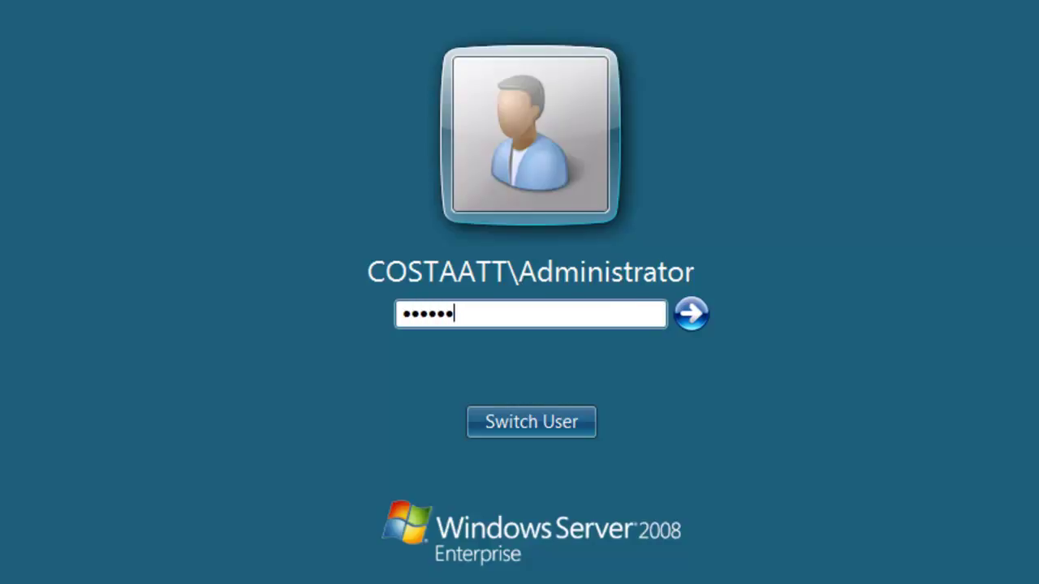
{"action": "type", "text": "*******"}
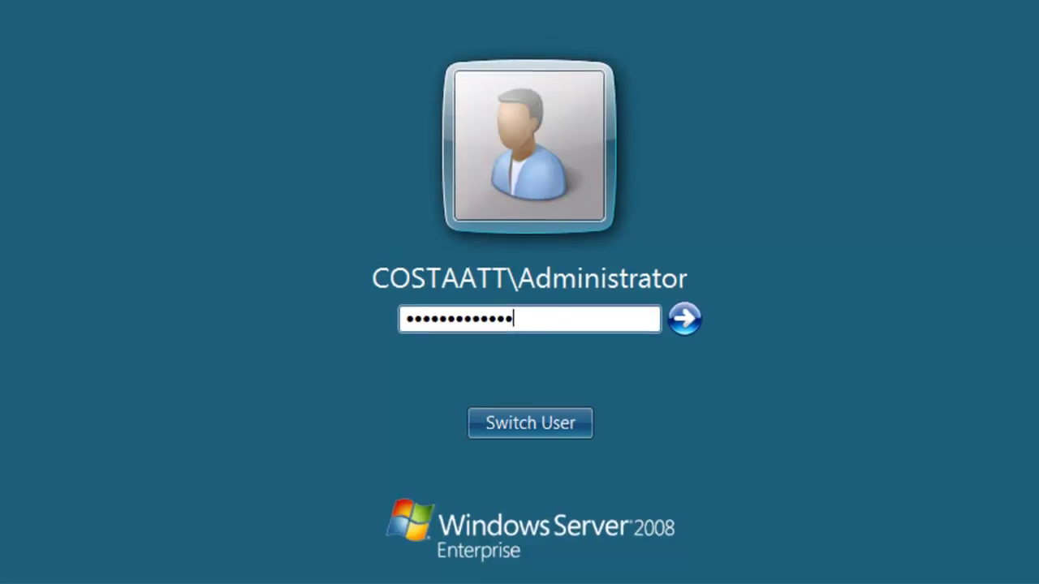
{"action": "key", "text": "Return"}
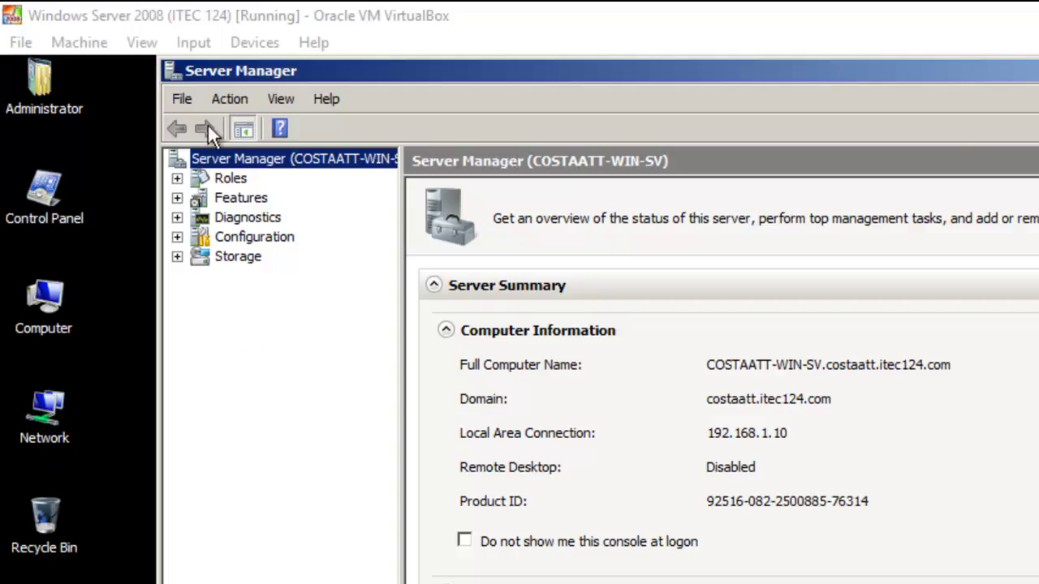
In Server Manager, expand Roles down to the costaatt.itec124.com domain's containers under Active Directory Users and Computers.
{"action": "left_click", "coordinate": [177, 178]}
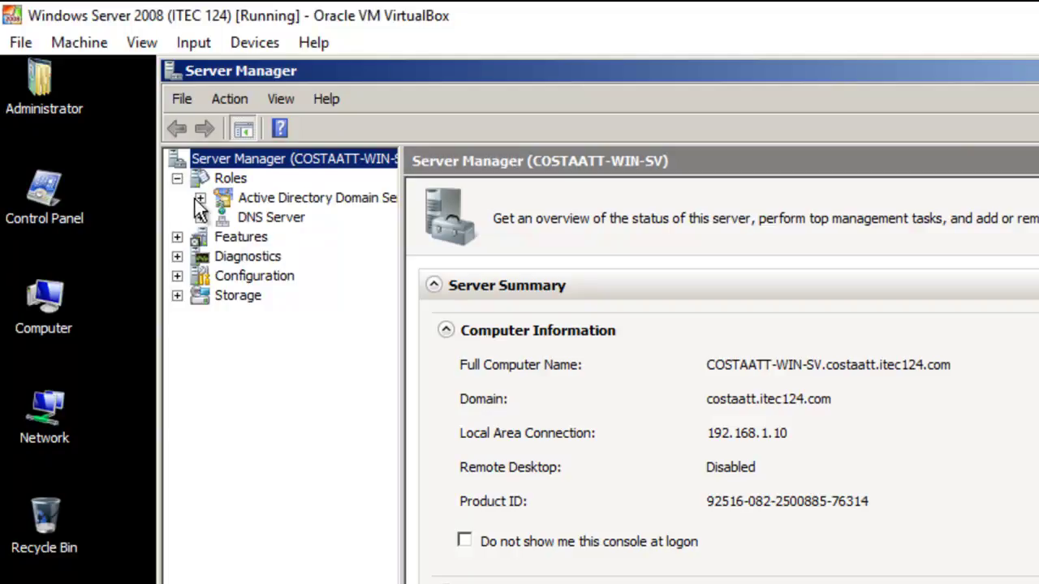
{"action": "left_click", "coordinate": [200, 198]}
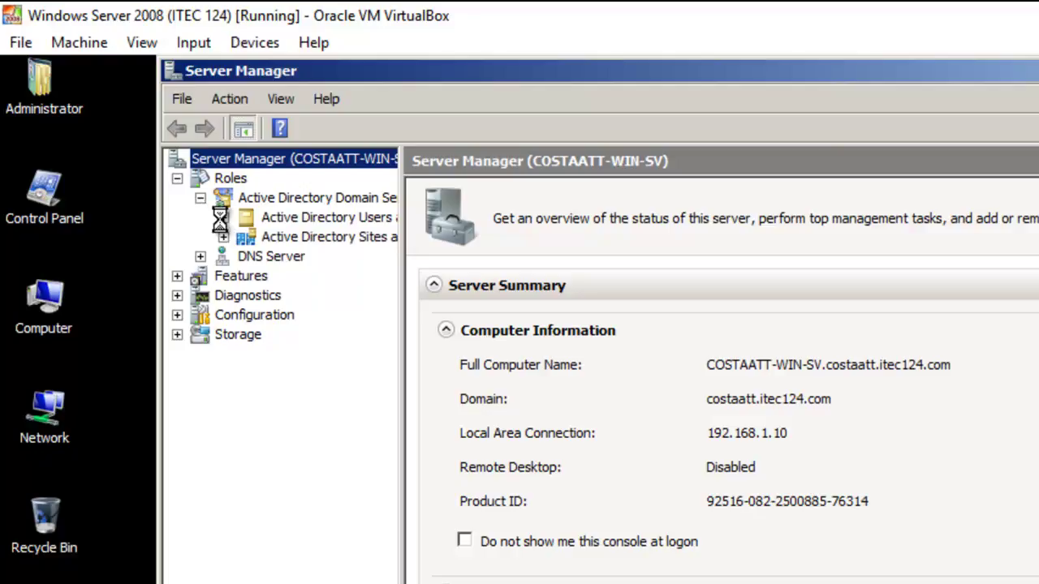
{"action": "left_click", "coordinate": [223, 218]}
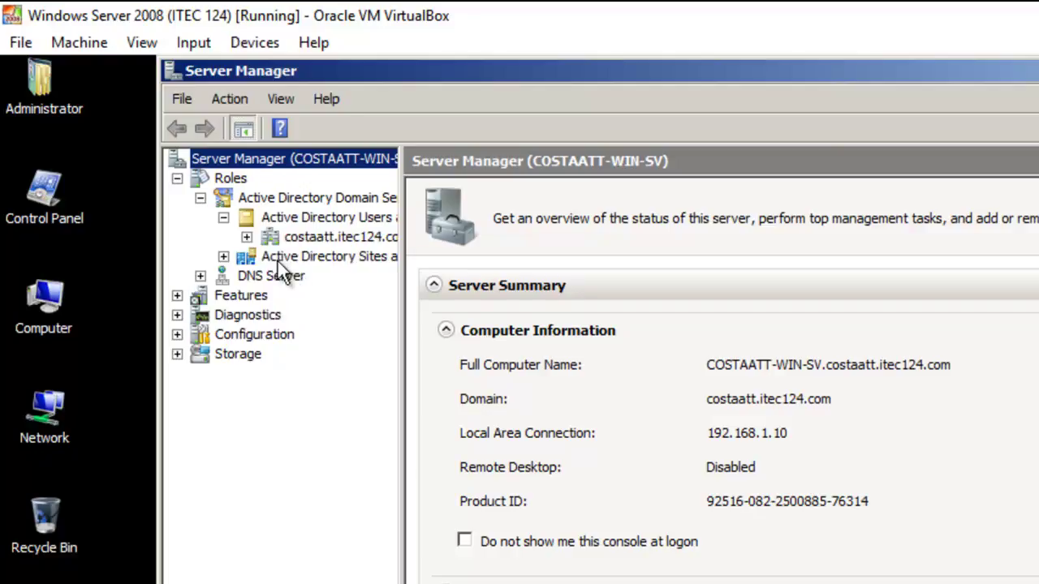
{"action": "left_click", "coordinate": [247, 237]}
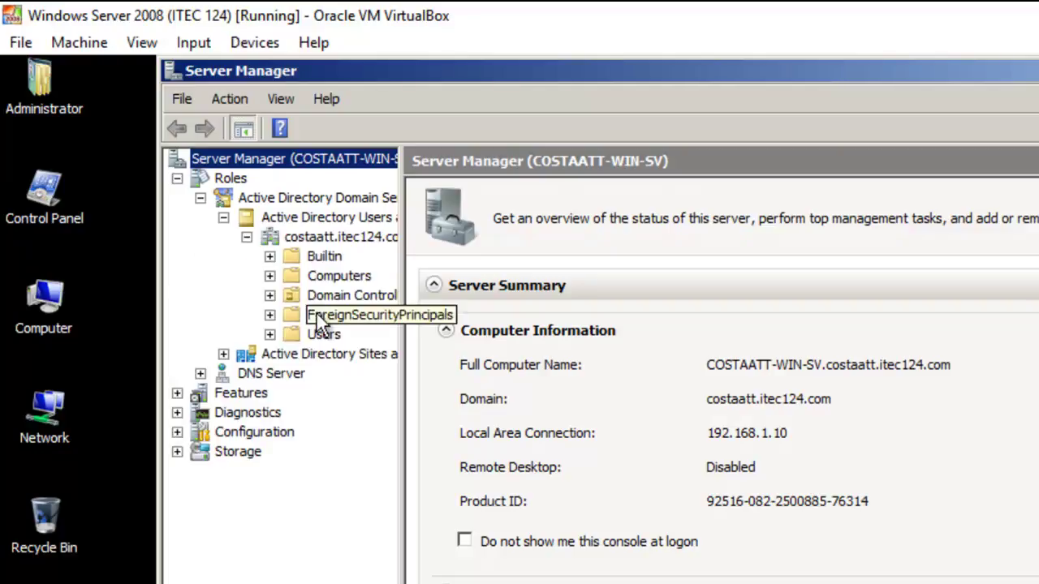
Start a new user in the domain's Users container, entering the person's full name as first name and logon name.
{"action": "left_click", "coordinate": [323, 334]}
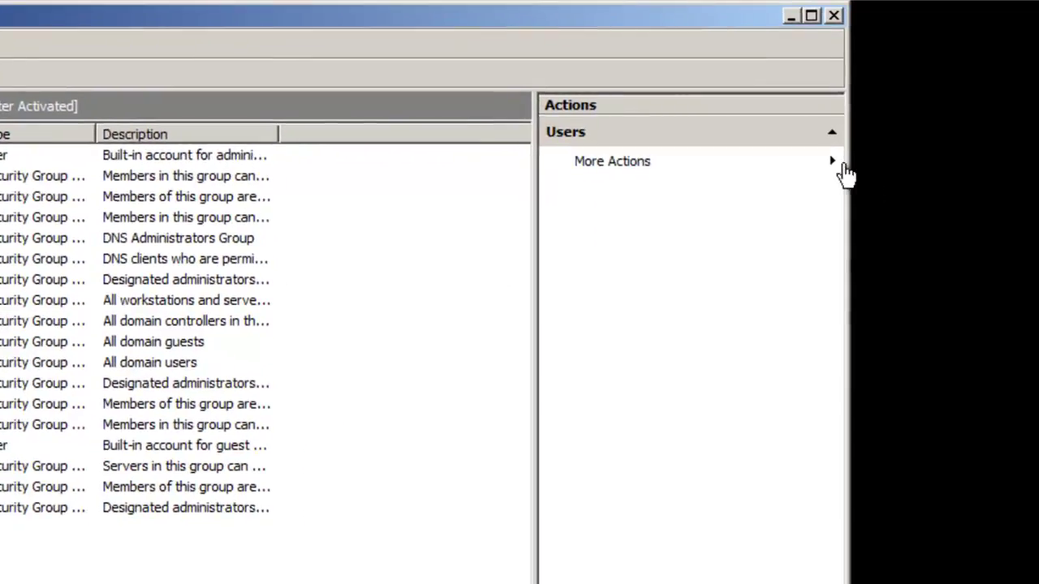
{"action": "left_click", "coordinate": [834, 167]}
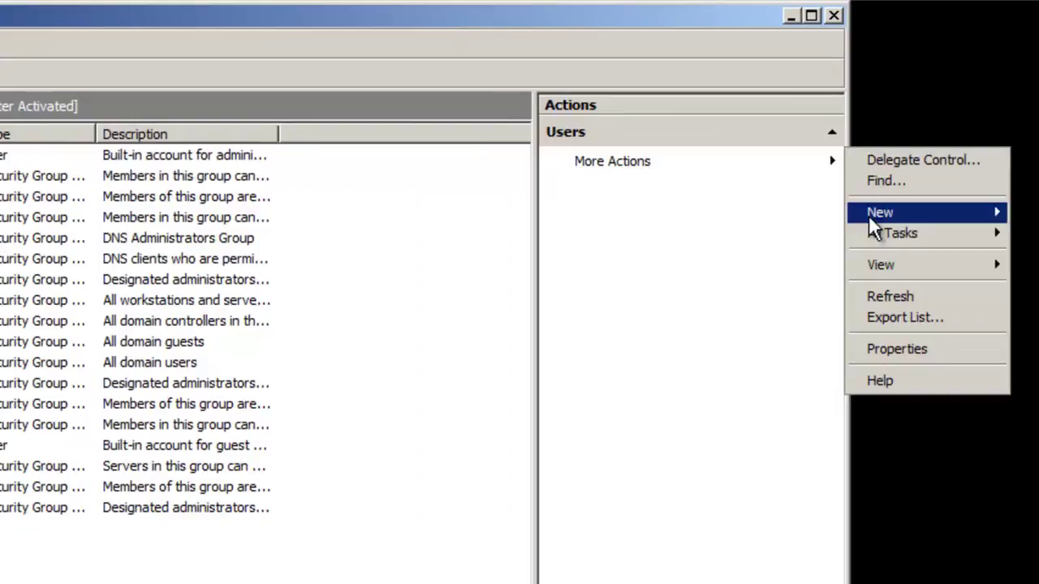
{"action": "mouse_move", "coordinate": [898, 217]}
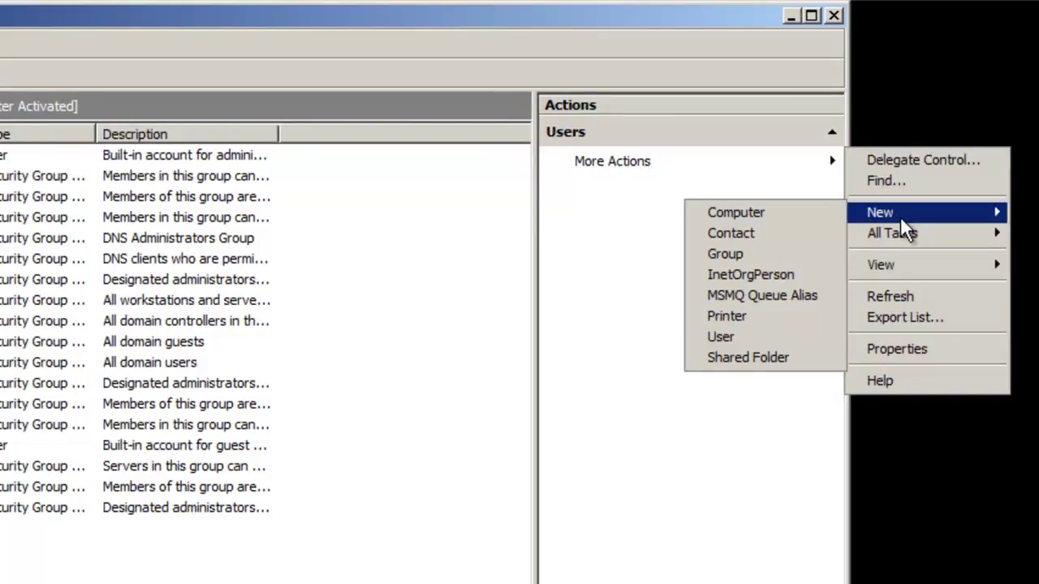
{"action": "left_click", "coordinate": [769, 337]}
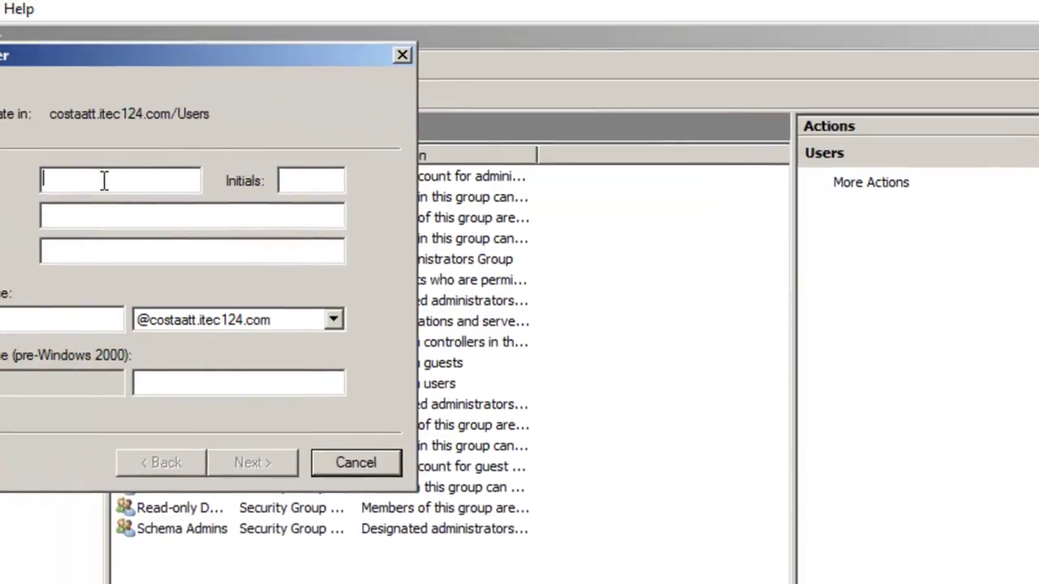
{"action": "type", "text": "John"}
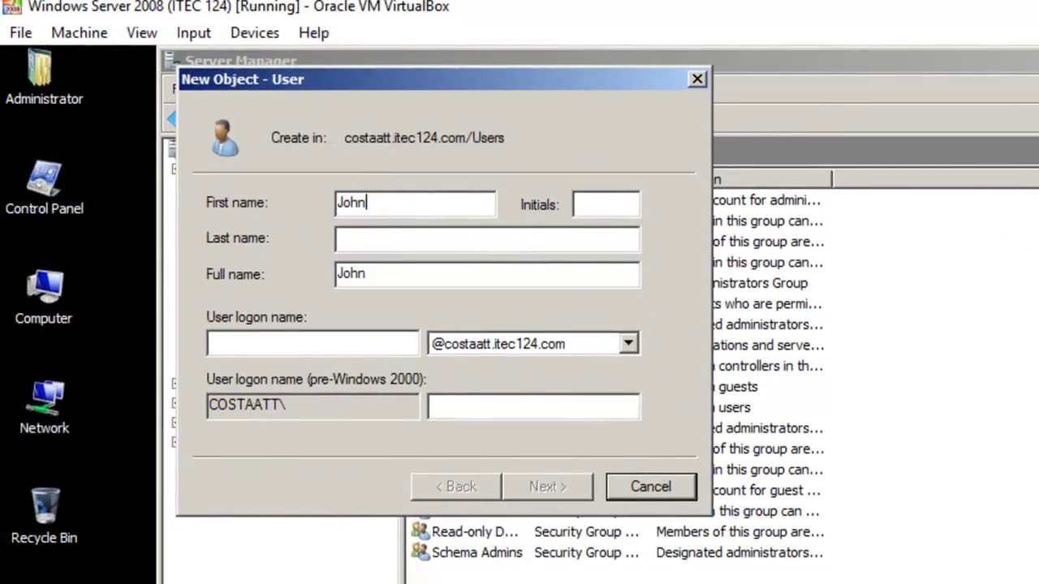
{"action": "type", "text": " Smith"}
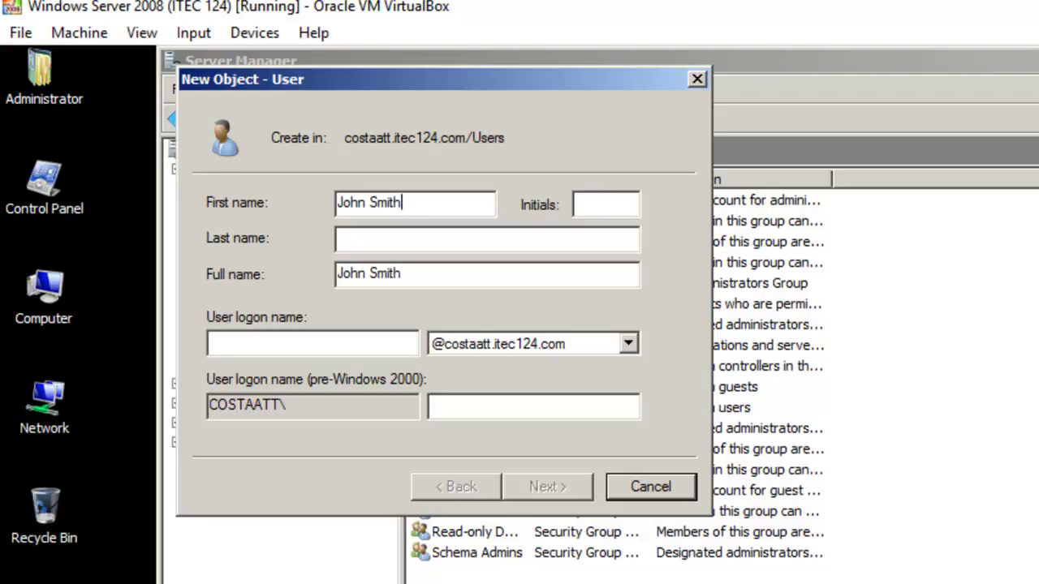
{"action": "left_click", "coordinate": [254, 346]}
{"action": "type", "text": "Jo"}
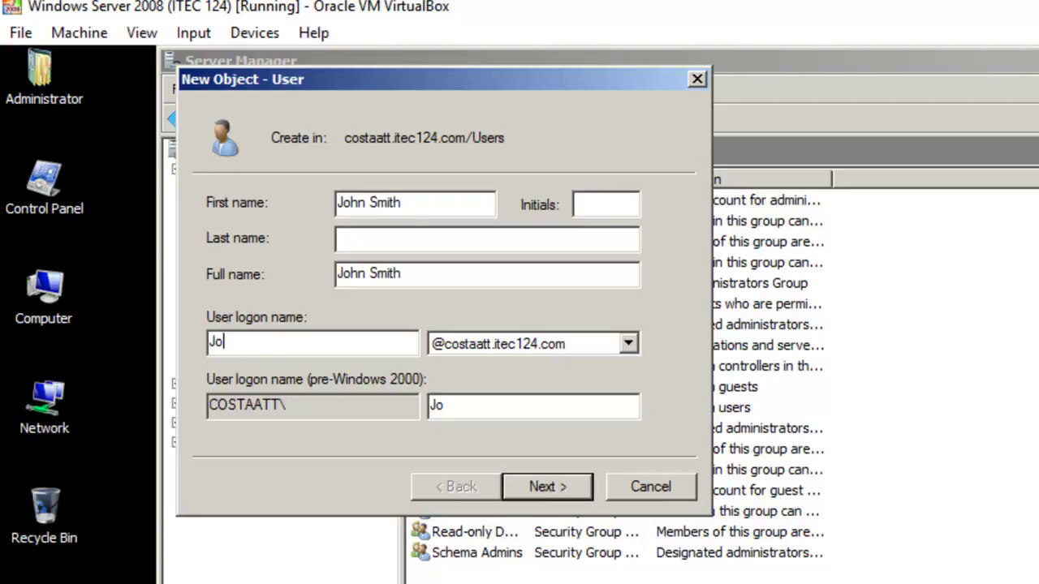
{"action": "type", "text": "hn Smith"}
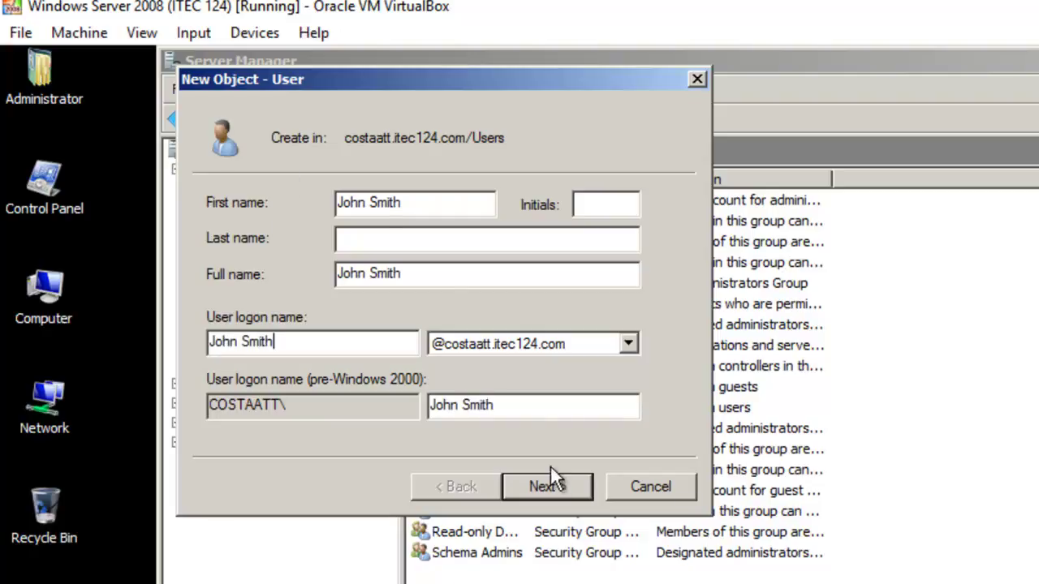
{"action": "left_click", "coordinate": [584, 492]}
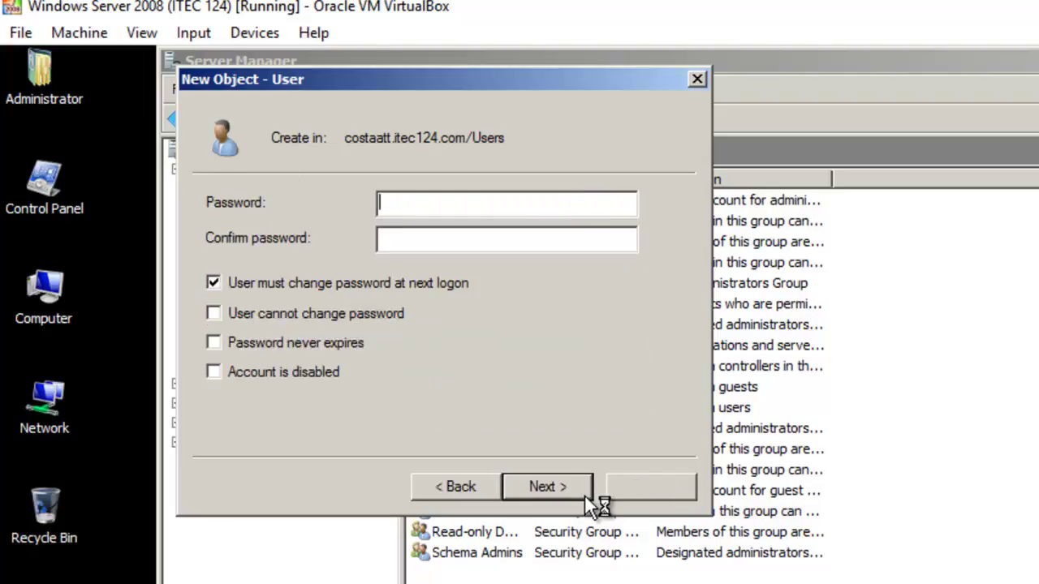
Turn off the required password change at next logon, enter and confirm the new user's password, and finish creating the account.
{"action": "left_click", "coordinate": [246, 284]}
{"action": "type", "text": "●●●●●●●●●●●●●●"}
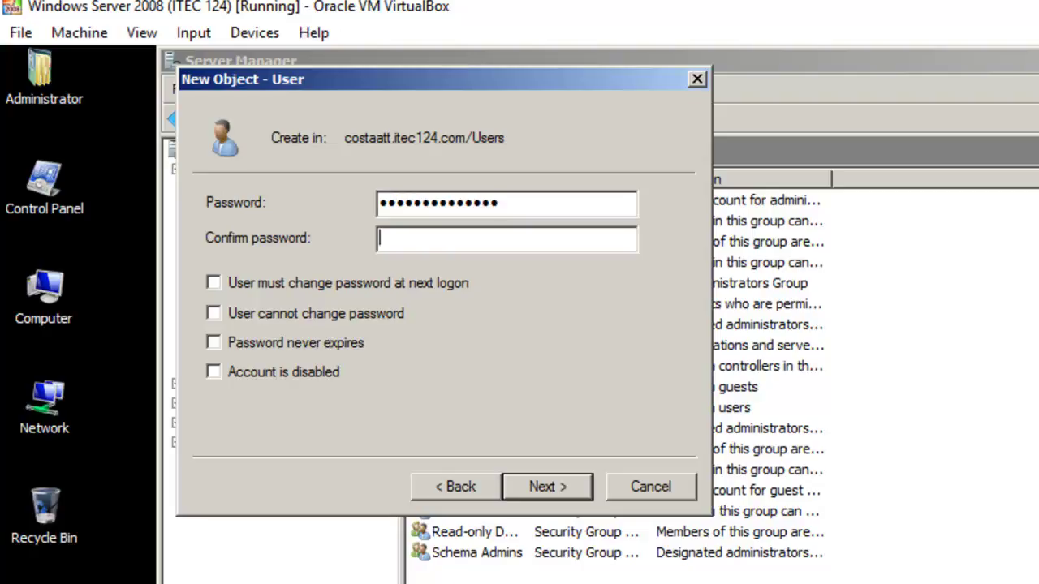
{"action": "type", "text": "●●●●●●●●●●●●●●"}
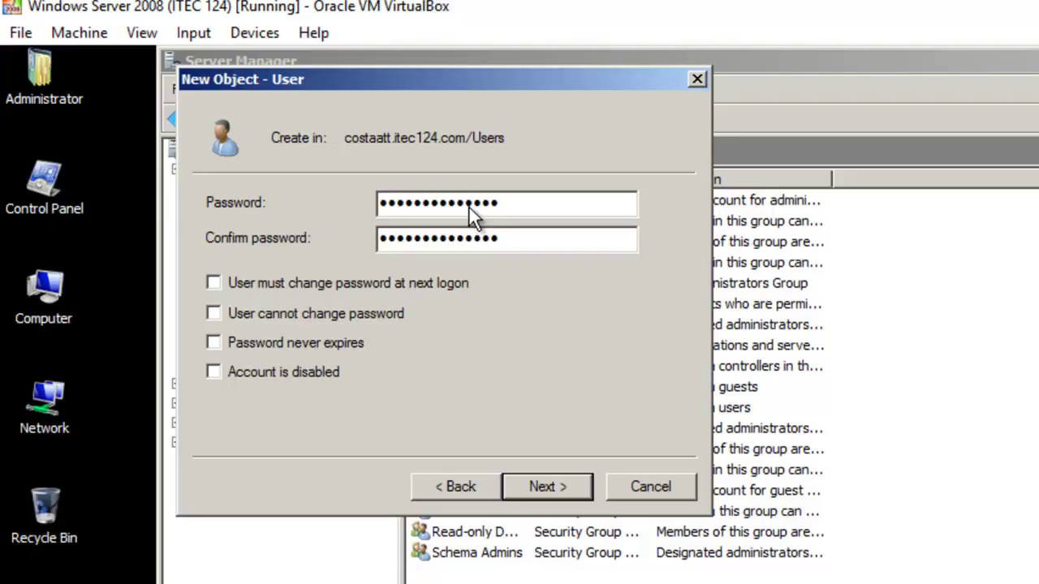
{"action": "left_click", "coordinate": [581, 482]}
{"action": "left_click", "coordinate": [580, 480]}
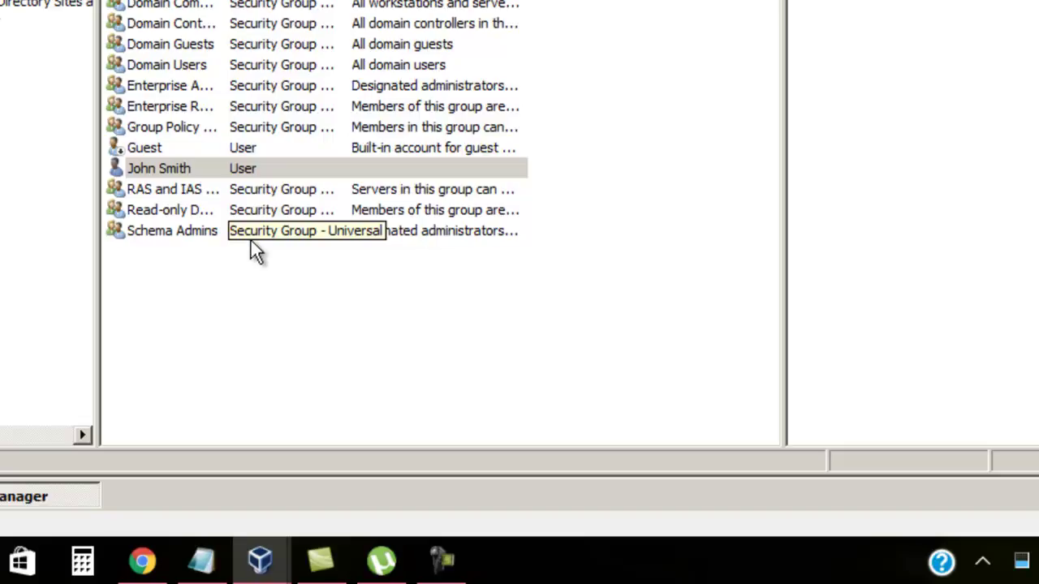
{"action": "left_click", "coordinate": [565, 318]}
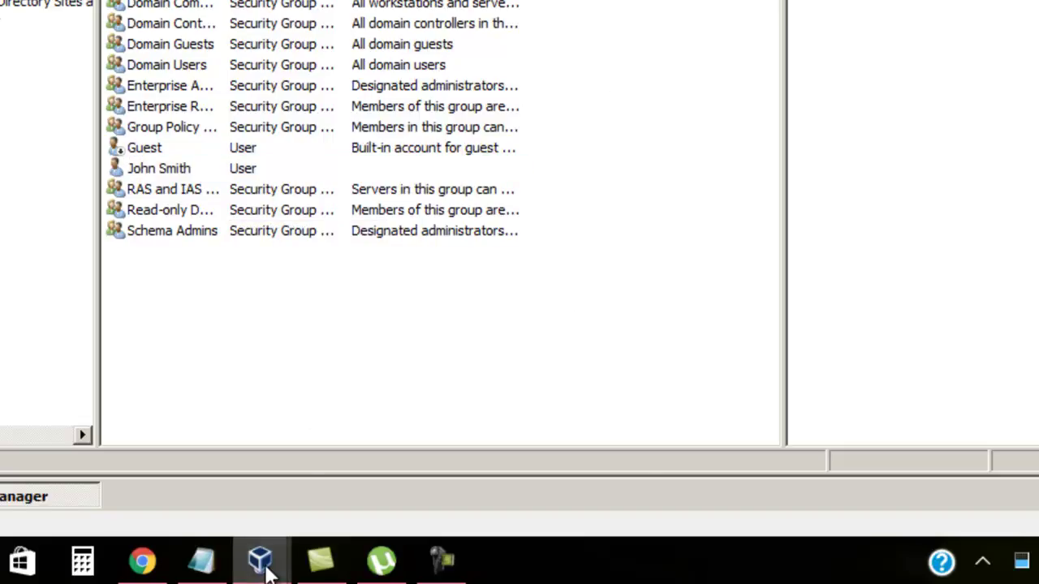
Switch to the Windows Vista virtual machine and open its computer name settings through the Computer properties, allowing the permission request.
{"action": "mouse_move", "coordinate": [262, 568]}
{"action": "left_click", "coordinate": [261, 532]}
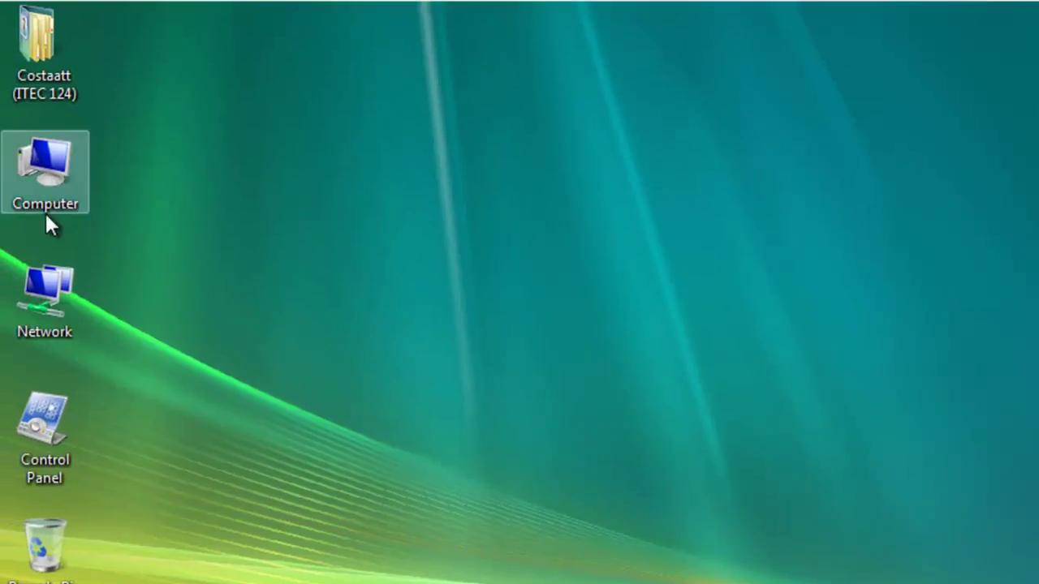
{"action": "right_click", "coordinate": [59, 192]}
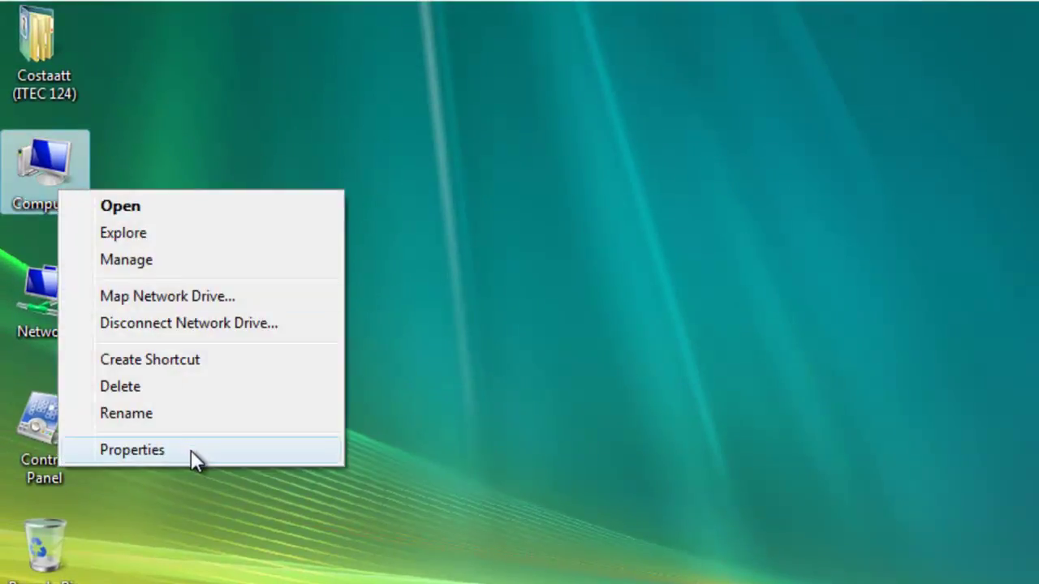
{"action": "left_click", "coordinate": [191, 450]}
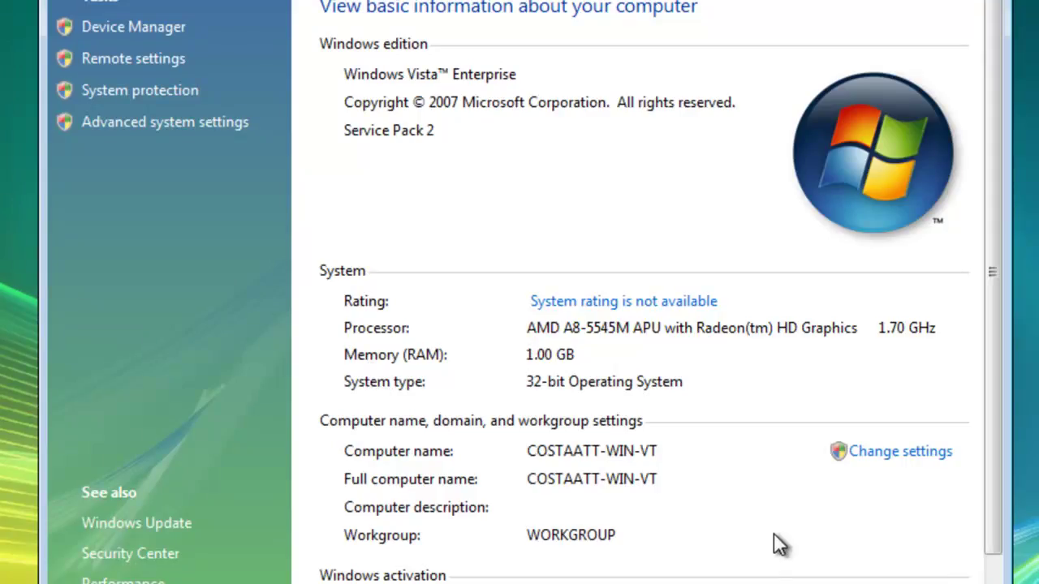
{"action": "left_click", "coordinate": [900, 463]}
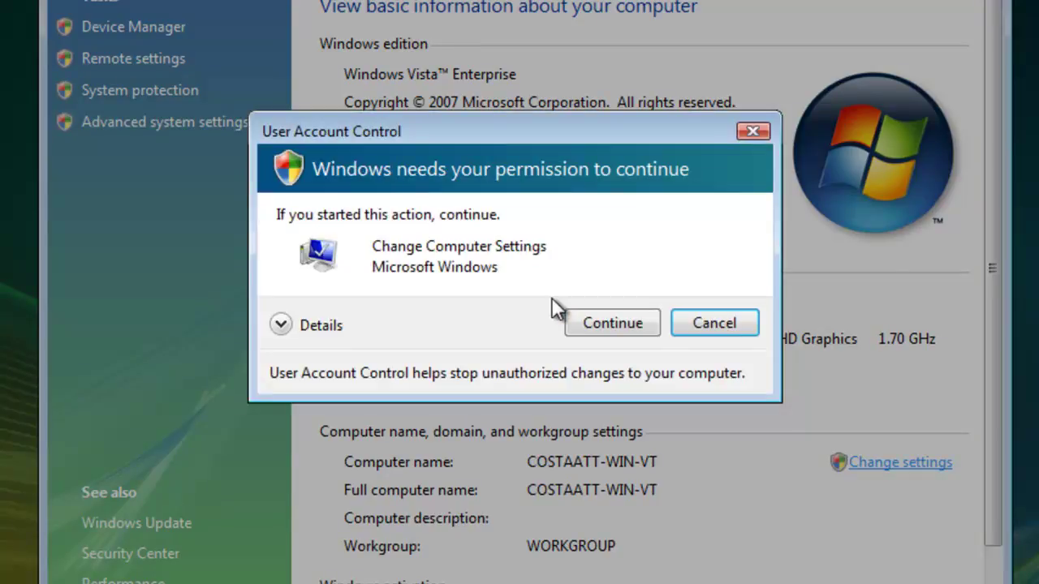
{"action": "left_click", "coordinate": [610, 324]}
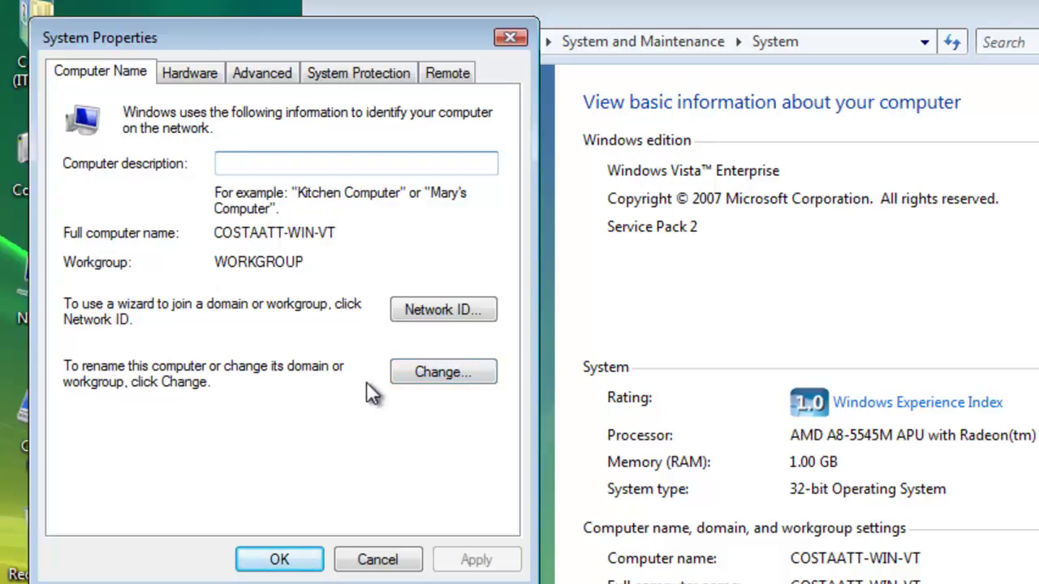
Change the Vista computer's membership from workgroup to the domain COSTAATT and submit the change.
{"action": "left_click", "coordinate": [409, 371]}
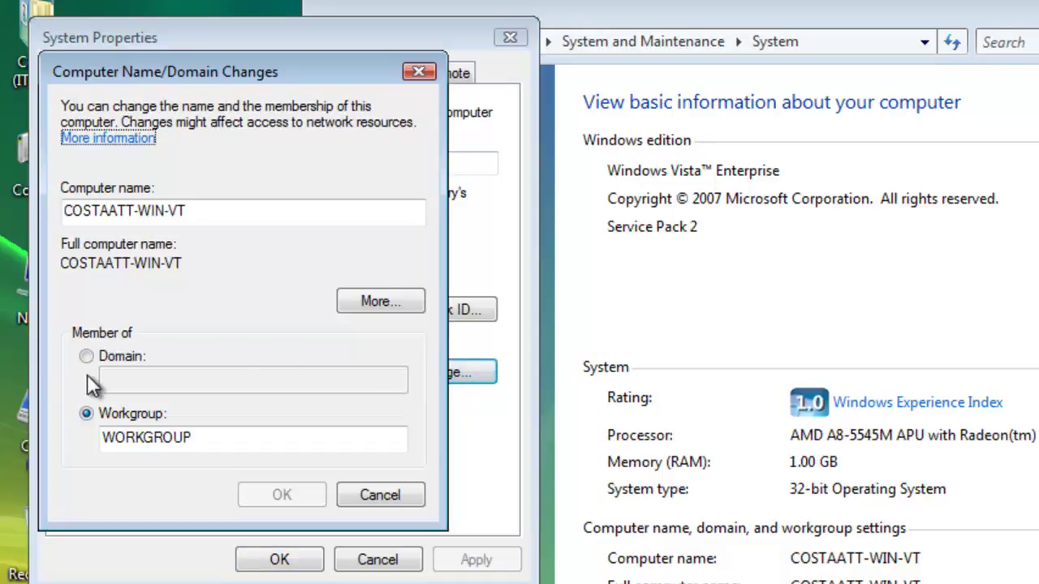
{"action": "left_click", "coordinate": [110, 359]}
{"action": "left_click", "coordinate": [127, 382]}
{"action": "type", "text": "COSTAA"}
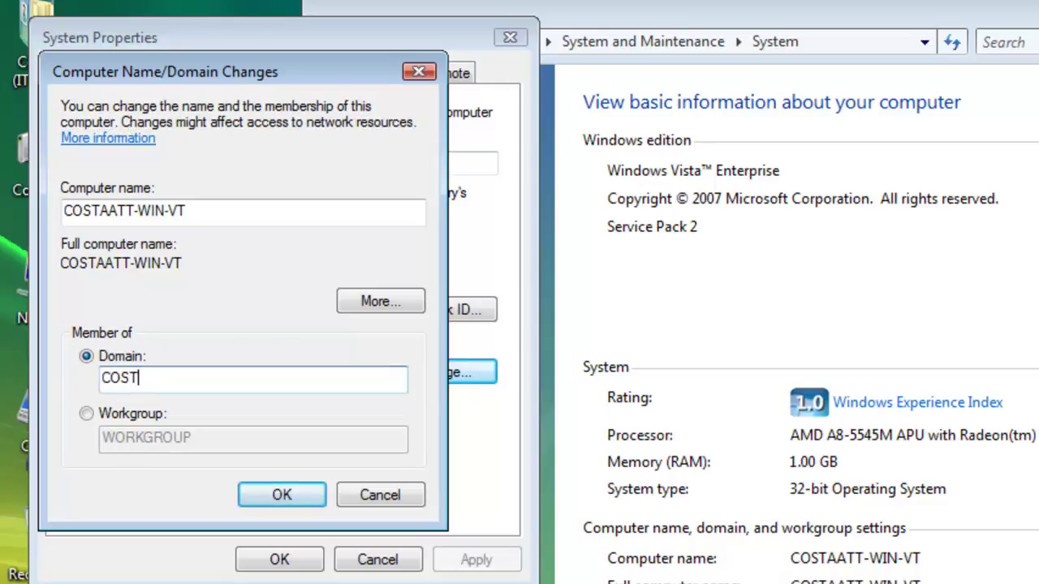
{"action": "type", "text": "TT"}
{"action": "left_click", "coordinate": [284, 497]}
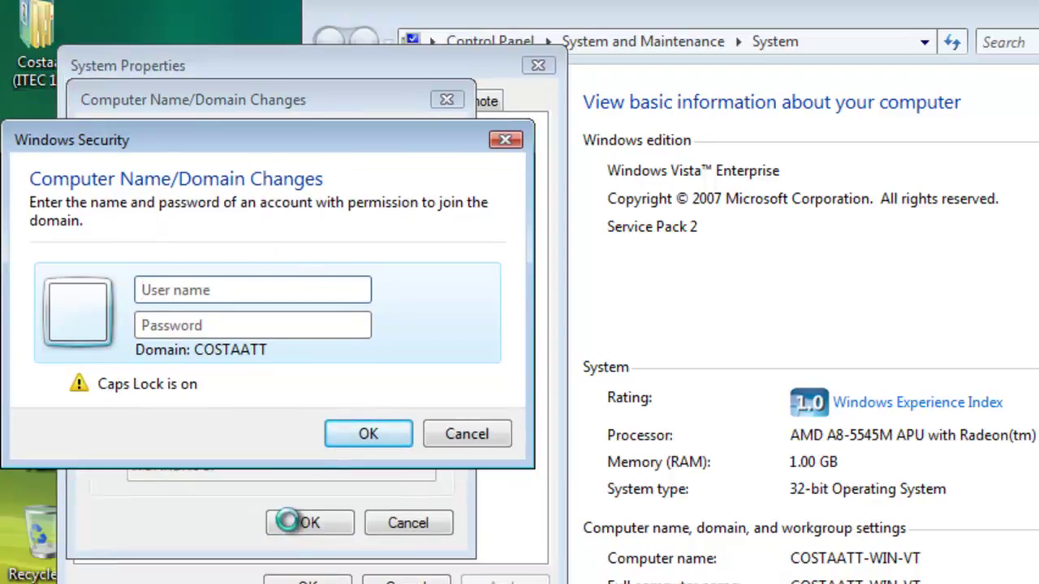
Authorize the domain join with the new domain user's logon name and account password.
{"action": "key", "text": "Caps_Lock"}
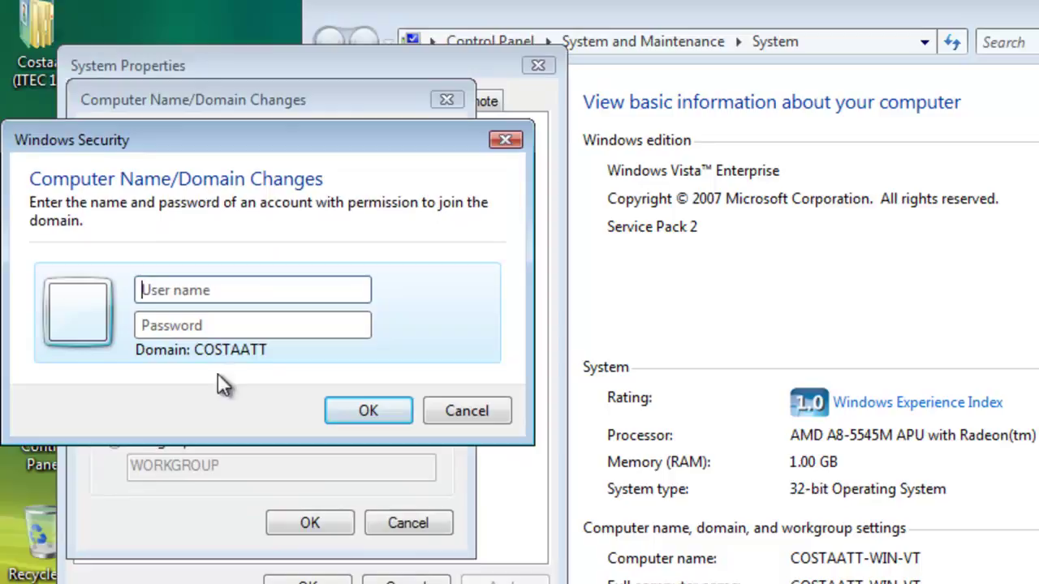
{"action": "left_click", "coordinate": [186, 294]}
{"action": "type", "text": "John Smith"}
{"action": "key", "text": "Tab"}
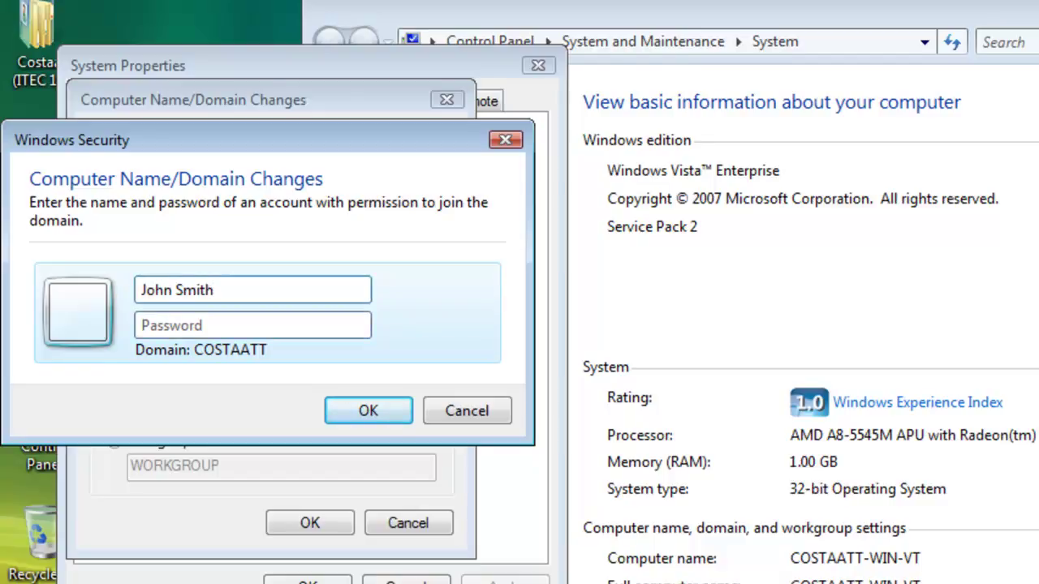
{"action": "type", "text": "************"}
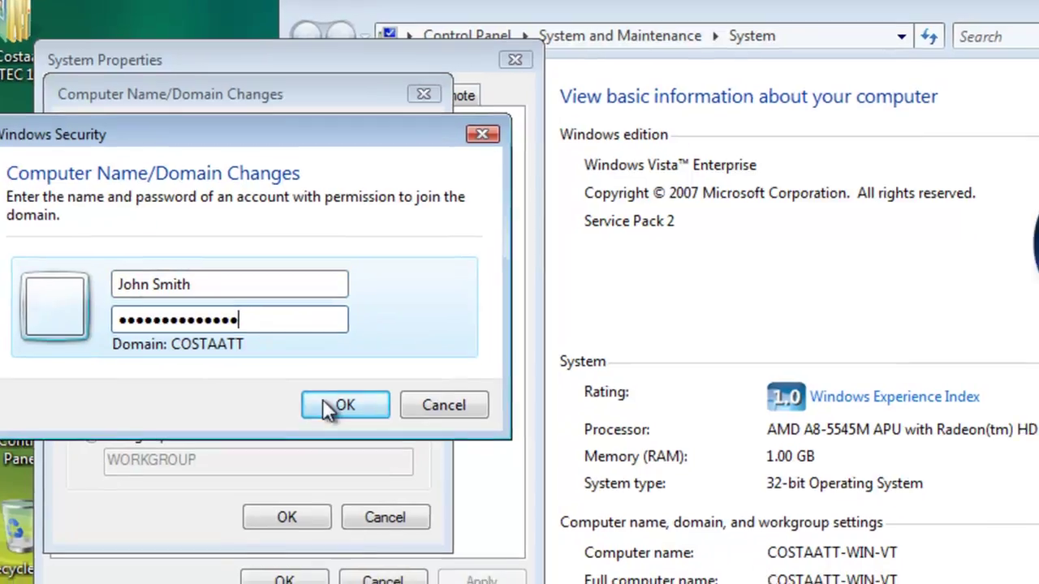
{"action": "left_click", "coordinate": [345, 408]}
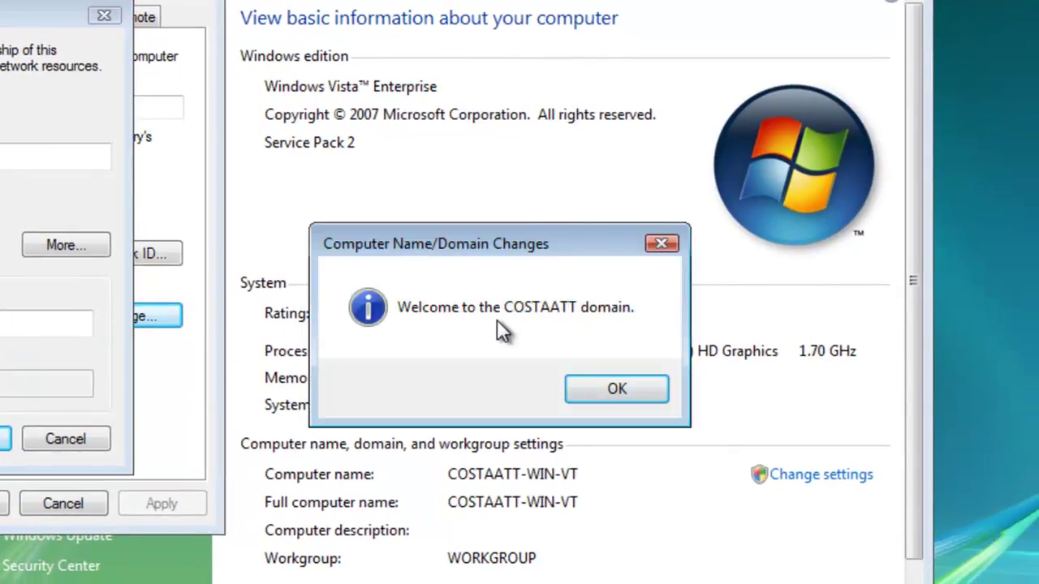
Acknowledge the domain join messages, close System Properties and restart the Vista machine immediately.
{"action": "left_click", "coordinate": [590, 397]}
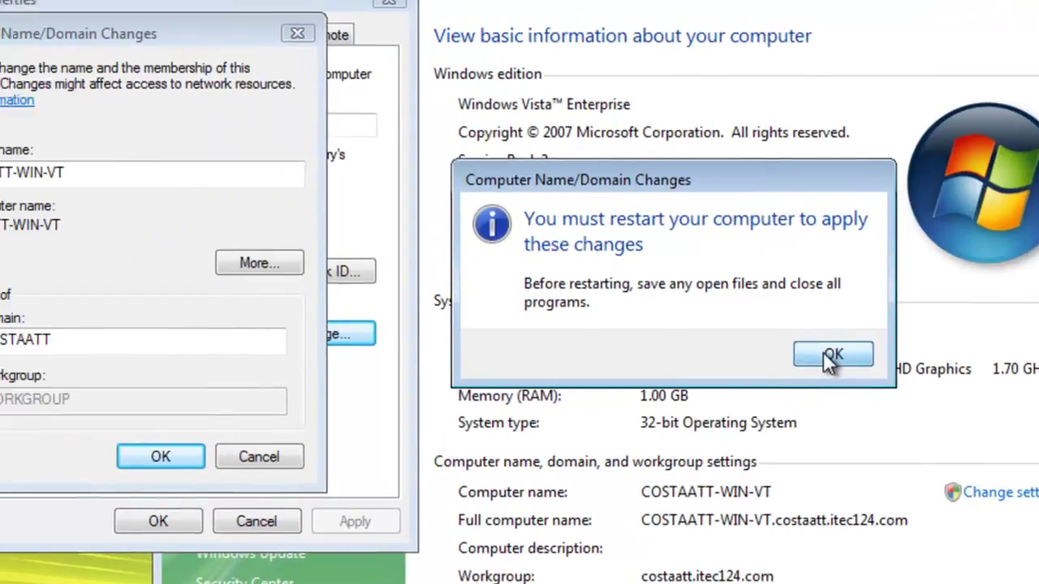
{"action": "left_click", "coordinate": [829, 359]}
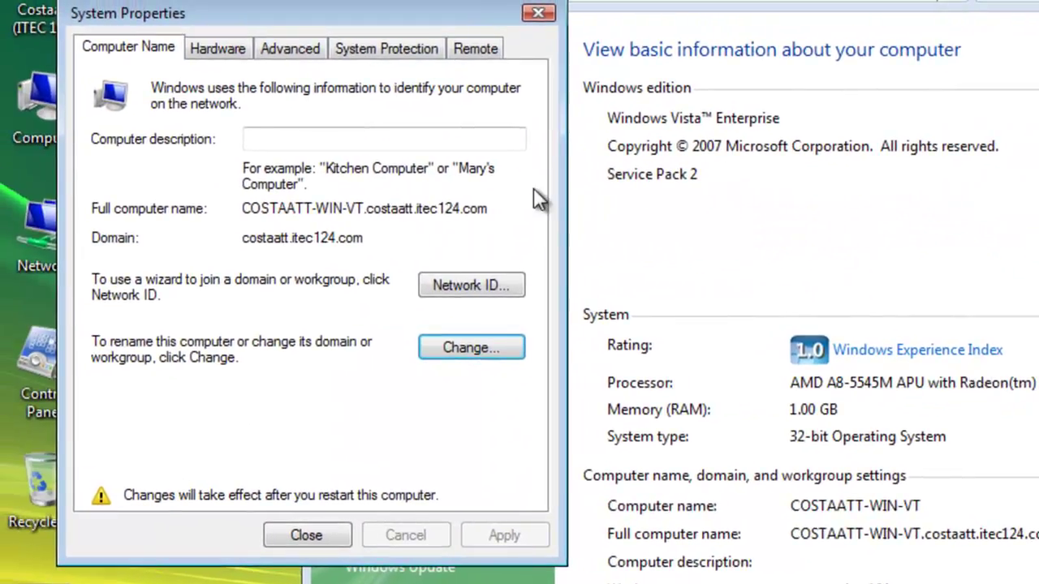
{"action": "left_click", "coordinate": [537, 14]}
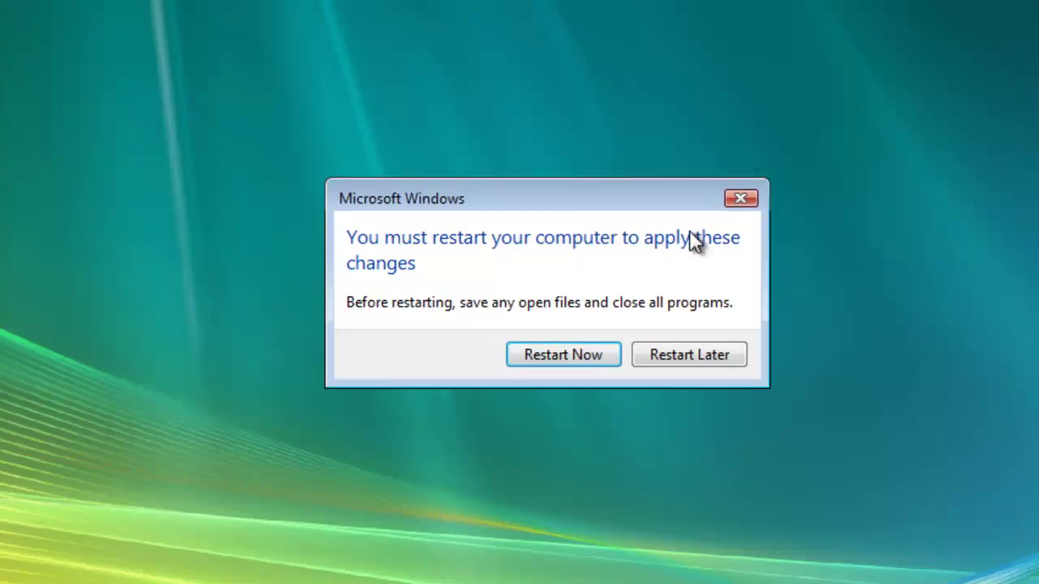
{"action": "left_click", "coordinate": [566, 355]}
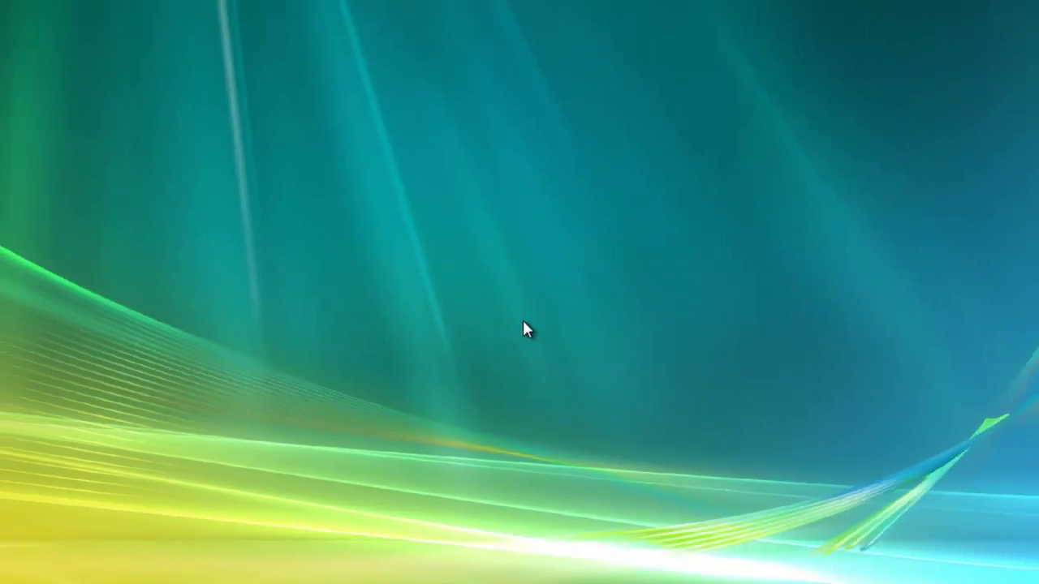
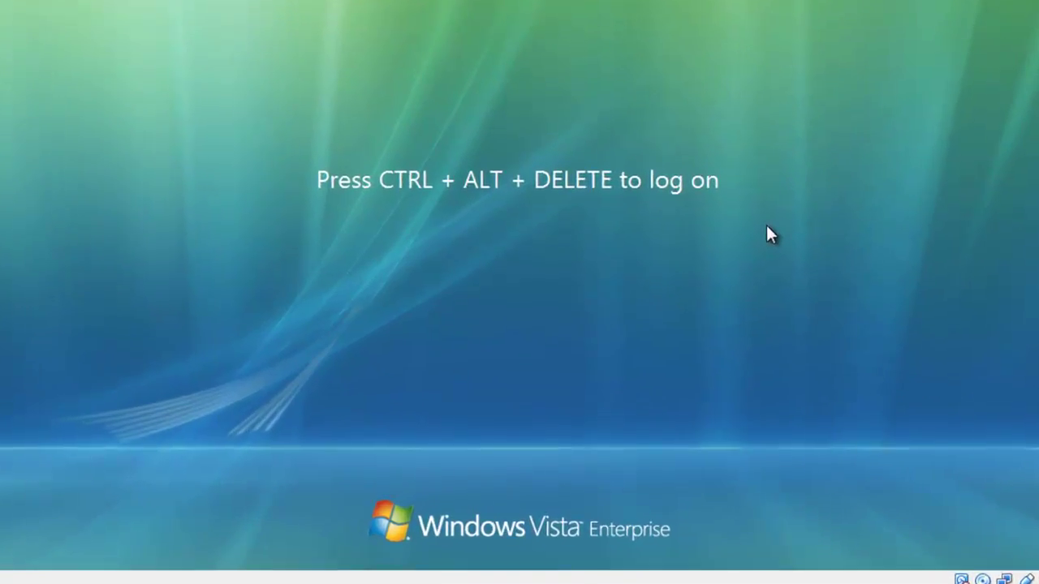
Bring up the Vista logon screen and choose to log on as another user instead of the local account.
{"action": "key", "text": "ctrl+alt+Delete"}
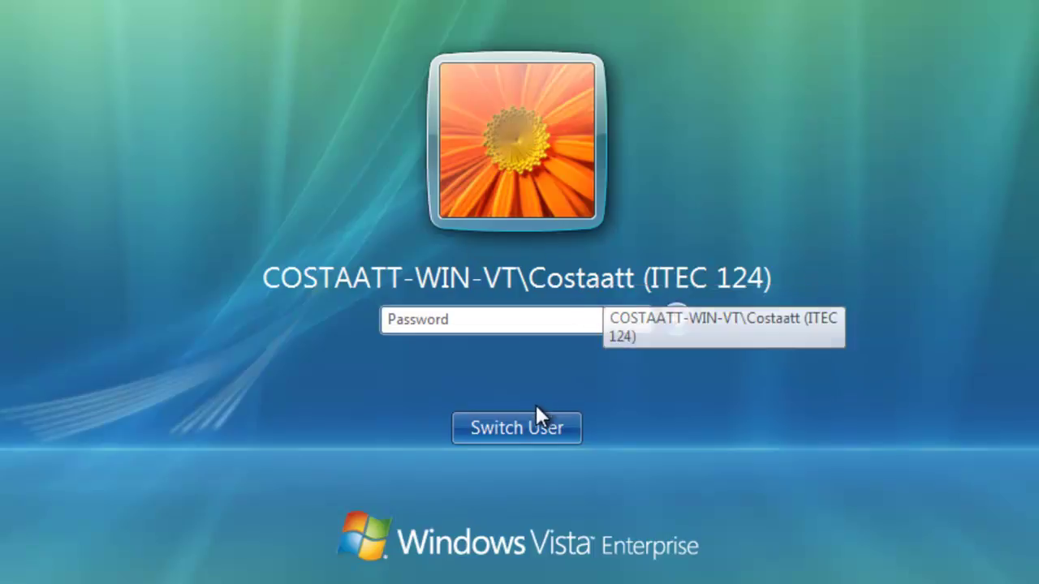
{"action": "left_click", "coordinate": [529, 425]}
{"action": "left_click", "coordinate": [635, 258]}
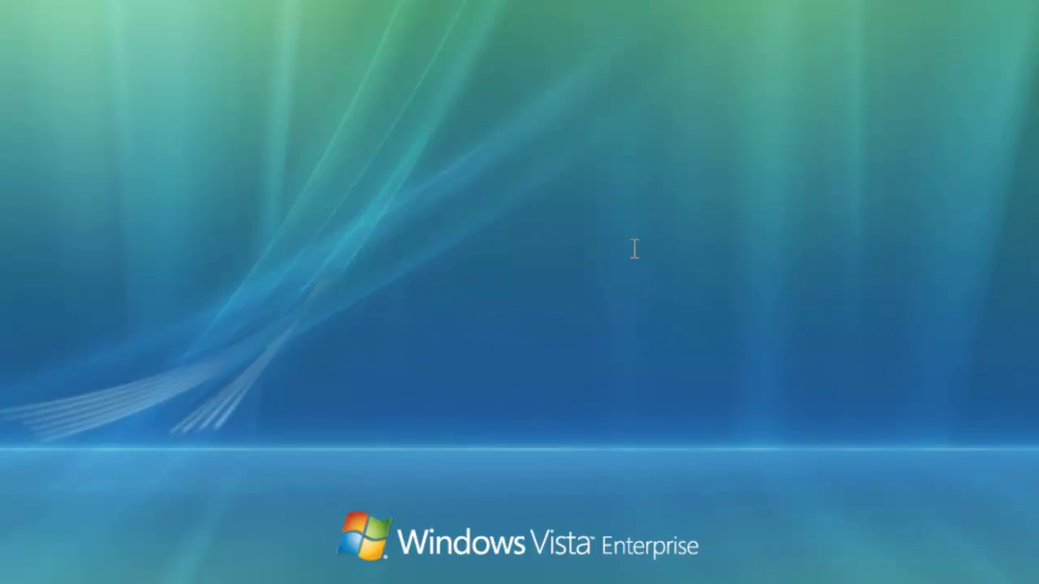
{"action": "left_click", "coordinate": [445, 248]}
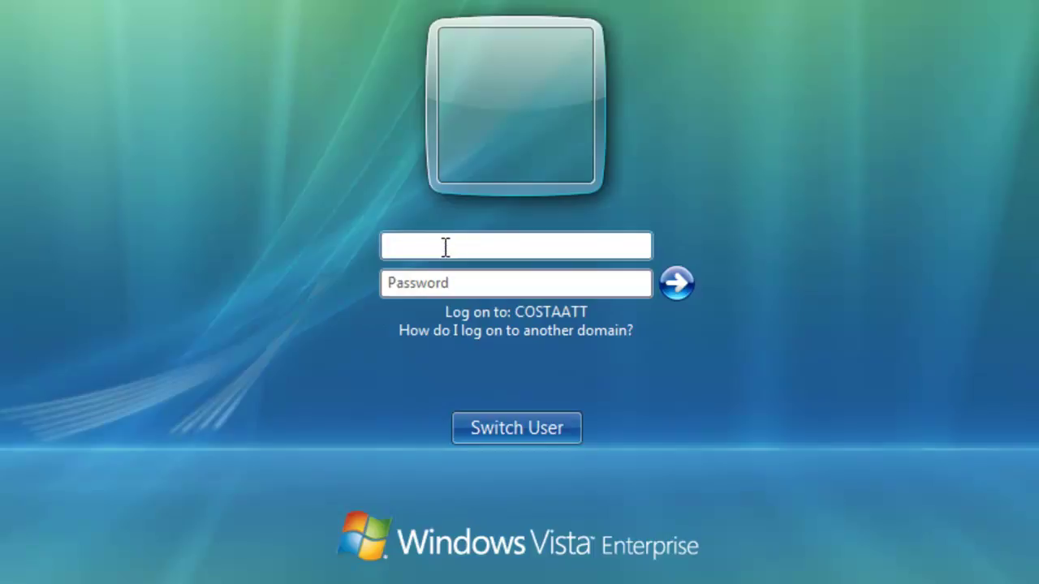
Log on to the COSTAATT domain with the domain user's logon name and account password, and postpone Windows activation.
{"action": "type", "text": "c"}
{"action": "key", "text": "BackSpace"}
{"action": "type", "text": "COSTAATT\\John"}
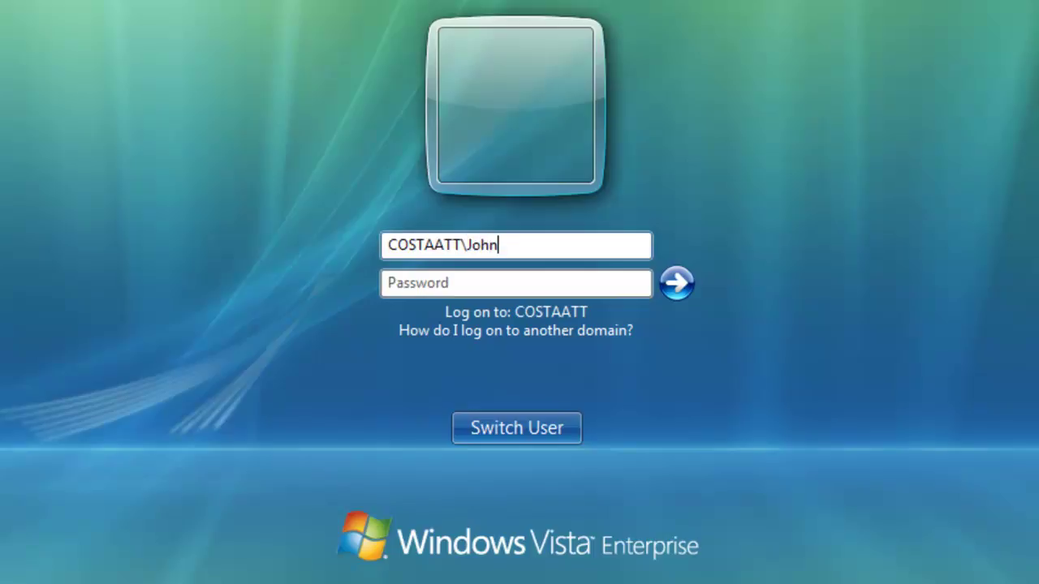
{"action": "type", "text": " Smi"}
{"action": "key", "text": "Tab"}
{"action": "type", "text": "••••••••••••"}
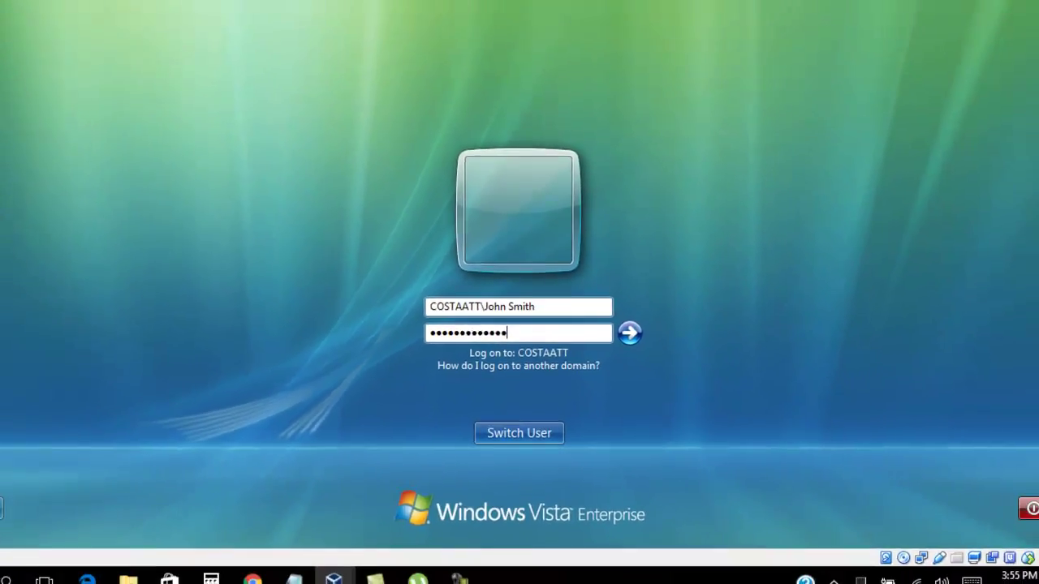
{"action": "key", "text": "Return"}
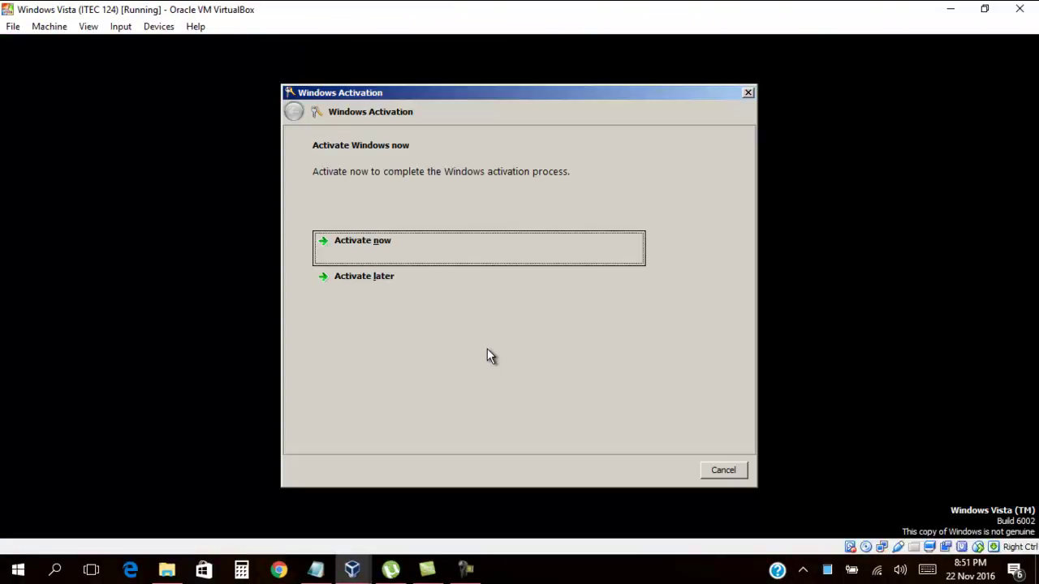
{"action": "left_click", "coordinate": [373, 274]}
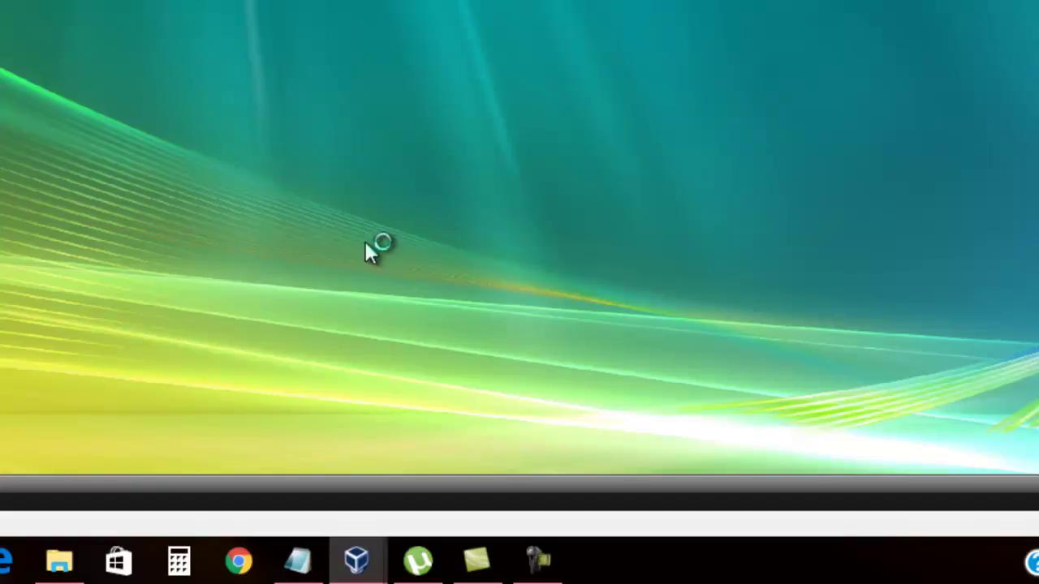
Switch to the Windows 7 machine and open the computer name and domain change settings from its system properties.
{"action": "mouse_move", "coordinate": [371, 563]}
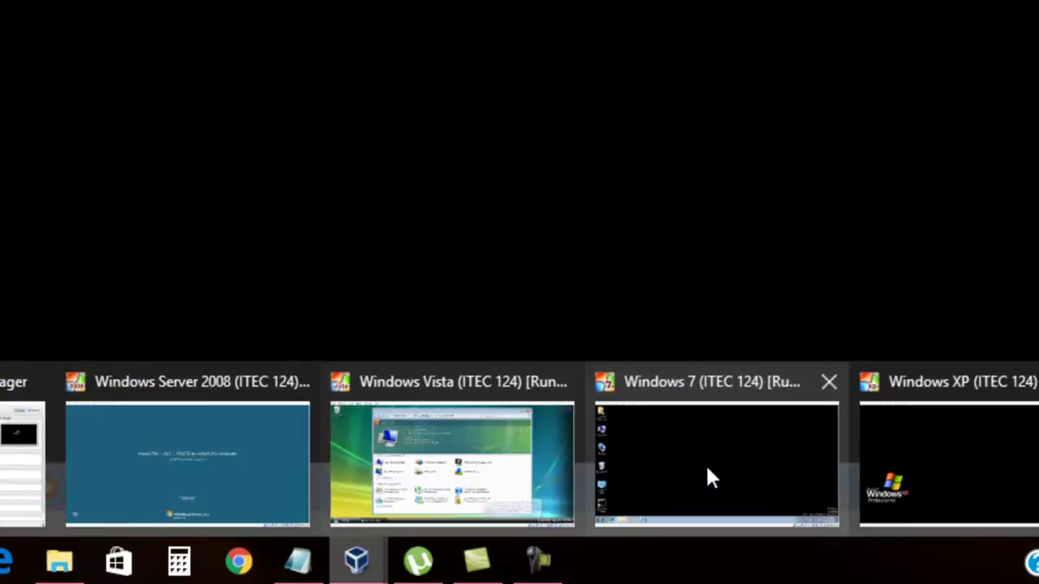
{"action": "left_click", "coordinate": [706, 471]}
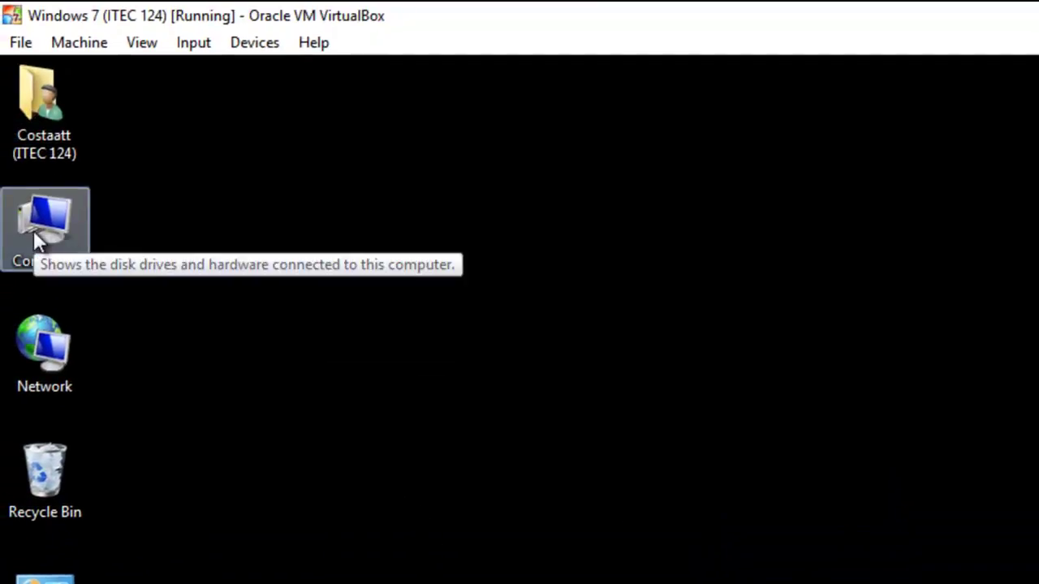
{"action": "right_click", "coordinate": [36, 230]}
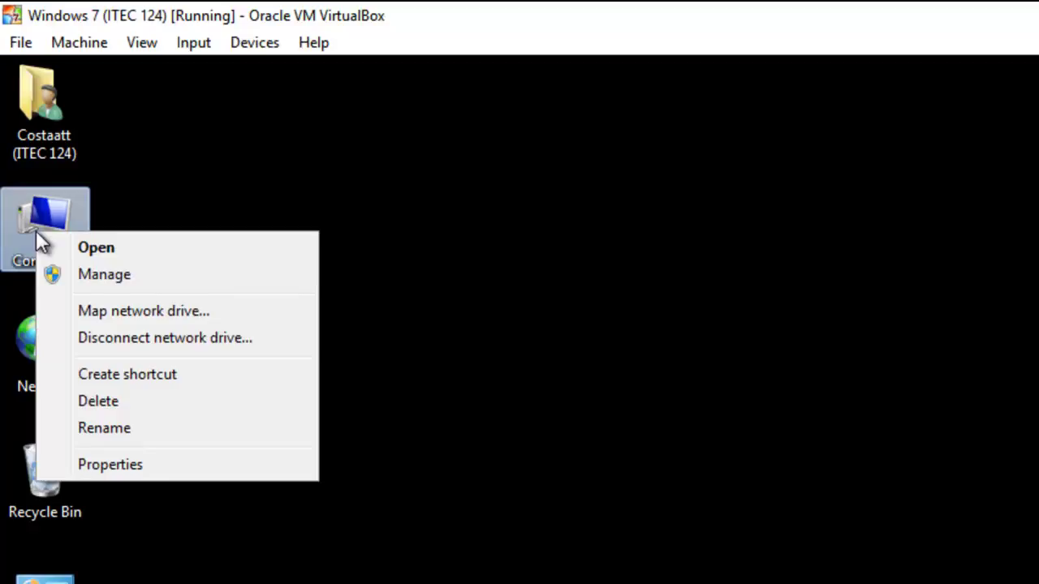
{"action": "left_click", "coordinate": [176, 469]}
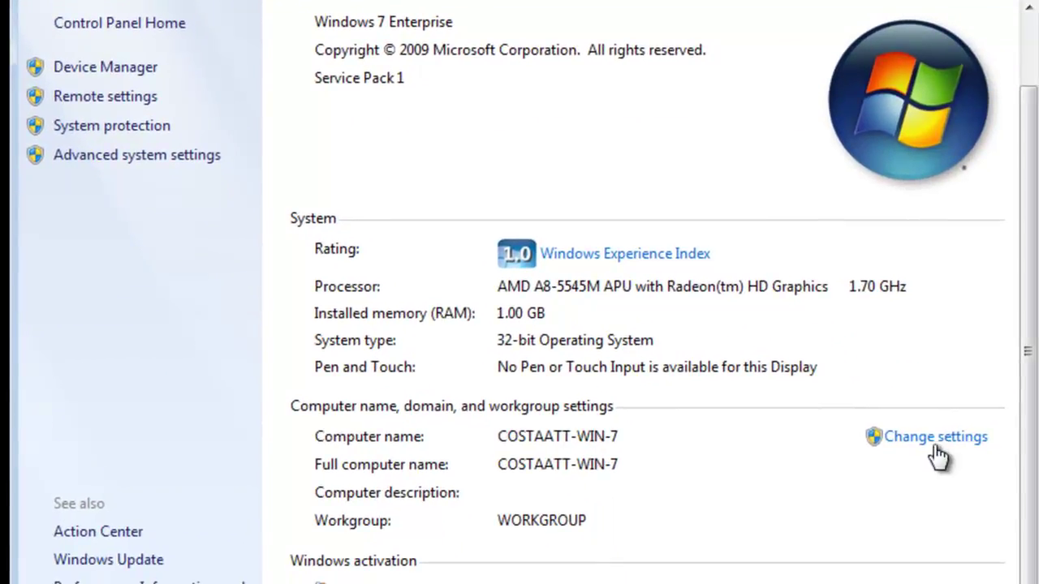
{"action": "left_click", "coordinate": [934, 448]}
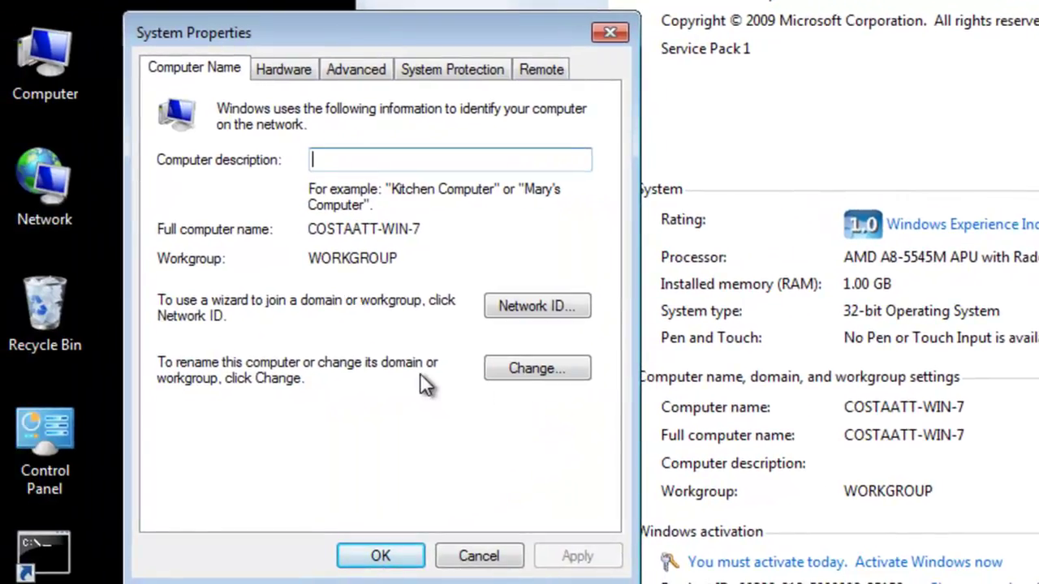
{"action": "left_click", "coordinate": [516, 373]}
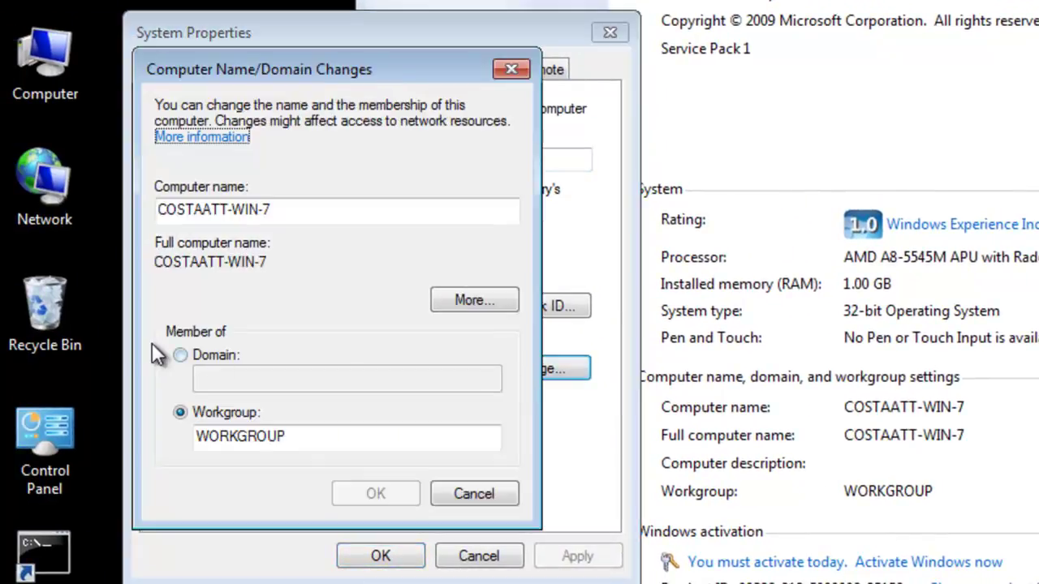
Change the Windows 7 computer's membership from workgroup to the domain COSTAATT and submit the change.
{"action": "left_click", "coordinate": [180, 357]}
{"action": "left_click", "coordinate": [209, 378]}
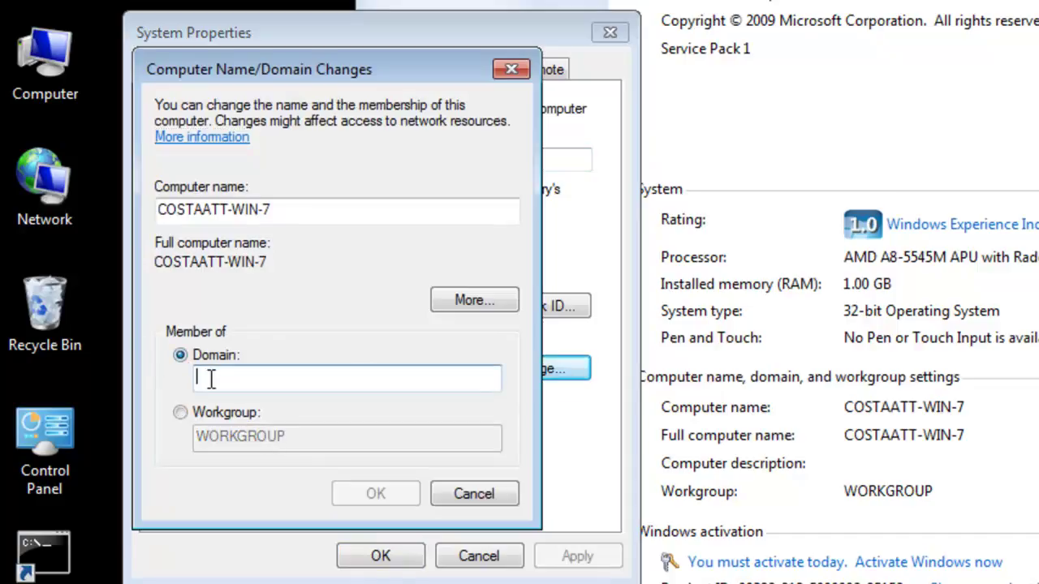
{"action": "type", "text": "COS"}
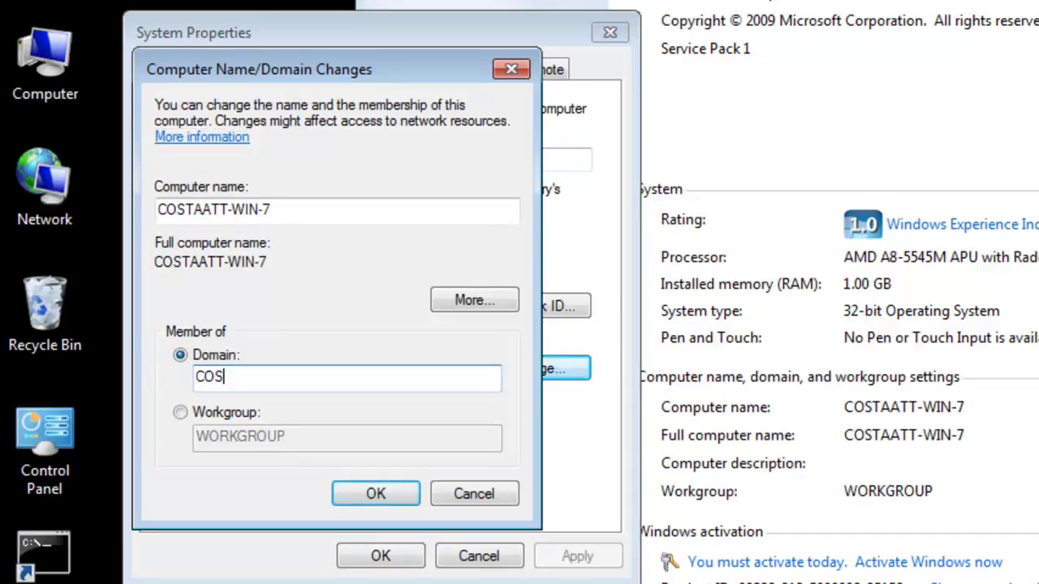
{"action": "type", "text": "TAATT"}
{"action": "left_click", "coordinate": [354, 498]}
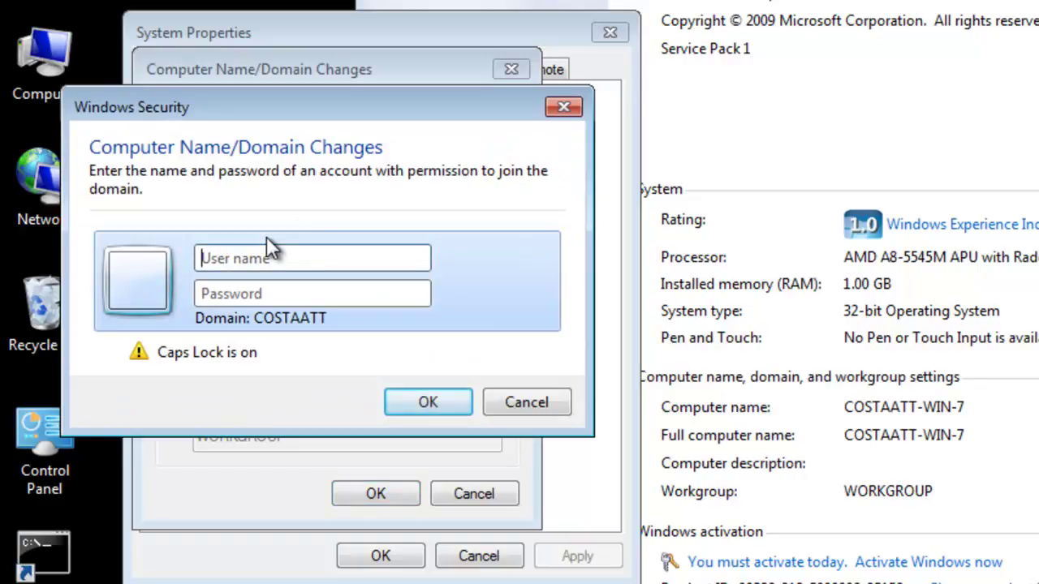
Authorize the Windows 7 domain join with the domain user's name and account password.
{"action": "key", "text": "Caps_Lock"}
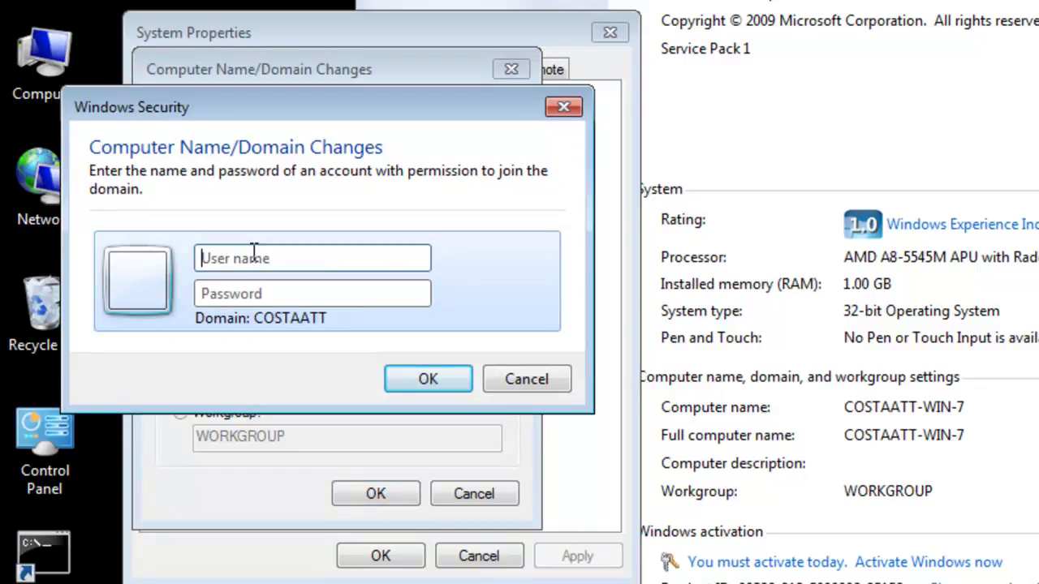
{"action": "type", "text": "John Smith"}
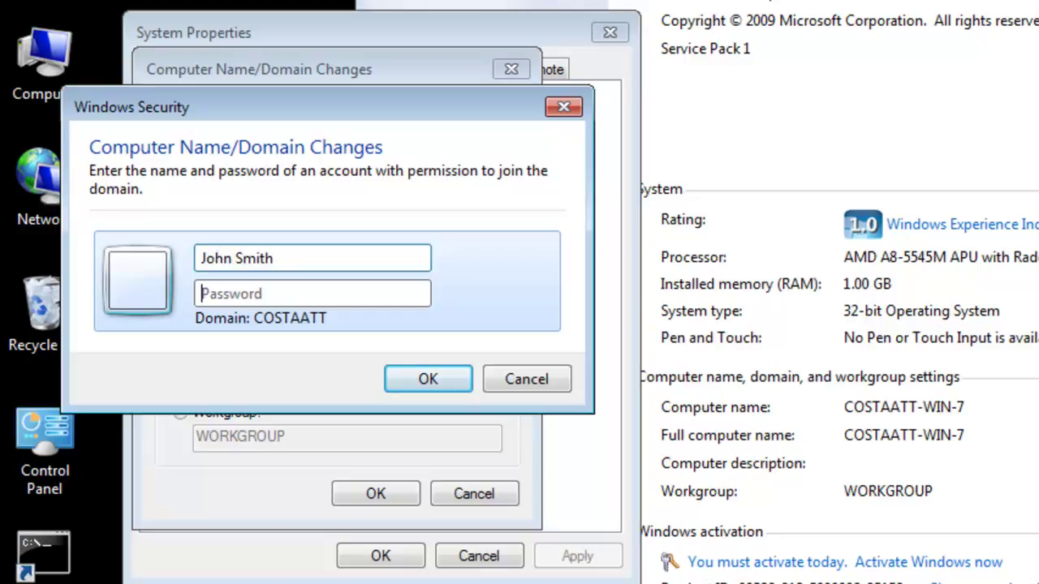
{"action": "key", "text": "Tab"}
{"action": "type", "text": "p"}
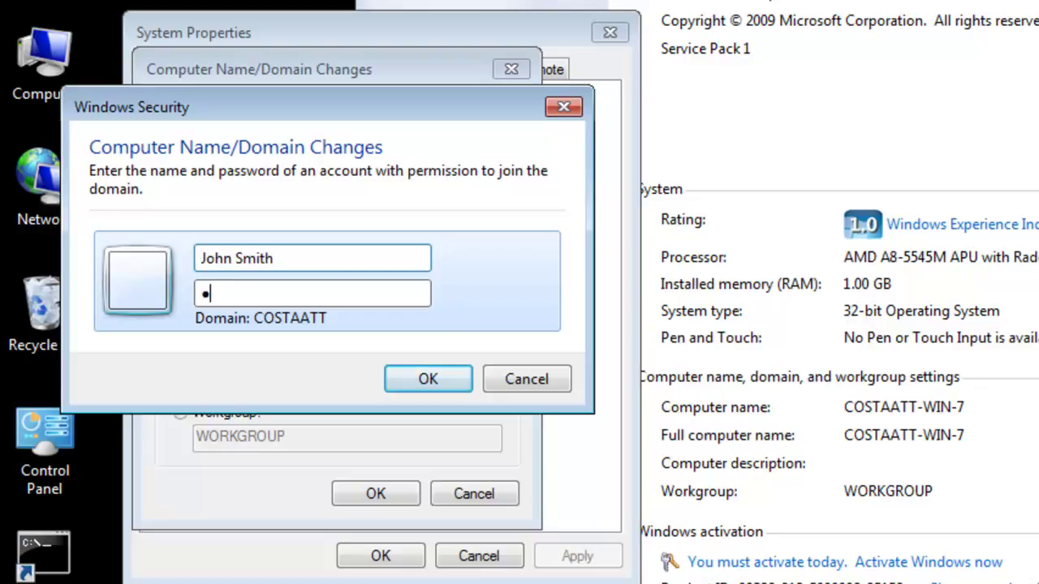
{"action": "type", "text": "•••••••••••••"}
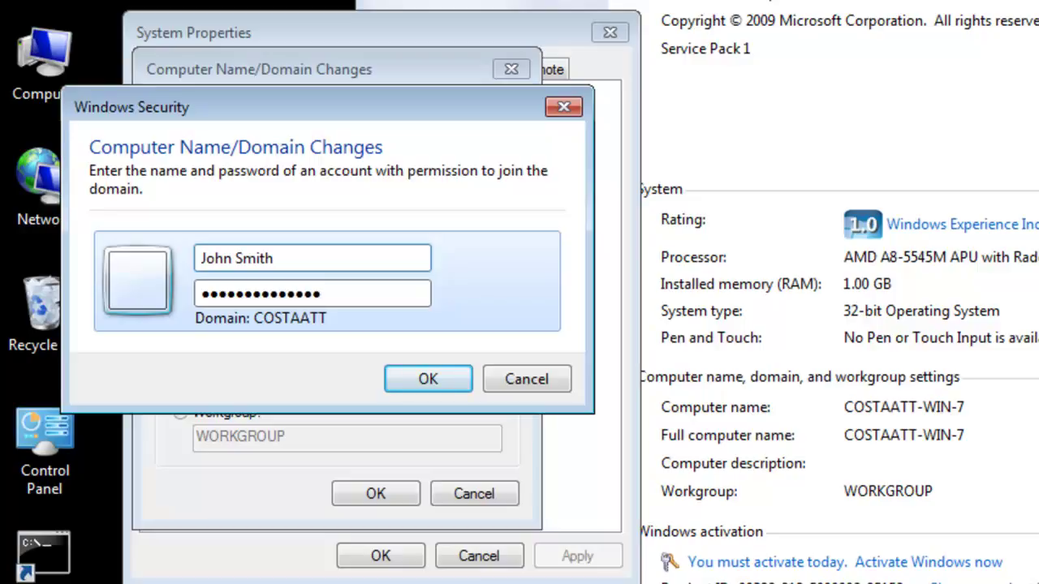
{"action": "key", "text": "Return"}
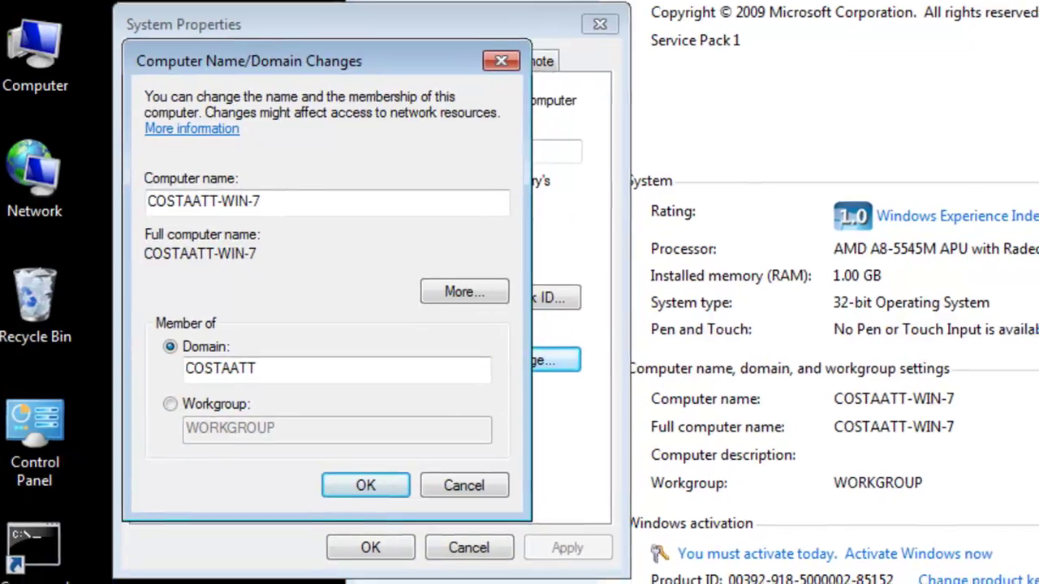
Switch back to the Vista machine and dismiss the user profile notification.
{"action": "mouse_move", "coordinate": [583, 582]}
{"action": "mouse_move", "coordinate": [648, 564]}
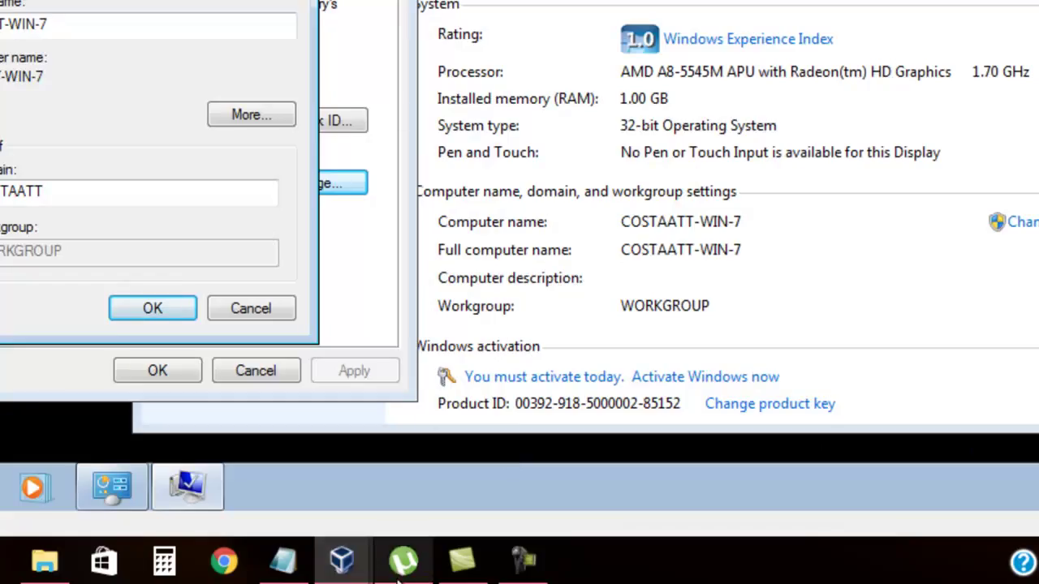
{"action": "mouse_move", "coordinate": [367, 573]}
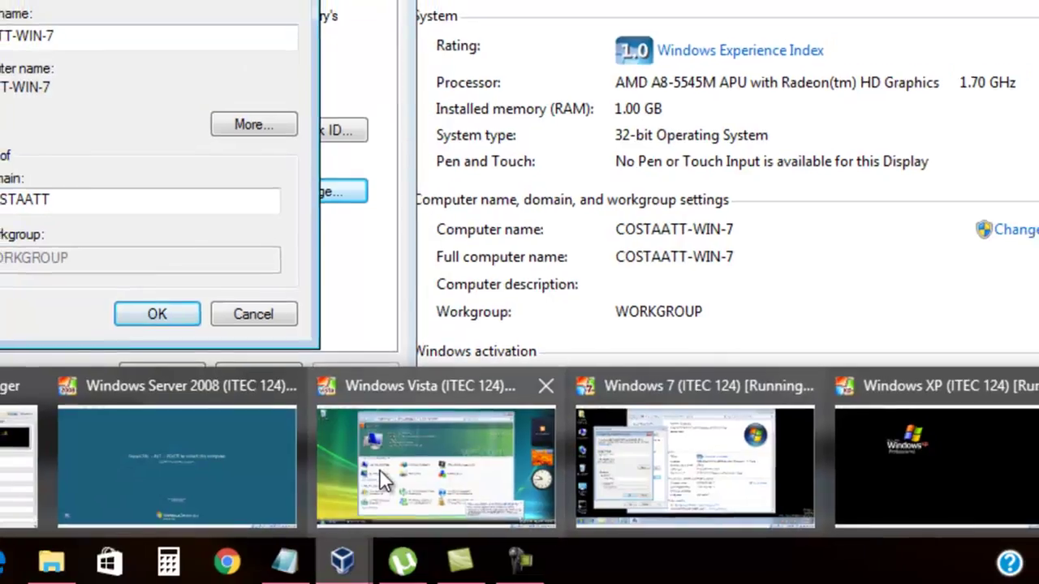
{"action": "left_click", "coordinate": [380, 470]}
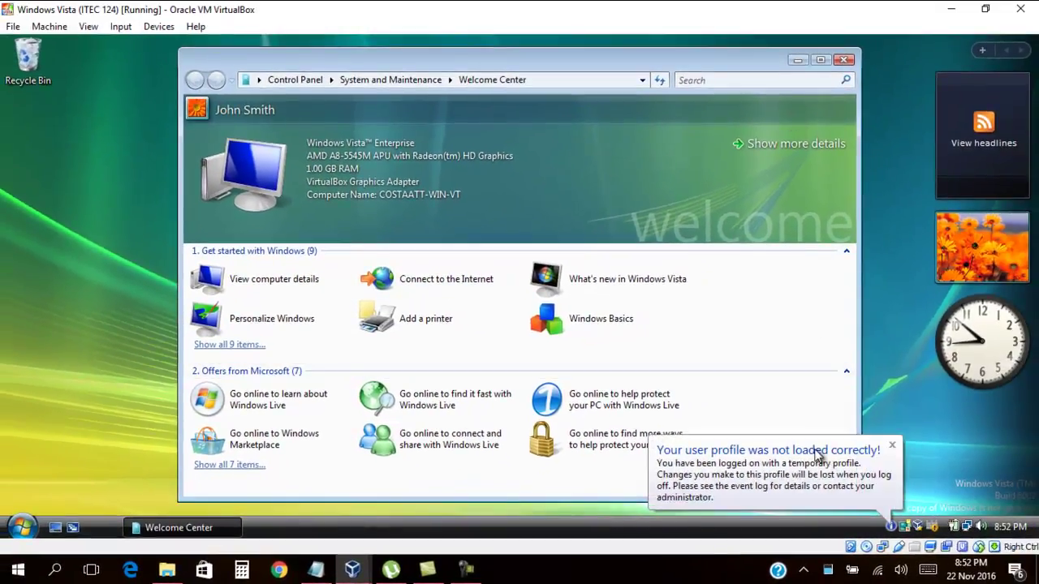
{"action": "left_click", "coordinate": [892, 444]}
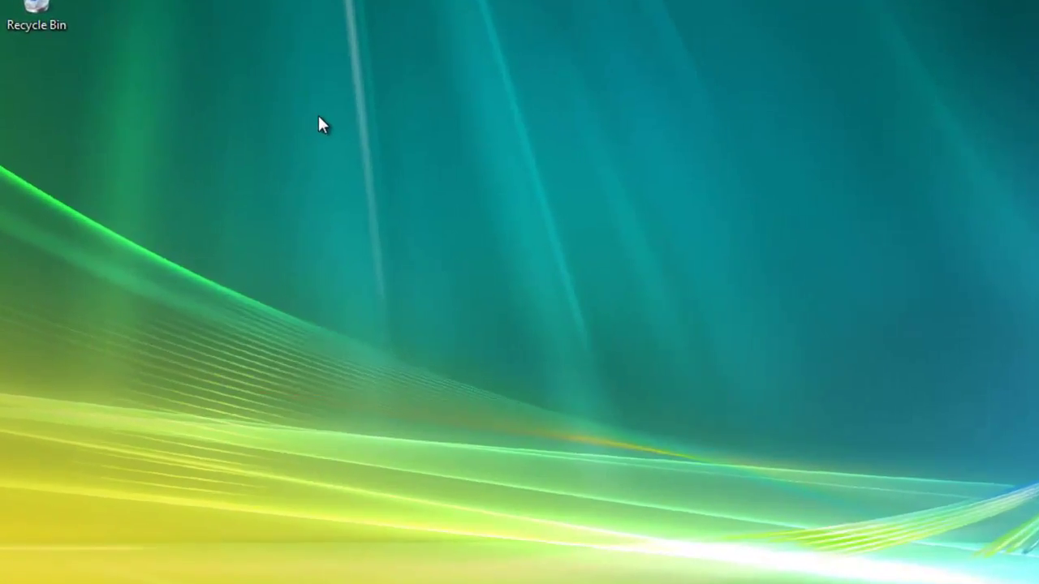
Add the Computer, User's Files, Network and Control Panel icons to the Vista desktop and close Personalization.
{"action": "right_click", "coordinate": [252, 152]}
{"action": "left_click", "coordinate": [425, 288]}
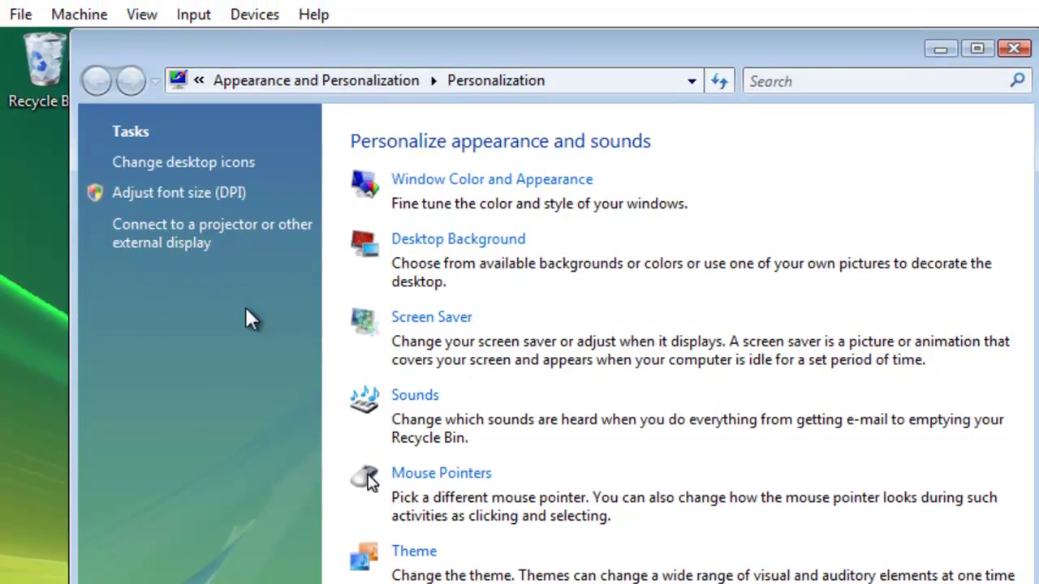
{"action": "left_click", "coordinate": [191, 167]}
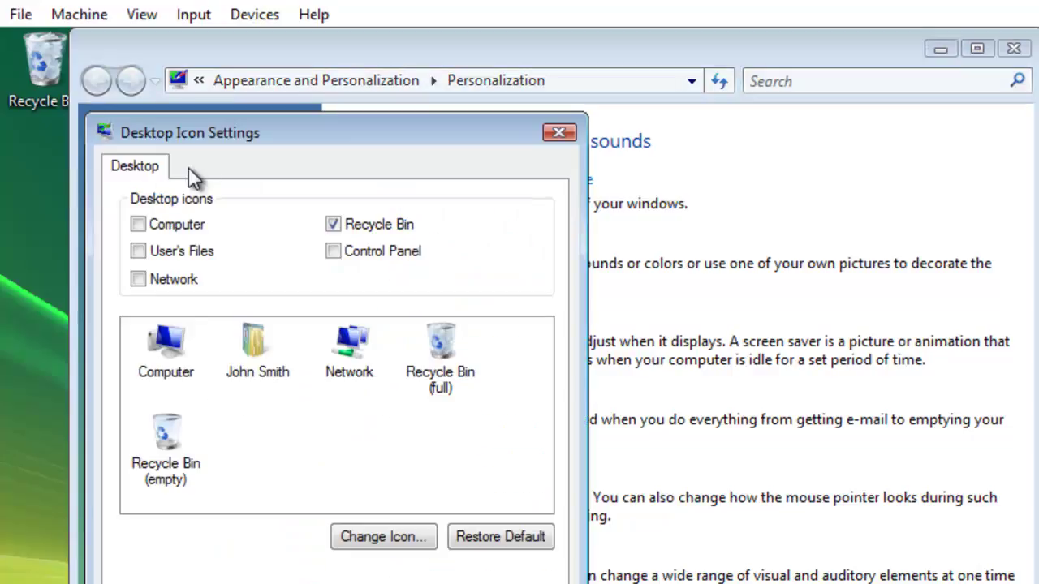
{"action": "left_click", "coordinate": [164, 228]}
{"action": "left_click", "coordinate": [168, 256]}
{"action": "left_click", "coordinate": [172, 281]}
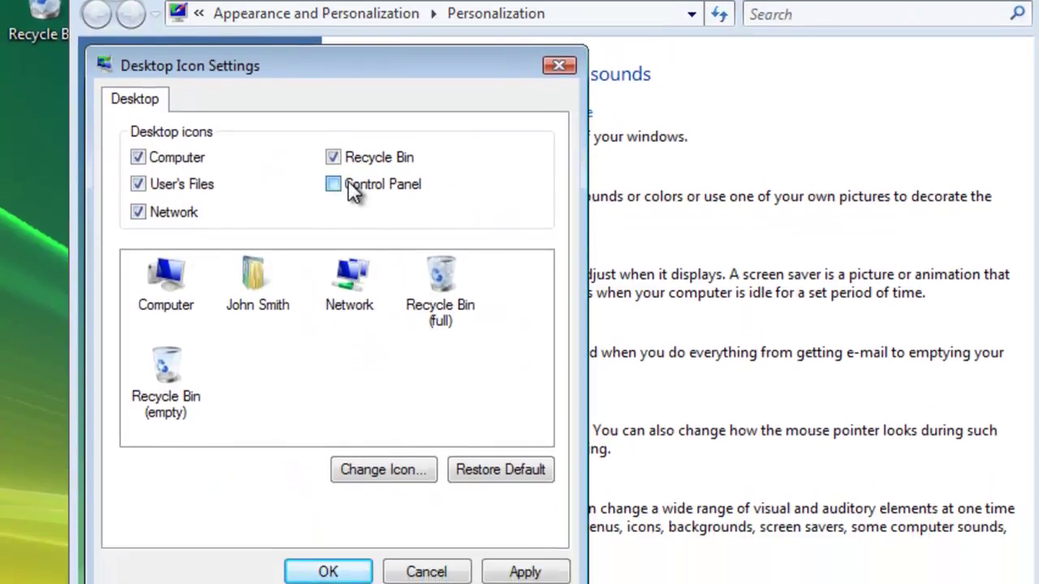
{"action": "left_click", "coordinate": [347, 252]}
{"action": "left_click", "coordinate": [329, 532]}
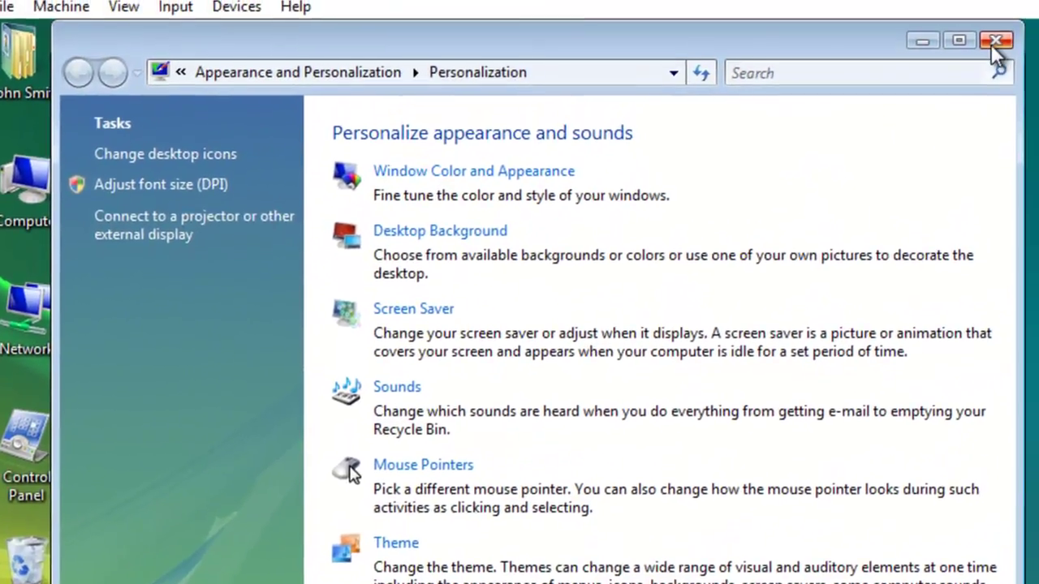
{"action": "left_click", "coordinate": [991, 44]}
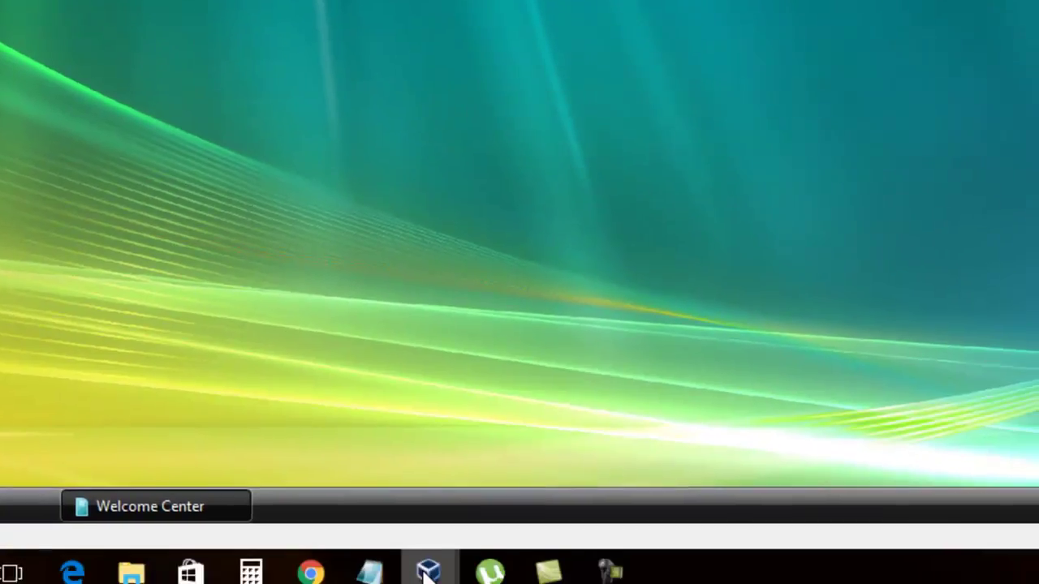
Return to the Windows 7 machine, acknowledge the domain join messages, close System Properties and restart immediately.
{"action": "mouse_move", "coordinate": [419, 560]}
{"action": "left_click", "coordinate": [806, 529]}
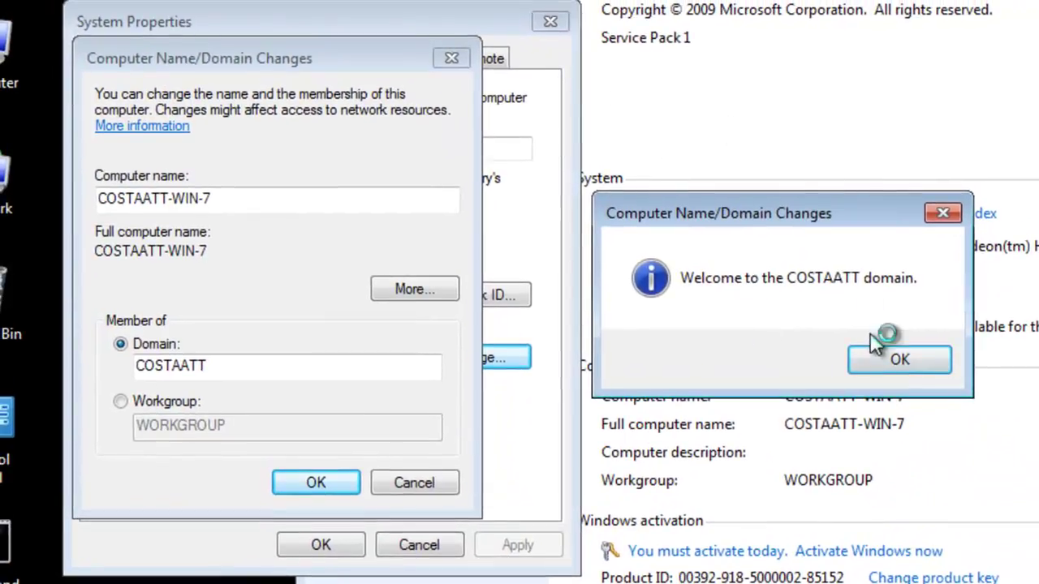
{"action": "left_click", "coordinate": [899, 363]}
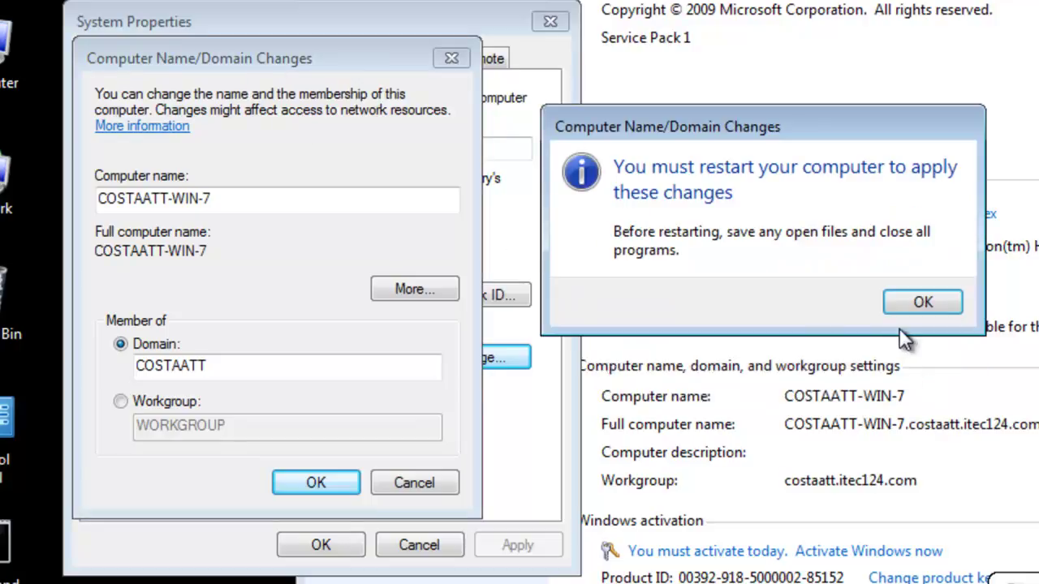
{"action": "left_click", "coordinate": [923, 303]}
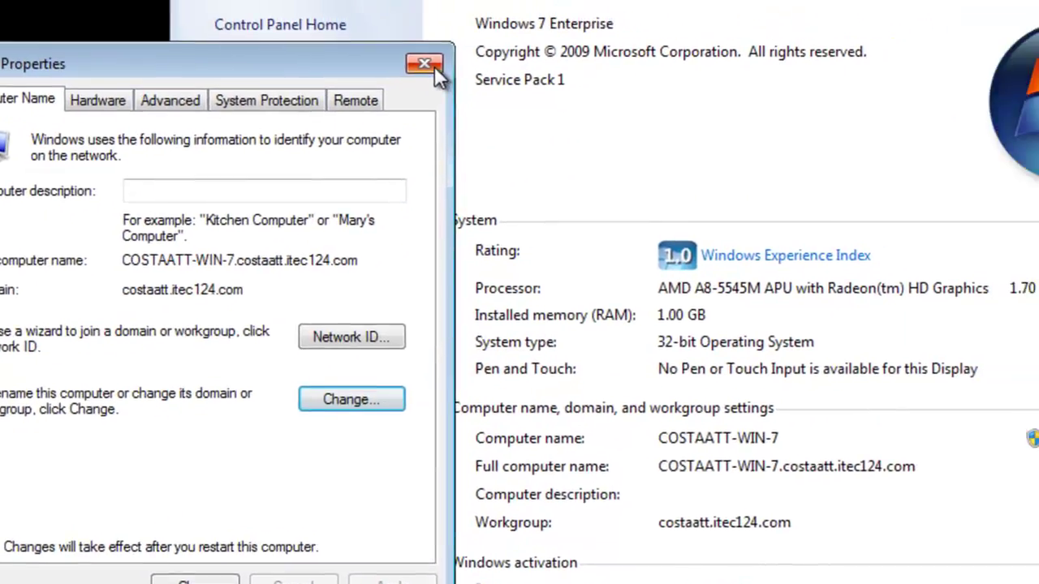
{"action": "left_click", "coordinate": [430, 65]}
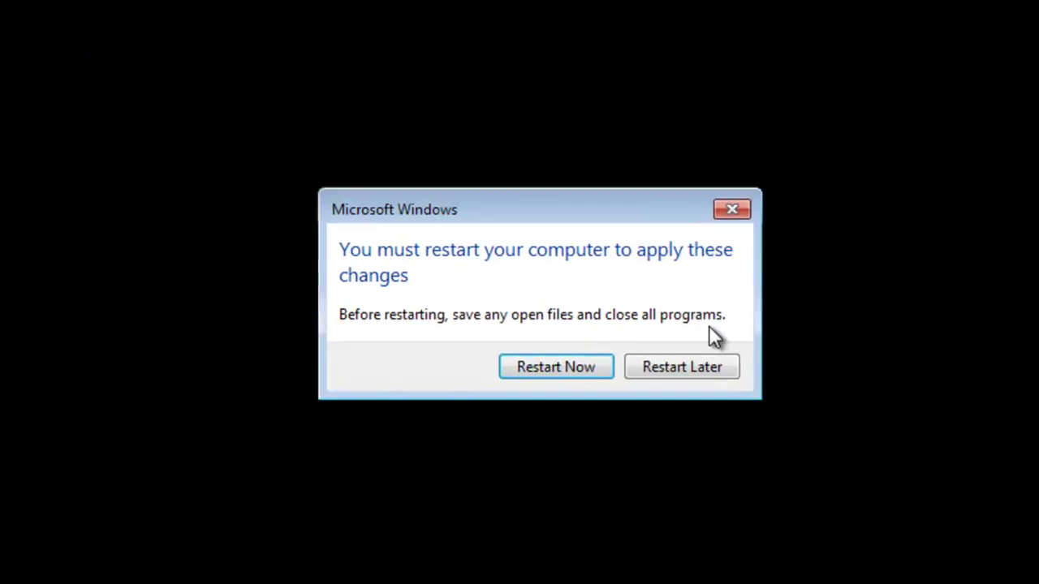
{"action": "left_click", "coordinate": [591, 367]}
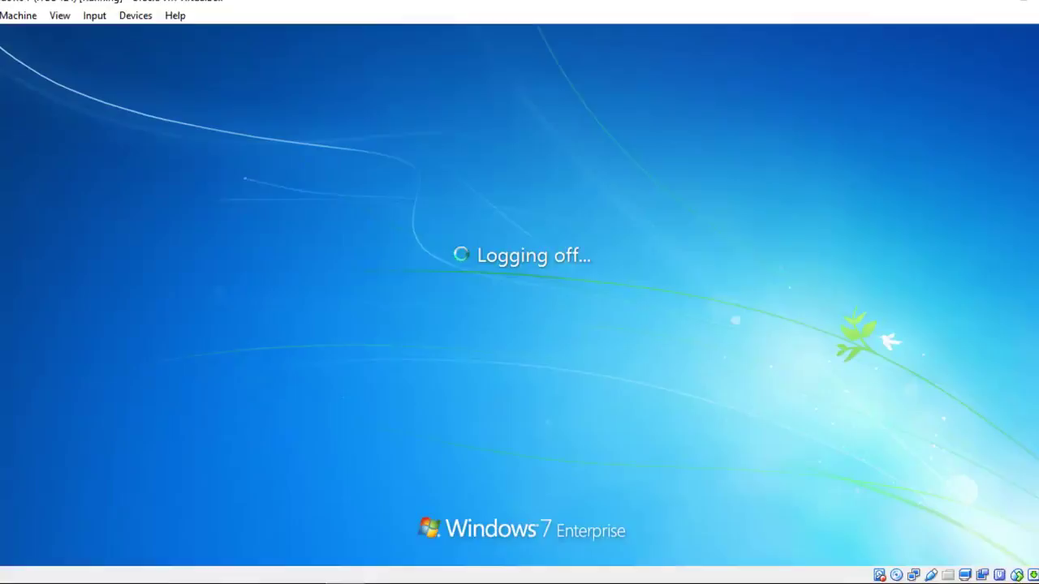
Switch to the Windows XP machine and open the computer name and membership change settings from its System Properties.
{"action": "mouse_move", "coordinate": [352, 572]}
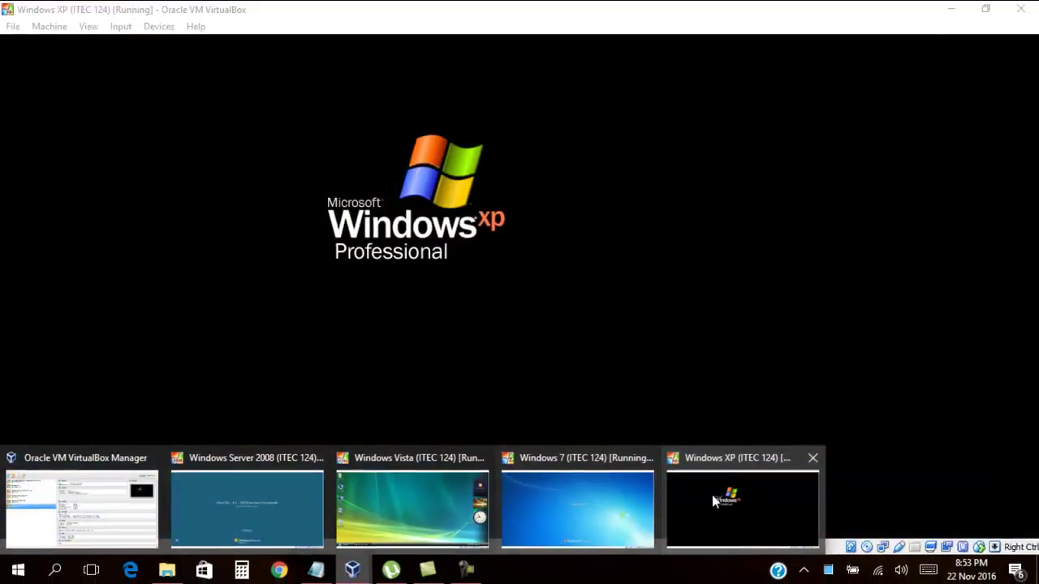
{"action": "left_click", "coordinate": [712, 494]}
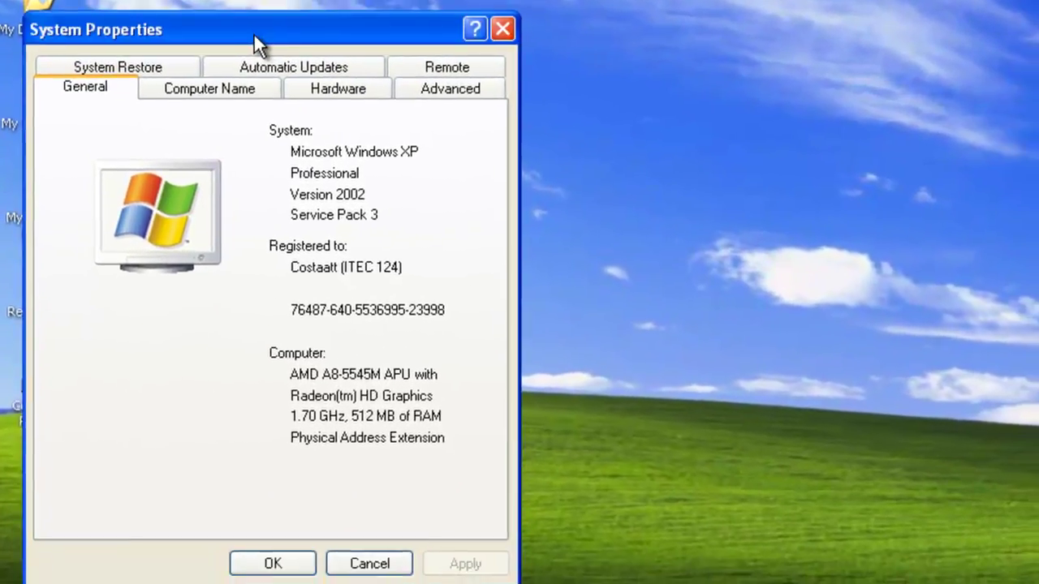
{"action": "left_click_drag", "start_coordinate": [253, 37], "coordinate": [501, 37]}
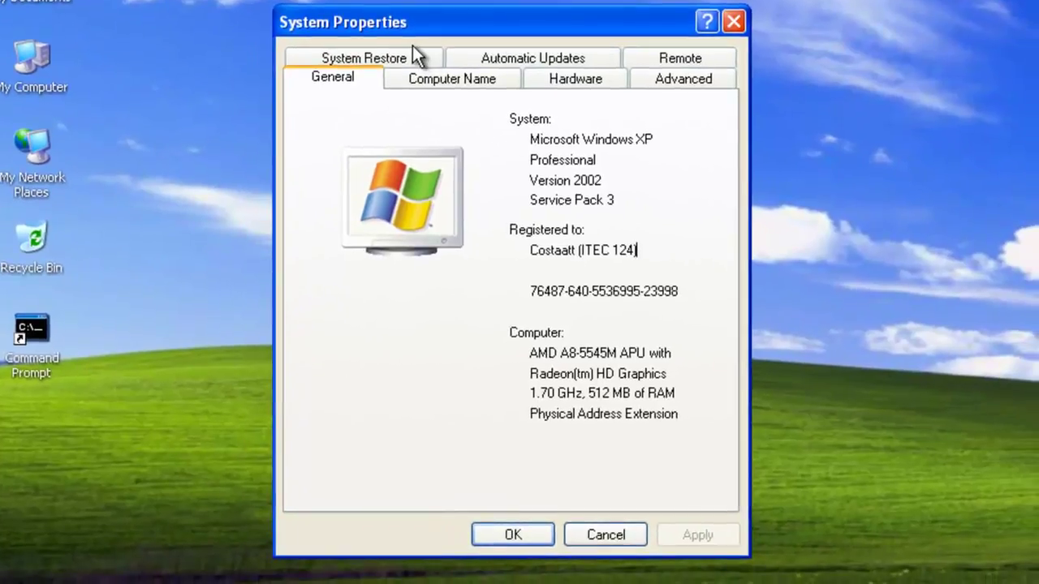
{"action": "left_click", "coordinate": [426, 92]}
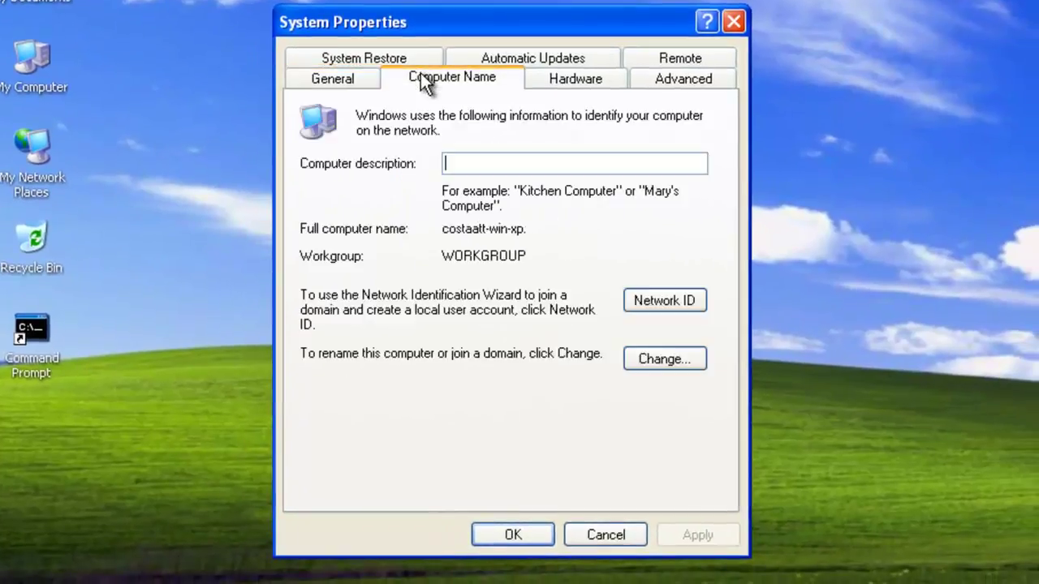
{"action": "left_click", "coordinate": [659, 357]}
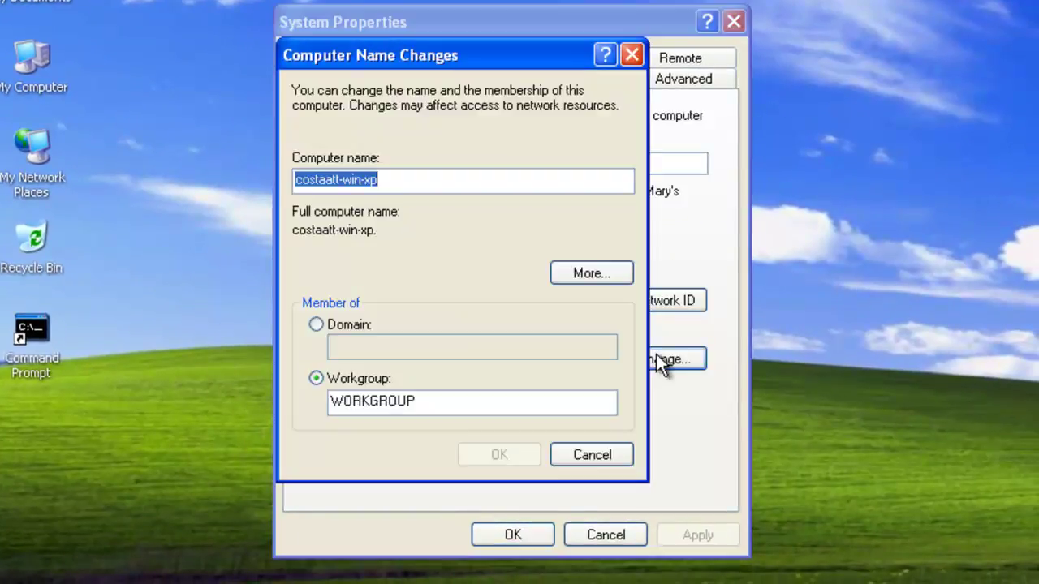
Make the Windows XP machine a member of the COSTAATT domain and submit the change.
{"action": "left_click", "coordinate": [320, 325]}
{"action": "left_click", "coordinate": [351, 347]}
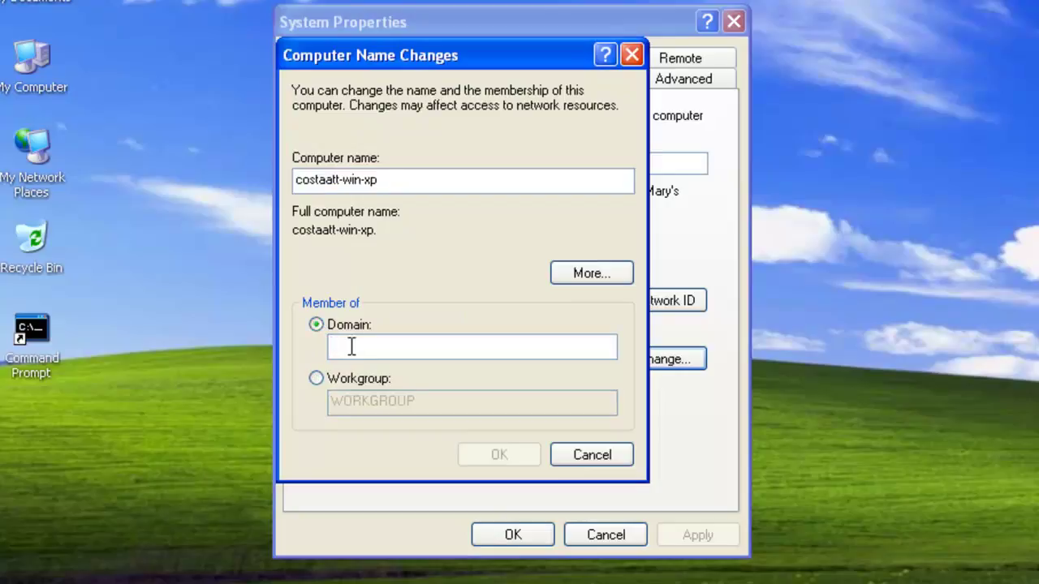
{"action": "type", "text": "c"}
{"action": "key", "text": "BackSpace"}
{"action": "type", "text": "COSTAATT"}
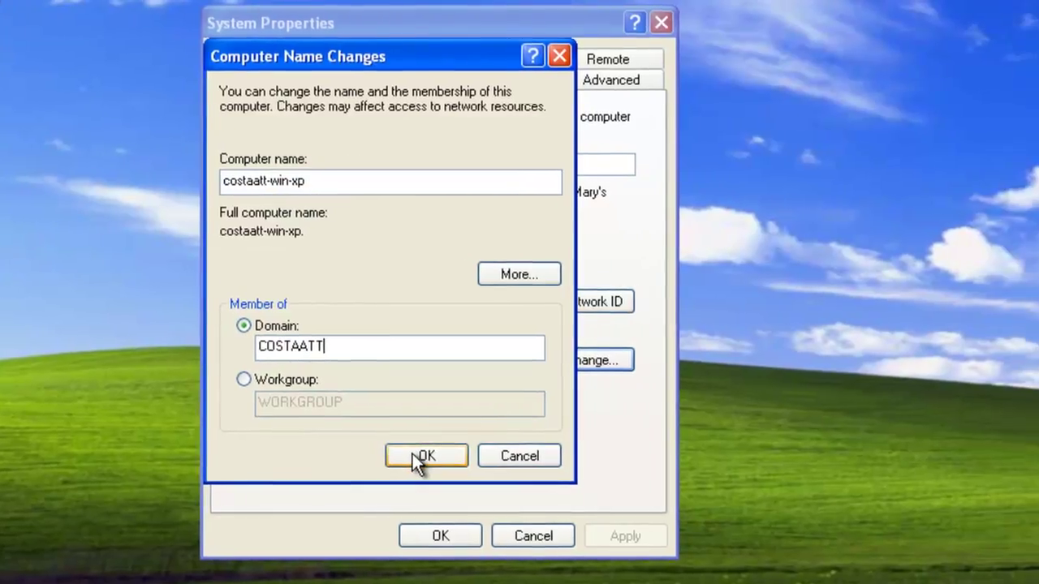
{"action": "left_click", "coordinate": [495, 455]}
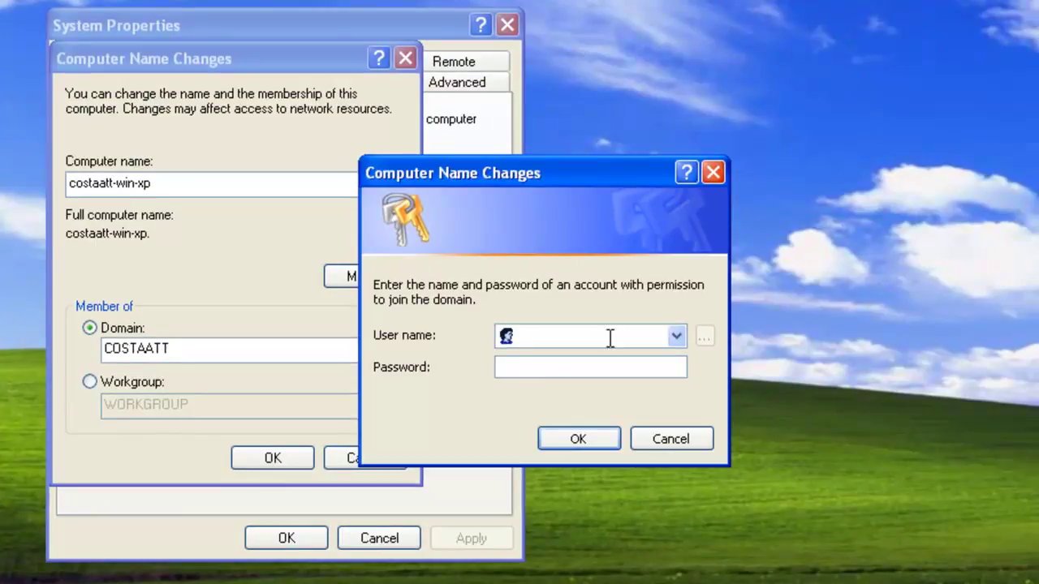
Authorize the Windows XP domain join with the domain user's name and account password.
{"action": "type", "text": "John Smith"}
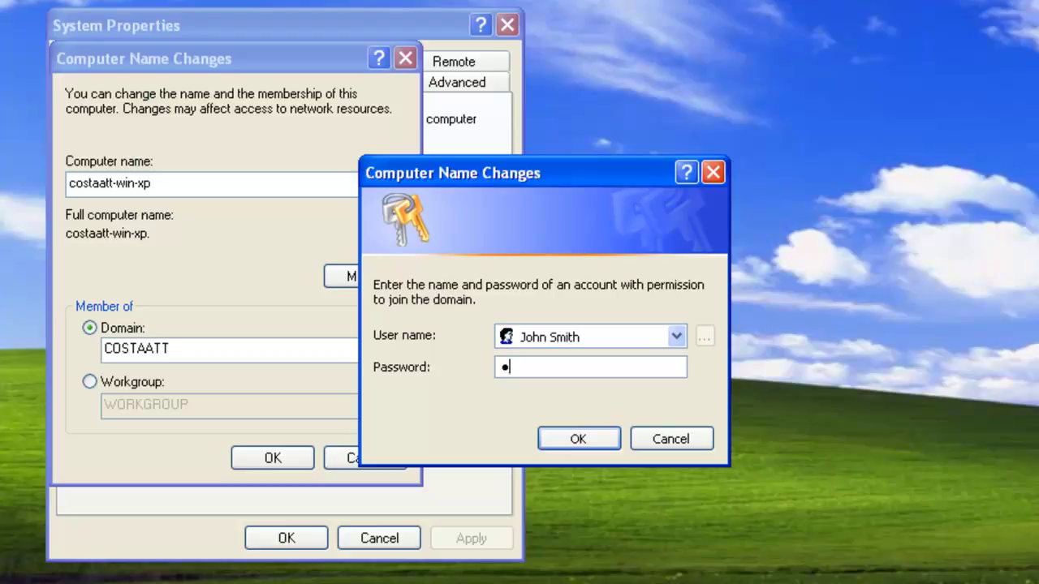
{"action": "type", "text": "••"}
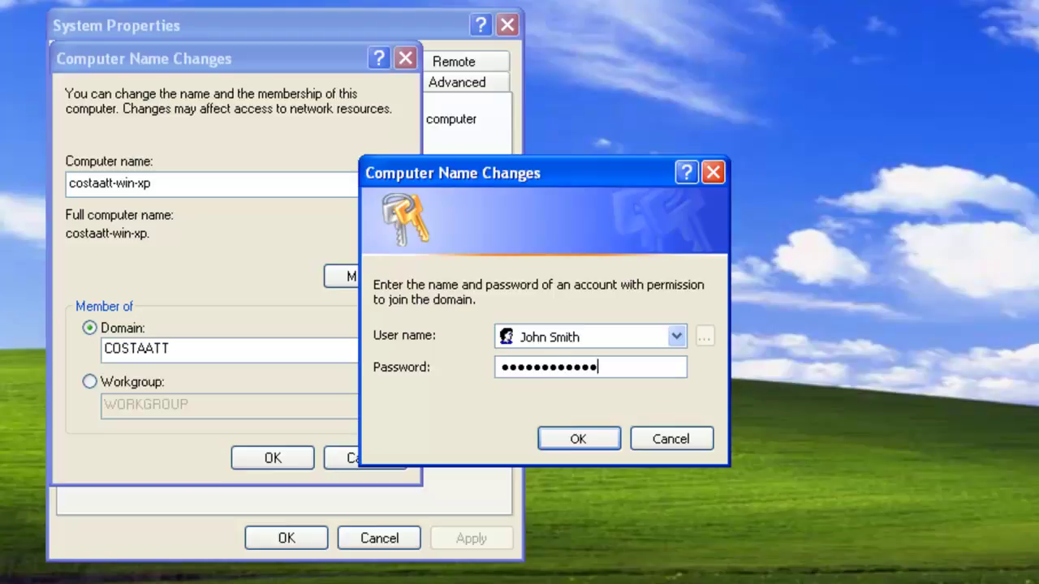
{"action": "left_click", "coordinate": [588, 441]}
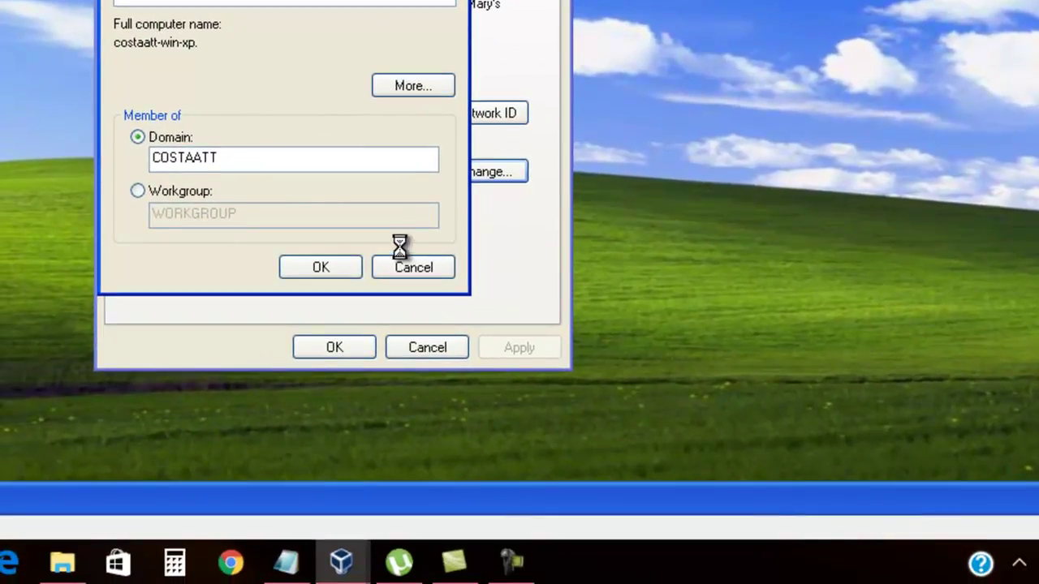
Check the restart progress of the Windows 7 machine and return to the Windows XP machine.
{"action": "mouse_move", "coordinate": [360, 564]}
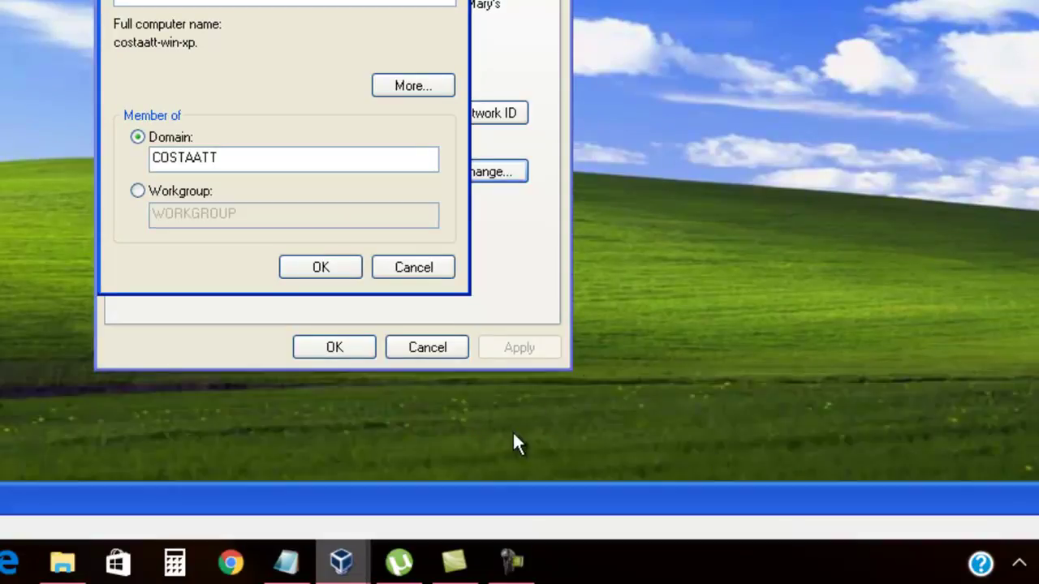
{"action": "mouse_move", "coordinate": [352, 563]}
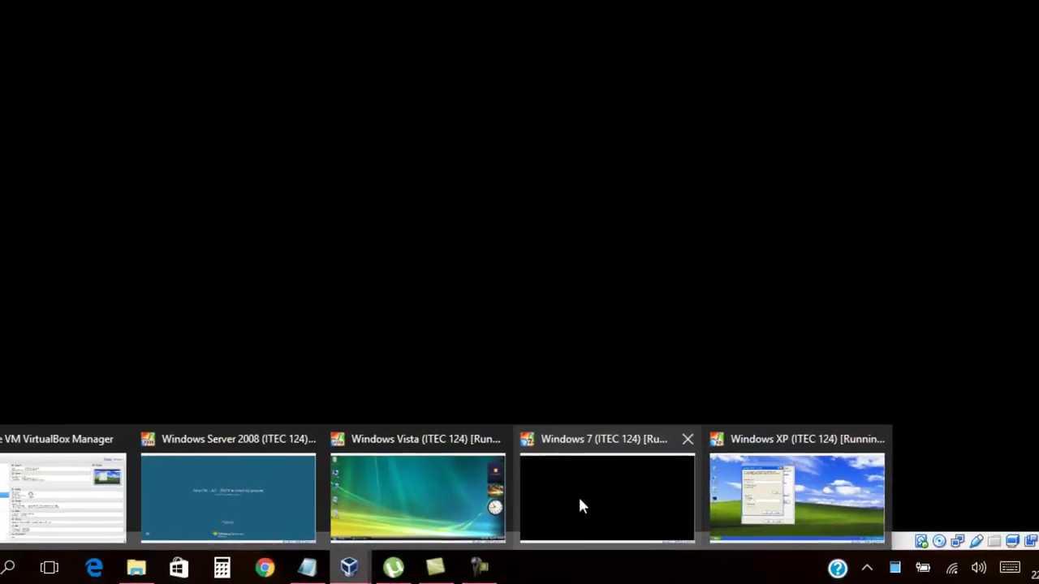
{"action": "left_click", "coordinate": [580, 504]}
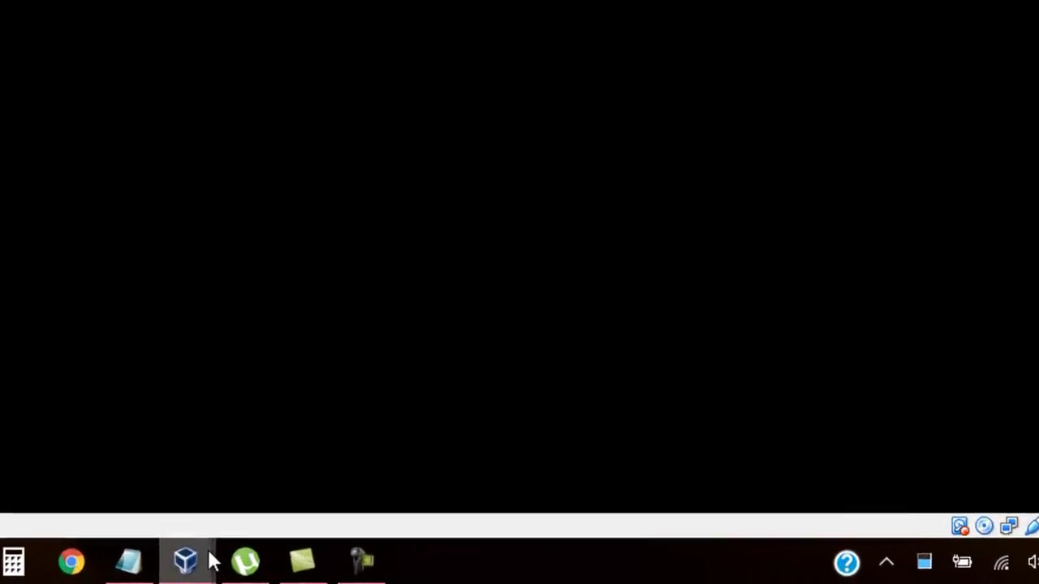
{"action": "mouse_move", "coordinate": [206, 560]}
{"action": "mouse_move", "coordinate": [709, 459]}
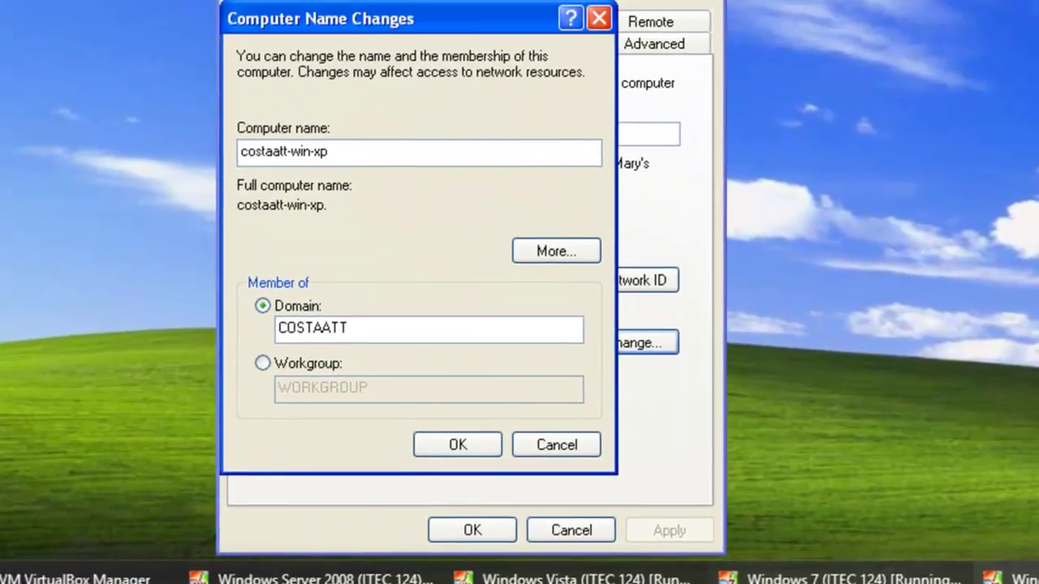
{"action": "left_click", "coordinate": [788, 472]}
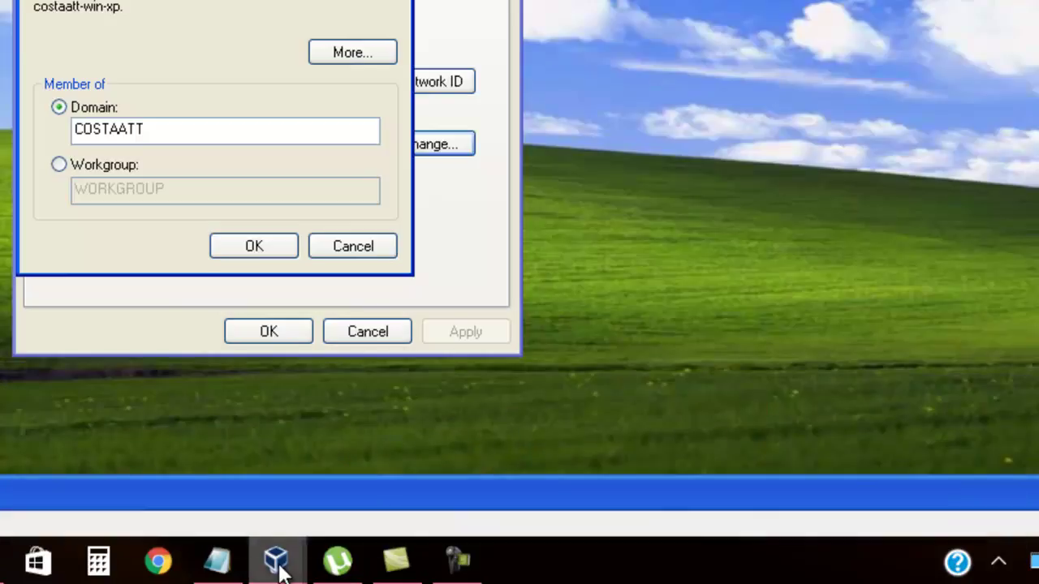
Switch to the Windows 7 machine, unlock its logon screen and choose to log on as Other User.
{"action": "mouse_move", "coordinate": [276, 559]}
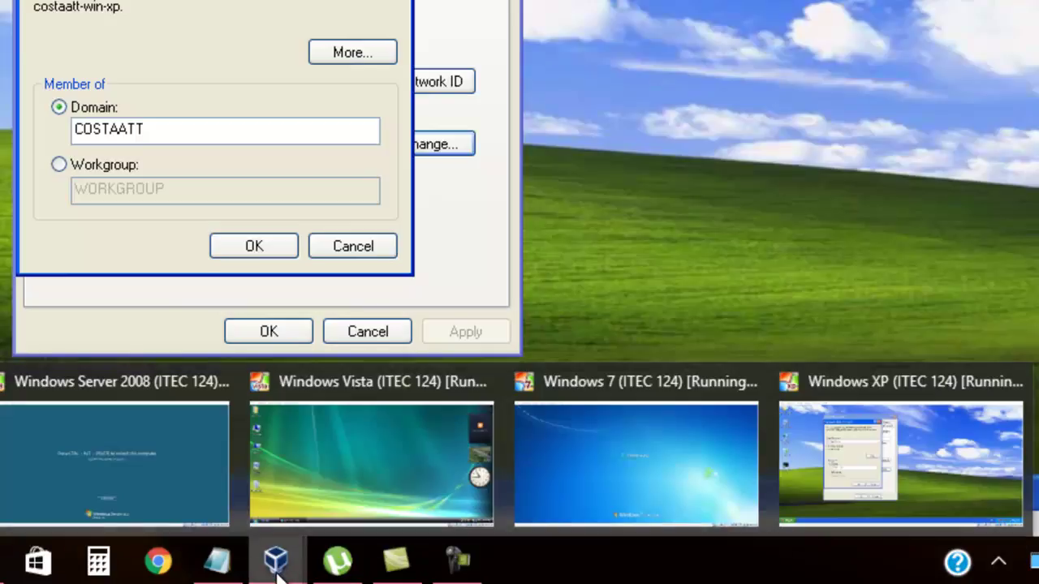
{"action": "left_click", "coordinate": [656, 496]}
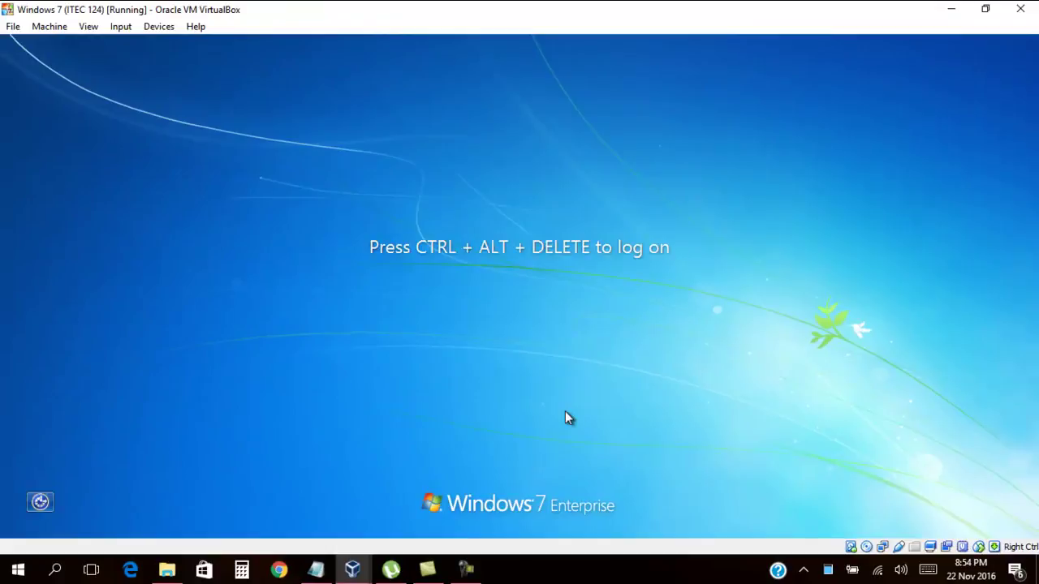
{"action": "key", "text": "ctrl+alt+Delete"}
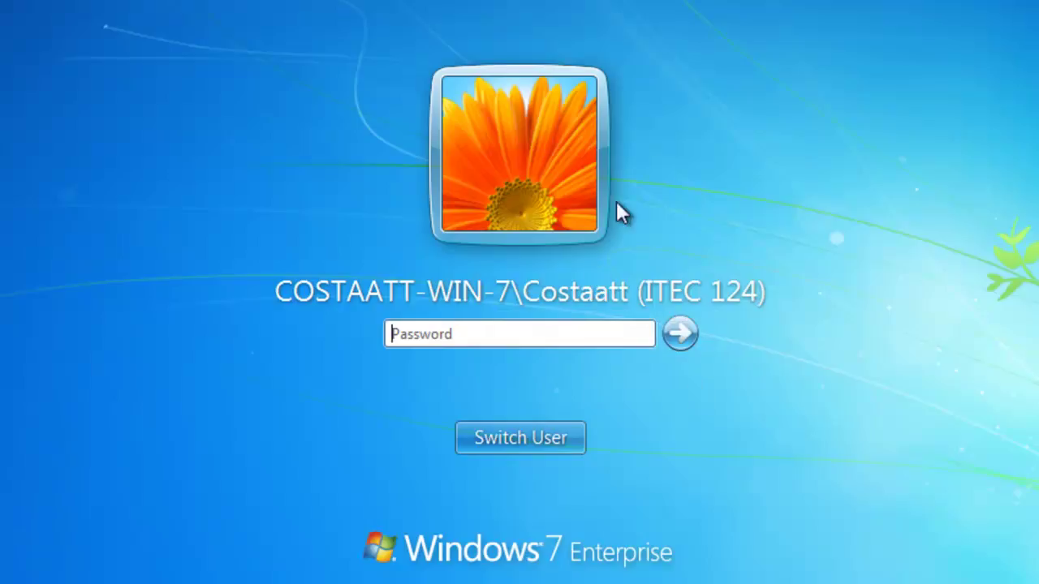
{"action": "left_click", "coordinate": [502, 442]}
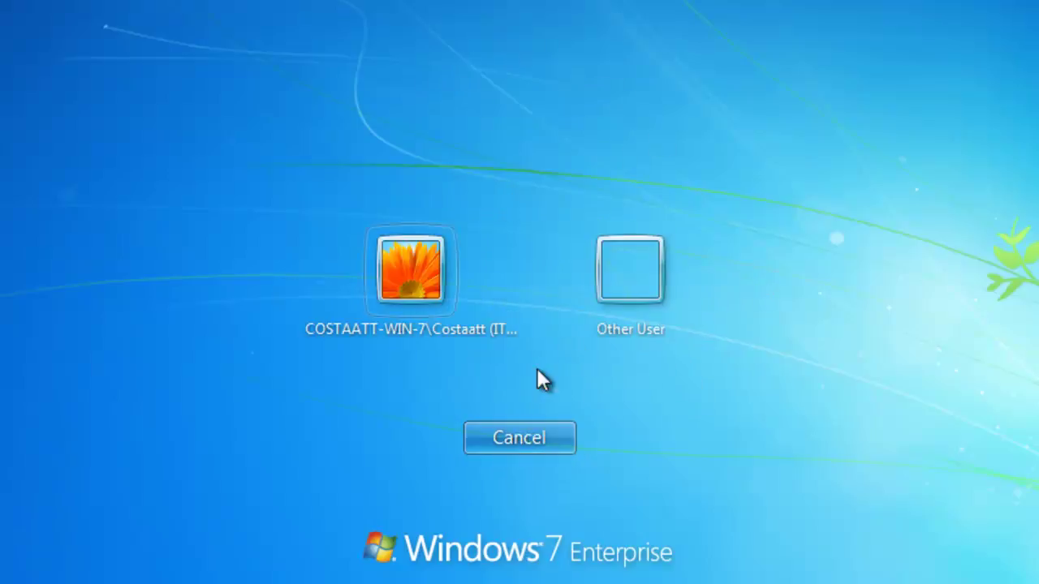
{"action": "left_click", "coordinate": [639, 294]}
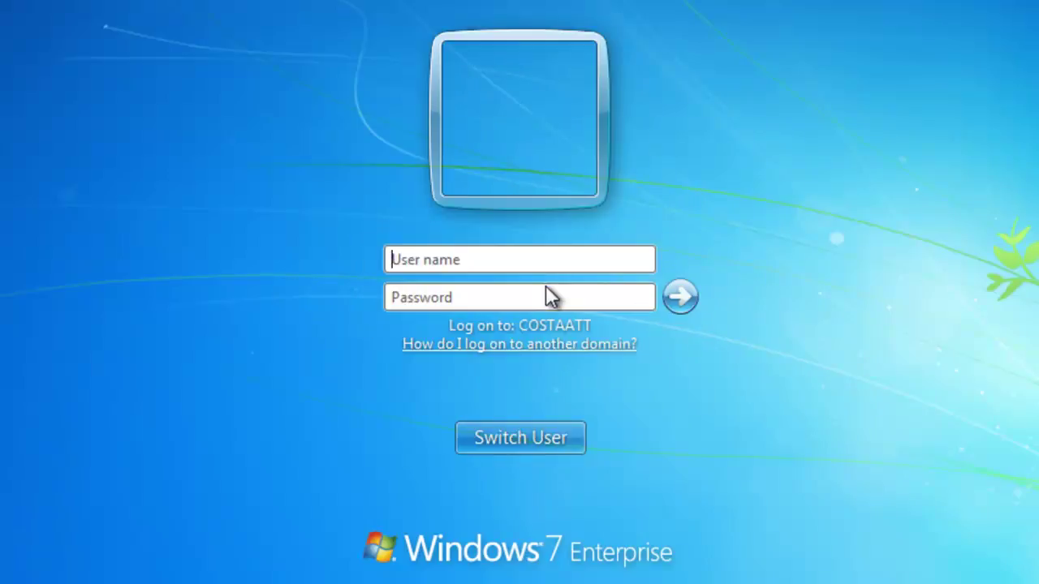
Log on to Windows 7 with the COSTAATT domain user's name and account password.
{"action": "type", "text": "CO"}
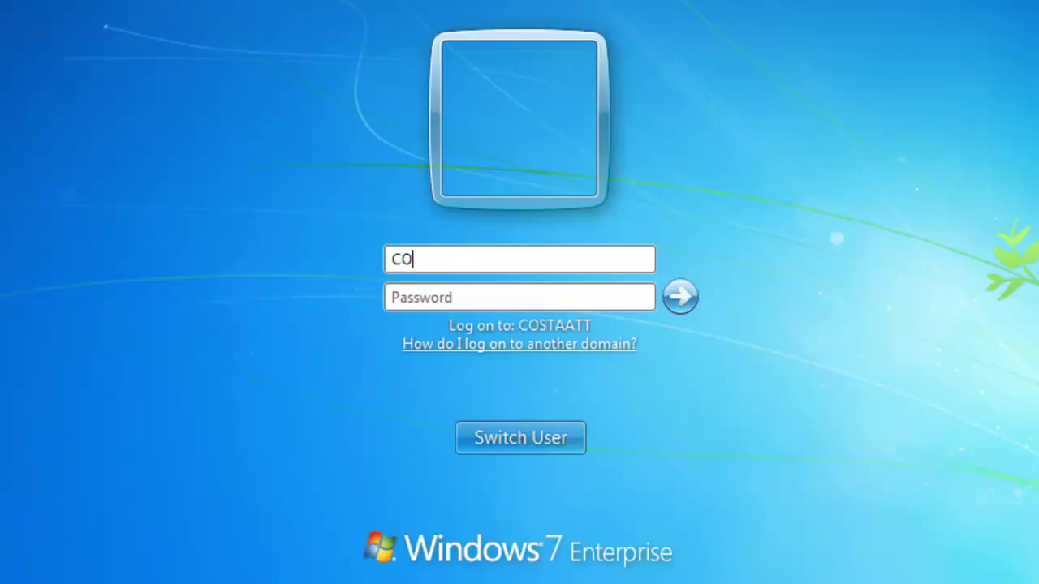
{"action": "type", "text": "STAATT"}
{"action": "type", "text": "\\John Smith"}
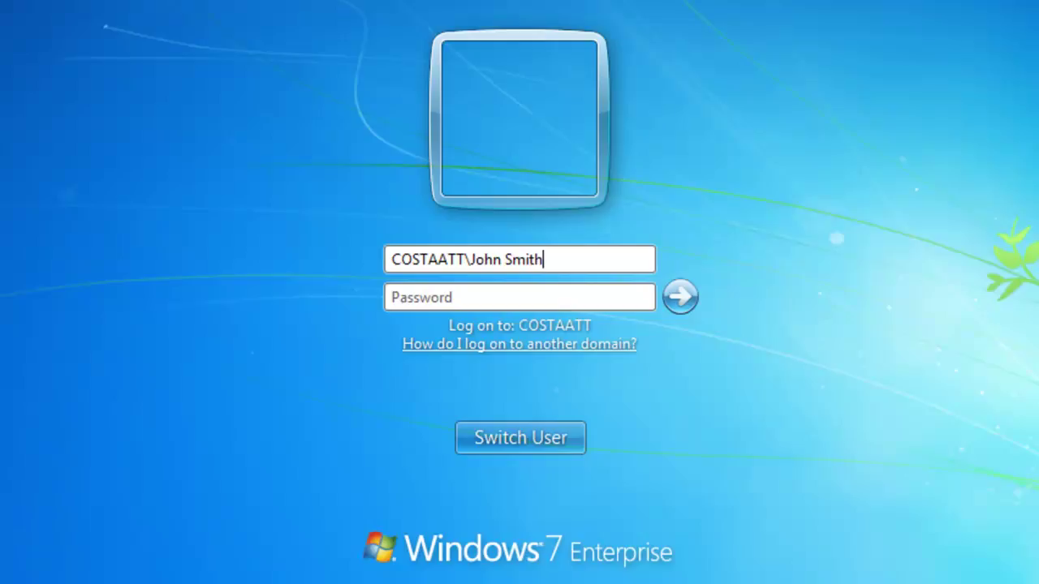
{"action": "key", "text": "Tab"}
{"action": "type", "text": "p"}
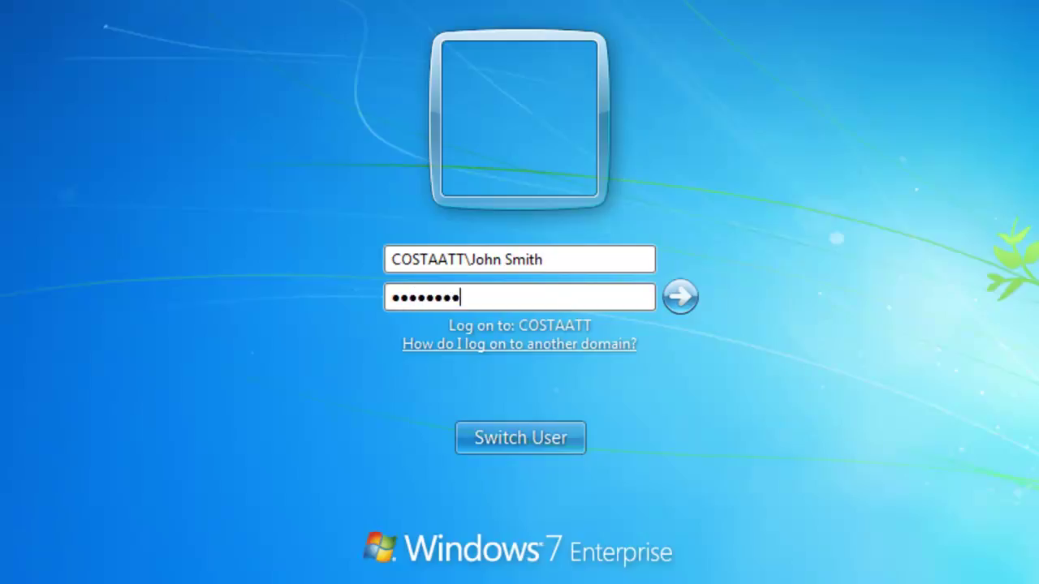
{"action": "key", "text": "Tab"}
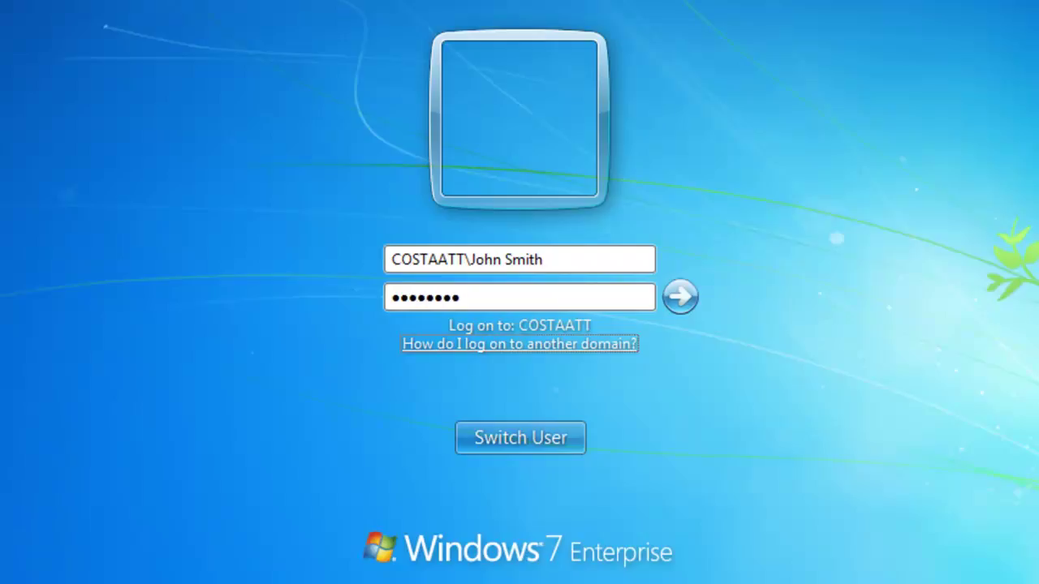
{"action": "left_click", "coordinate": [524, 300]}
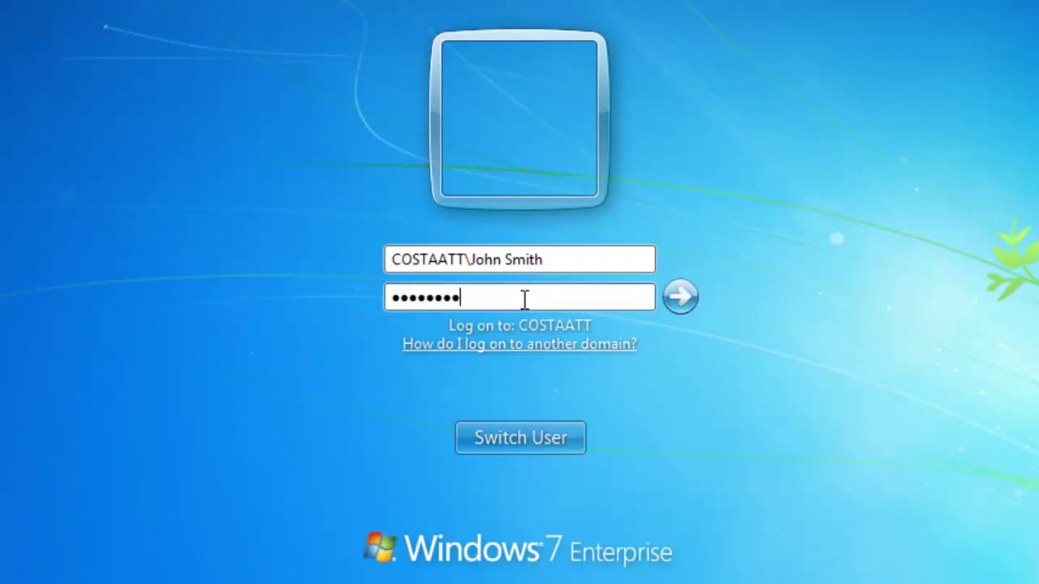
{"action": "type", "text": "••••••"}
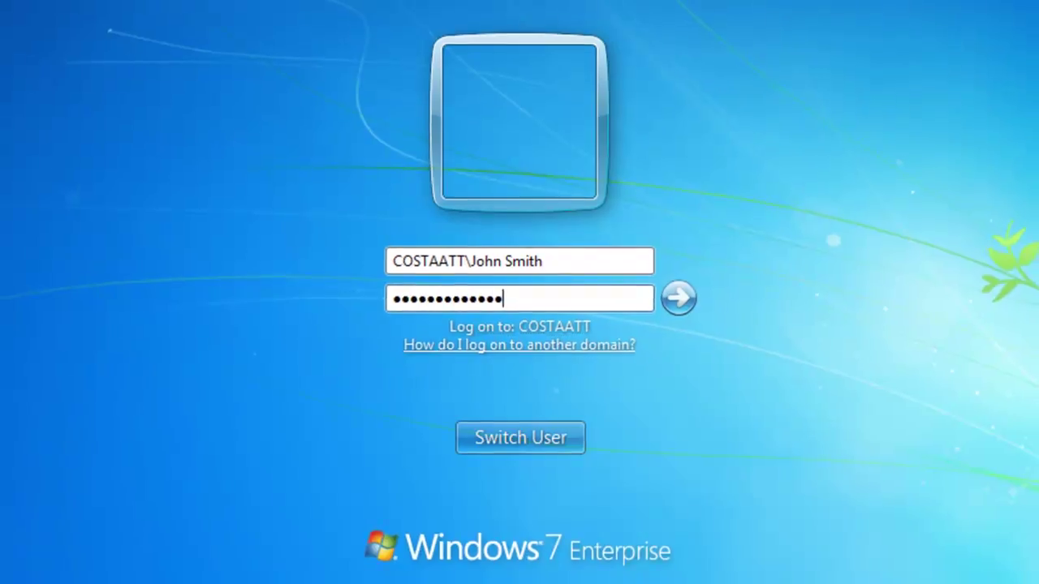
{"action": "key", "text": "Return"}
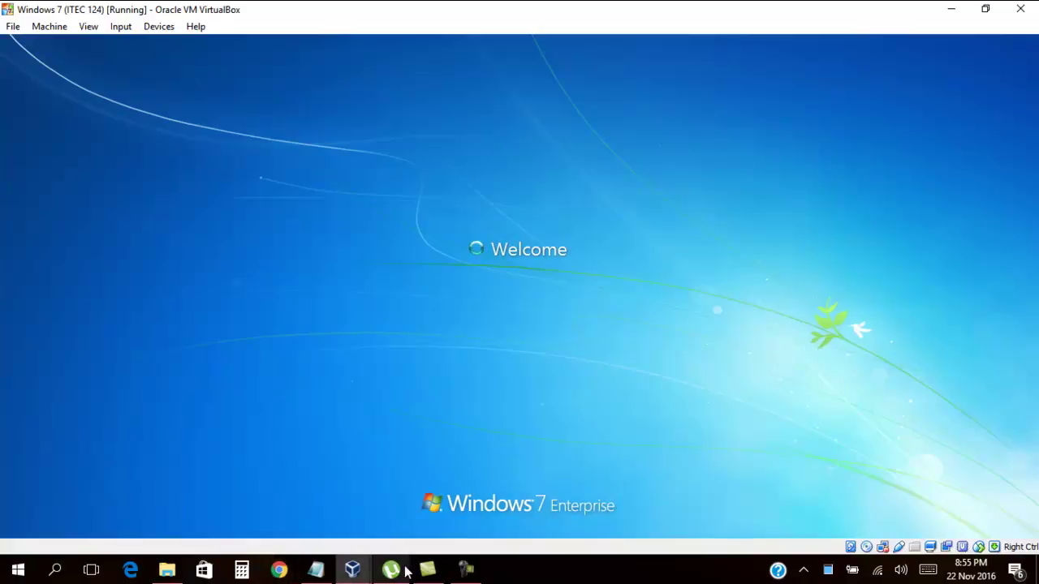
Return to the Windows XP machine, acknowledge the domain join messages, close System Properties and restart immediately.
{"action": "mouse_move", "coordinate": [363, 576]}
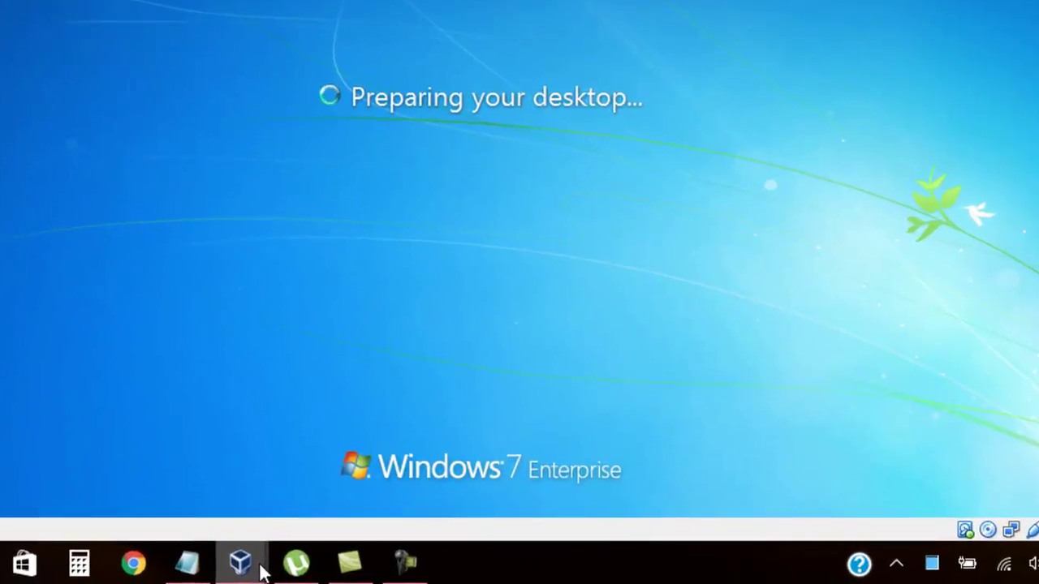
{"action": "mouse_move", "coordinate": [324, 565]}
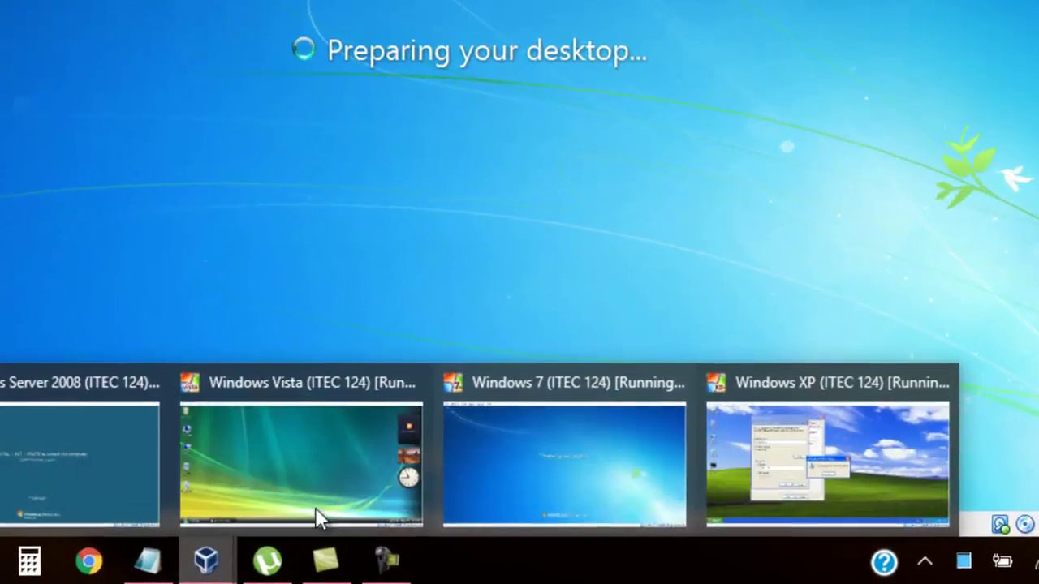
{"action": "mouse_move", "coordinate": [701, 513]}
{"action": "left_click", "coordinate": [732, 471]}
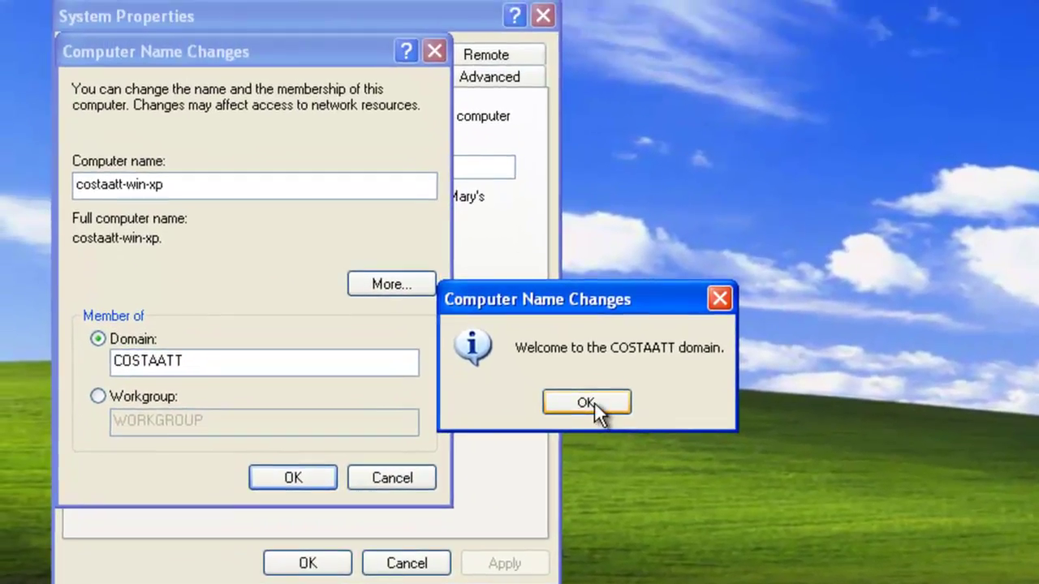
{"action": "left_click", "coordinate": [586, 403]}
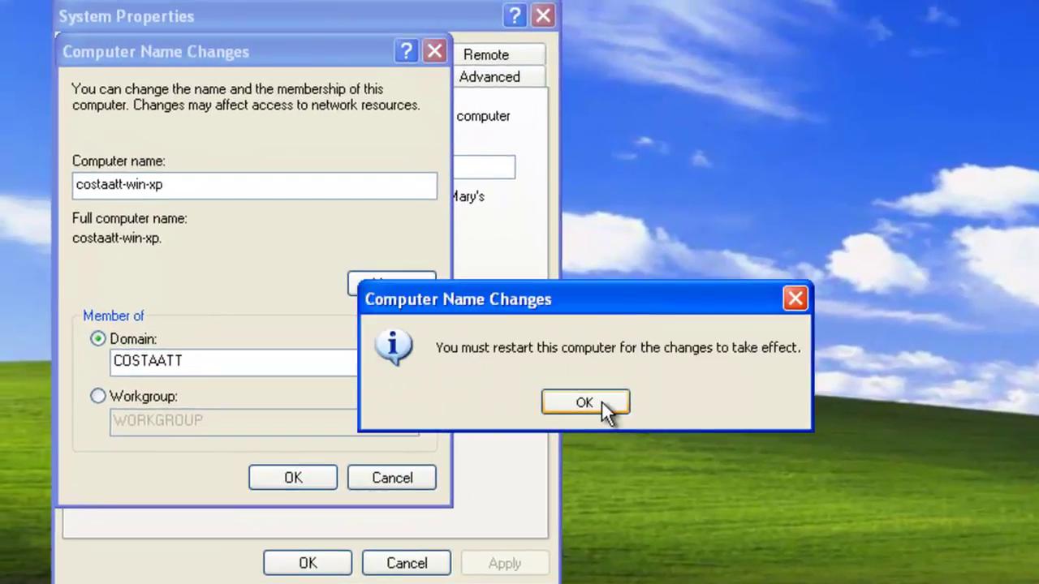
{"action": "left_click", "coordinate": [601, 401]}
{"action": "left_click", "coordinate": [323, 560]}
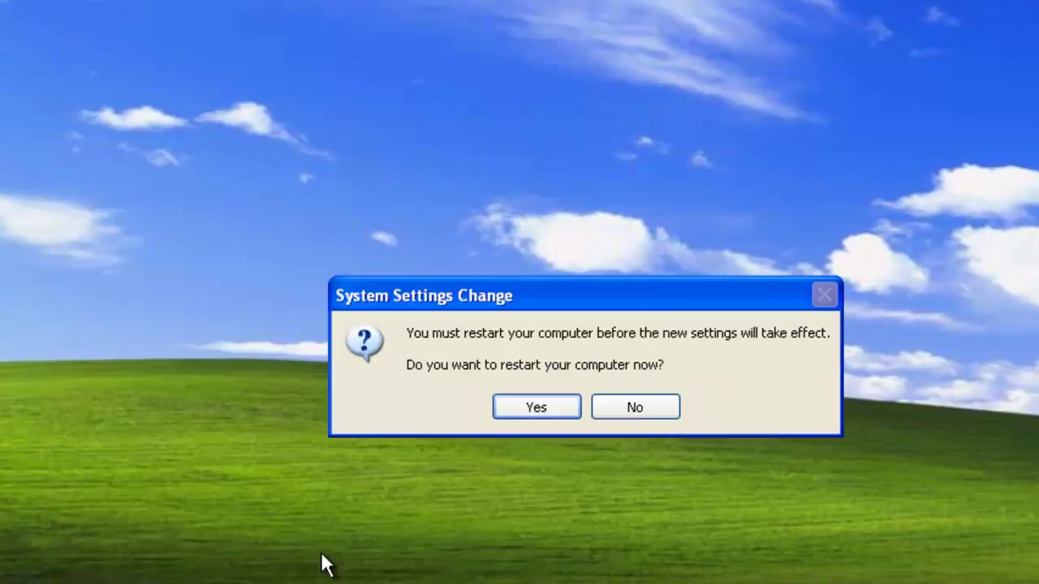
{"action": "left_click", "coordinate": [520, 410]}
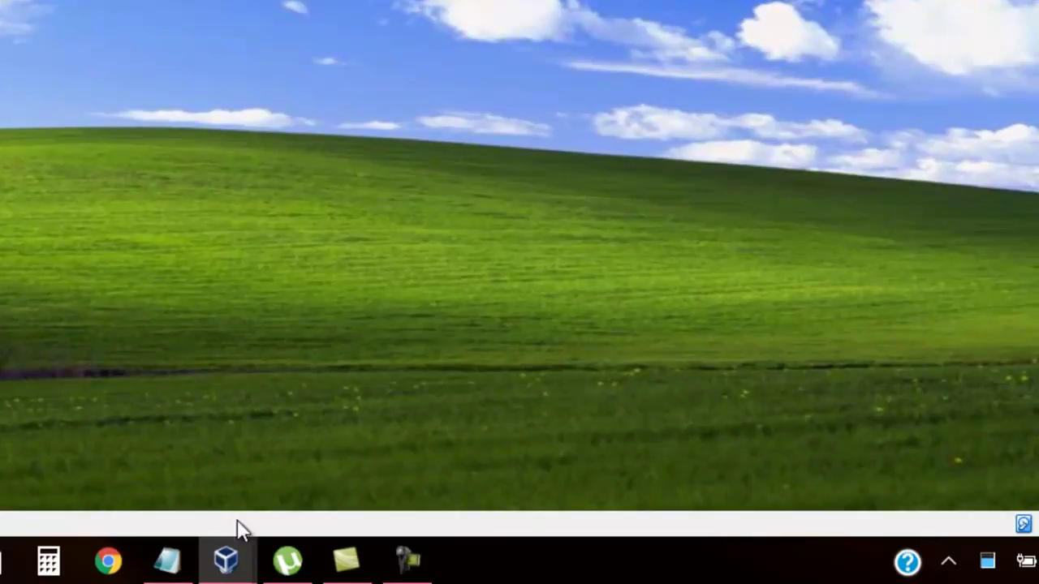
Switch to the Windows 7 machine and dismiss the Windows Activation messages.
{"action": "mouse_move", "coordinate": [227, 567]}
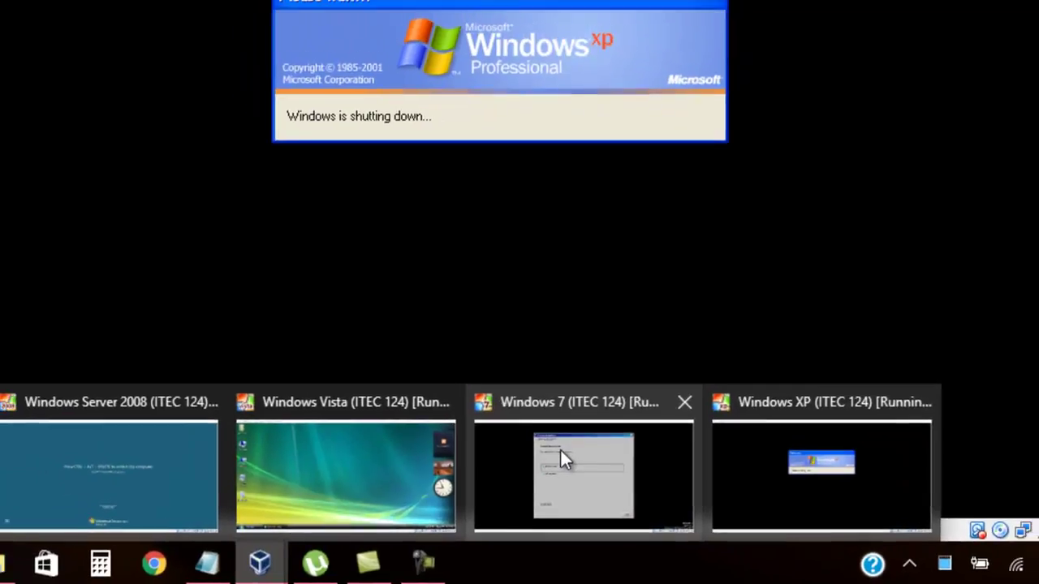
{"action": "left_click", "coordinate": [572, 459]}
{"action": "left_click", "coordinate": [419, 235]}
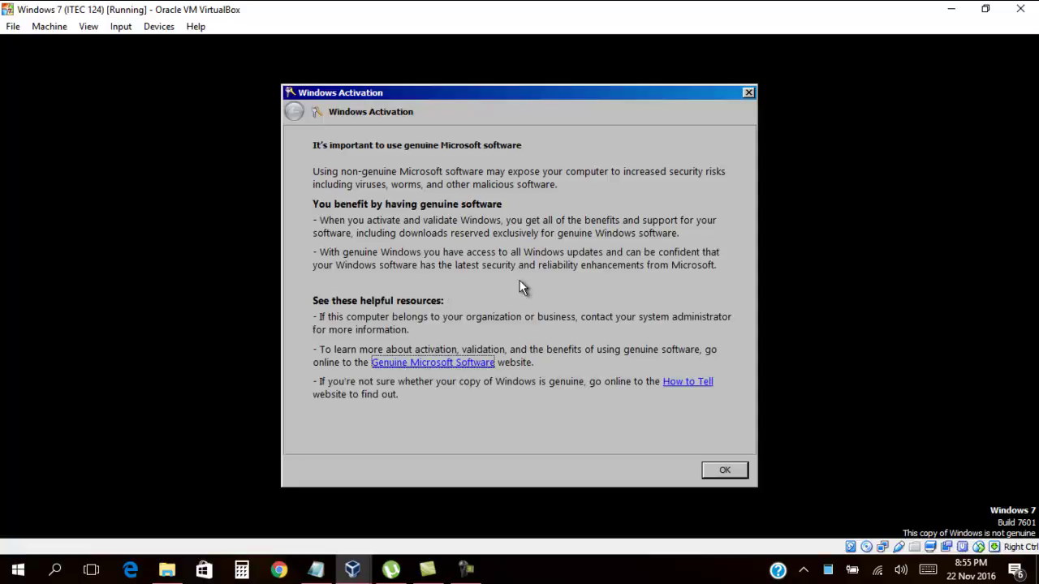
{"action": "left_click", "coordinate": [747, 94]}
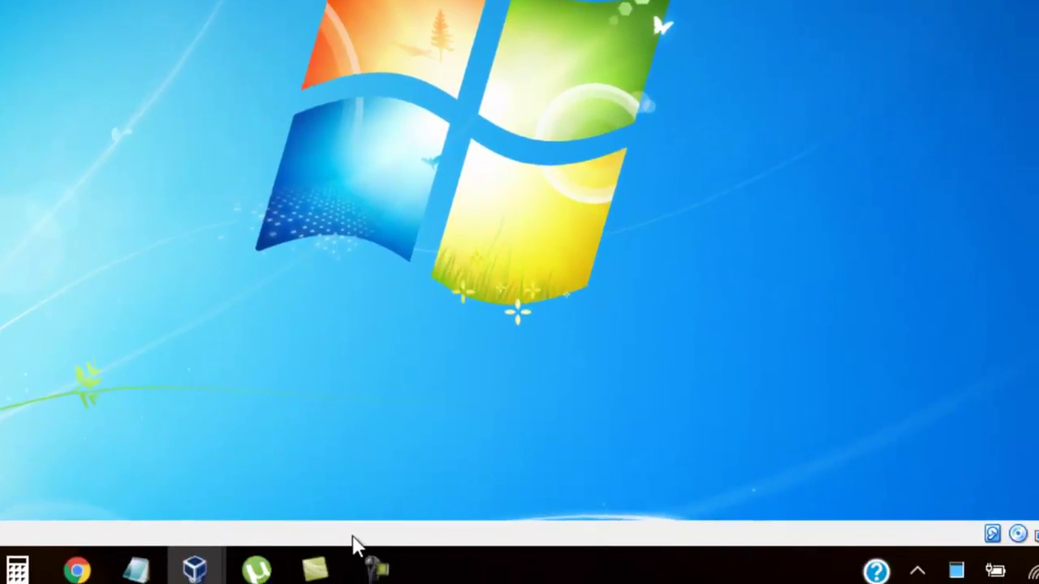
Check the restart progress of the Windows XP machine and return to the Windows 7 machine.
{"action": "mouse_move", "coordinate": [207, 577]}
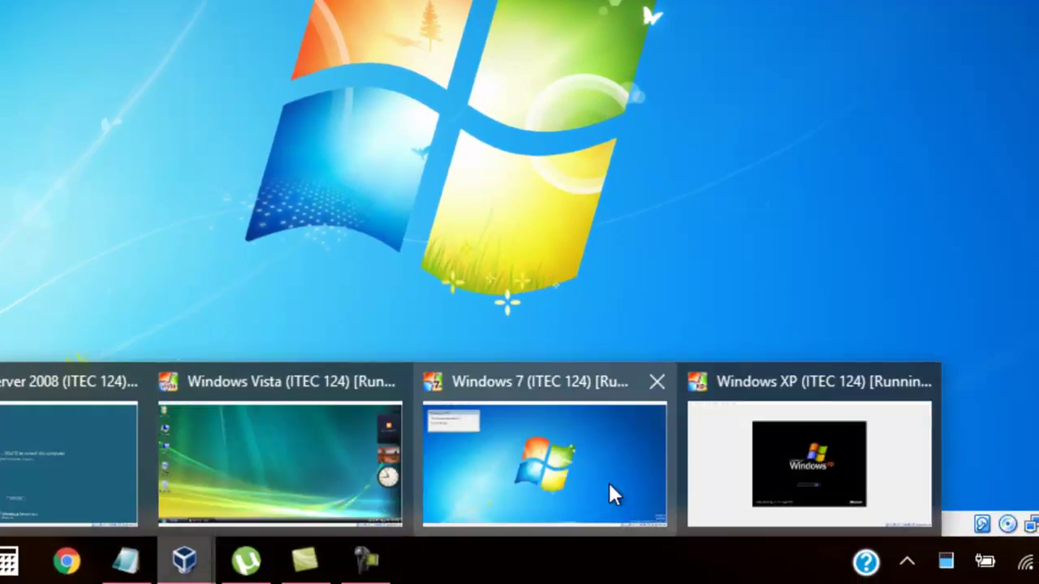
{"action": "mouse_move", "coordinate": [758, 469]}
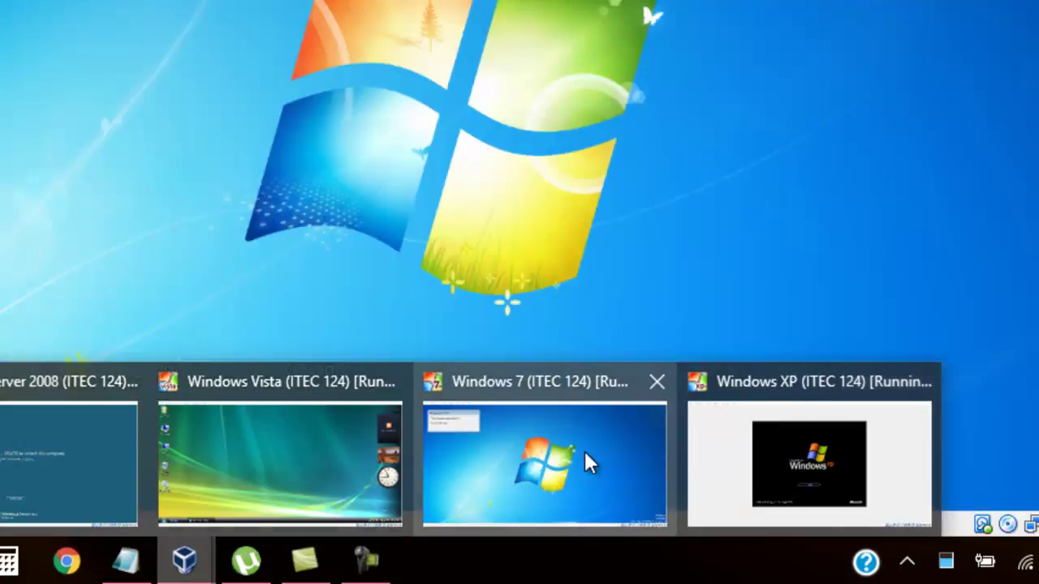
{"action": "left_click", "coordinate": [585, 453]}
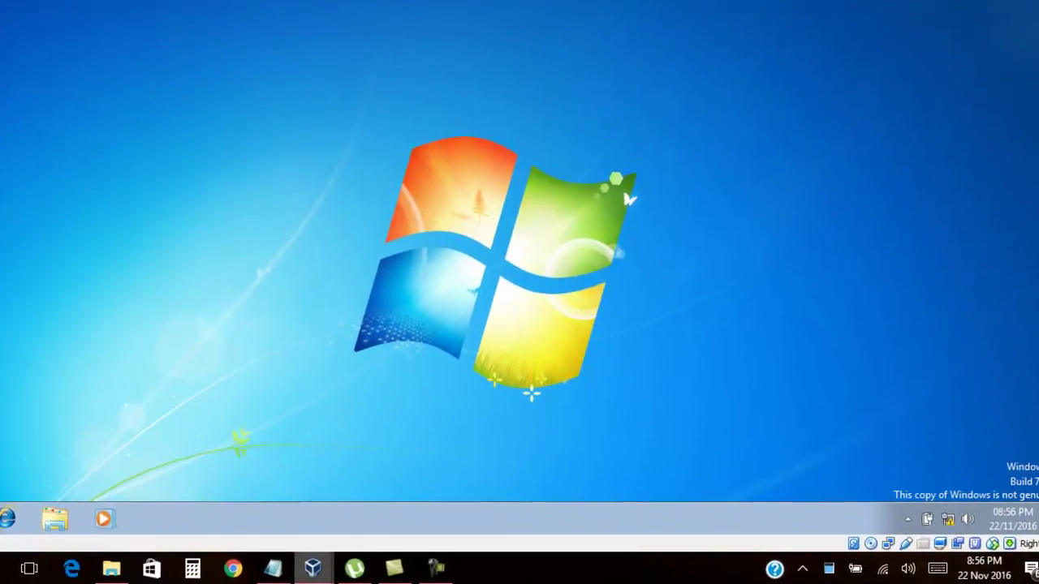
Switch to the Windows XP machine, bring up its logon dialog and choose to log on to the COSTAATT domain.
{"action": "mouse_move", "coordinate": [357, 574]}
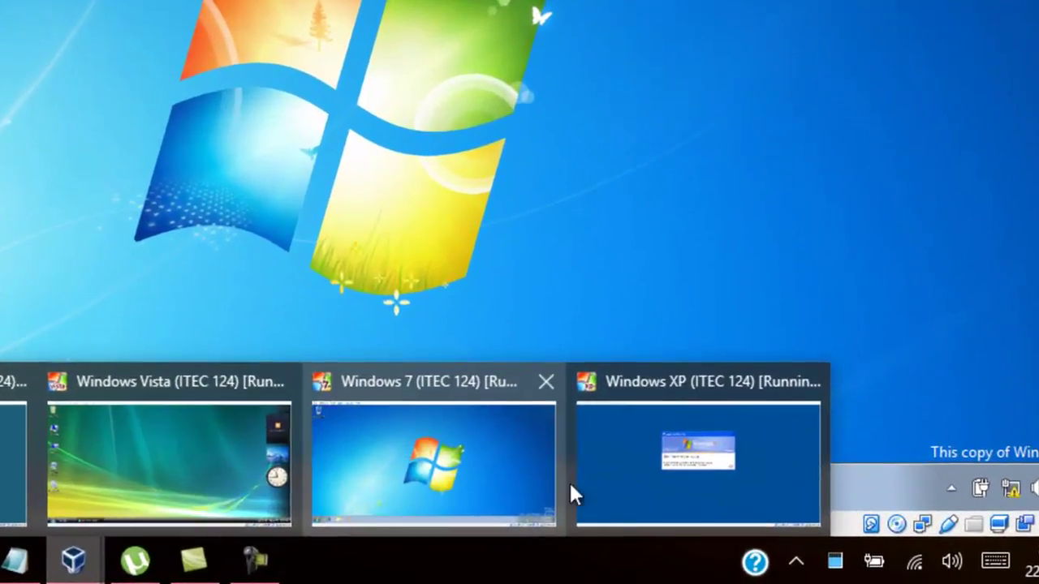
{"action": "mouse_move", "coordinate": [619, 499]}
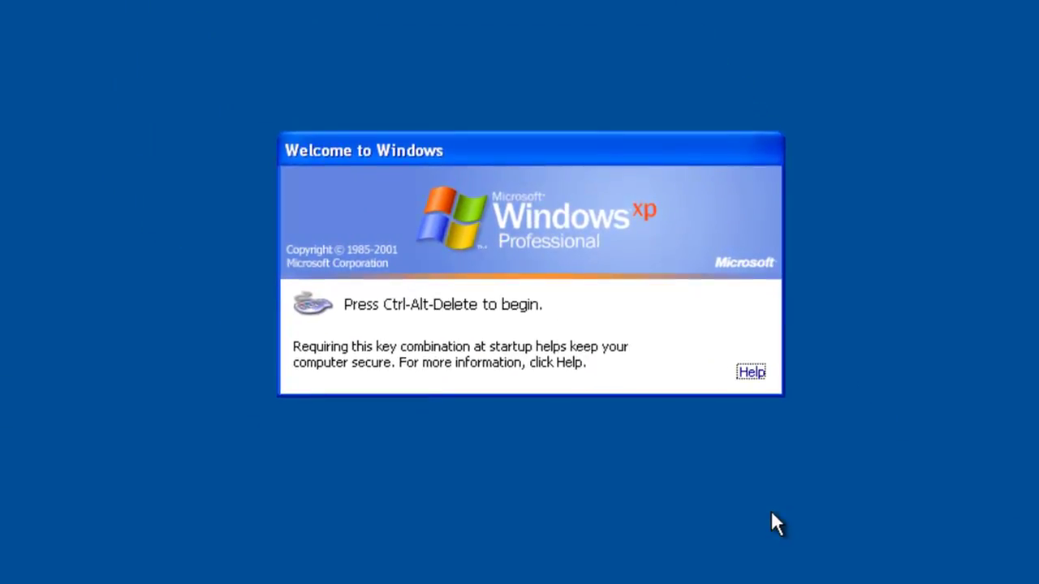
{"action": "key", "text": "ctrl+alt+Delete"}
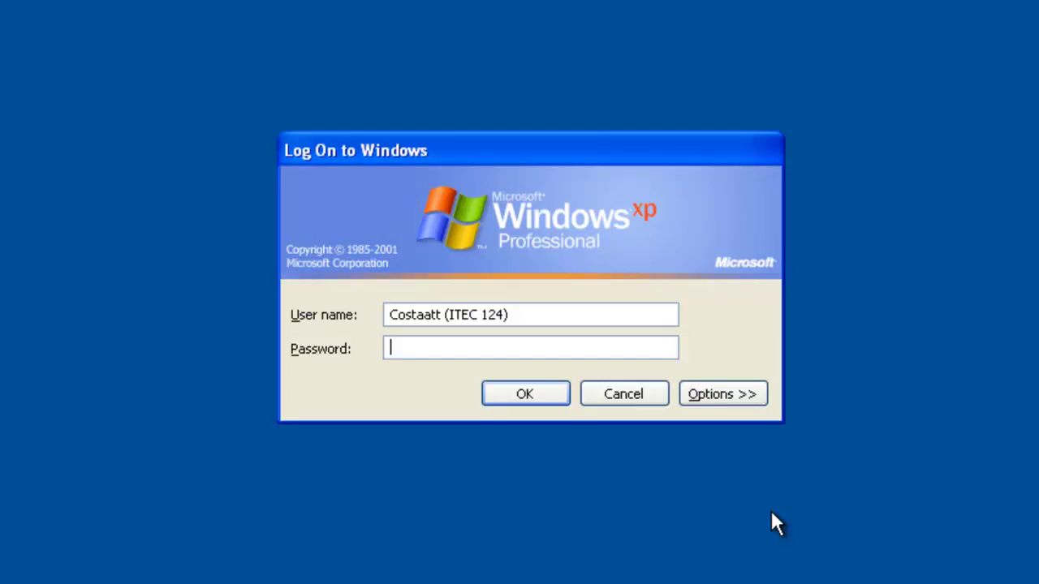
{"action": "left_click", "coordinate": [688, 395]}
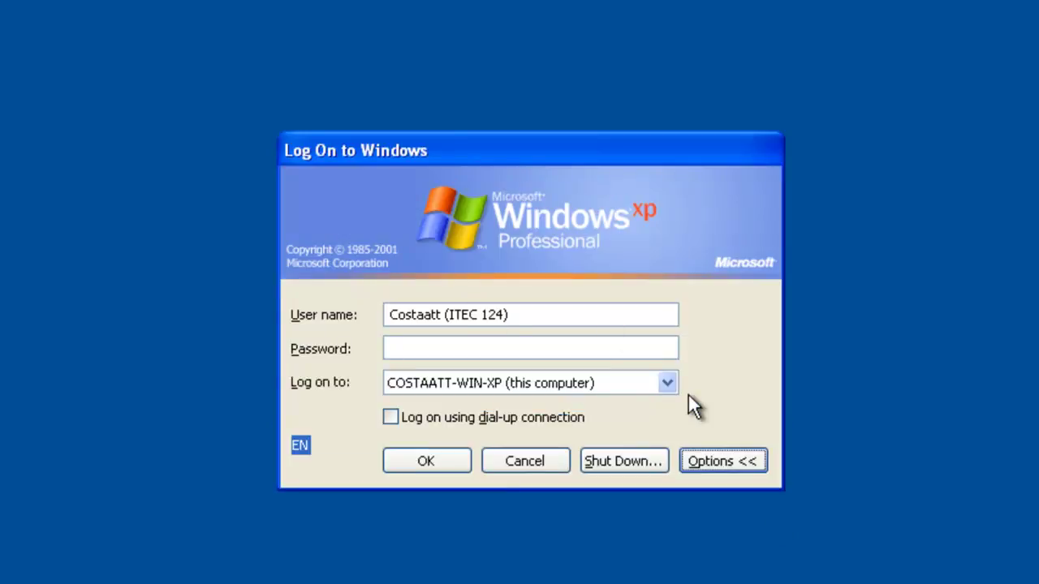
{"action": "left_click", "coordinate": [501, 380]}
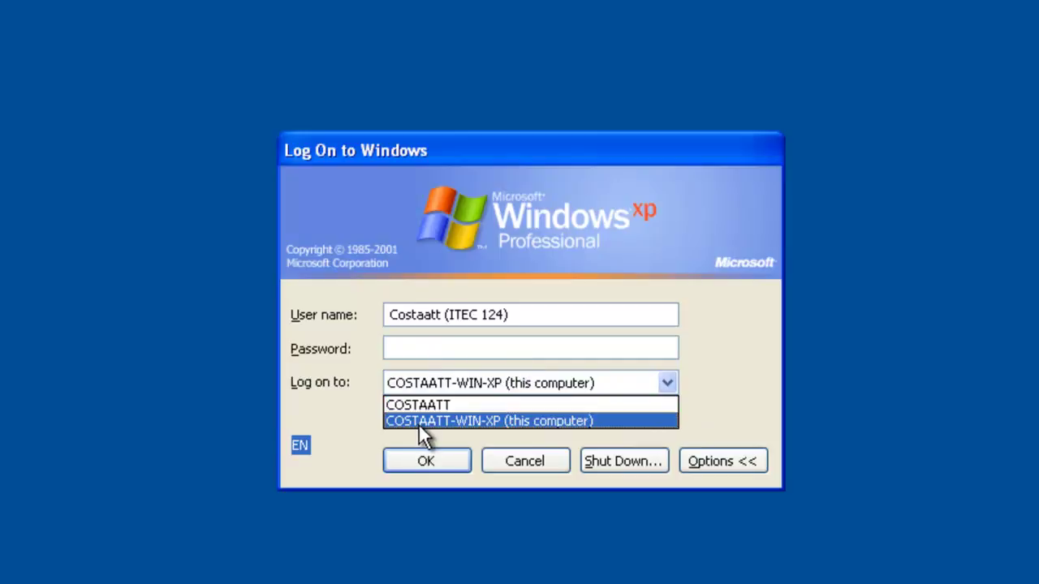
{"action": "left_click", "coordinate": [478, 406]}
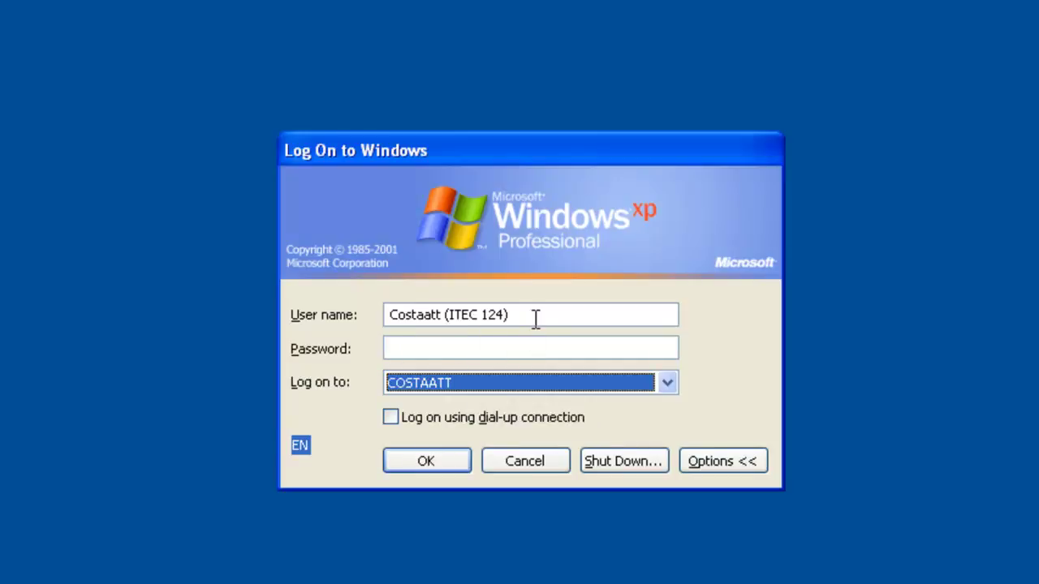
{"action": "left_click_drag", "start_coordinate": [536, 318], "coordinate": [367, 308]}
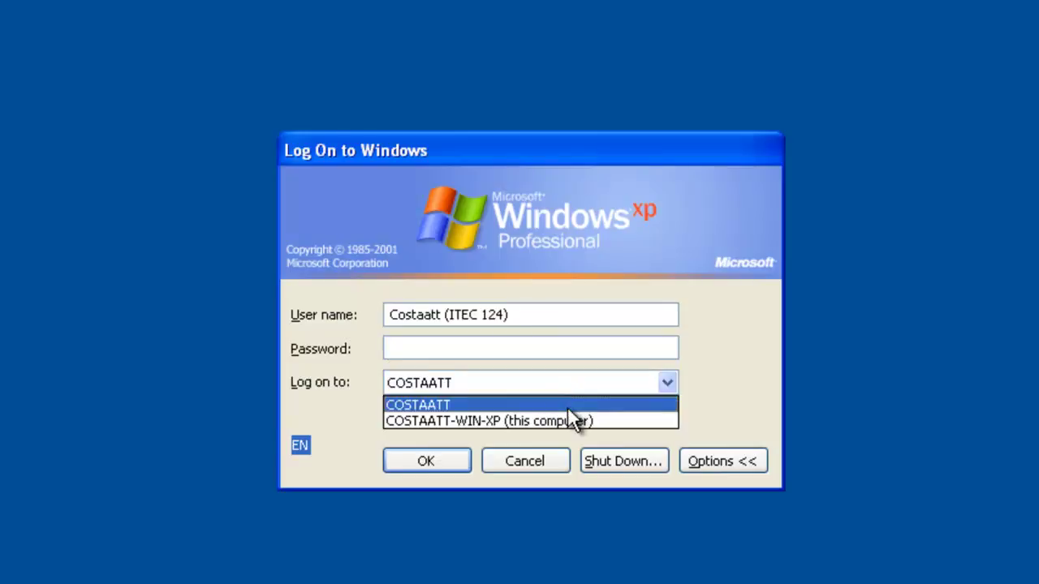
{"action": "left_click", "coordinate": [558, 403]}
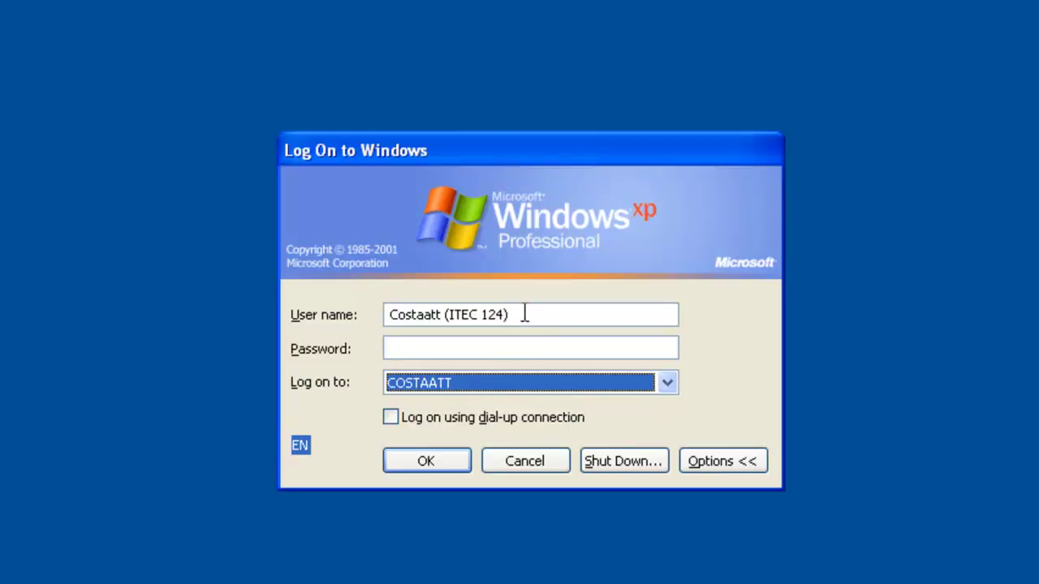
Log on to Windows XP with the domain user's name and account password.
{"action": "left_click_drag", "start_coordinate": [524, 314], "coordinate": [363, 313]}
{"action": "type", "text": "J"}
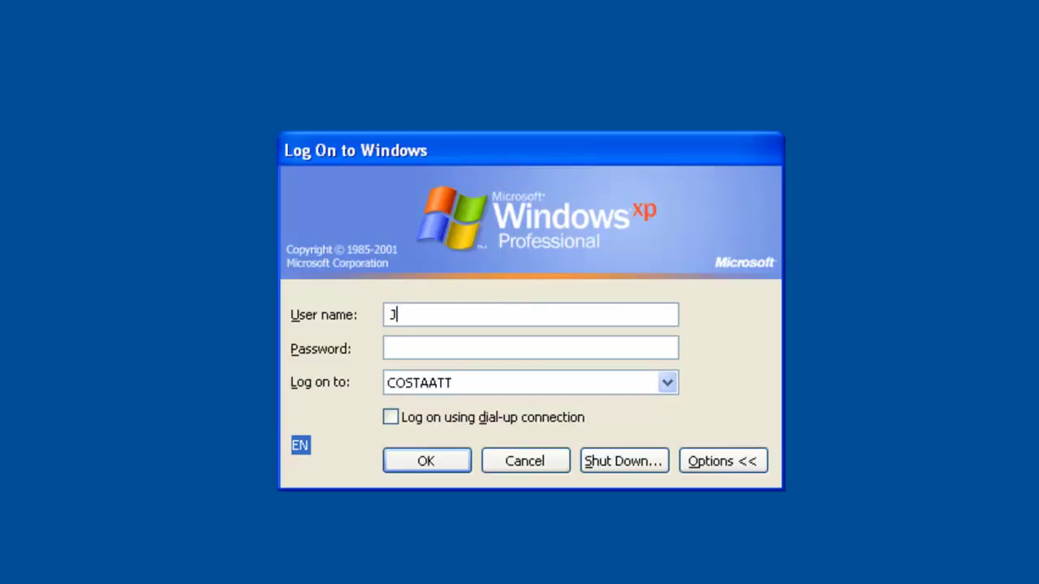
{"action": "type", "text": "ohn"}
{"action": "type", "text": " Smi"}
{"action": "type", "text": "•••••"}
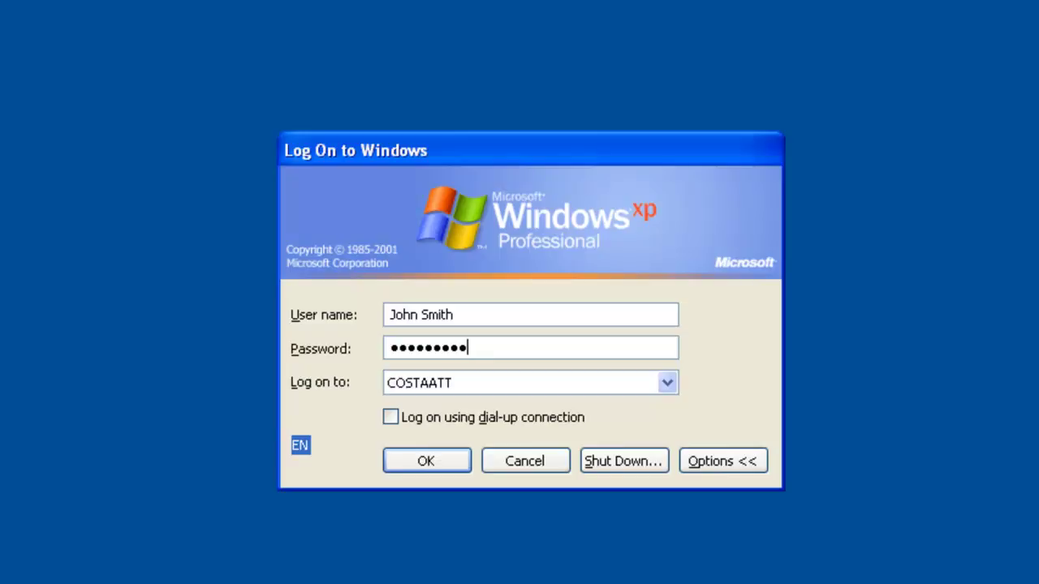
{"action": "type", "text": "•"}
{"action": "key", "text": "Return"}
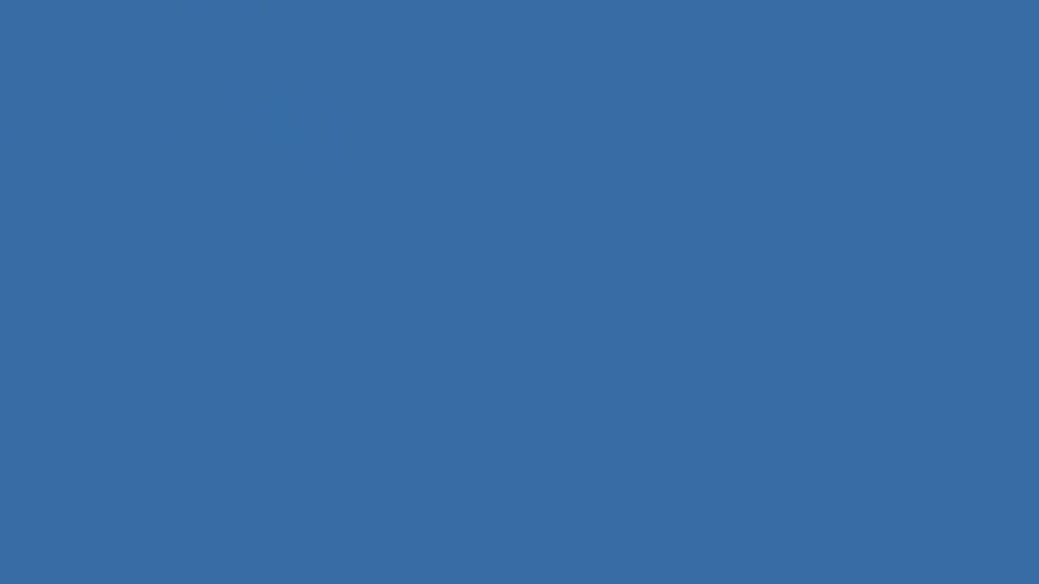
Return to the Windows 7 machine and close the software counterfeiting notice.
{"action": "mouse_move", "coordinate": [246, 559]}
{"action": "left_click", "coordinate": [636, 442]}
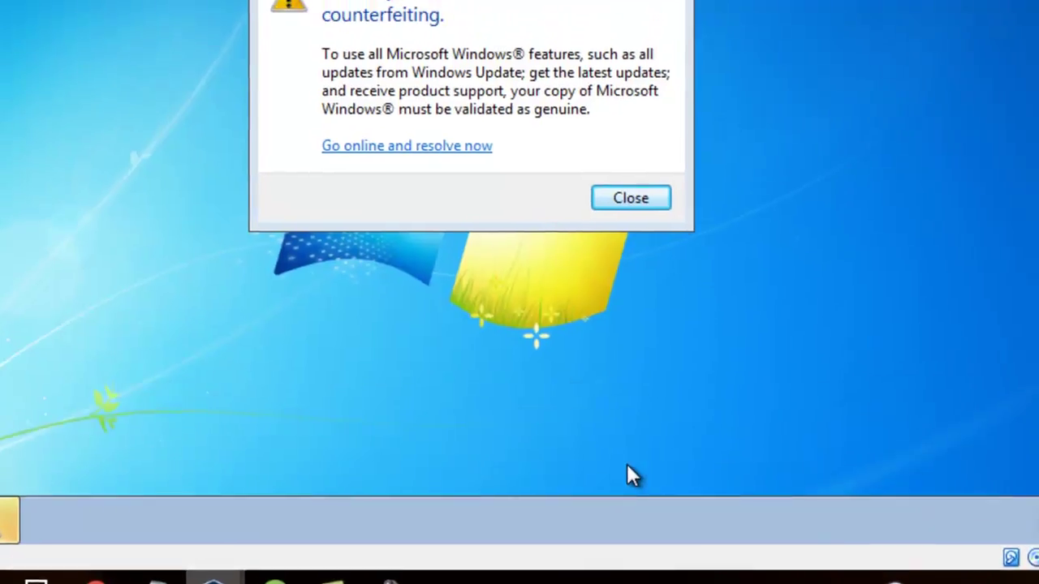
{"action": "left_click", "coordinate": [642, 27]}
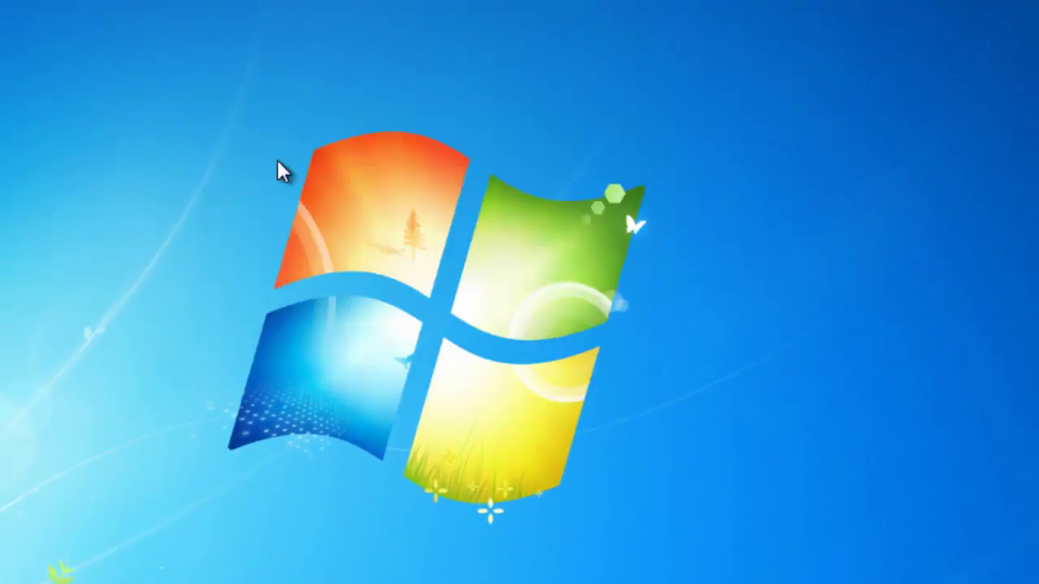
Enable the Computer, User's Files, Network and Control Panel icons on the Windows 7 desktop and close the Personalization window.
{"action": "right_click", "coordinate": [276, 161]}
{"action": "left_click", "coordinate": [305, 420]}
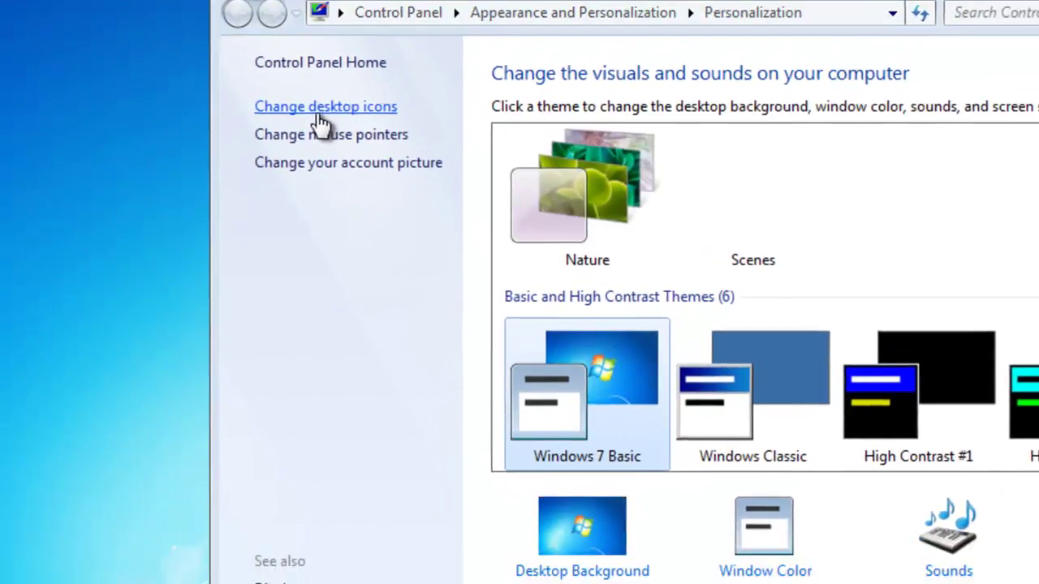
{"action": "left_click", "coordinate": [215, 166]}
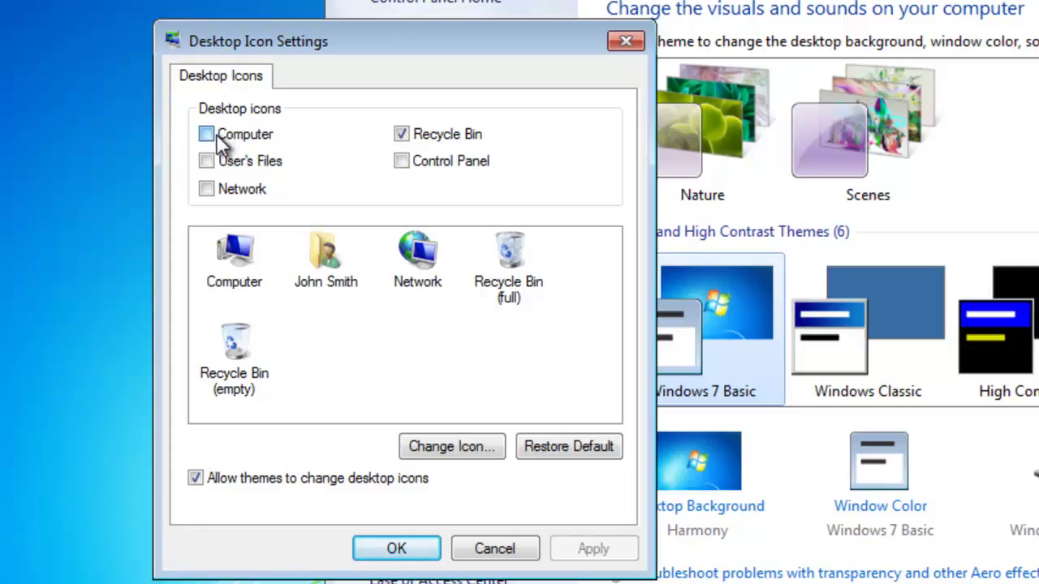
{"action": "left_click", "coordinate": [217, 136]}
{"action": "left_click", "coordinate": [221, 189]}
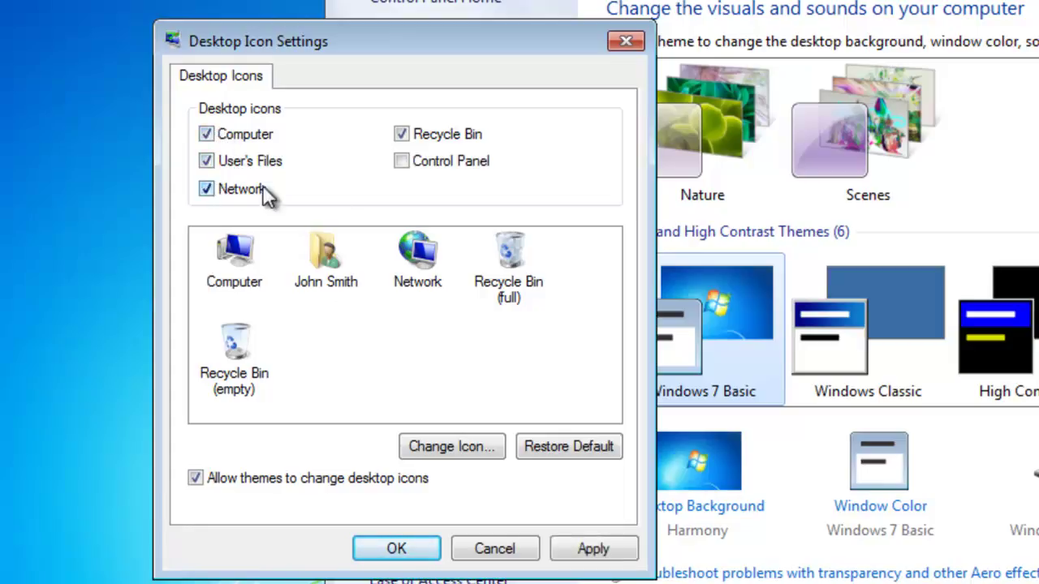
{"action": "left_click", "coordinate": [425, 162]}
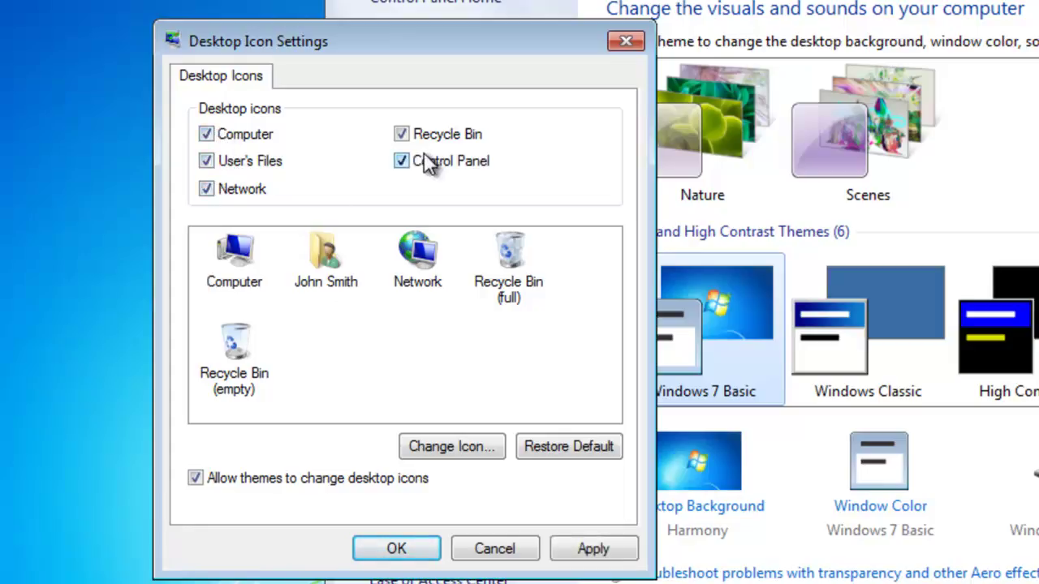
{"action": "left_click", "coordinate": [392, 549]}
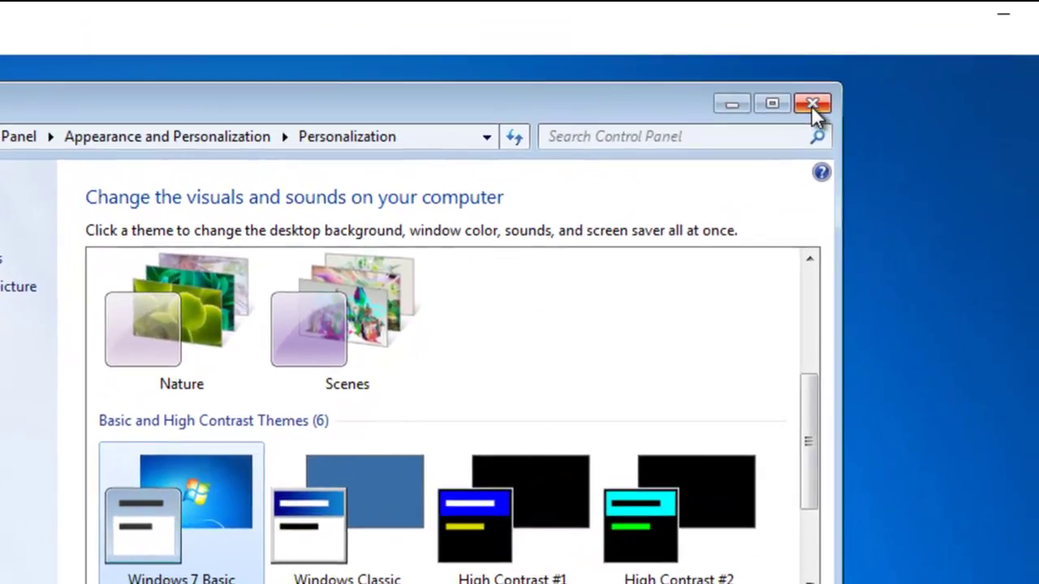
{"action": "left_click", "coordinate": [811, 105]}
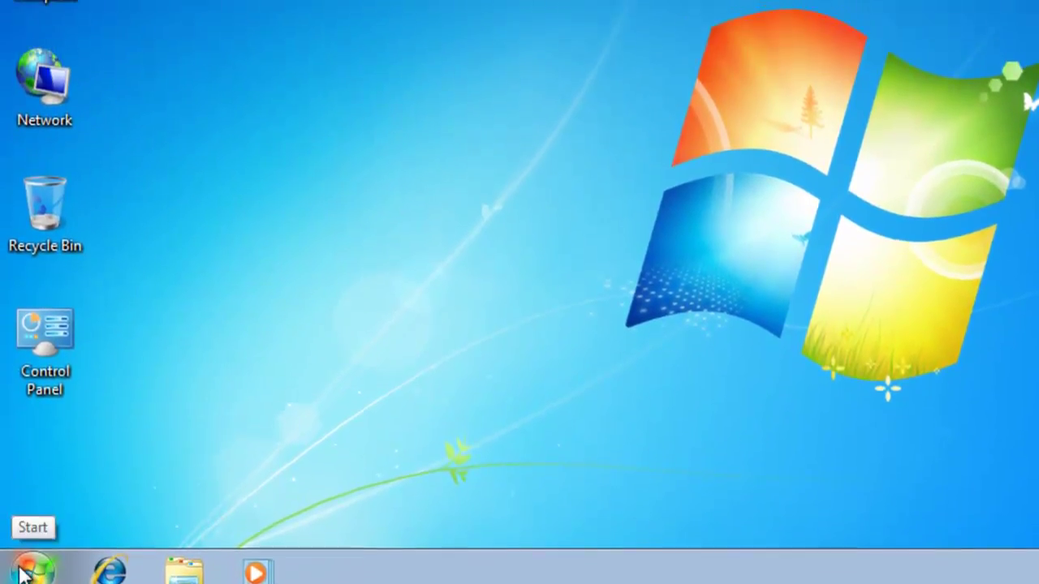
Check which account is logged on to Windows 7, and switch to the Windows XP machine.
{"action": "left_click", "coordinate": [32, 487]}
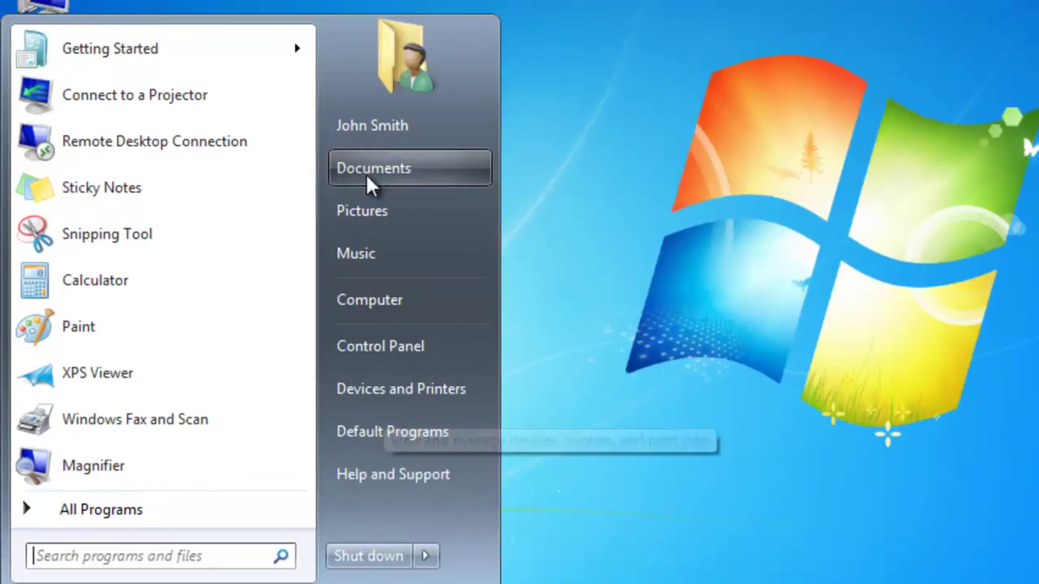
{"action": "left_click", "coordinate": [638, 167]}
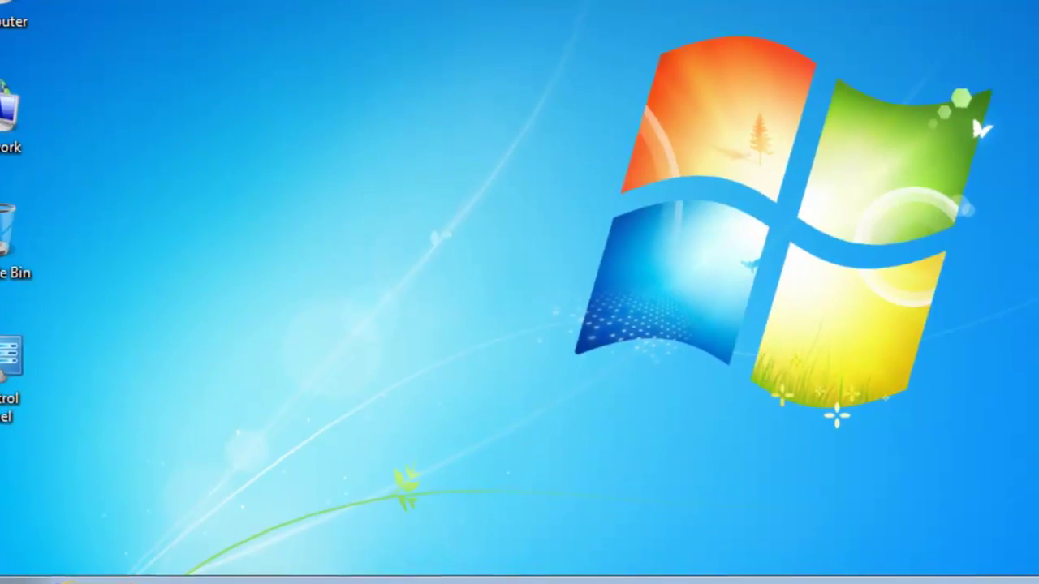
{"action": "mouse_move", "coordinate": [246, 572]}
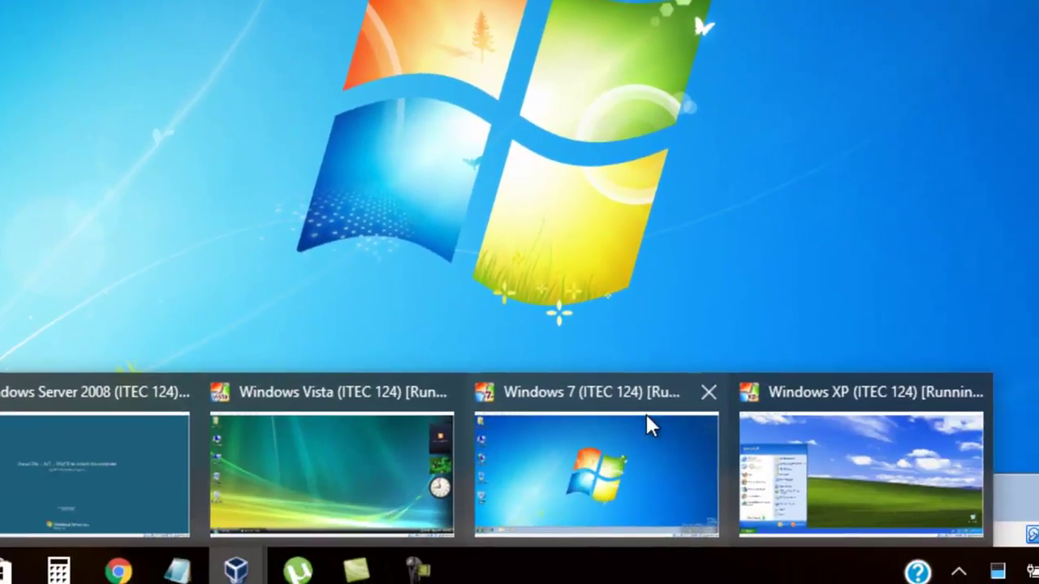
{"action": "left_click", "coordinate": [835, 442]}
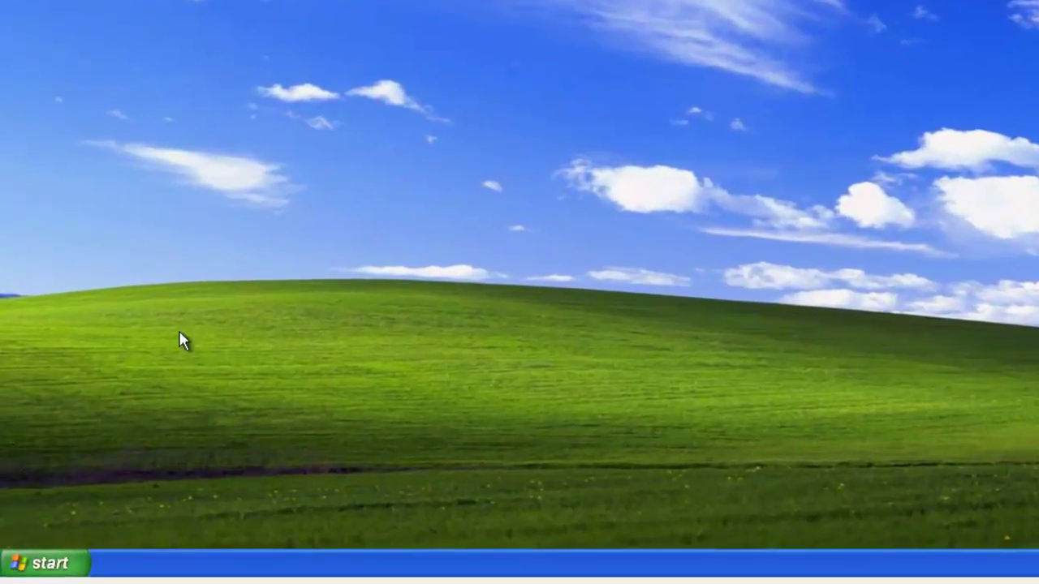
Enable the My Documents, My Computer and My Network Places icons on the Windows XP desktop and apply the display settings.
{"action": "right_click", "coordinate": [187, 309]}
{"action": "left_click", "coordinate": [203, 412]}
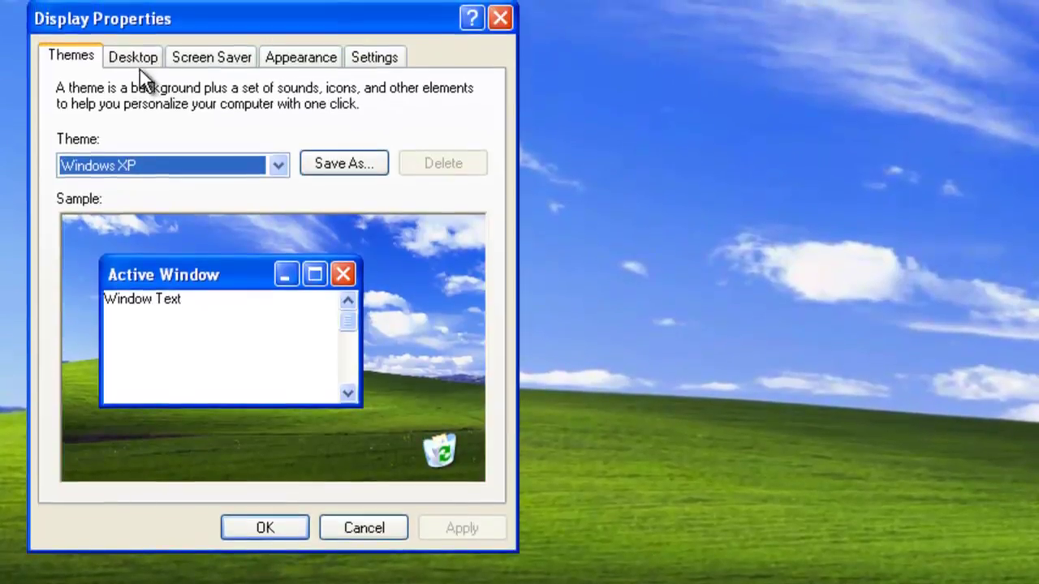
{"action": "left_click", "coordinate": [135, 56]}
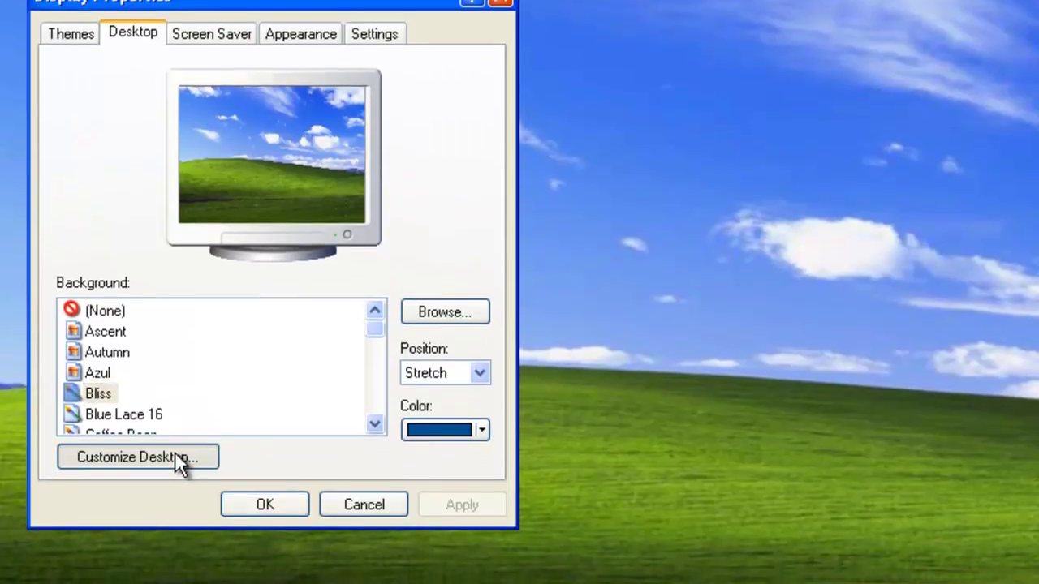
{"action": "left_click", "coordinate": [172, 479]}
{"action": "left_click", "coordinate": [163, 121]}
{"action": "left_click", "coordinate": [171, 149]}
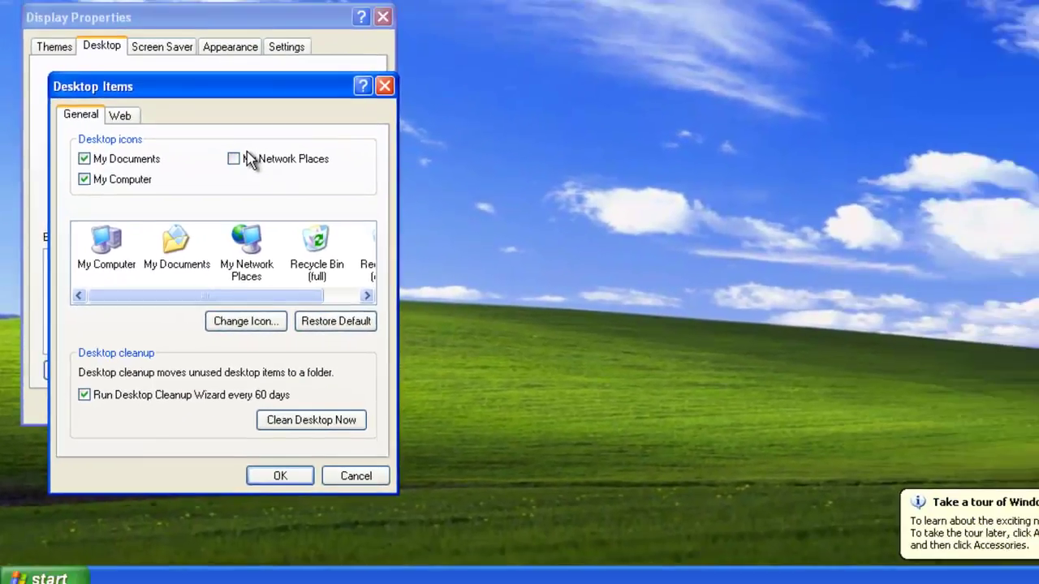
{"action": "left_click", "coordinate": [303, 117]}
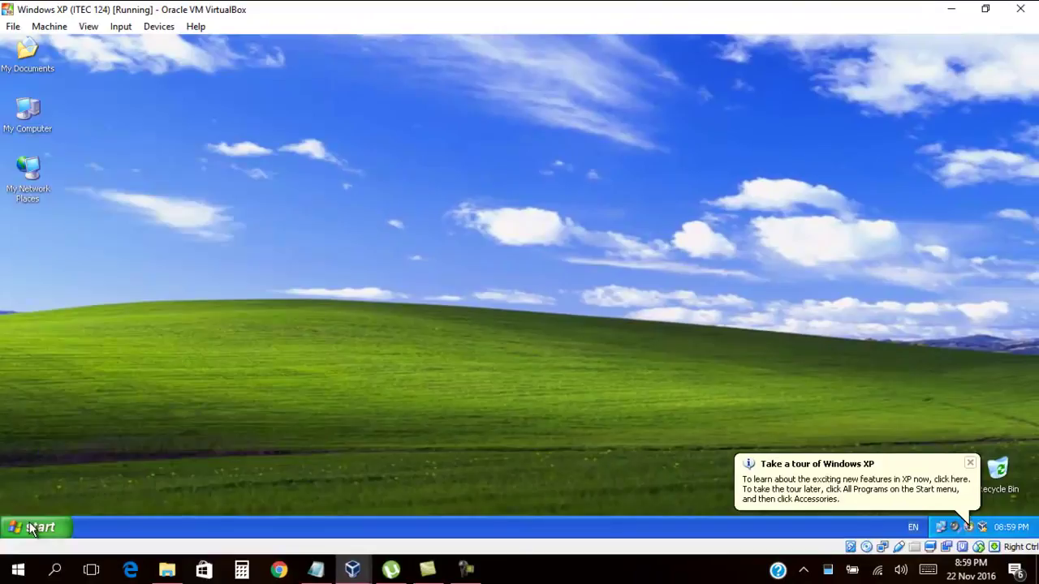
Check which account is logged on to Windows XP.
{"action": "left_click", "coordinate": [32, 528]}
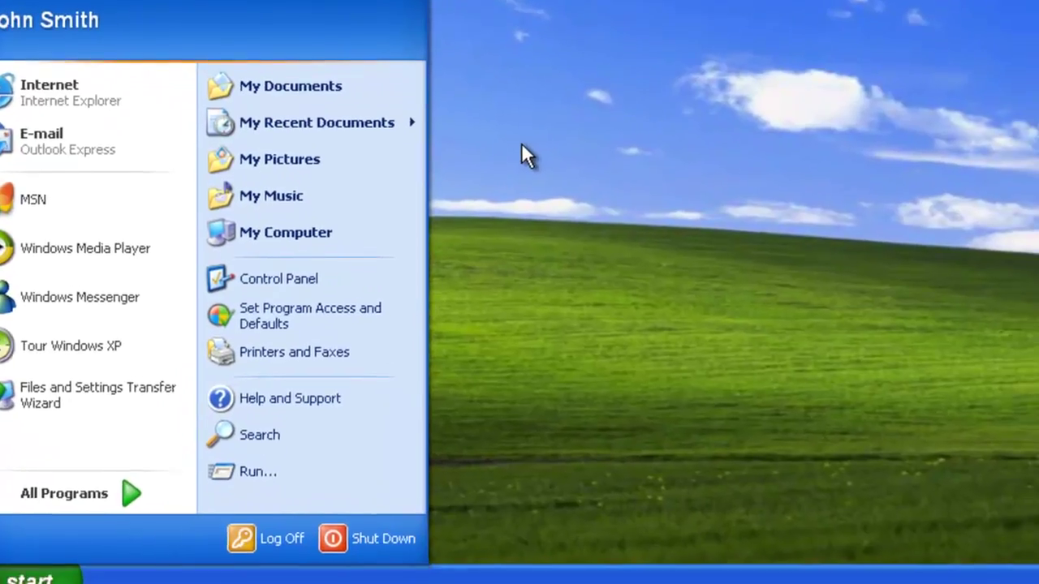
{"action": "left_click", "coordinate": [557, 178]}
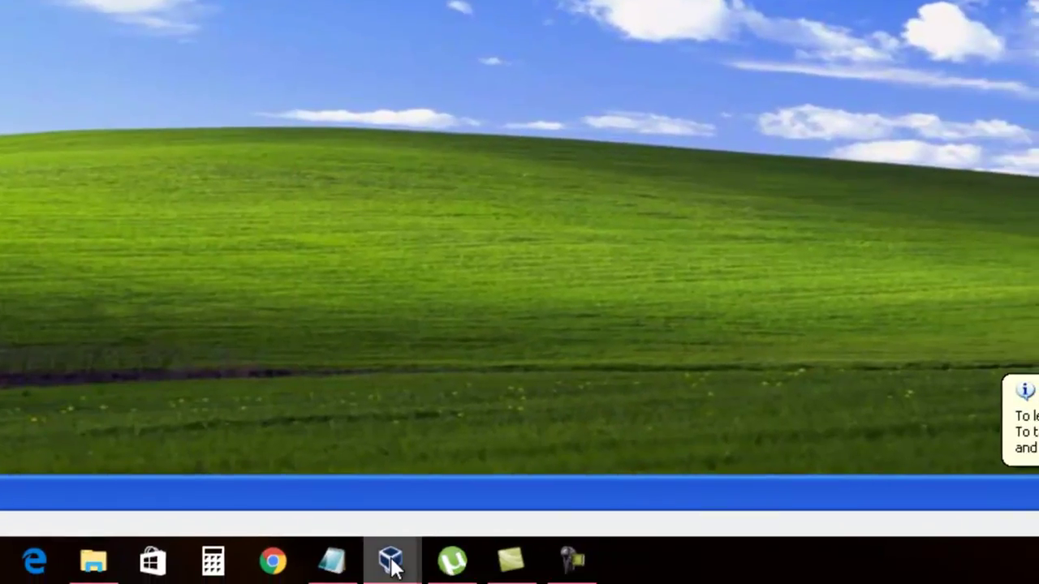
Switch to the Windows Server 2008 machine and unlock the COSTAATT\Administrator session with the account password.
{"action": "mouse_move", "coordinate": [390, 559]}
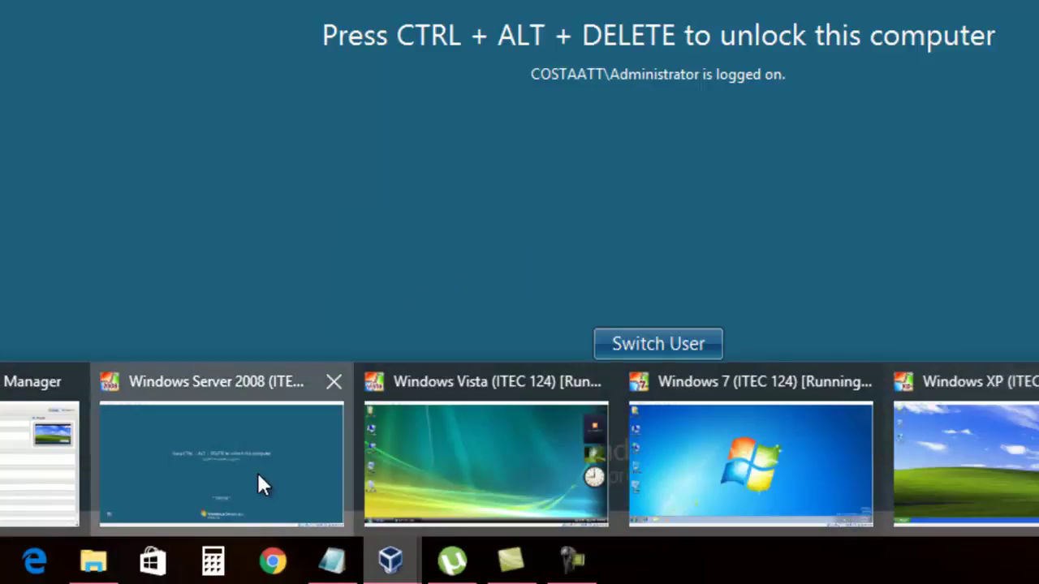
{"action": "left_click", "coordinate": [258, 476]}
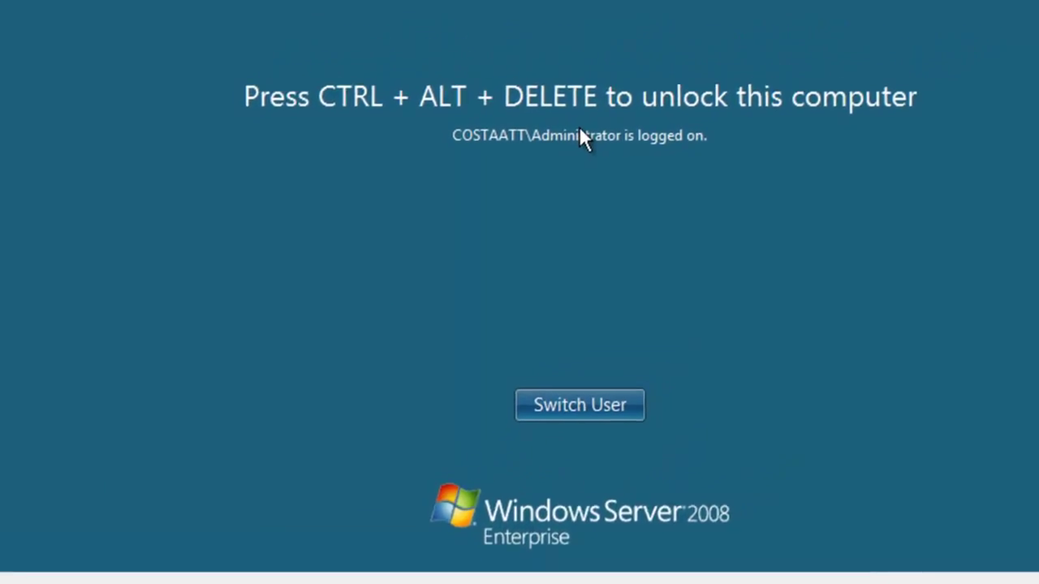
{"action": "key", "text": "ctrl+alt+Delete"}
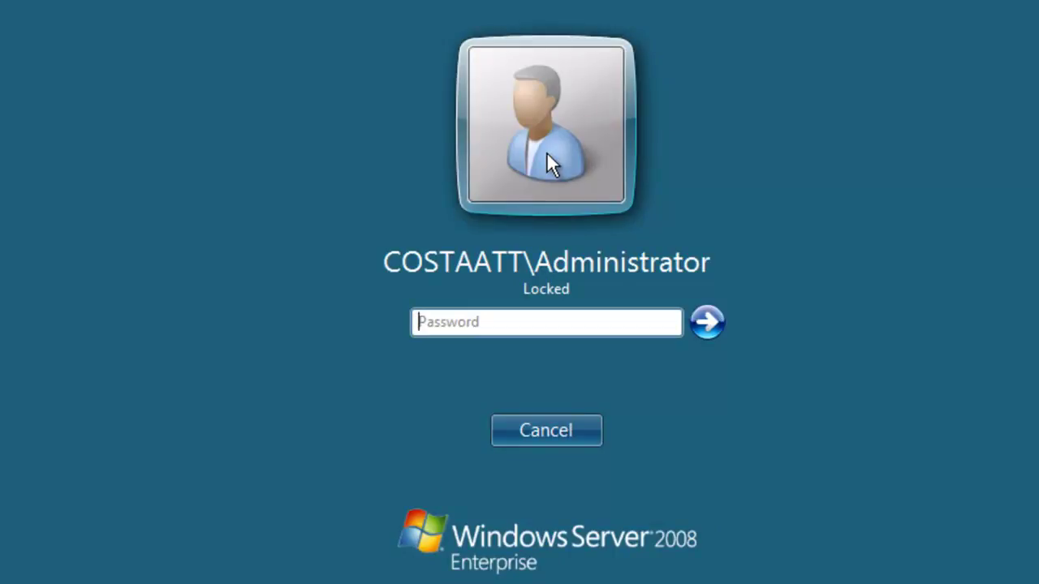
{"action": "type", "text": "•••••"}
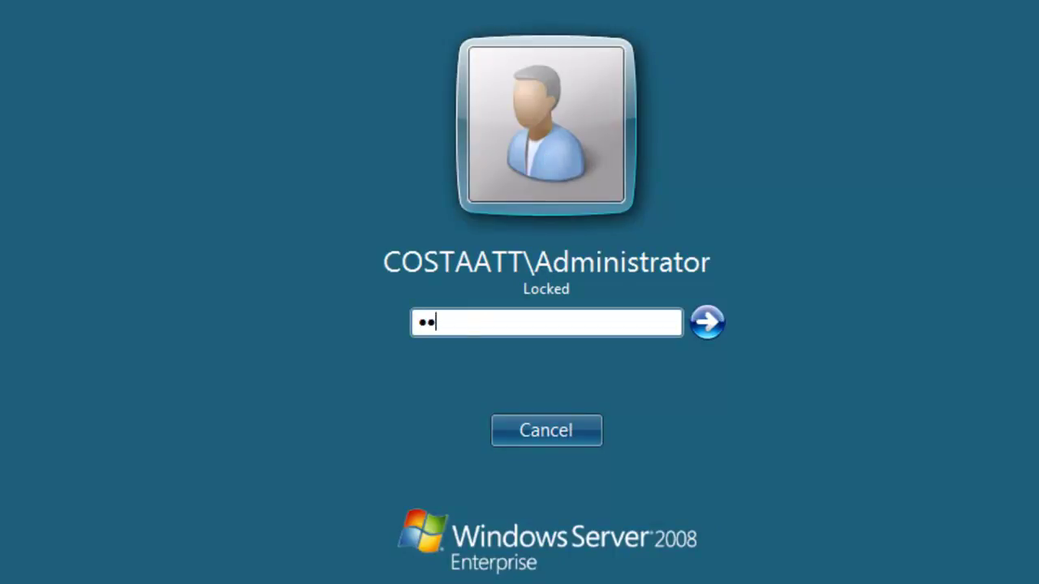
{"action": "type", "text": "•••"}
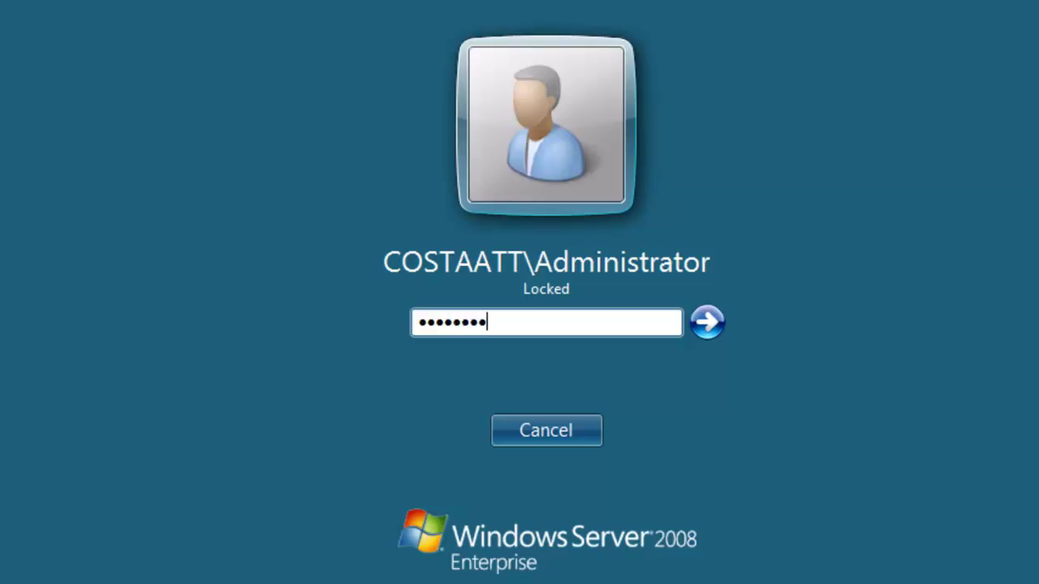
{"action": "type", "text": "•••••"}
{"action": "key", "text": "Return"}
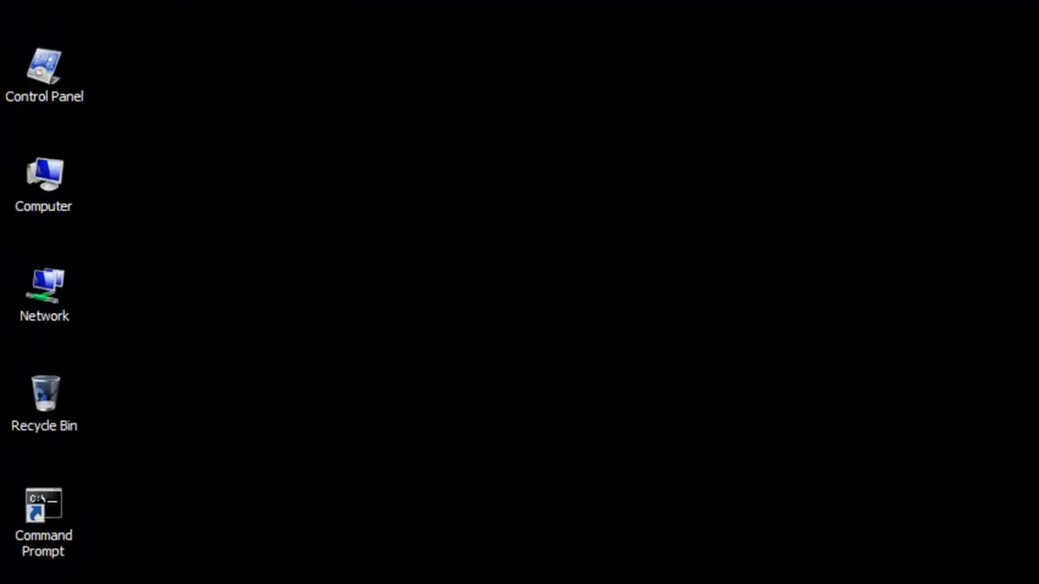
Open Network on the Windows Server 2008 desktop to view the computers on the network.
{"action": "double_click", "coordinate": [31, 290]}
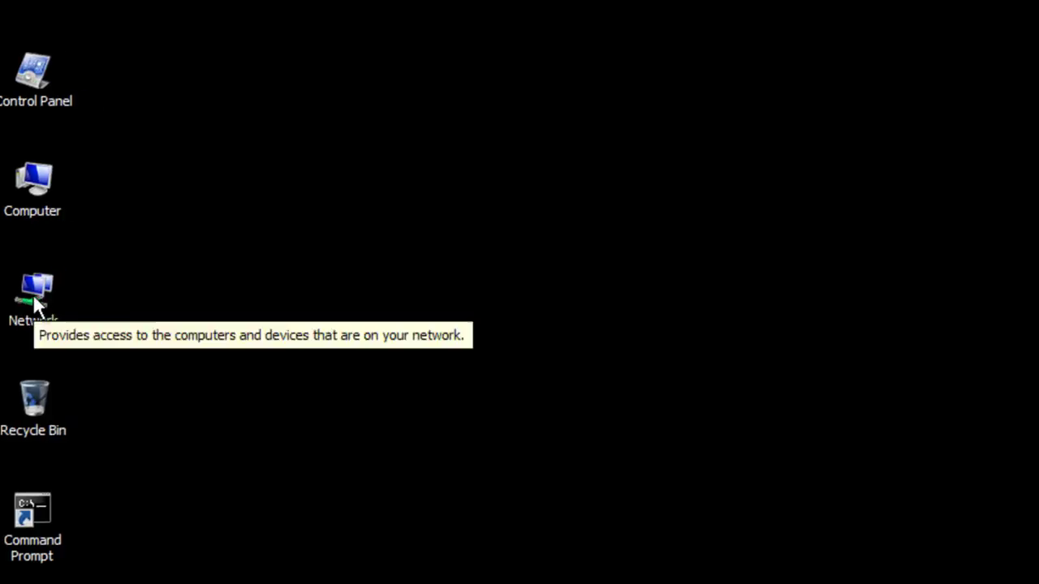